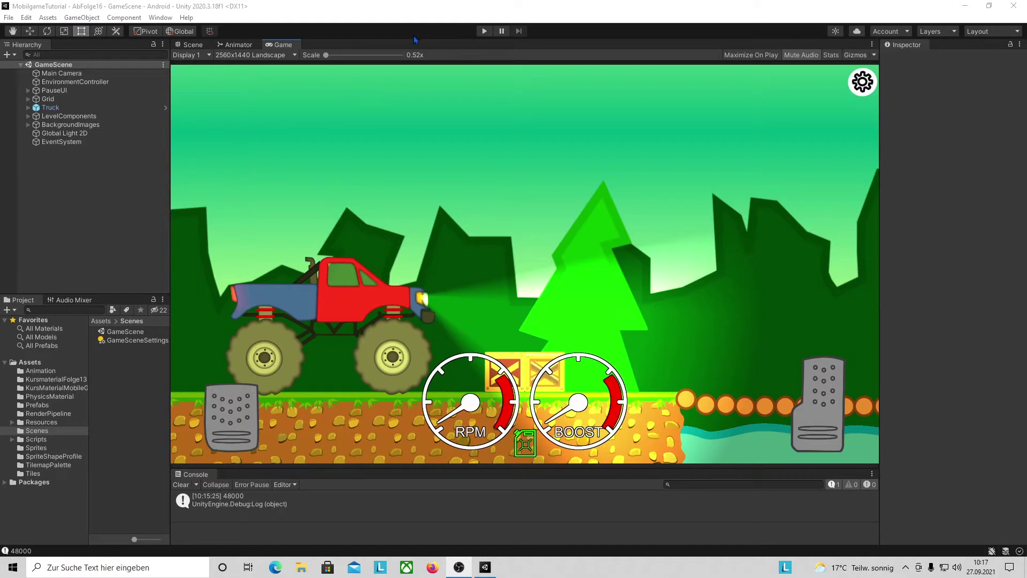
Play the game, toggle the pause panel with Escape, then stop play mode
click(490, 35)
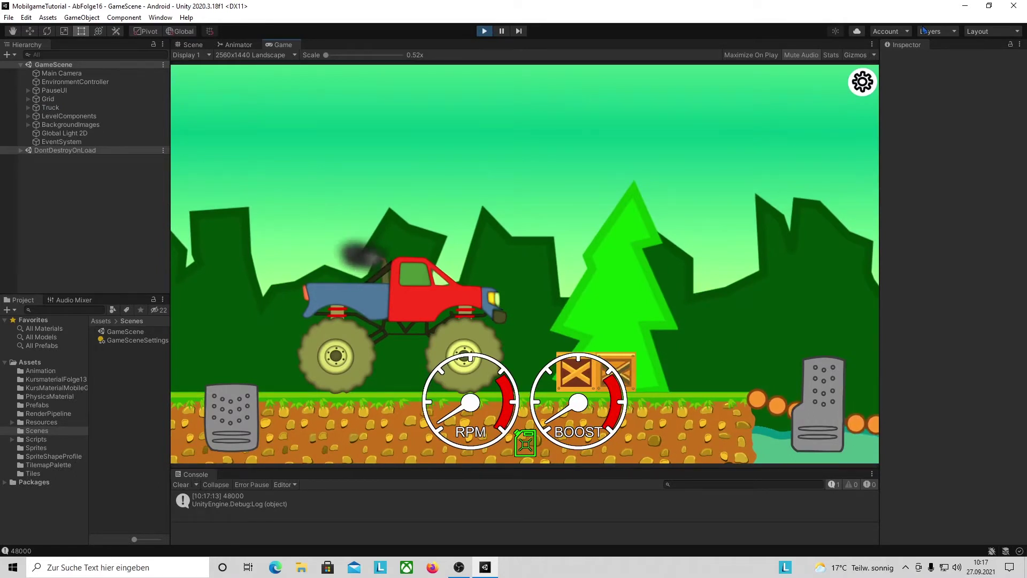
key(Escape)
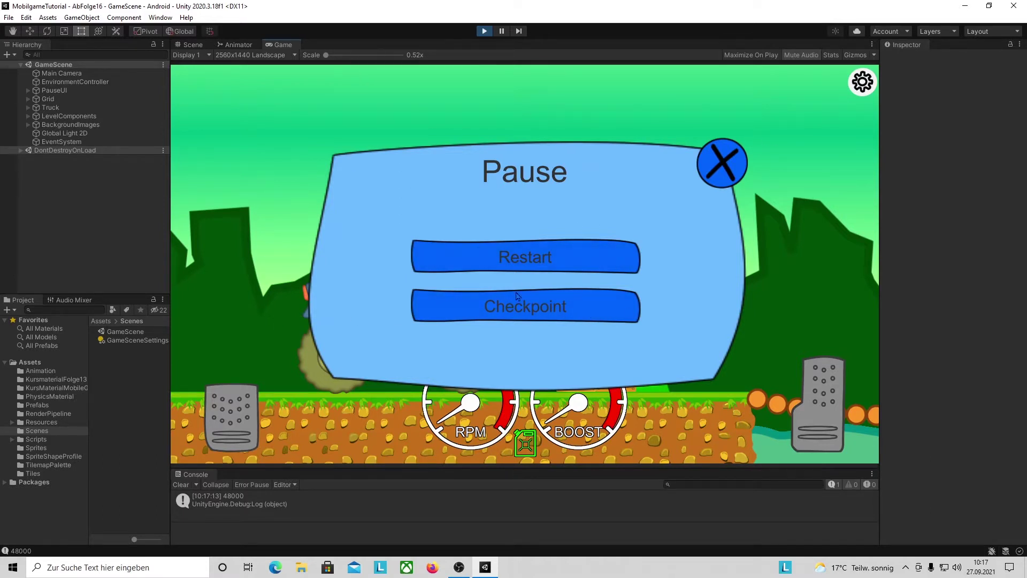
click(723, 165)
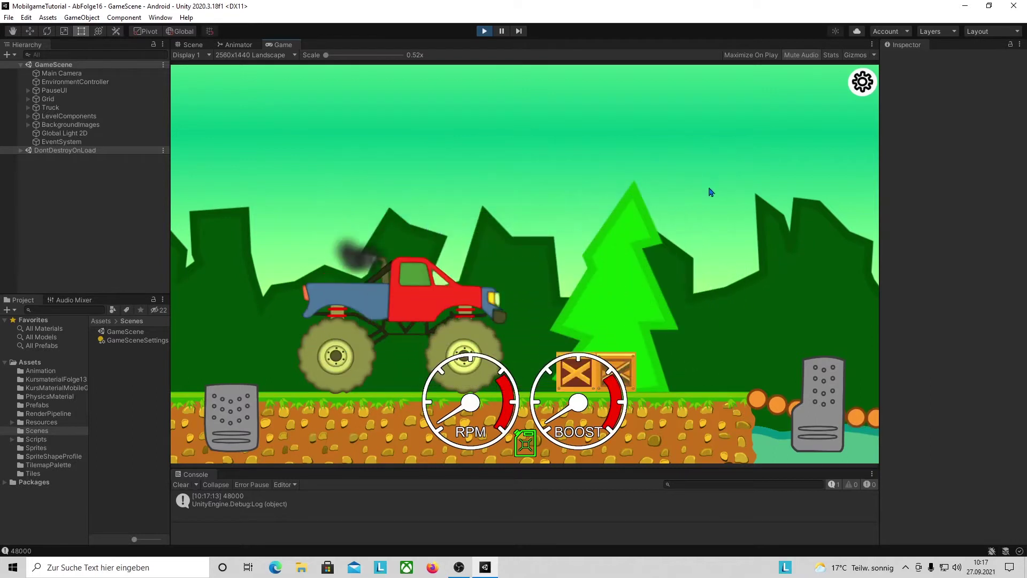
click(862, 82)
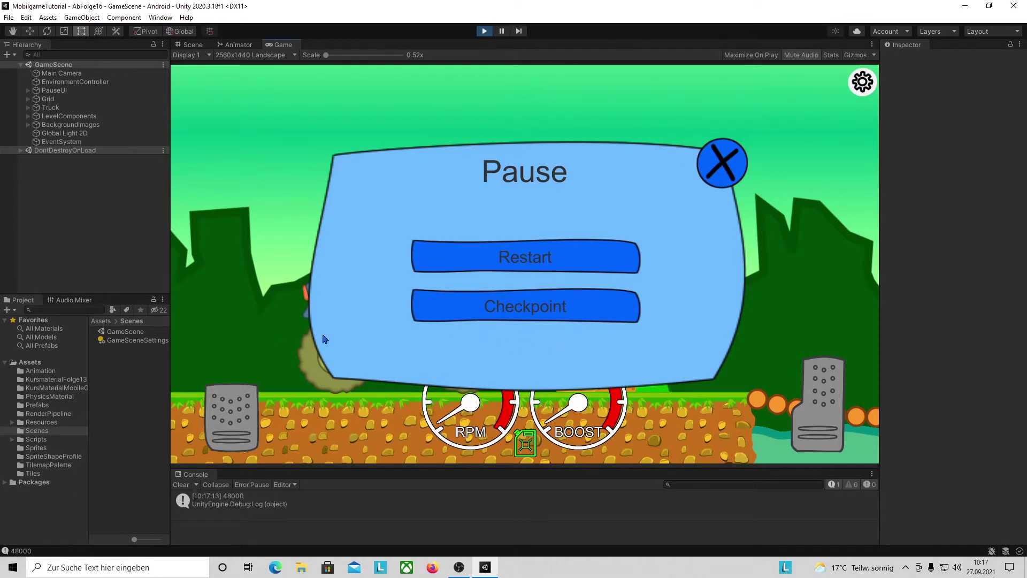
click(480, 34)
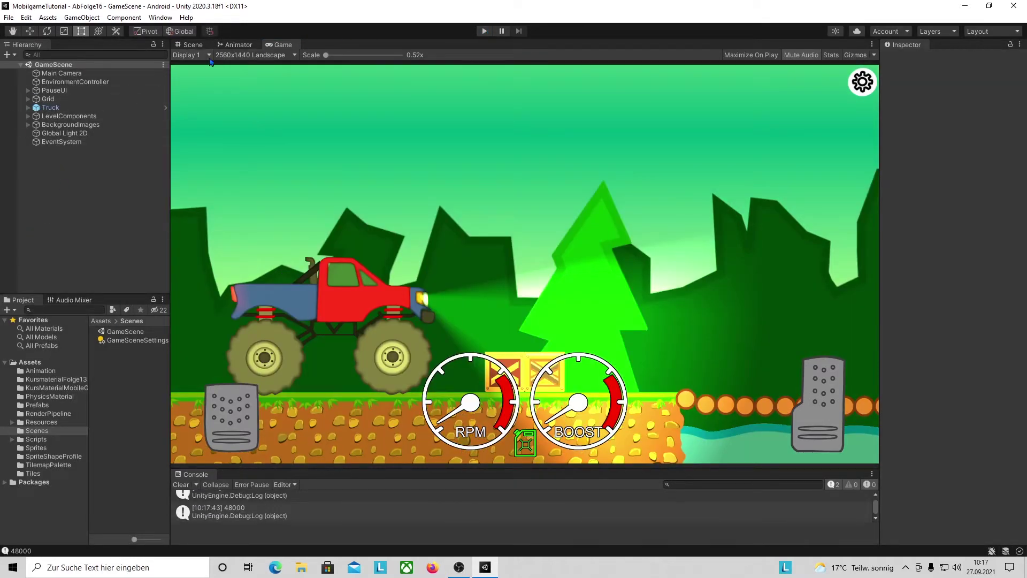
In the Scene view, open the PauseWindow prefab from Assets/Resources/UIResources in Prefab Mode
click(191, 47)
click(28, 90)
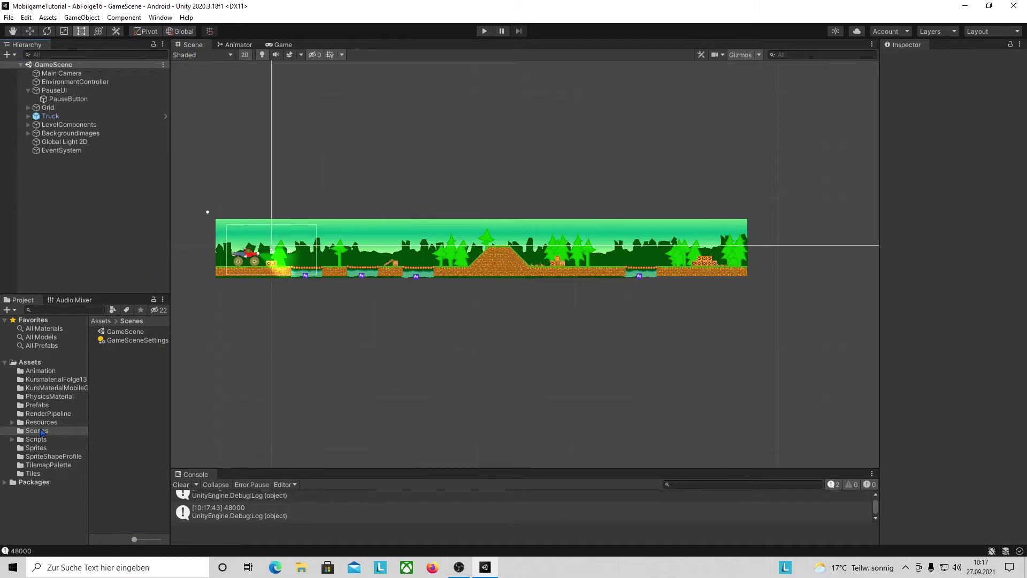
click(41, 422)
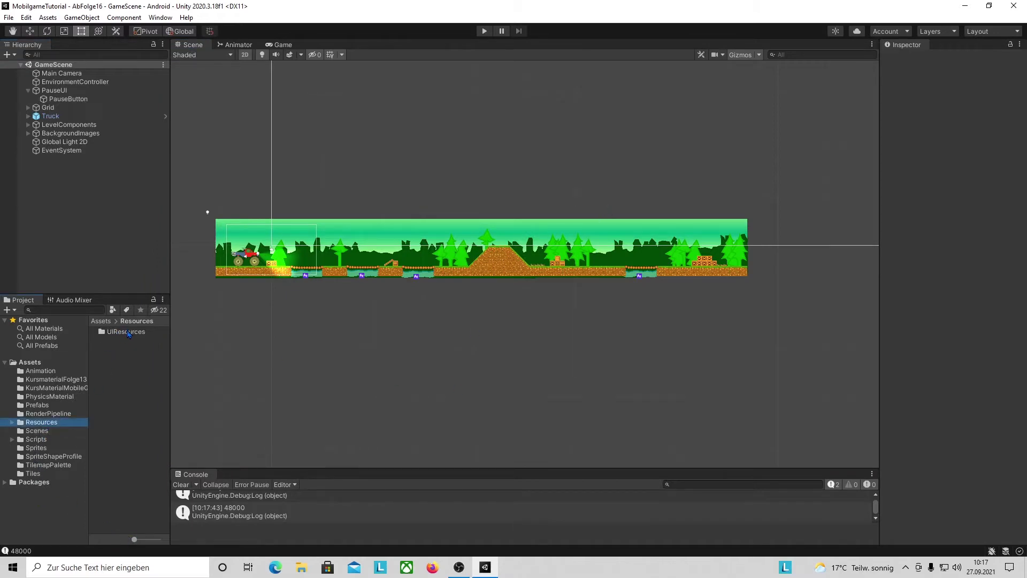
double_click(126, 332)
double_click(128, 332)
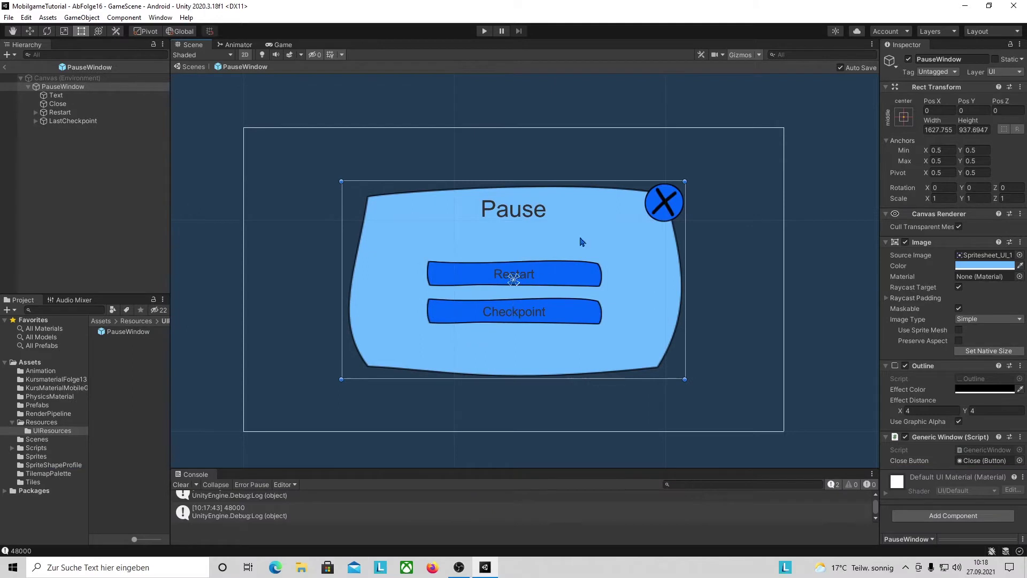
scroll(692, 302, up, 1)
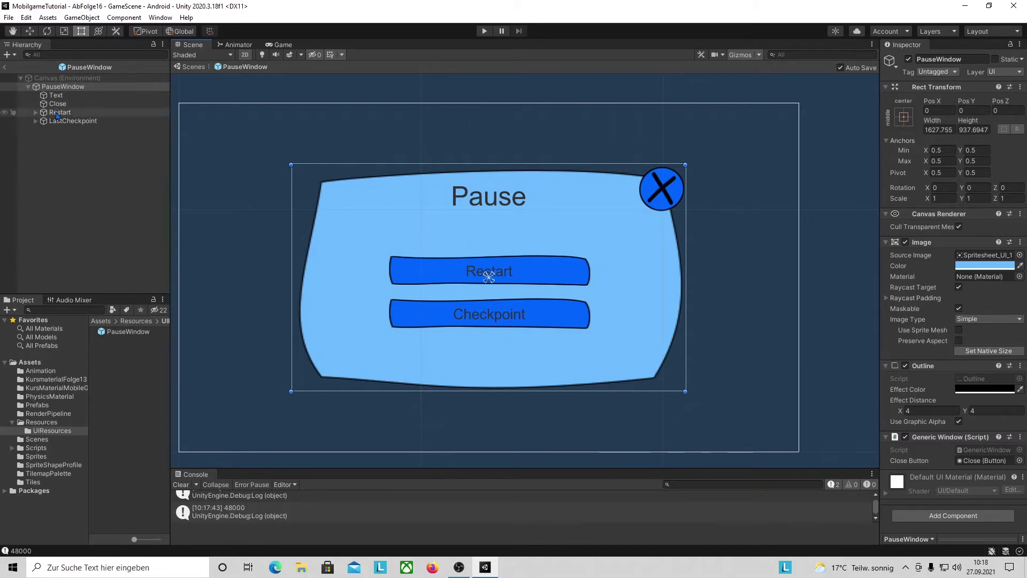
Duplicate LastCheckpoint as a 'Main Menu' button and set its label text to 'Main Menu'
click(70, 122)
right_click(70, 122)
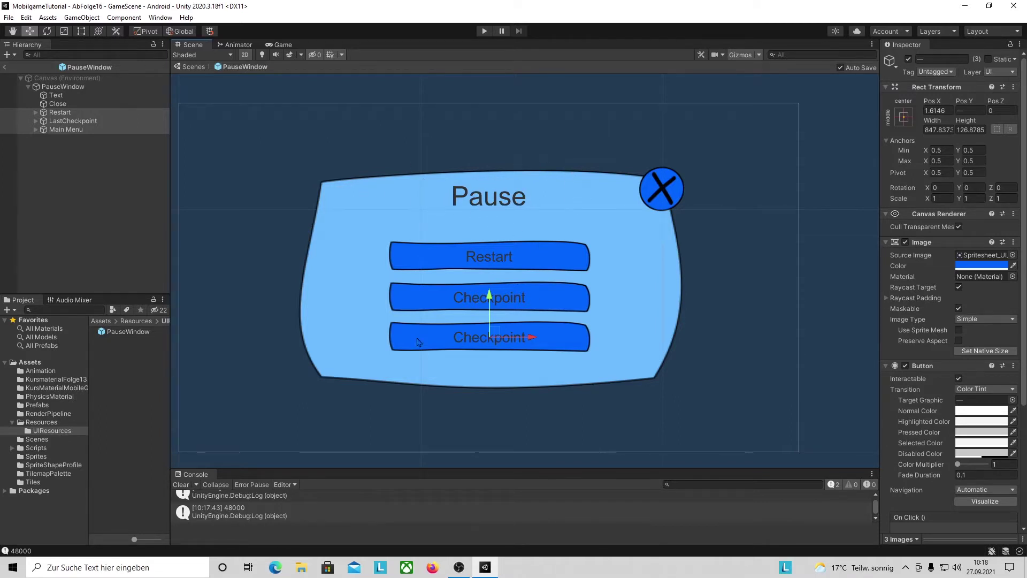
click(36, 129)
click(62, 138)
click(943, 263)
text(Ma)
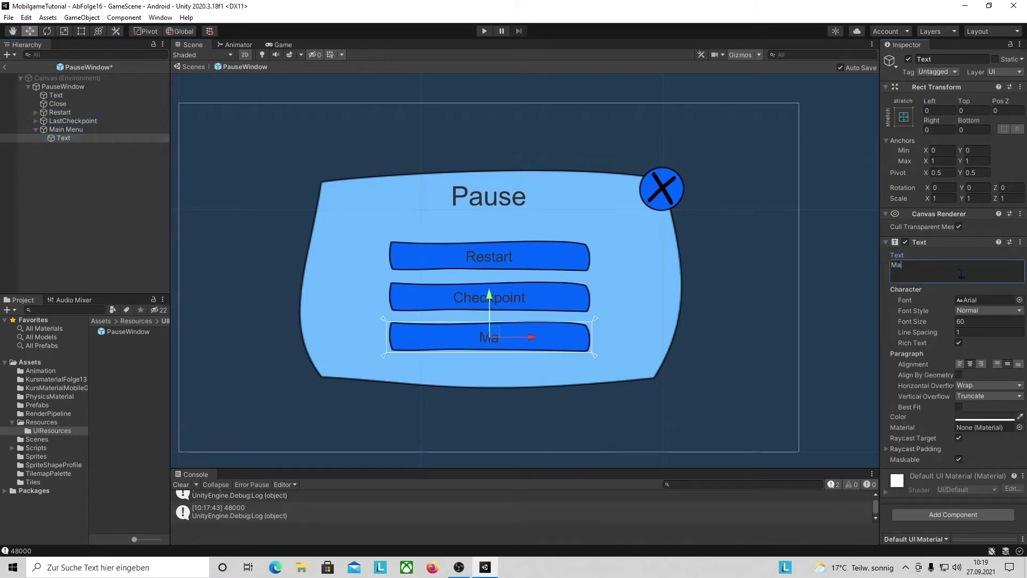
text(in Menu)
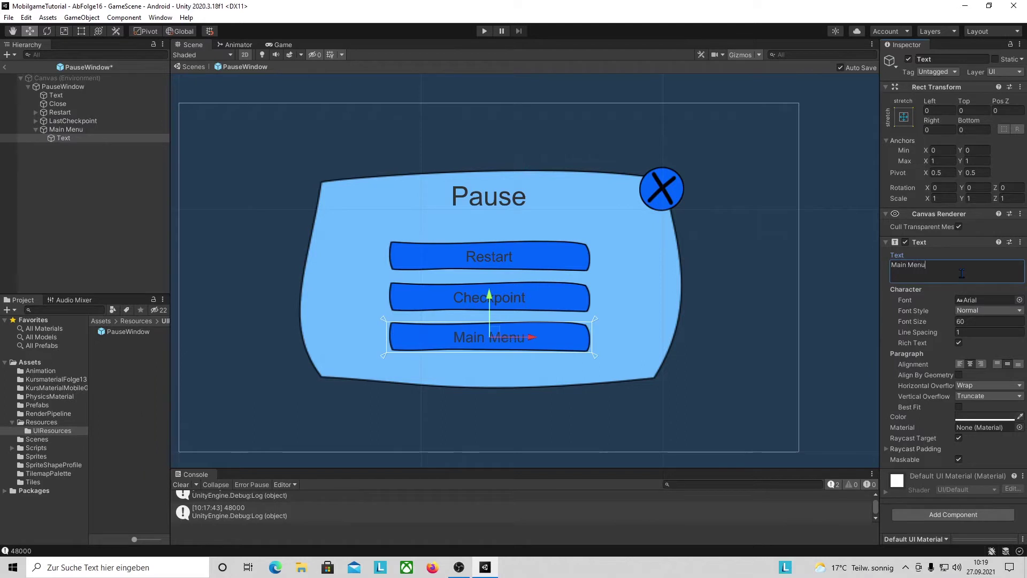
click(77, 164)
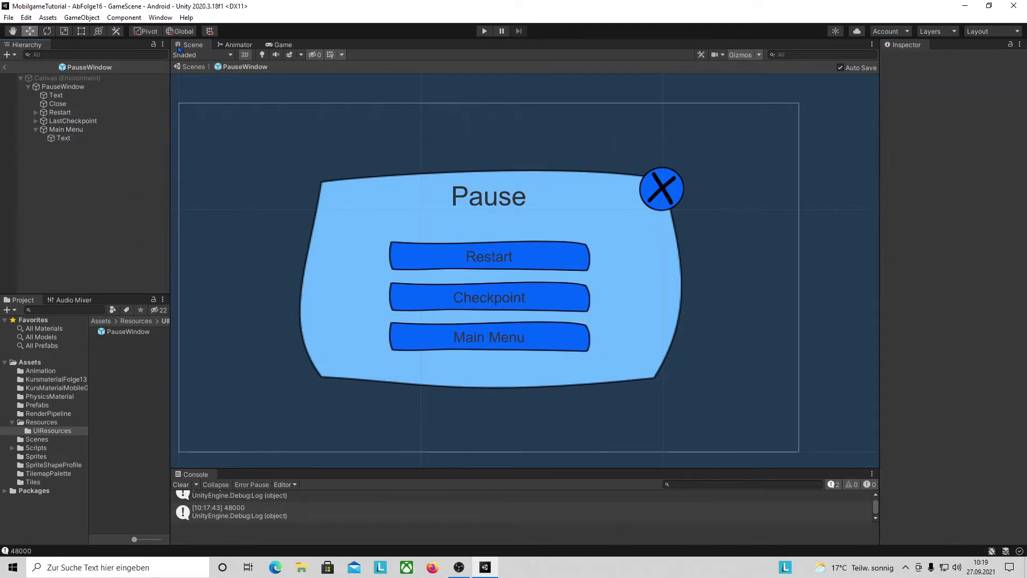
click(78, 87)
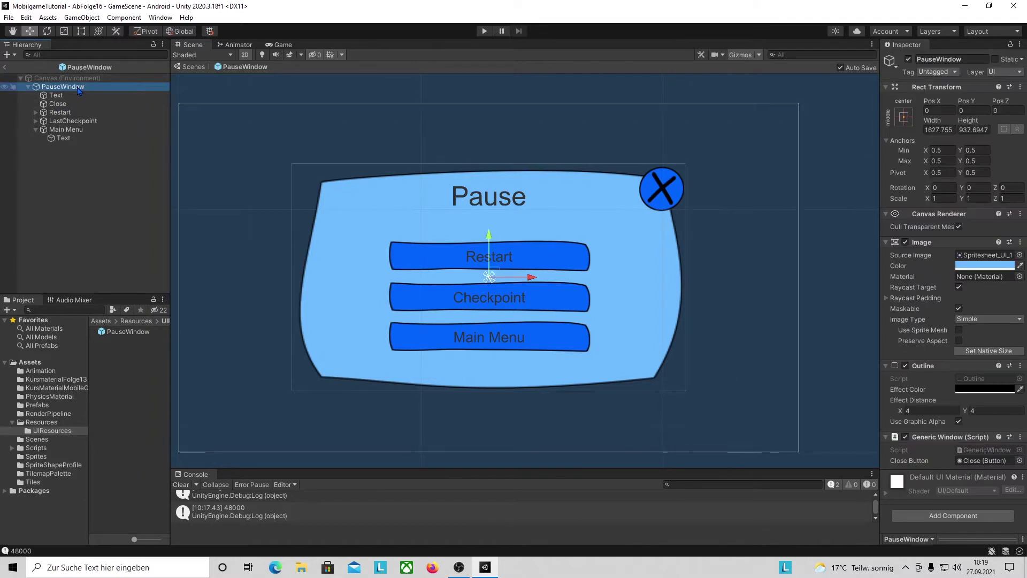
Add a UI Panel under PauseWindow, anchored top-centre and shrunk to a strip across the top
right_click(78, 90)
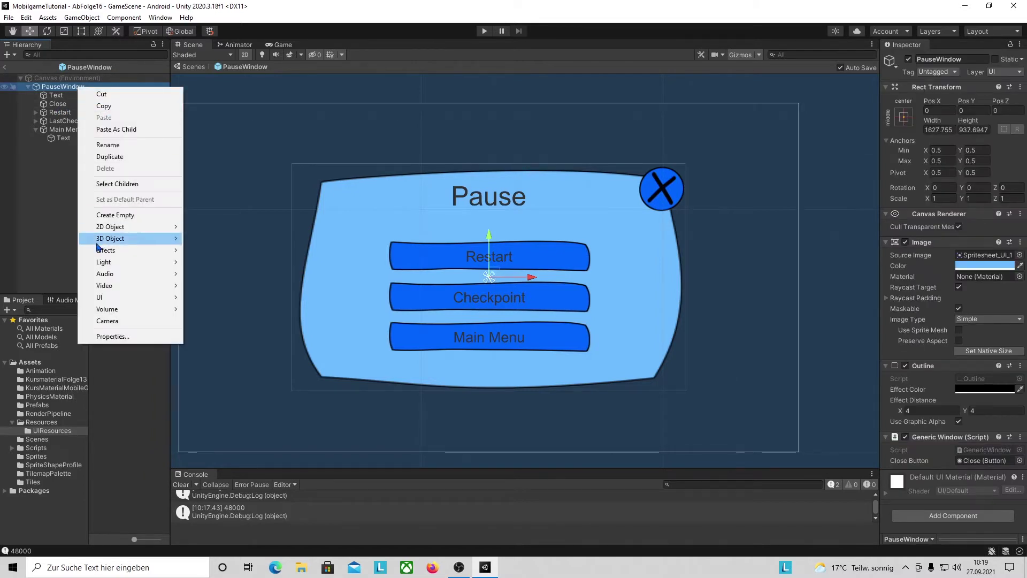
mouse_move(124, 297)
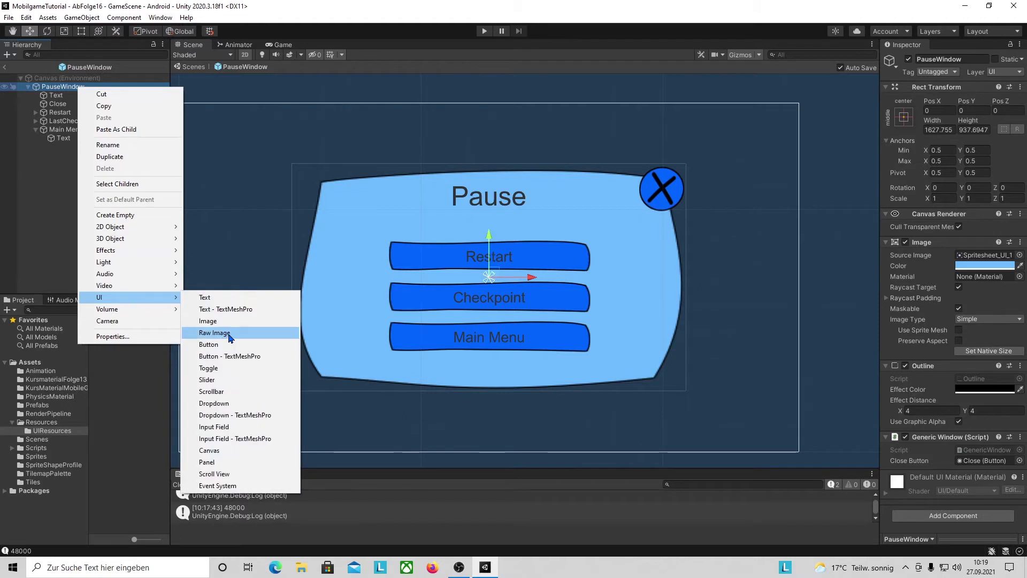
click(220, 462)
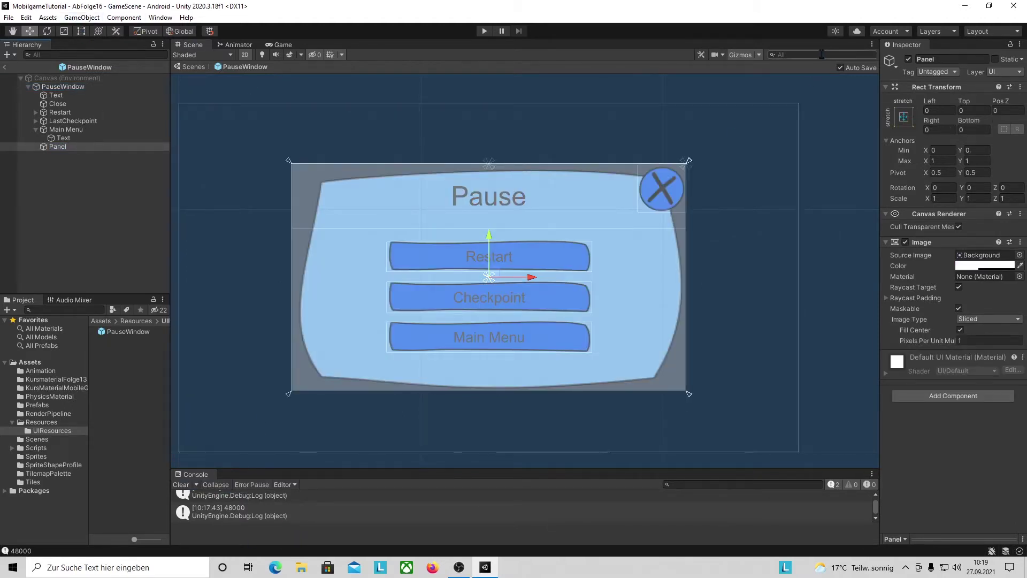
click(904, 118)
click(961, 202)
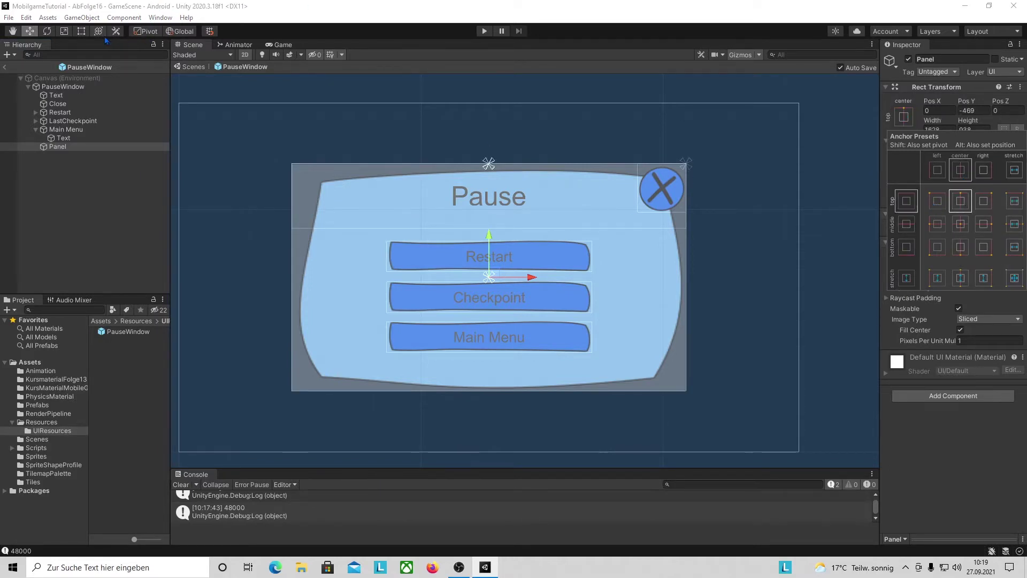
click(81, 32)
drag(513, 391, 538, 229)
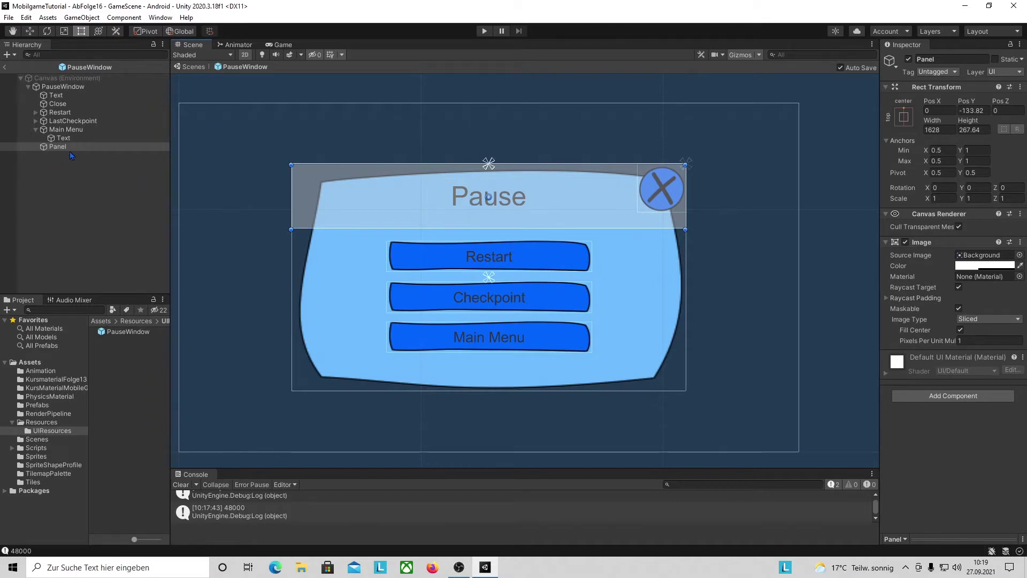
Make the panel PauseWindow's first child so it sits behind the rest, and rename it Headline
drag(70, 147, 84, 93)
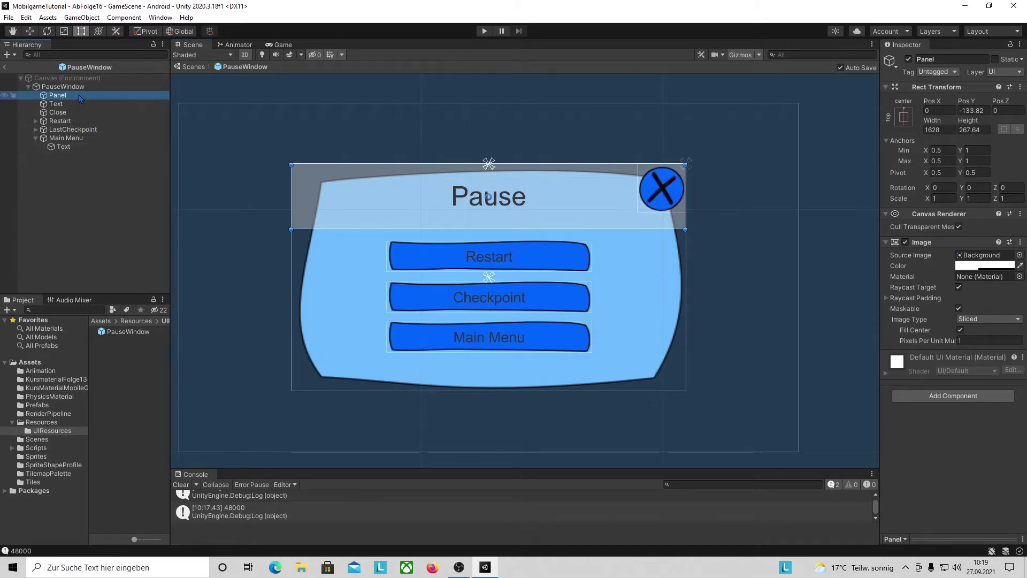
click(83, 93)
text(H)
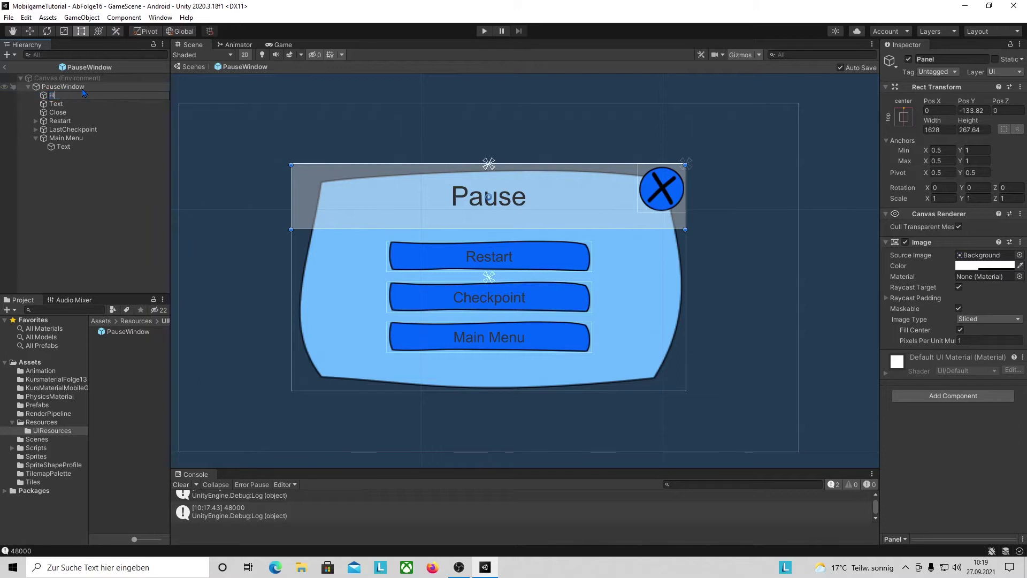
text(eadline)
key(Return)
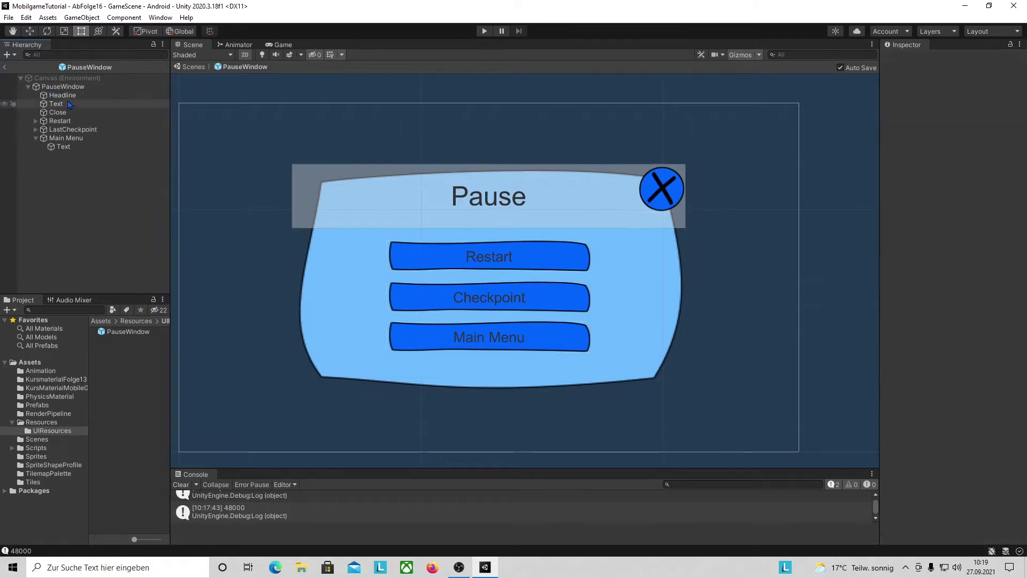
click(67, 101)
Nest the Pause title in Headline and give Headline a header sprite, blue colour and shorter height
drag(59, 107, 85, 95)
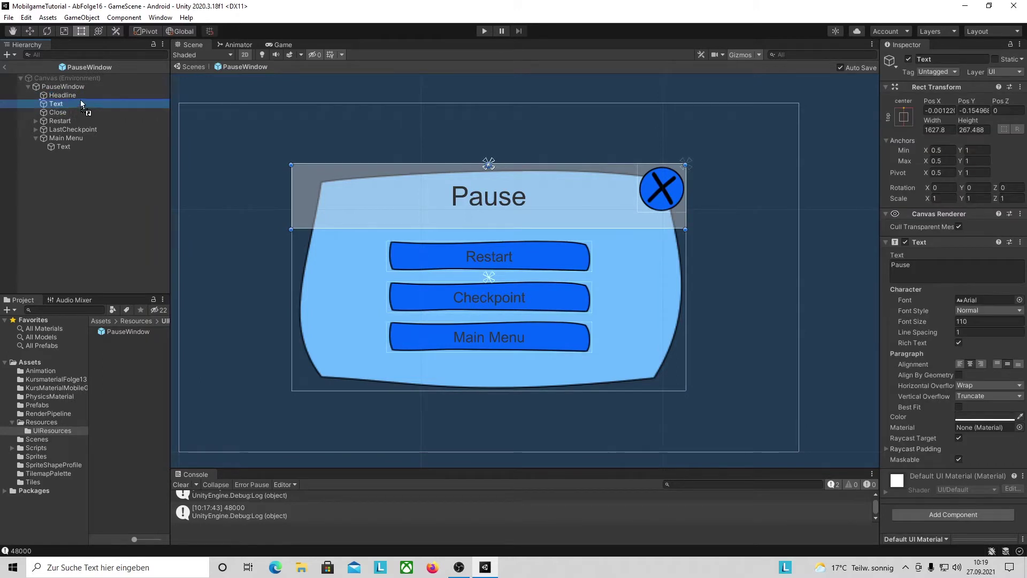
click(64, 95)
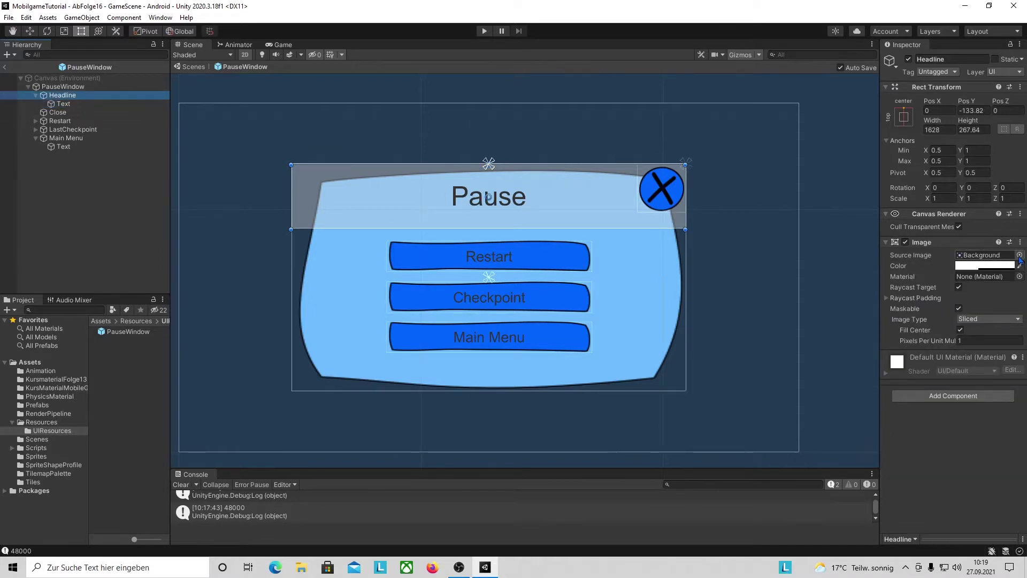
click(1019, 255)
double_click(641, 340)
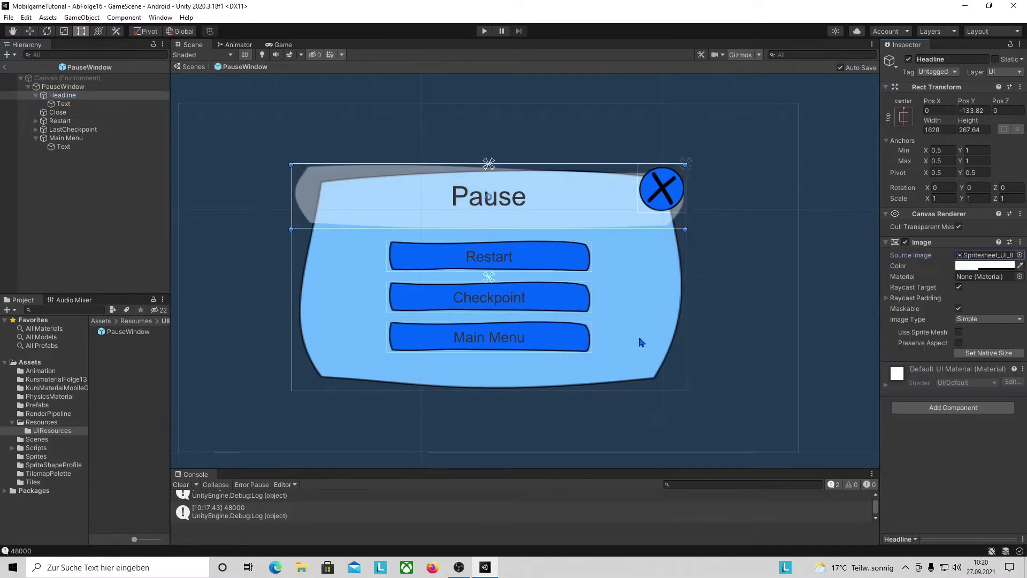
click(1020, 265)
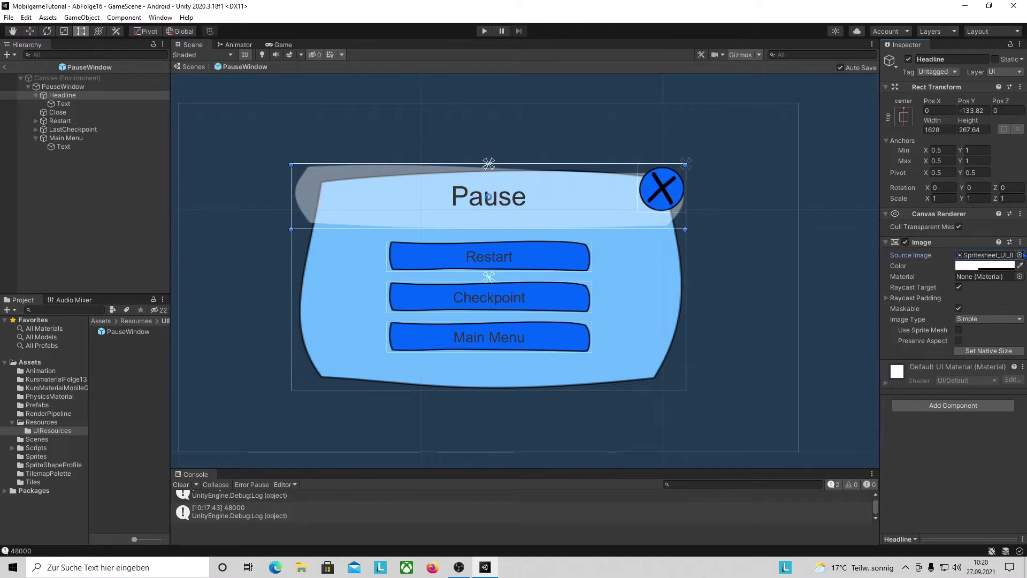
click(678, 192)
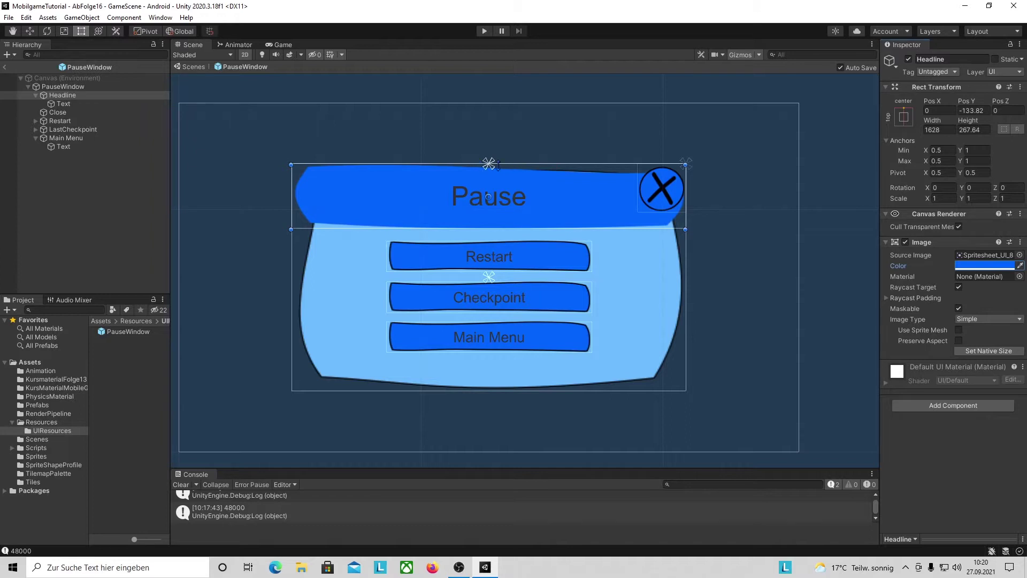
drag(509, 164, 510, 182)
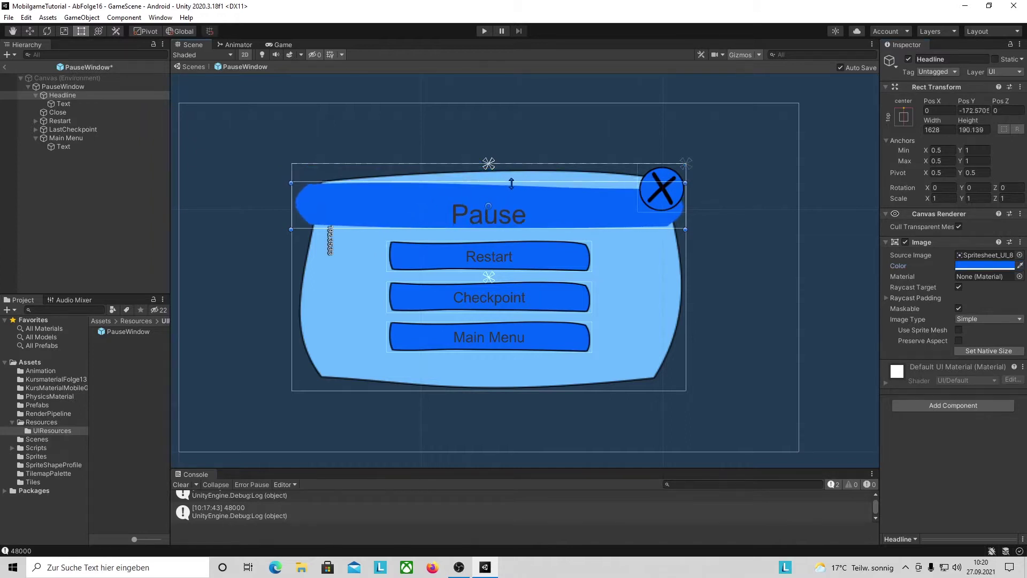
Add an Outline component to the Headline with effect distance X 4 and Y 4
click(57, 112)
key(w)
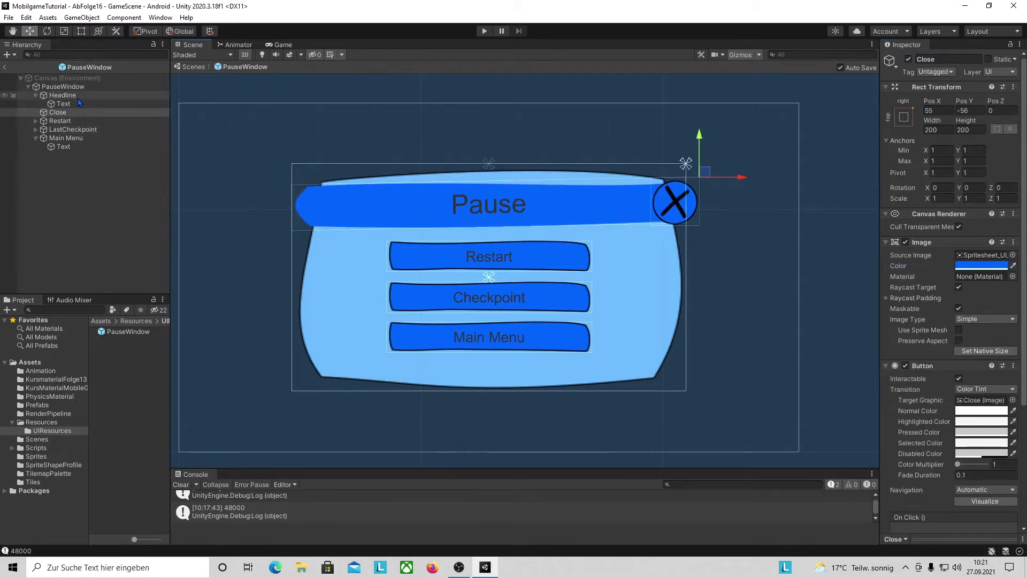
click(80, 96)
click(955, 405)
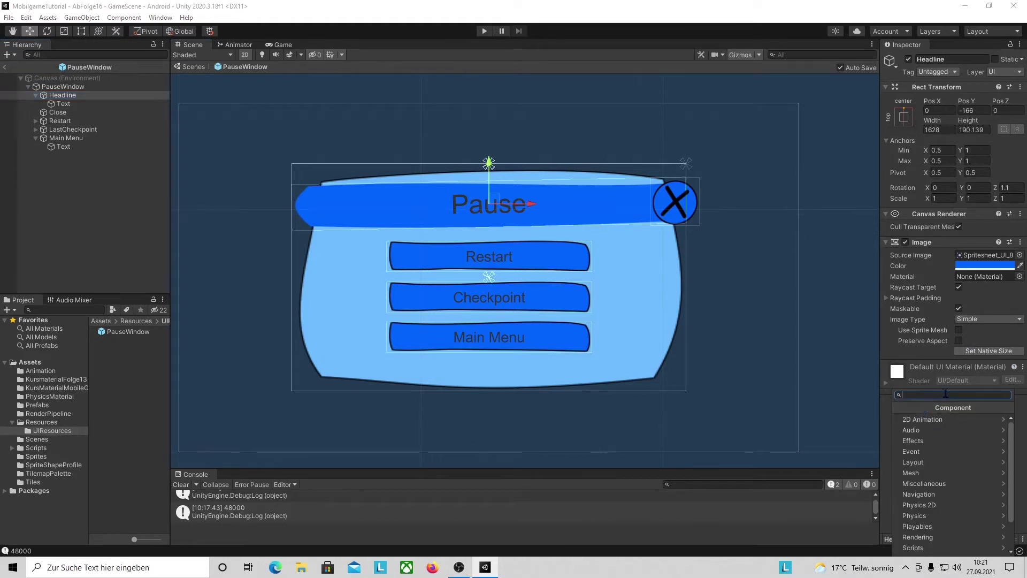
text(out)
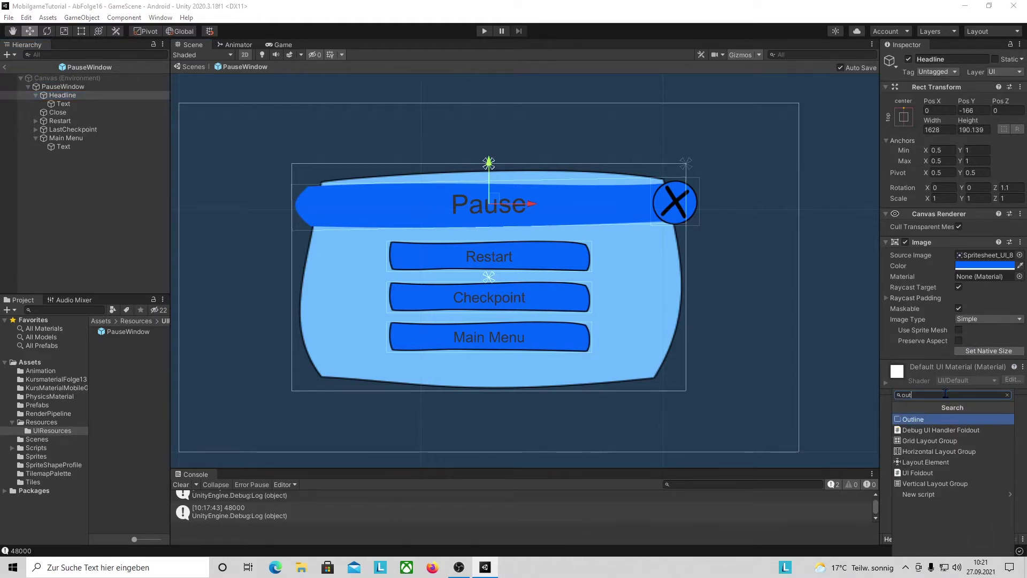
key(Return)
click(888, 416)
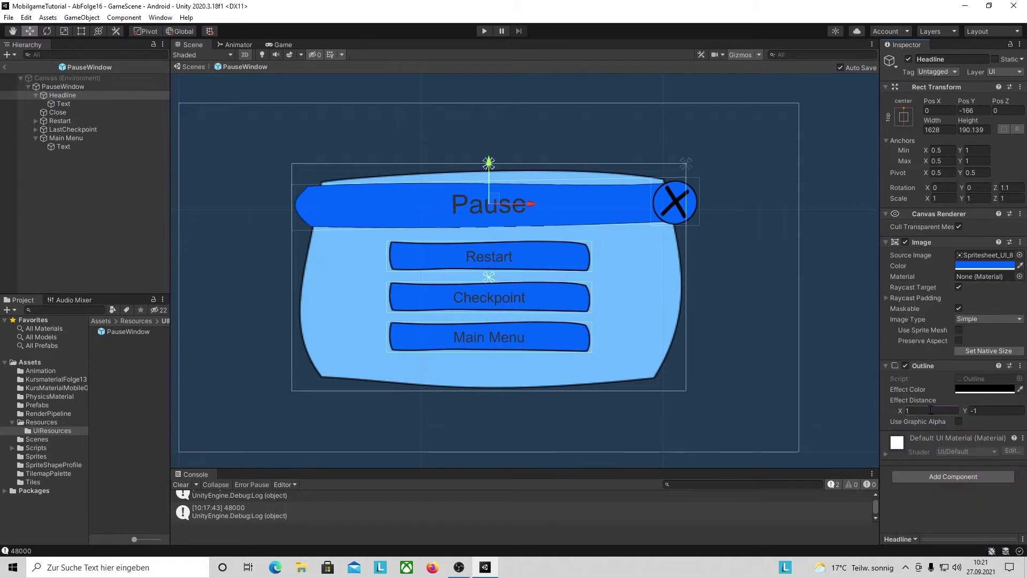
text(4)
click(985, 411)
text(4)
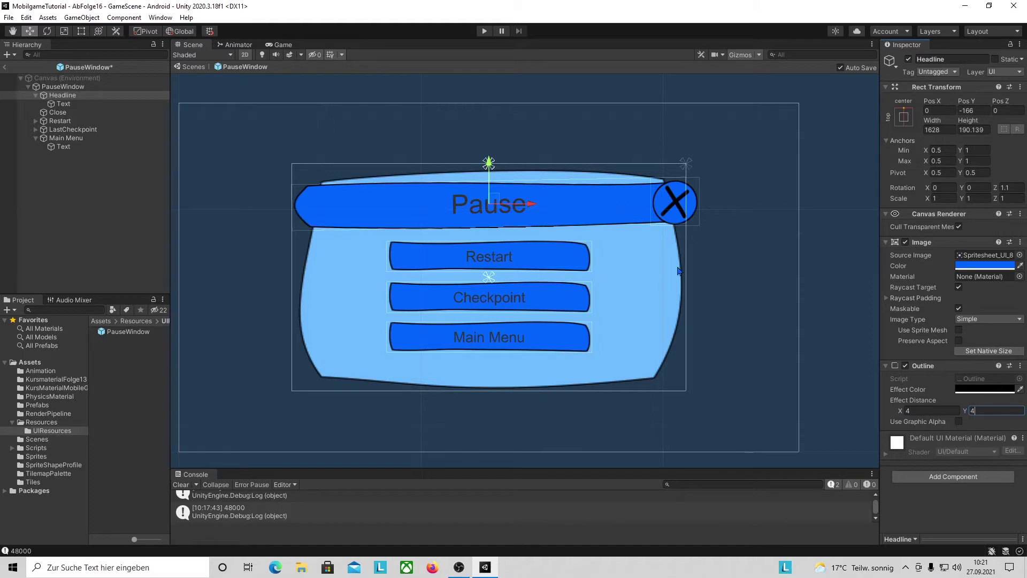
click(60, 121)
click(65, 138)
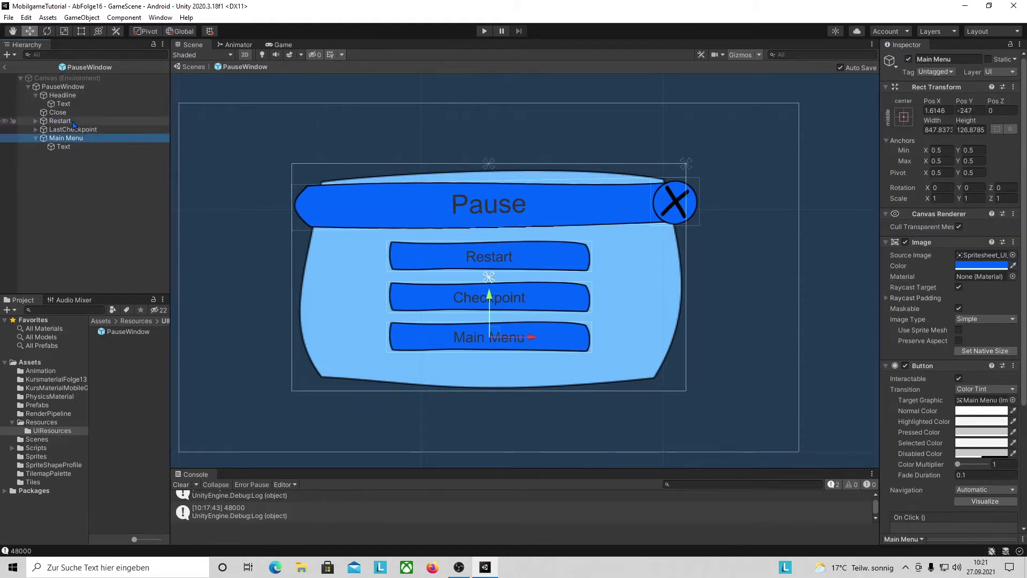
Nudge Restart, Checkpoint and Main Menu down, then nest Close under Headline at its right end
shift+click(60, 121)
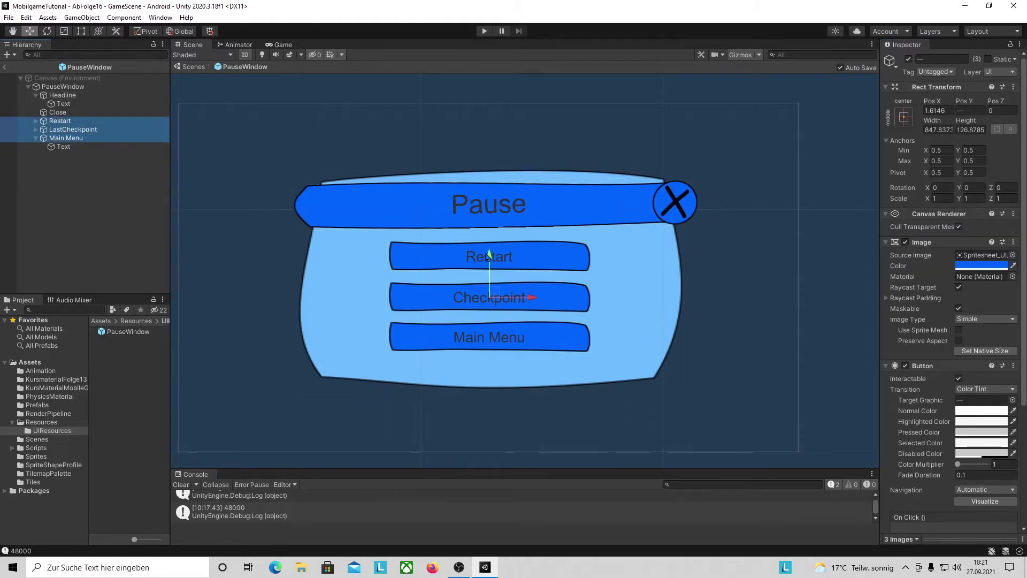
drag(489, 257, 488, 265)
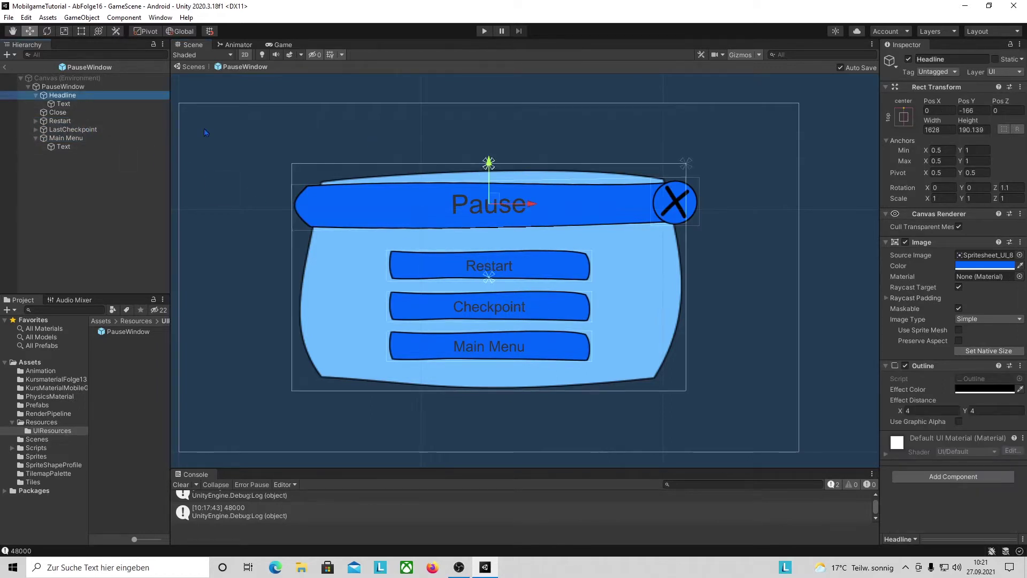
click(58, 114)
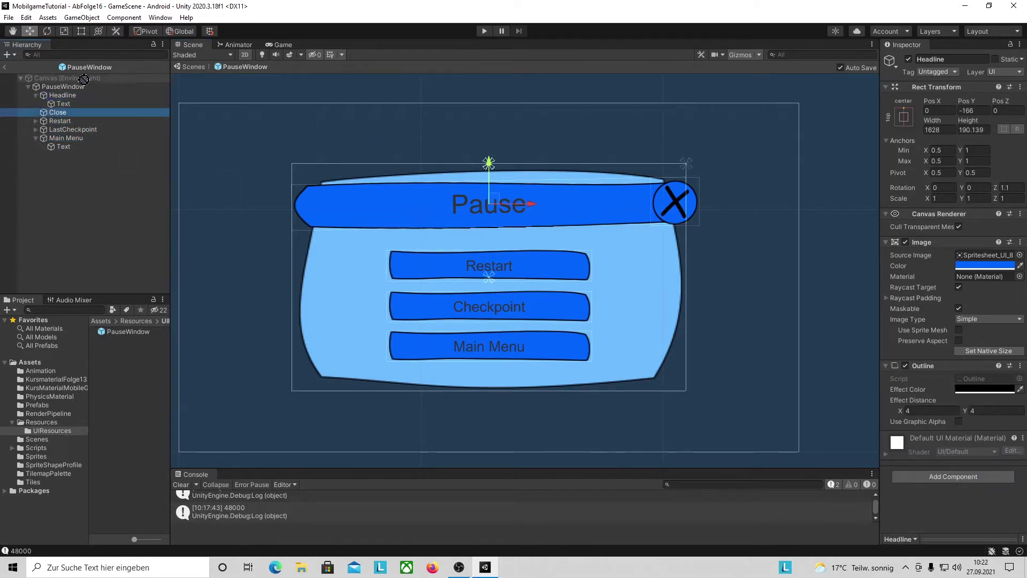
drag(57, 114, 82, 96)
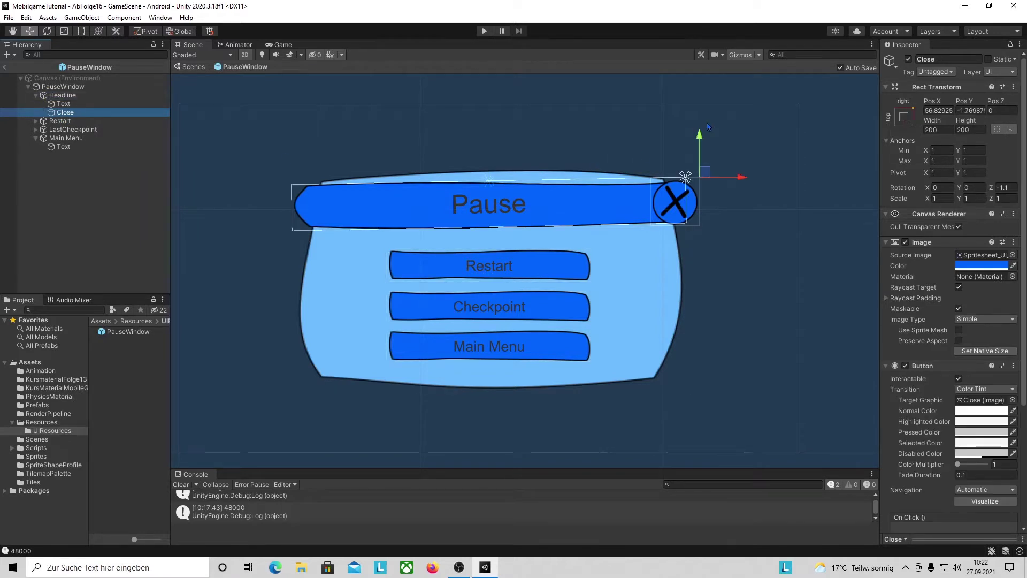
drag(701, 135, 702, 143)
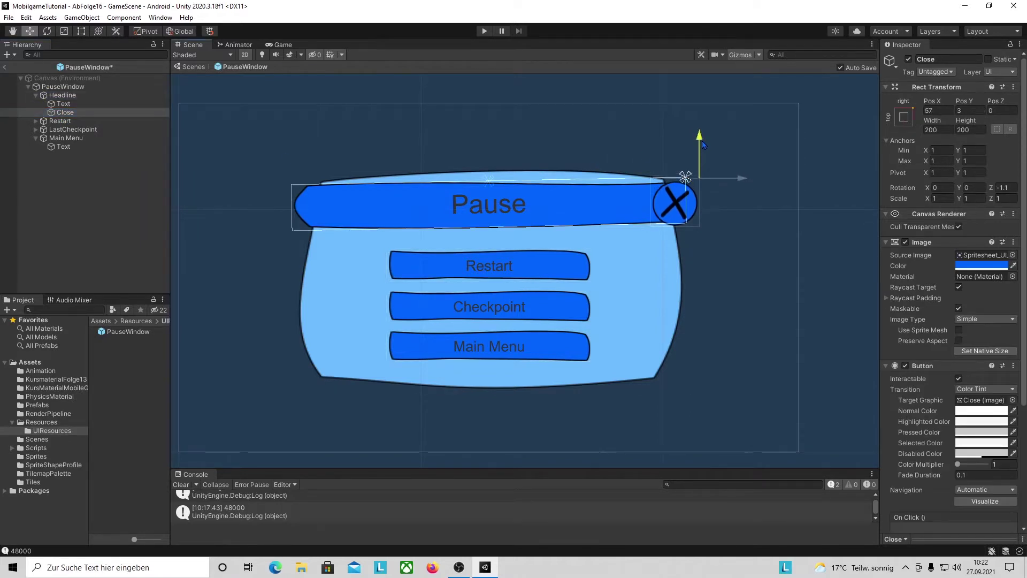
click(62, 95)
key(t)
click(62, 86)
click(28, 204)
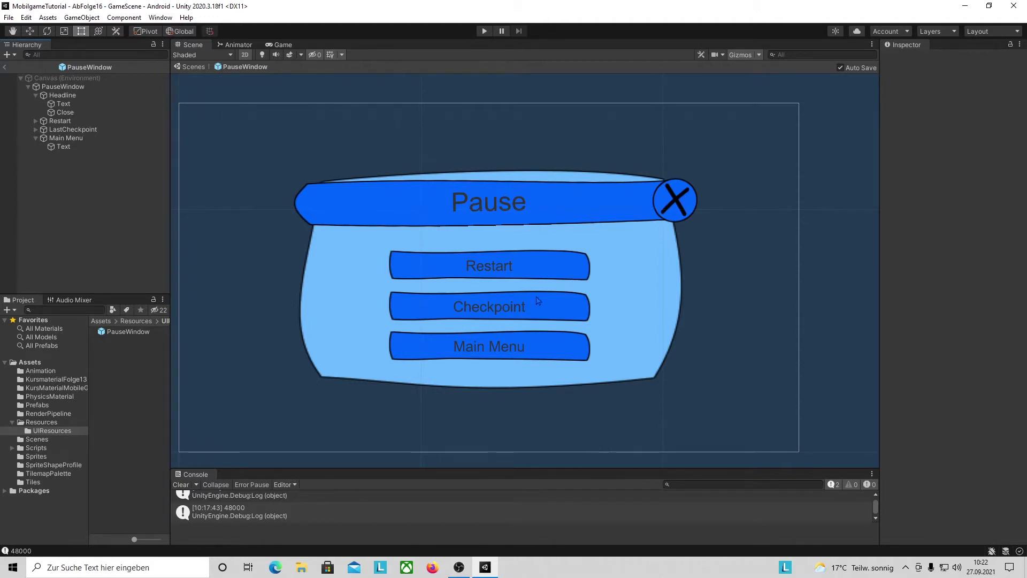
Recolour the Headline and the three buttons a lighter blue, then exit the prefab to GameScene
click(605, 211)
click(586, 210)
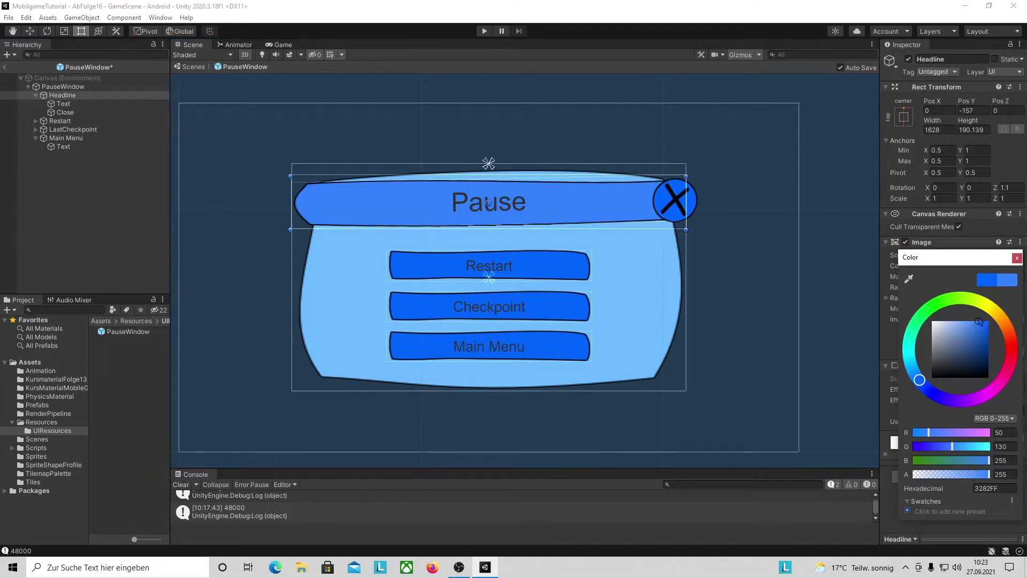
click(60, 121)
shift+click(82, 138)
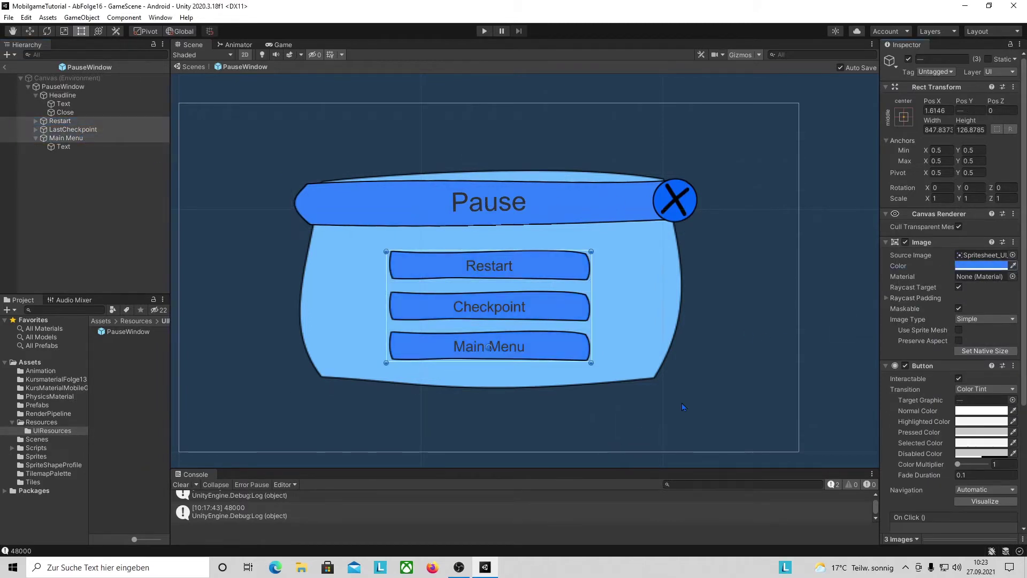
click(780, 427)
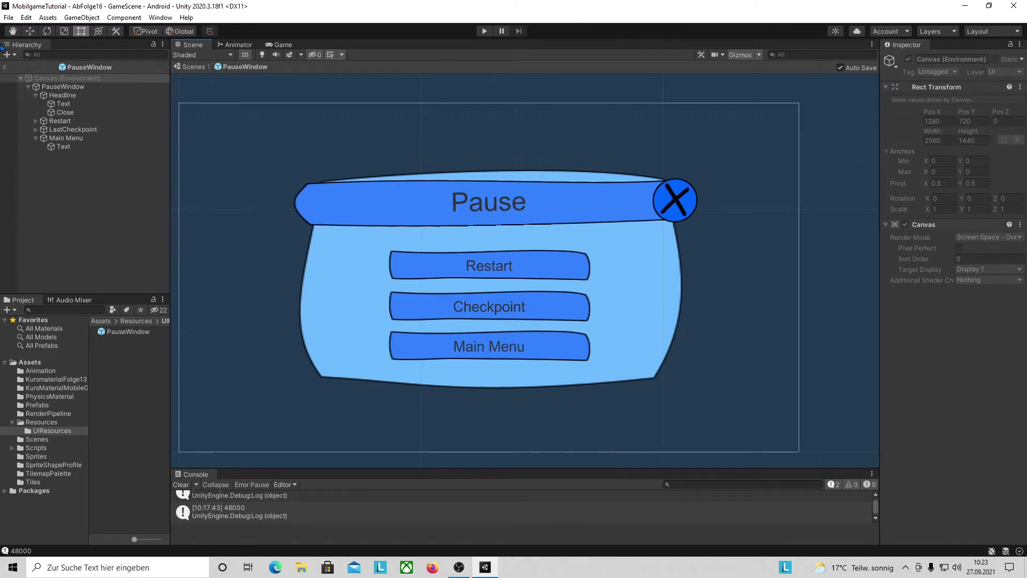
click(4, 67)
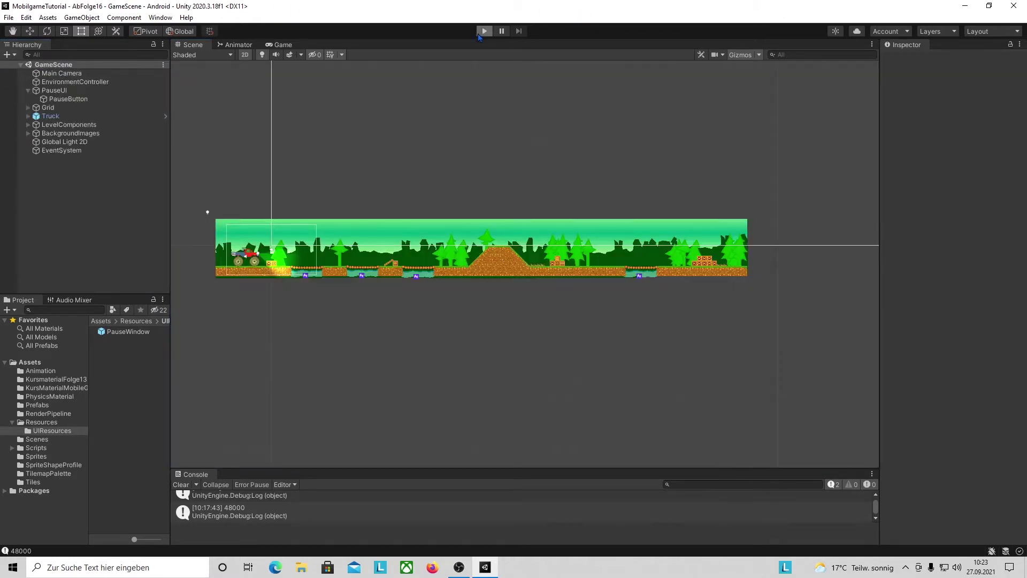
click(480, 34)
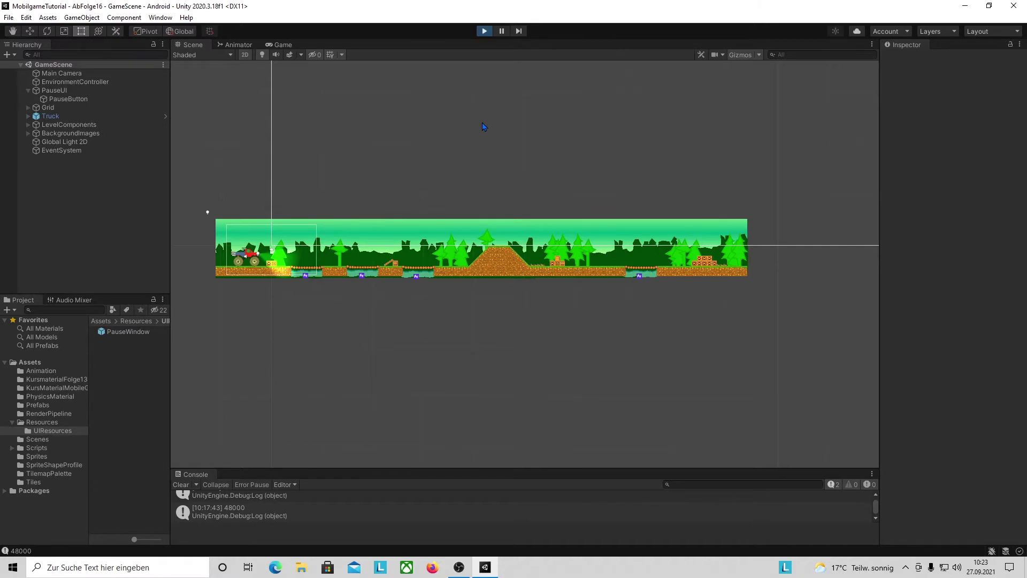
key(Escape)
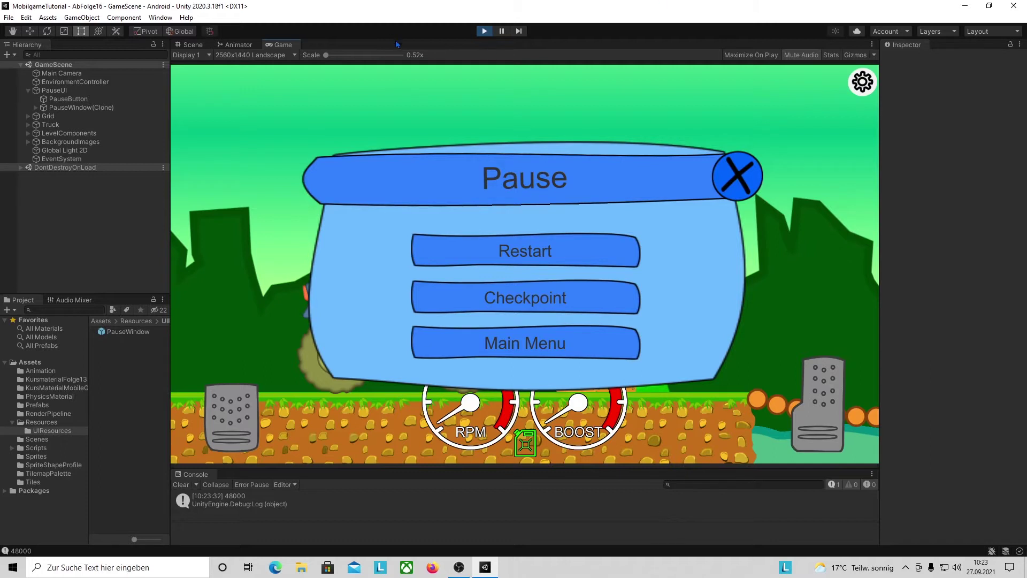
click(487, 32)
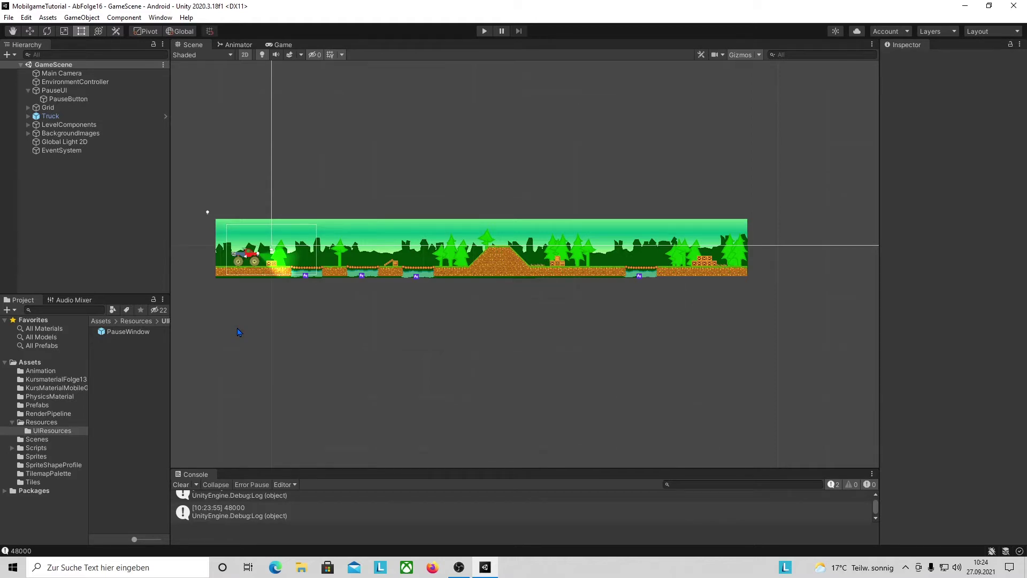
drag(170, 239, 294, 239)
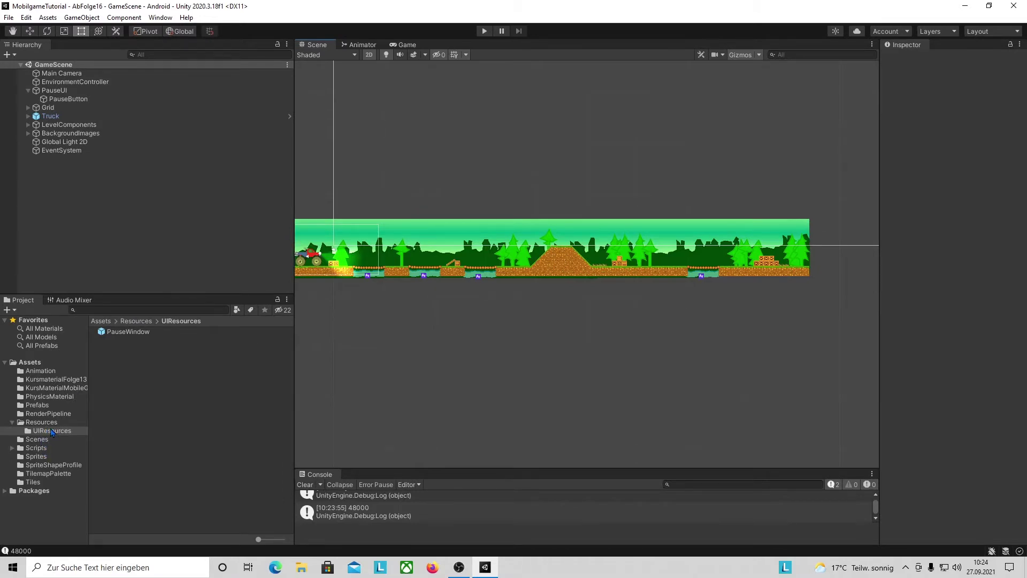
Rename the GameScene asset in Assets/Scenes to Level1
click(36, 440)
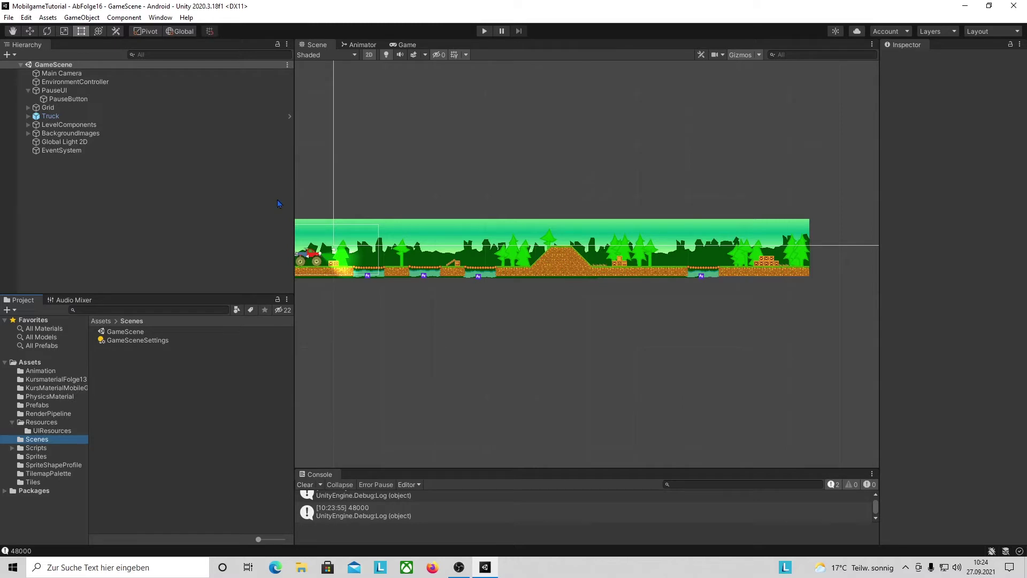
click(136, 334)
click(140, 332)
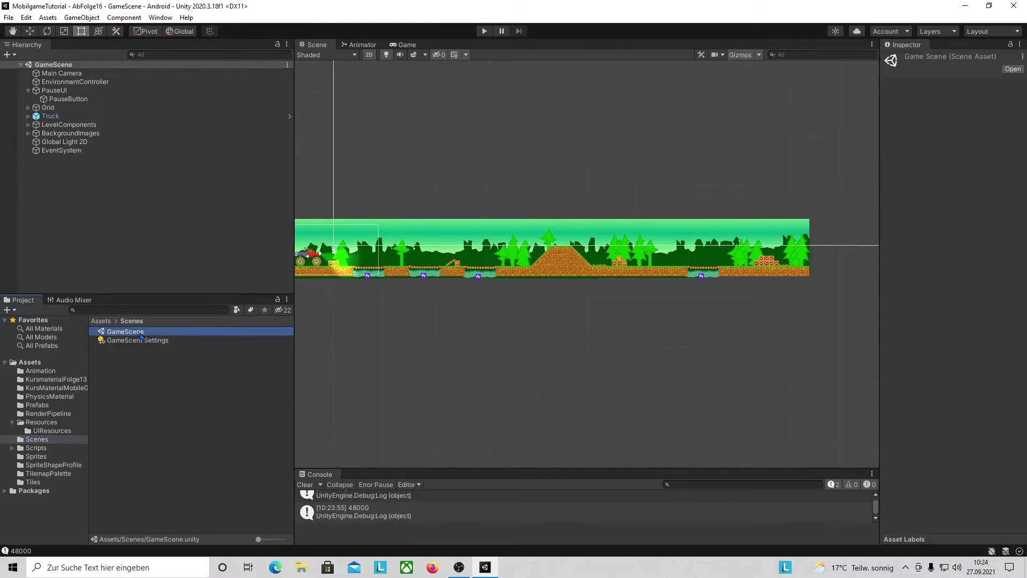
text(IE)
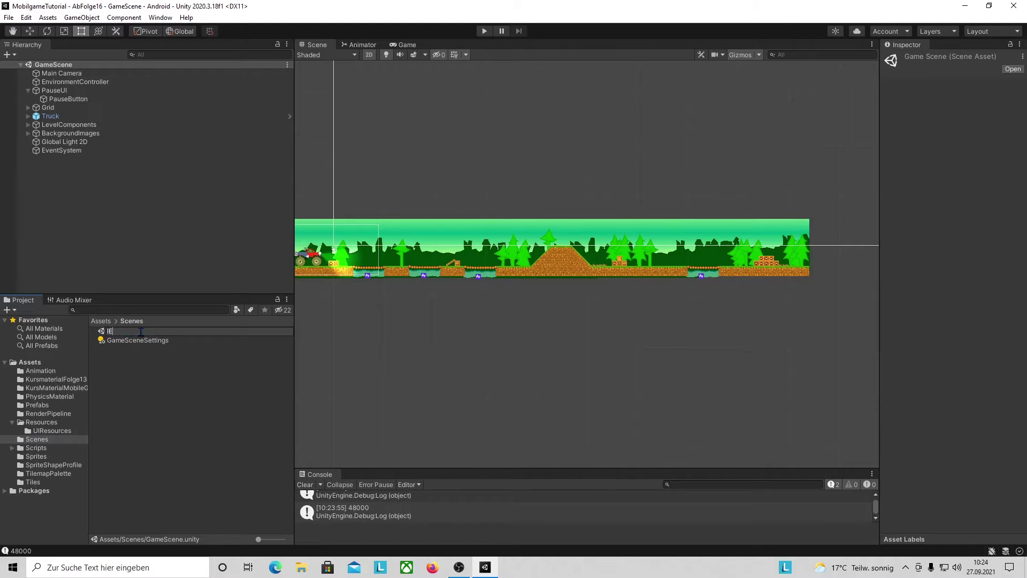
text(VE)
text(l1)
key(Return)
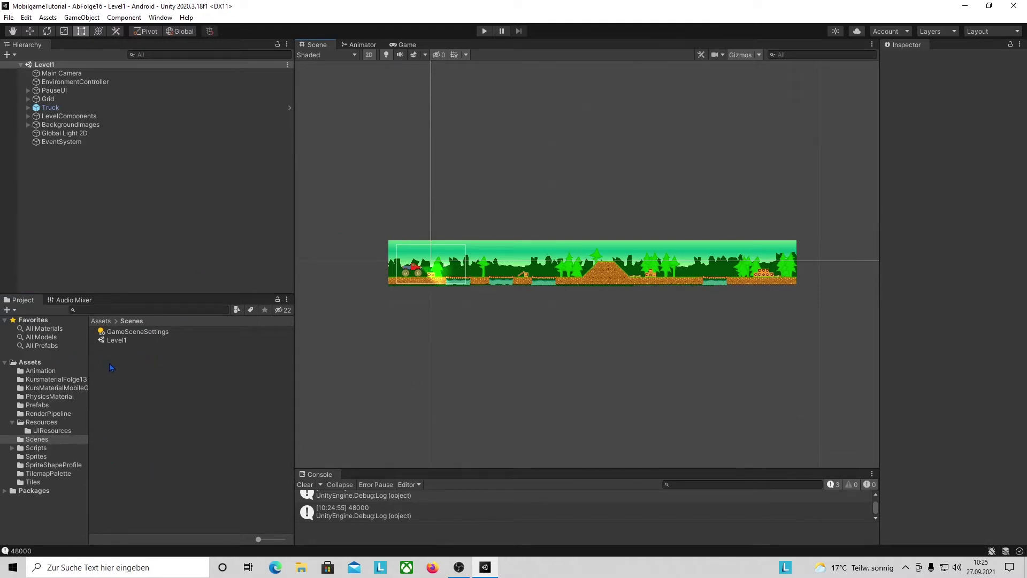
Create a new scene asset named MainMenu in the Scenes folder
right_click(123, 359)
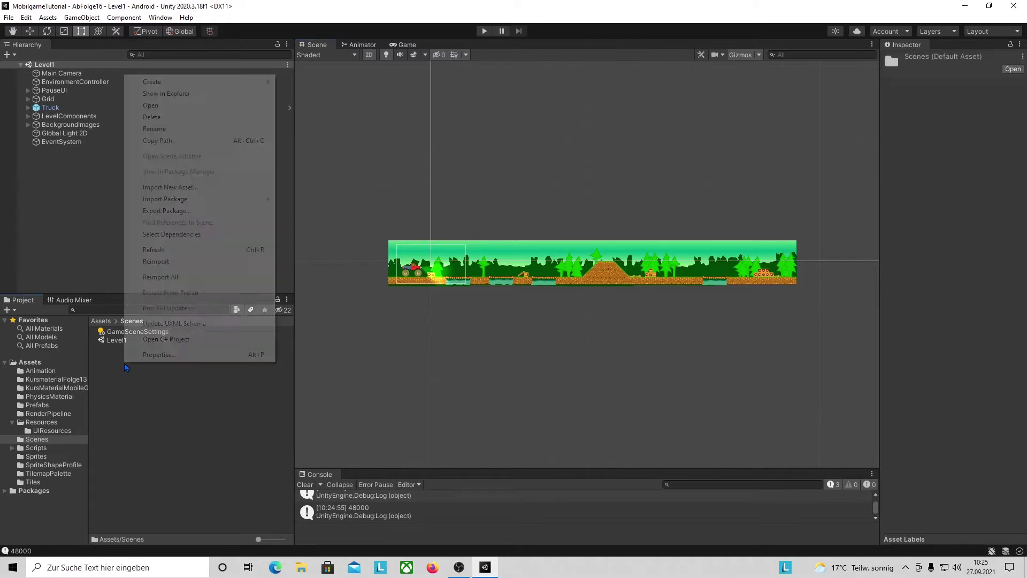
mouse_move(216, 83)
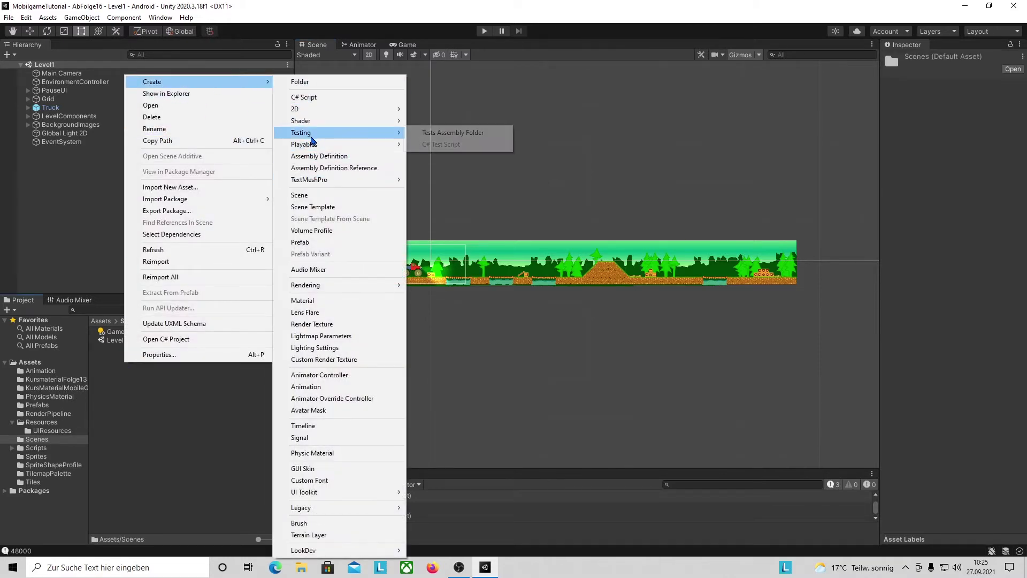
click(307, 202)
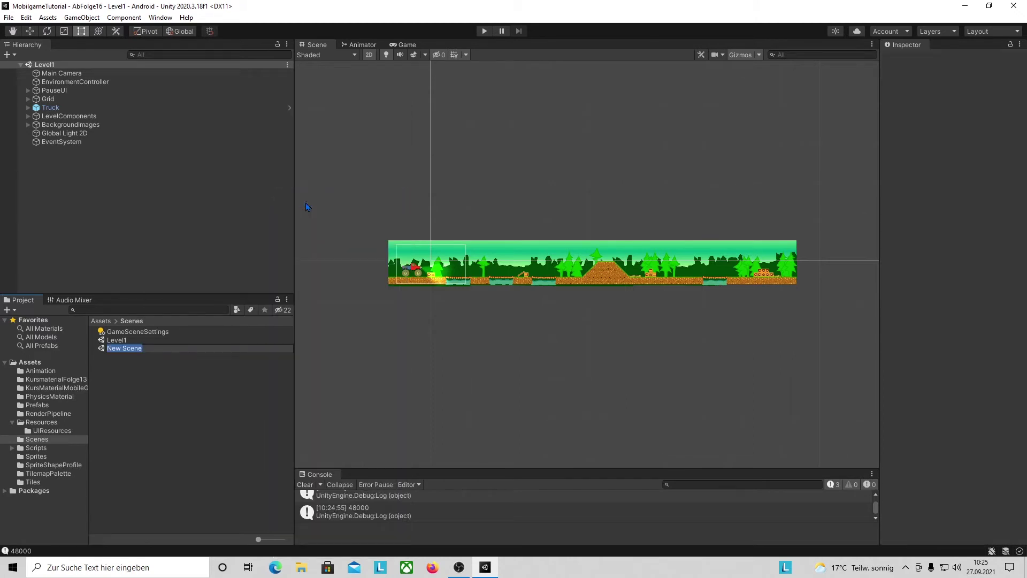
text(MainMenu)
click(166, 368)
Create another scene asset in Scenes and name it ManagementScene
right_click(137, 376)
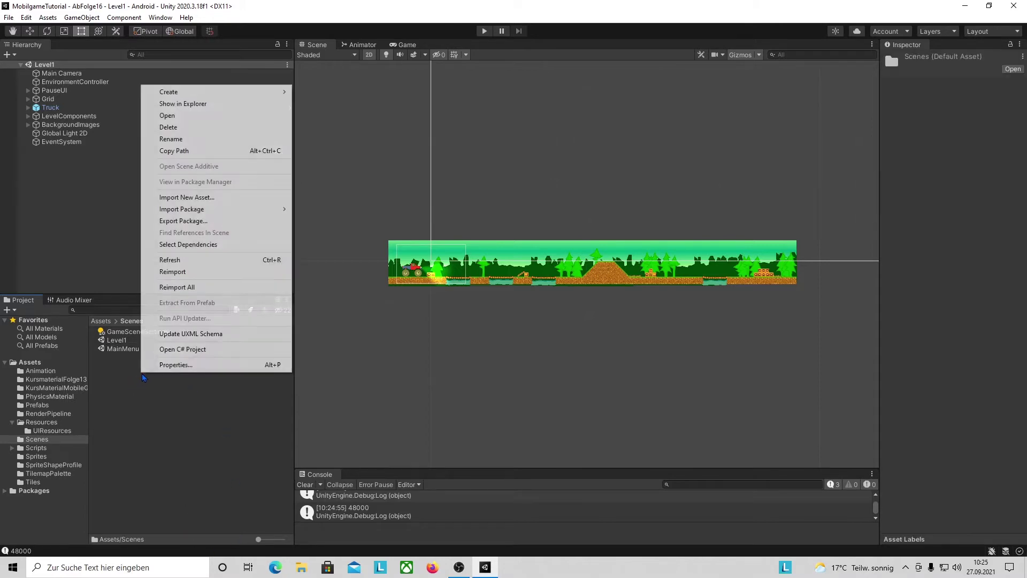
mouse_move(286, 92)
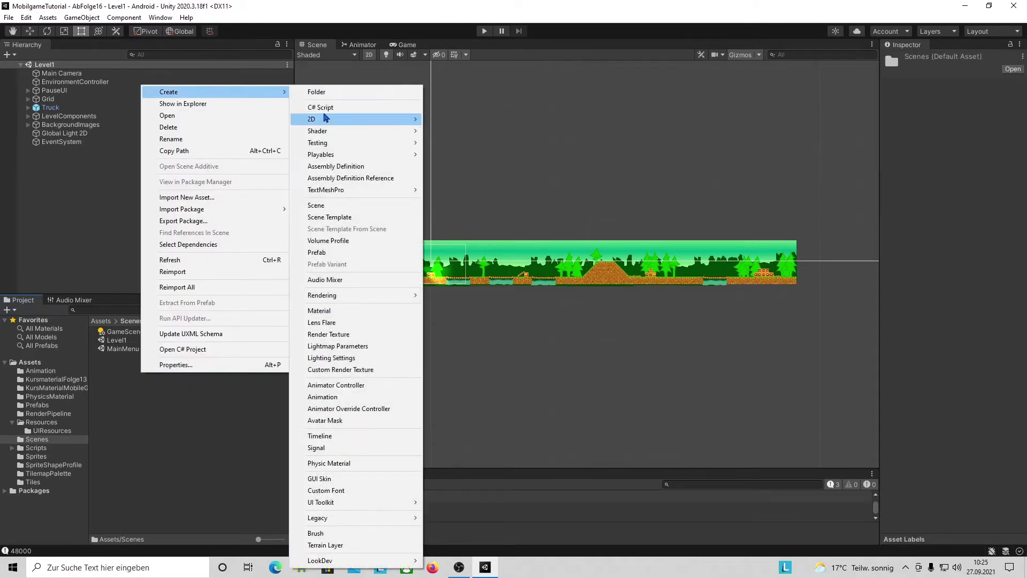
click(339, 205)
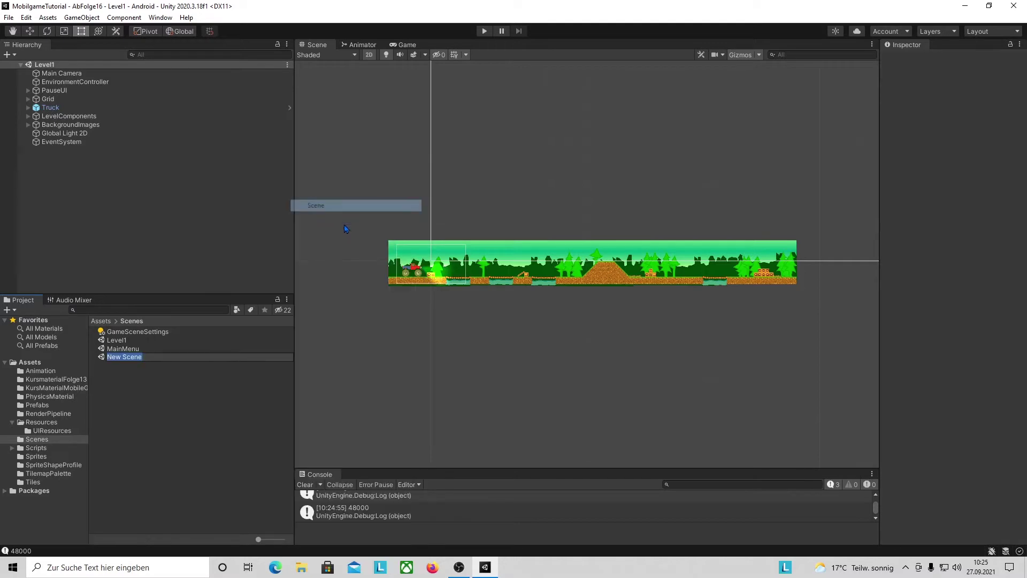
text(Manage)
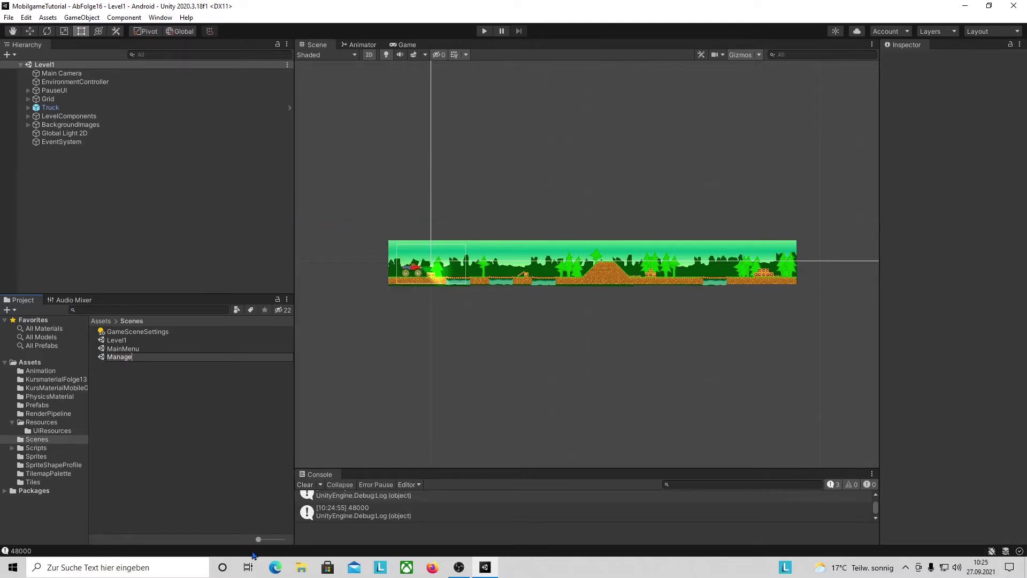
text(mentScene)
key(Return)
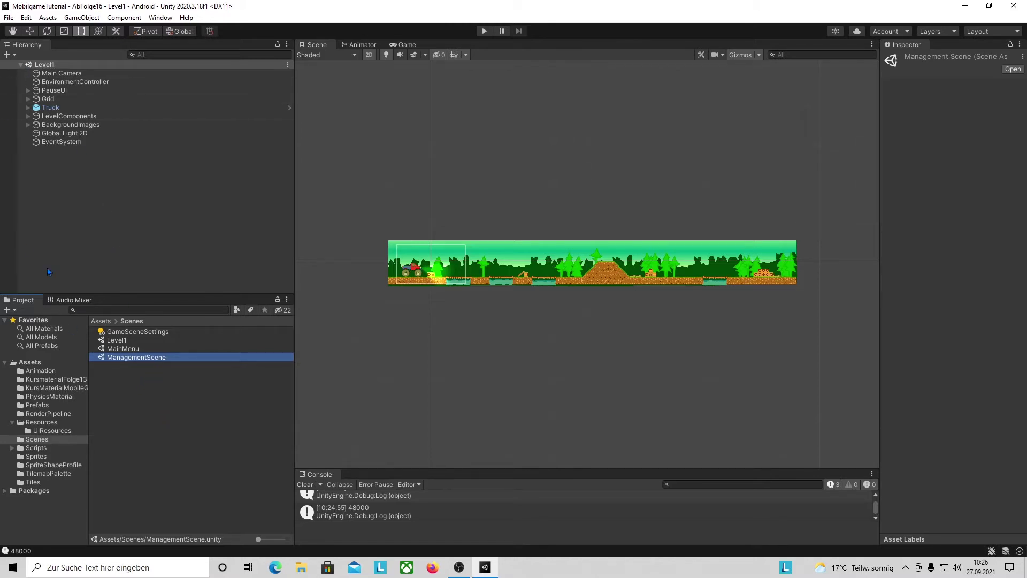
Open ManagementScene from the Scenes folder, an empty scene with only a Main Camera
double_click(174, 357)
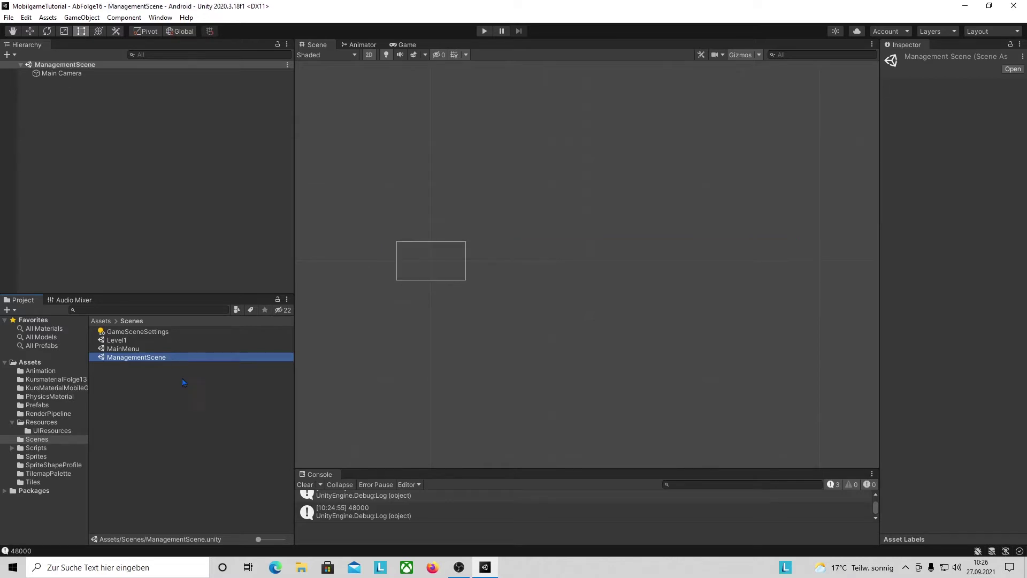
Replace the Main Camera with an empty object named GameManager, deleting the camera
click(69, 75)
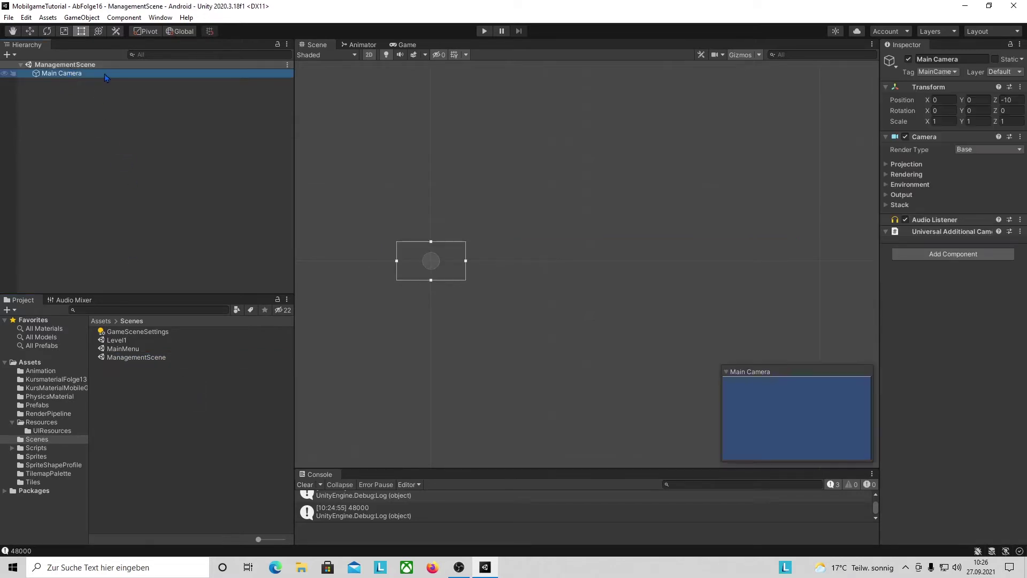
click(107, 75)
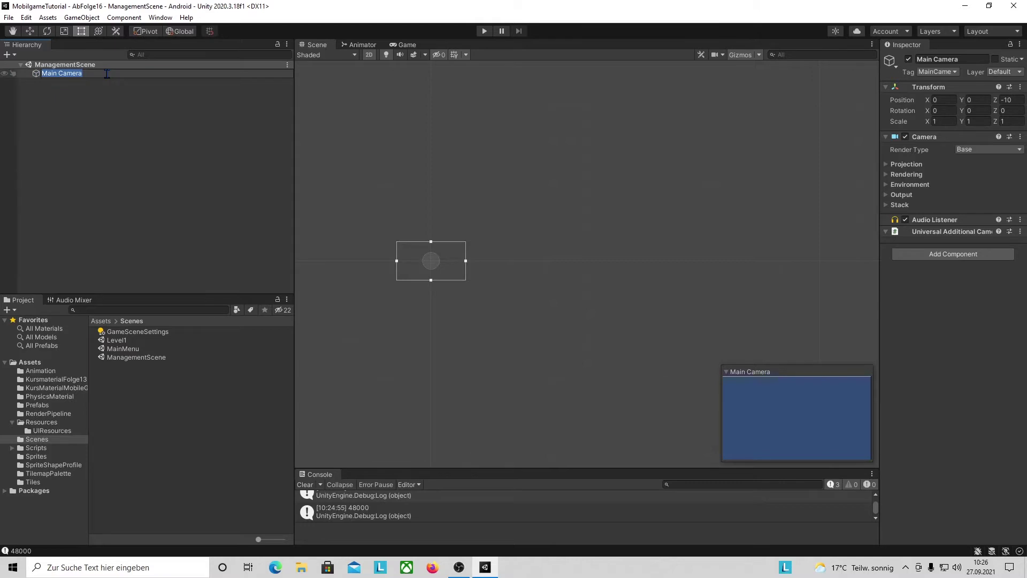
text(GameManager)
key(Return)
key(ctrl+shift+n)
right_click(87, 73)
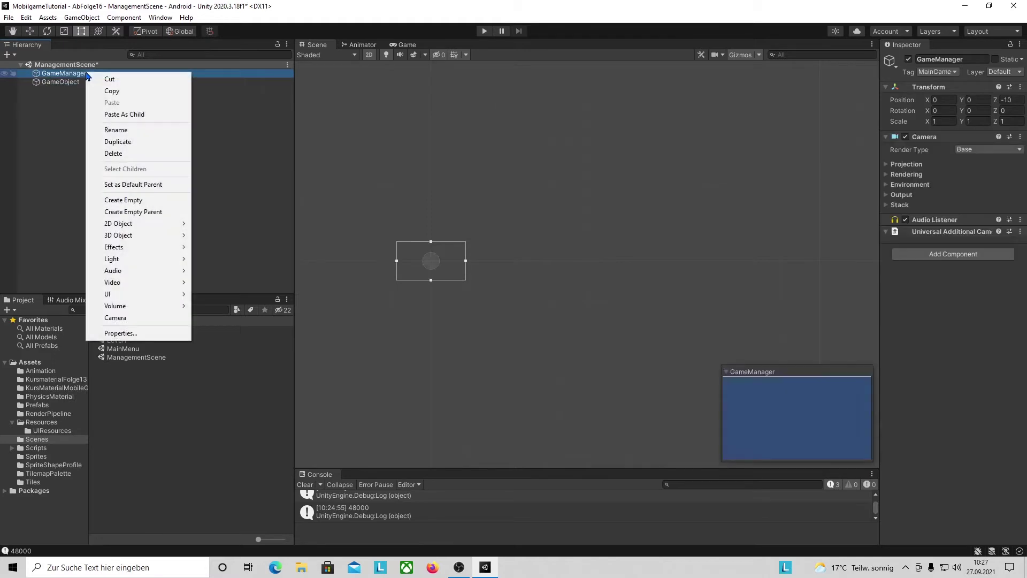
click(133, 153)
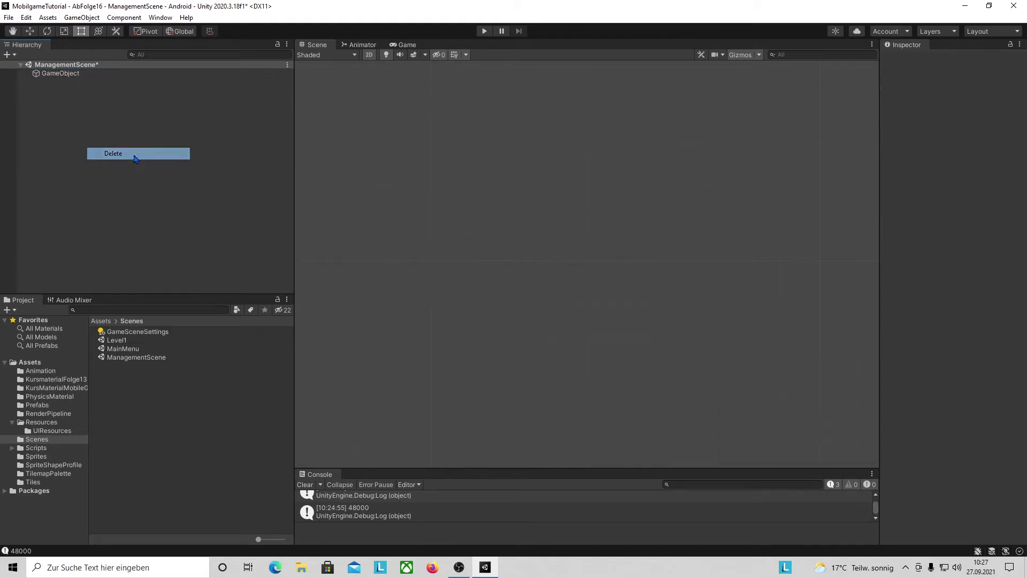
click(66, 75)
key(F2)
text(Ga)
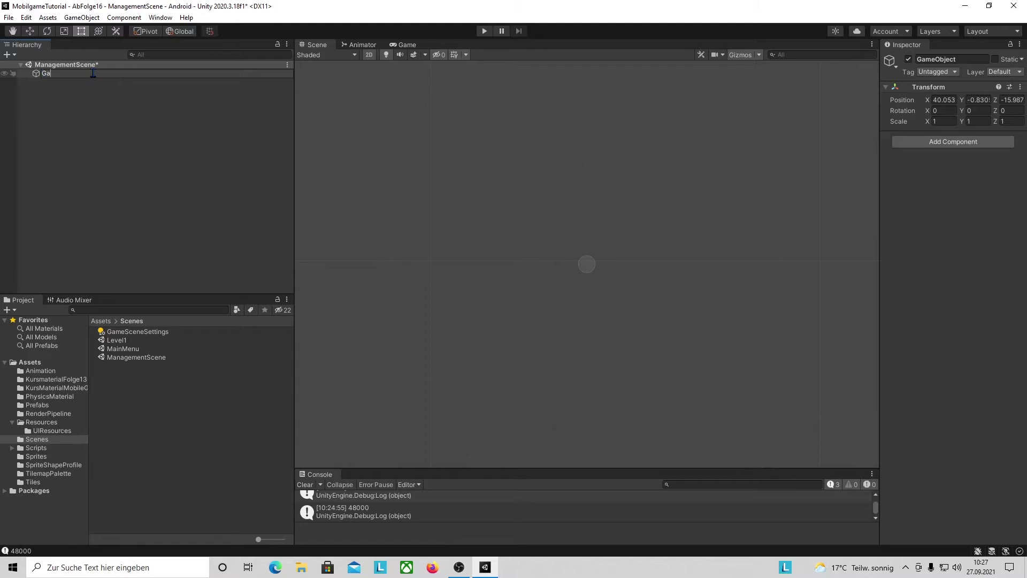
text(meMana)
text(ger)
Create empty SaveManager and LeaderboardManager objects, plus a fourth unnamed empty GameObject
right_click(85, 123)
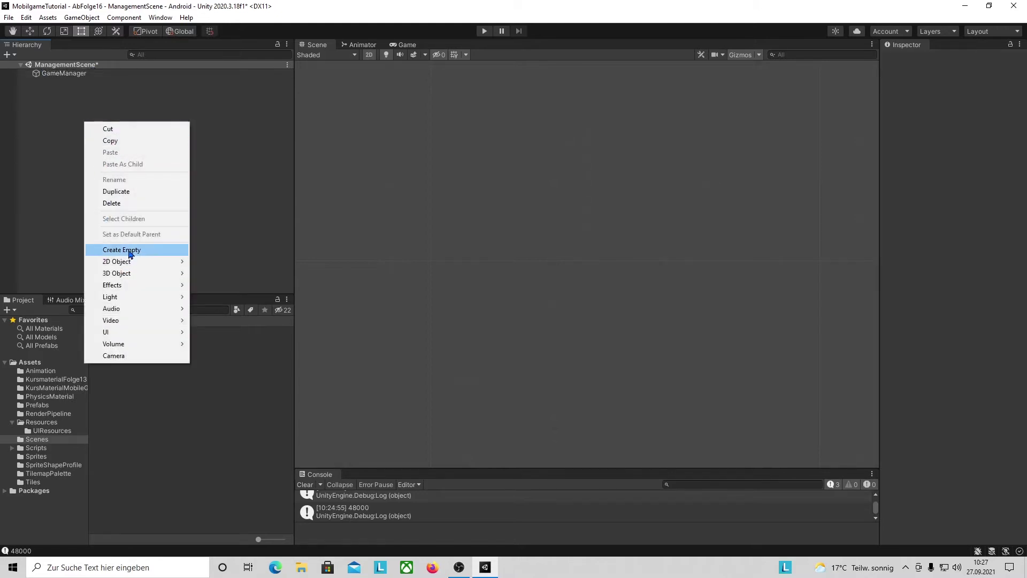
click(129, 250)
text(SaveManager)
right_click(148, 155)
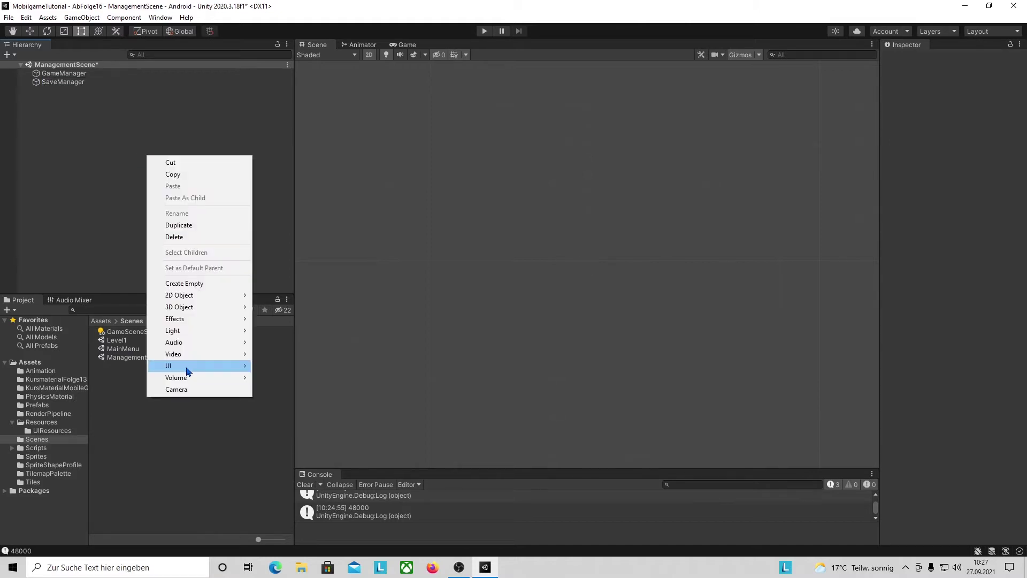
click(200, 284)
text(Hi)
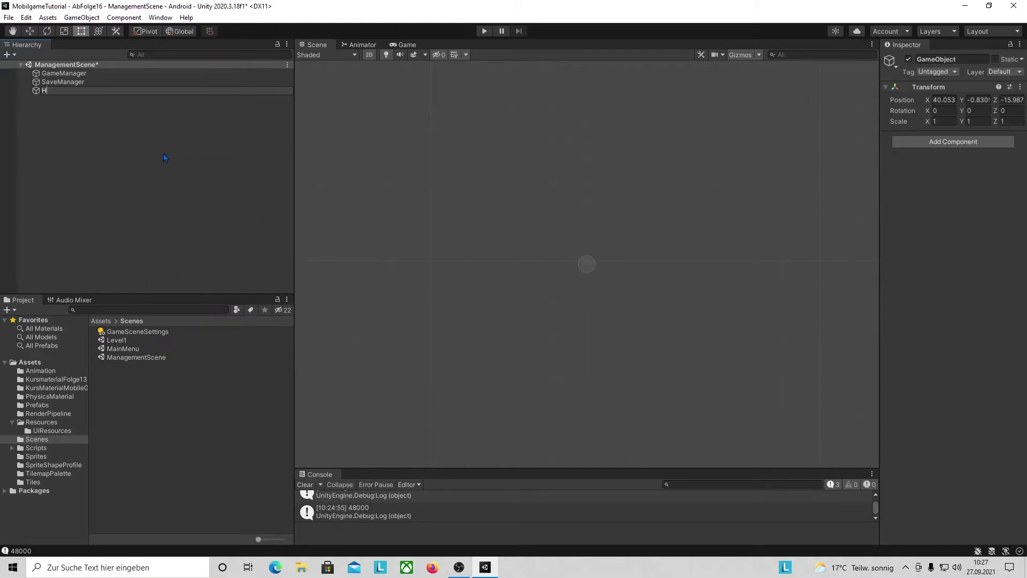
text(g)
key(BackSpace)
key(BackSpace)
key(BackSpace)
text(Le)
text(aderboa)
text(rdManager)
right_click(76, 122)
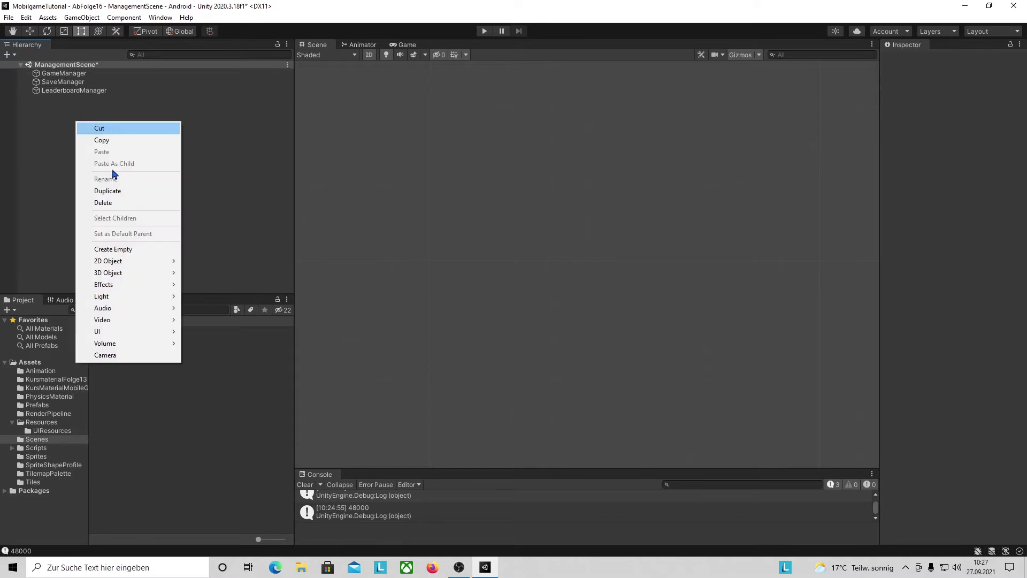
click(124, 248)
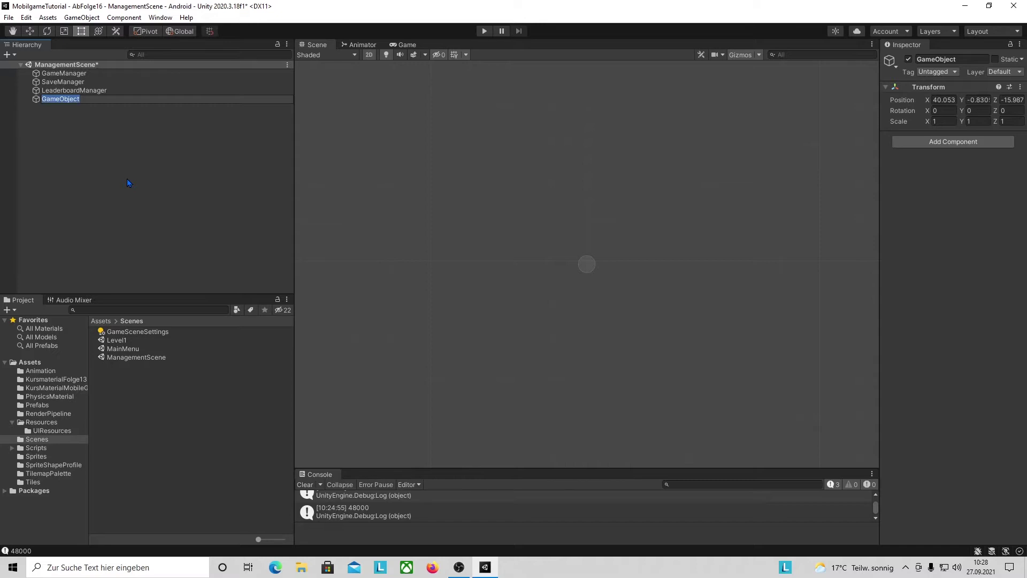
Name the empty object GooglePlayManager, add an empty AdsManager object, and save ManagementScene
text(Google)
text(PlayManager)
click(75, 120)
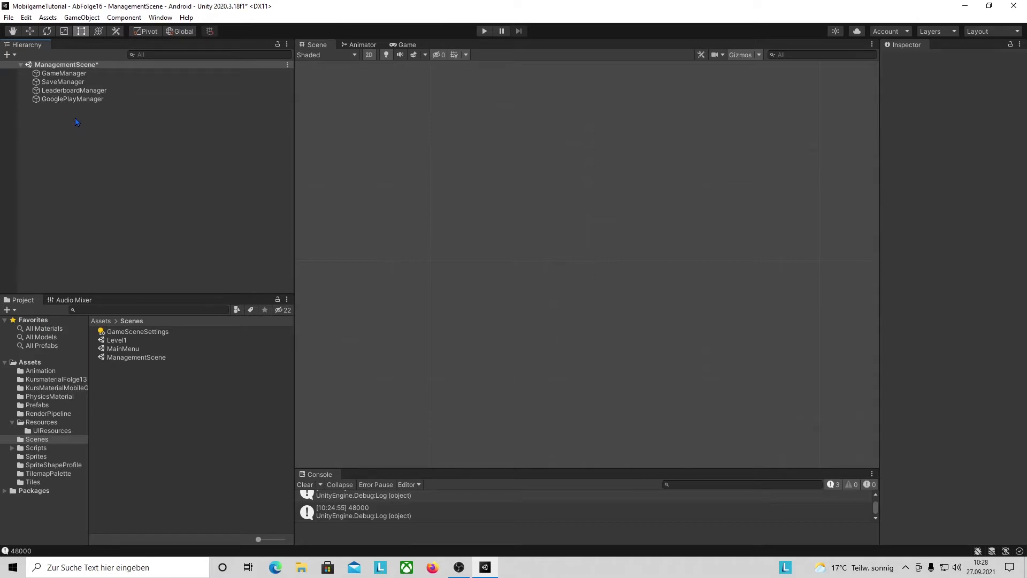
right_click(89, 117)
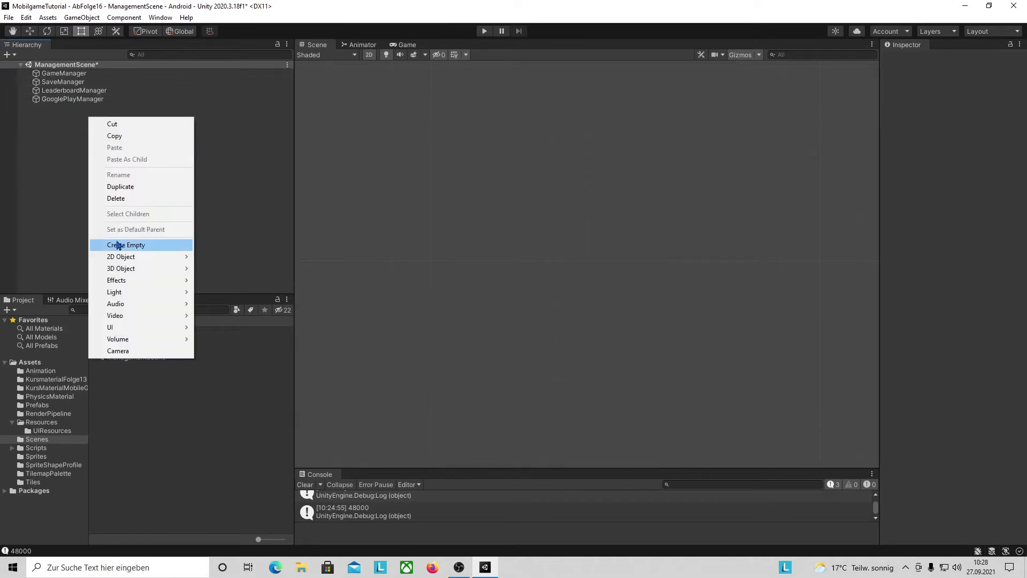
click(159, 250)
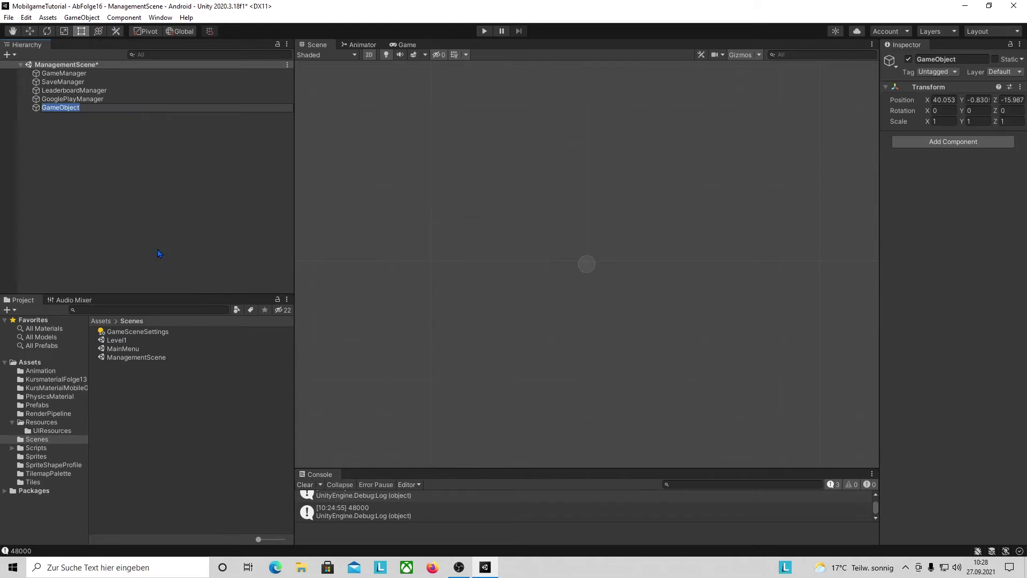
text(AdsManager)
click(81, 135)
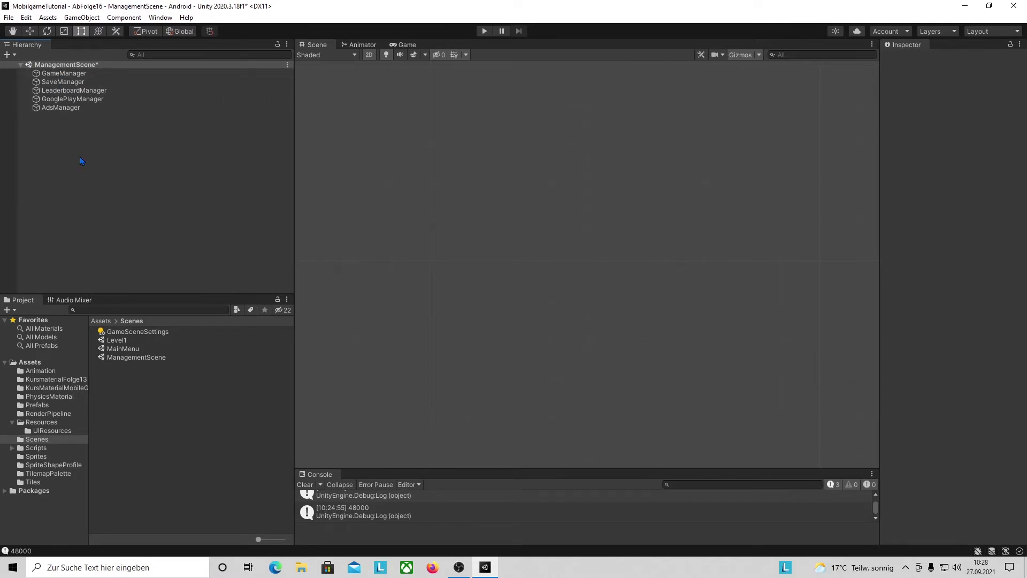
click(9, 17)
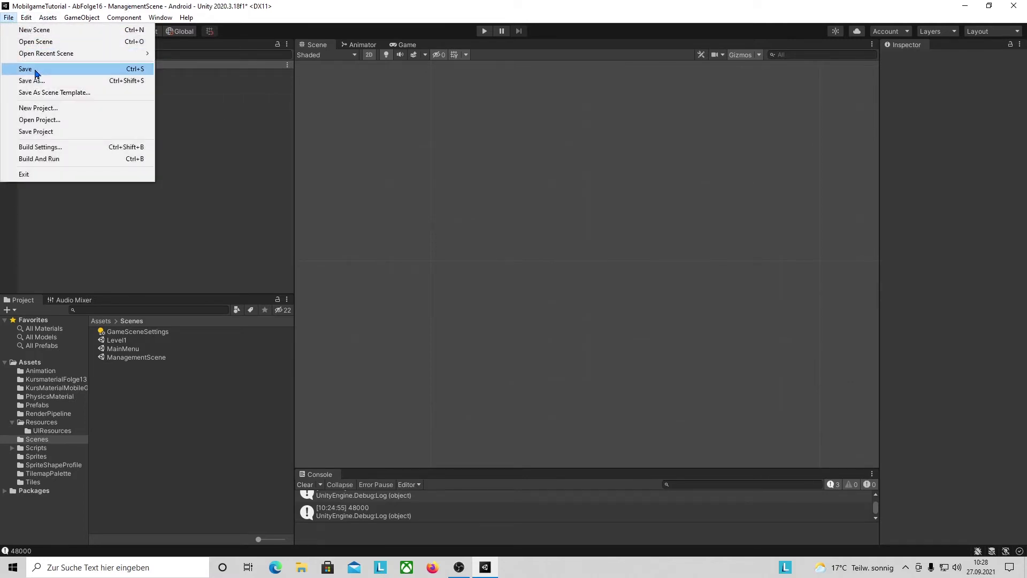
click(44, 70)
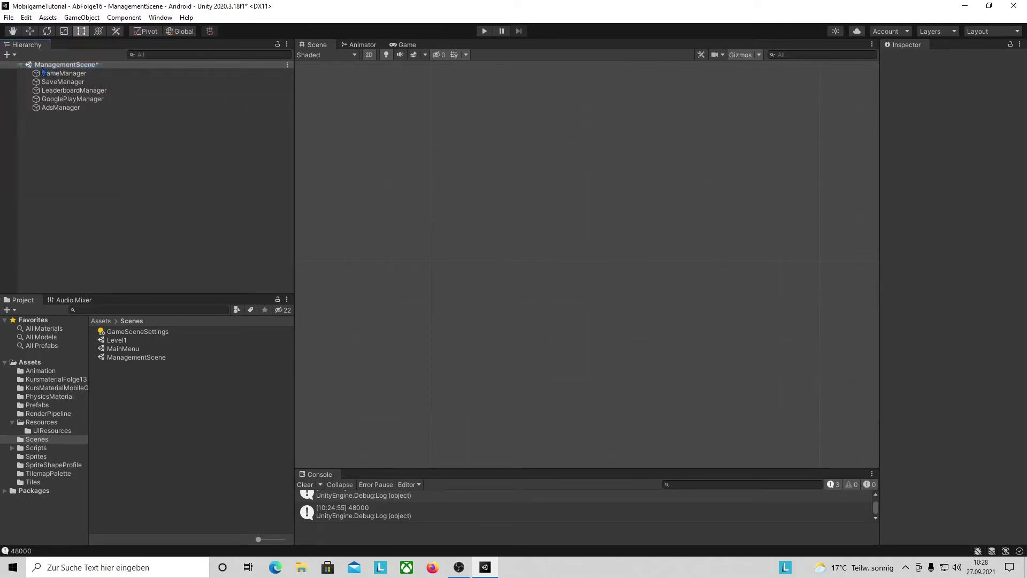
Open the MainMenu scene and add a UI Canvas named MainUI
double_click(123, 348)
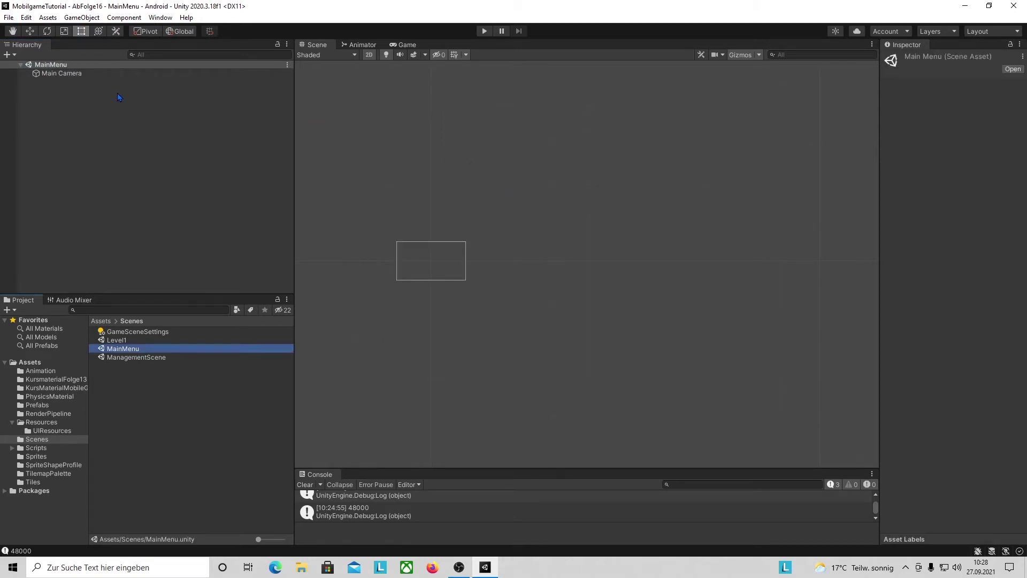
click(63, 73)
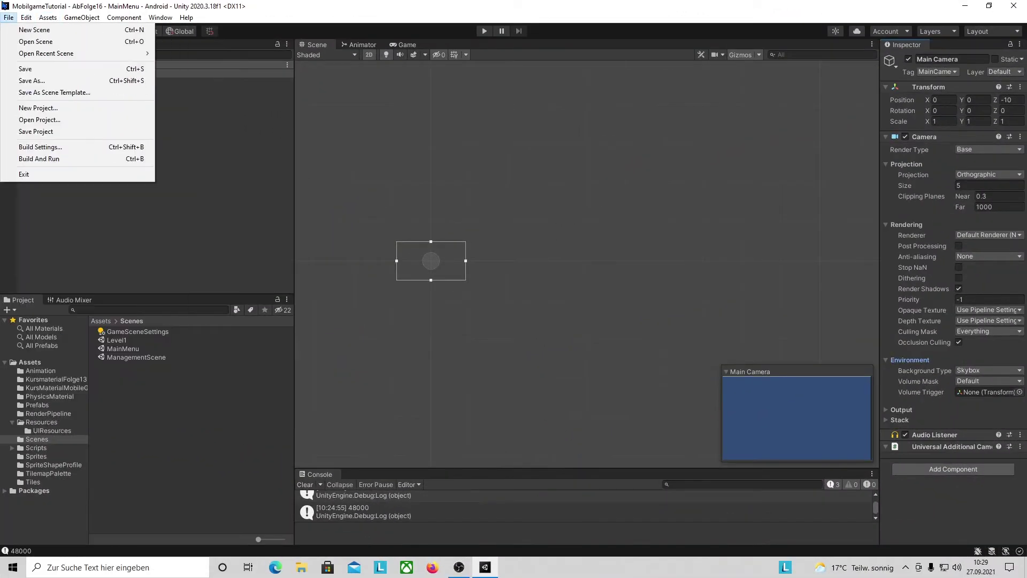
mouse_move(81, 18)
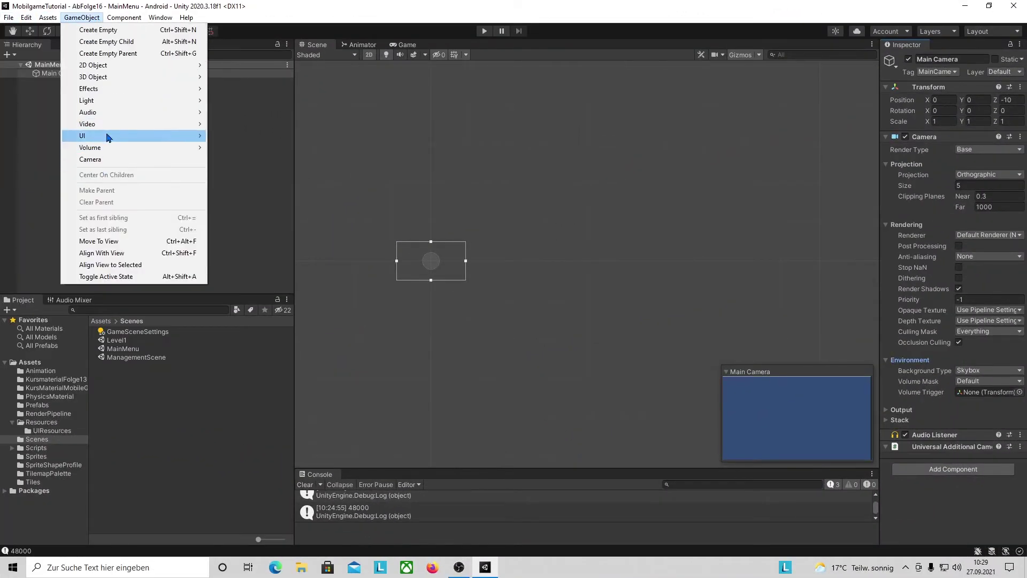
mouse_move(109, 137)
click(299, 297)
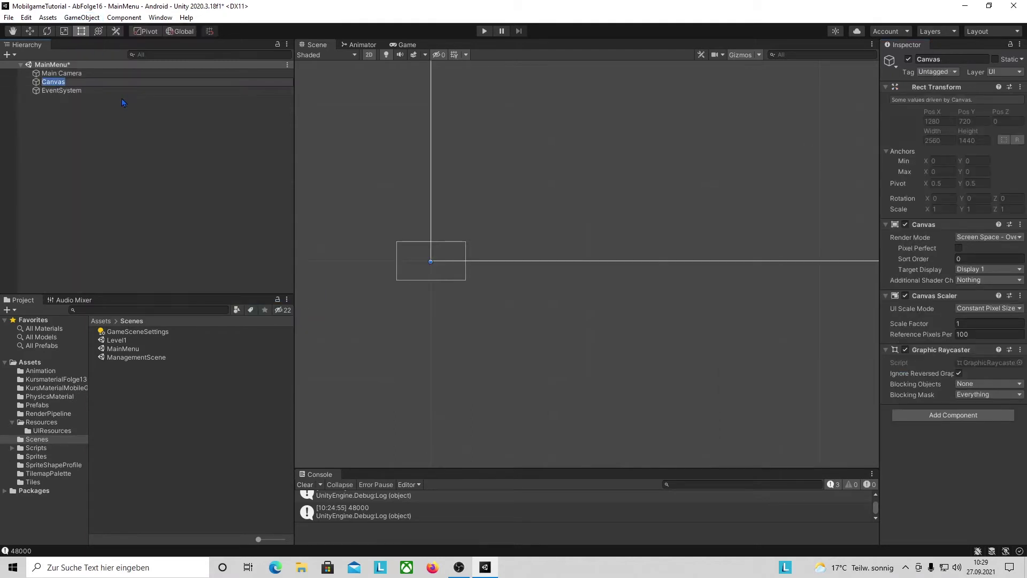
text(MainUI)
key(Return)
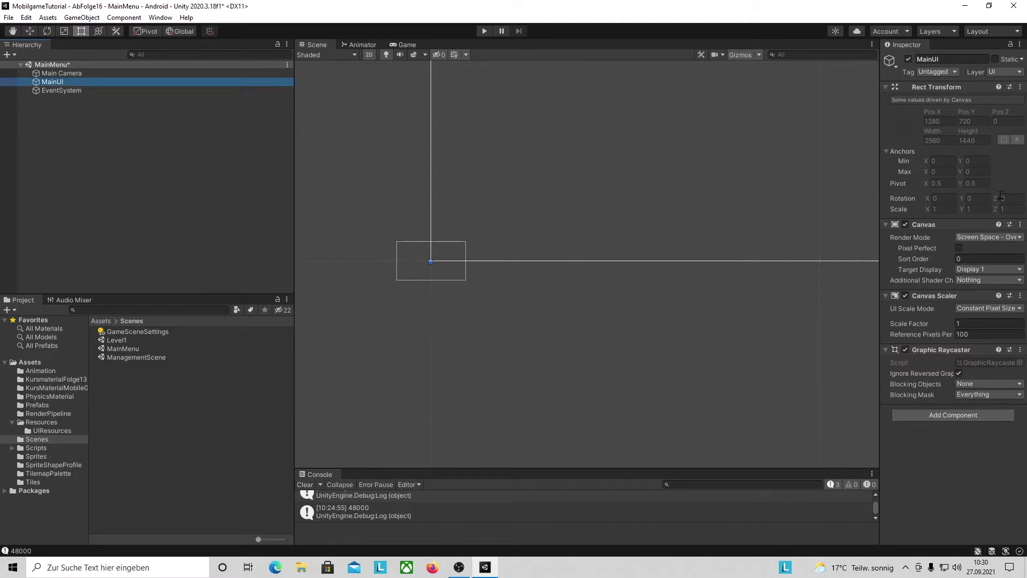
click(992, 310)
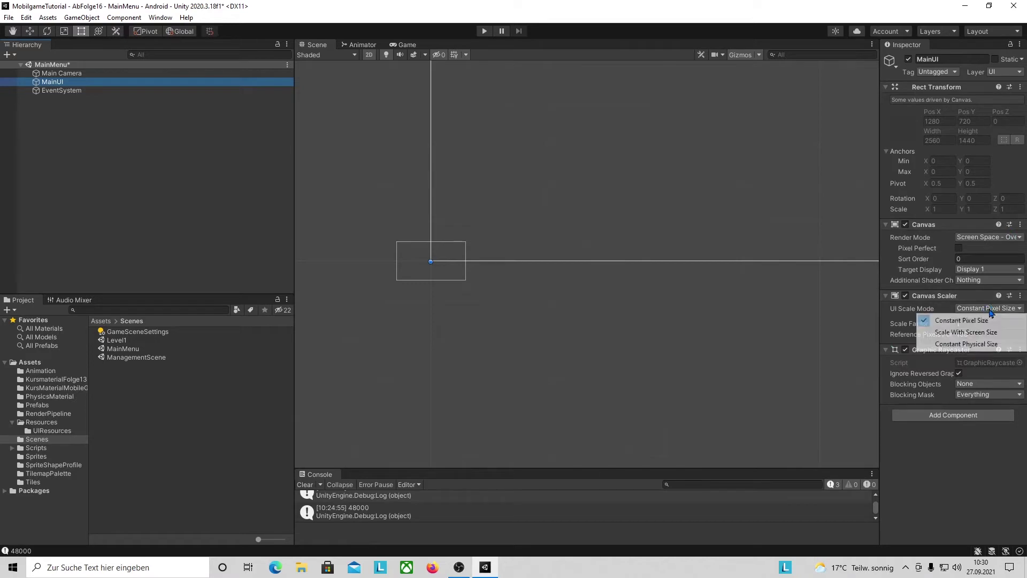
Make MainUI's canvas scale with screen size at a 2560×1440 reference resolution
click(969, 336)
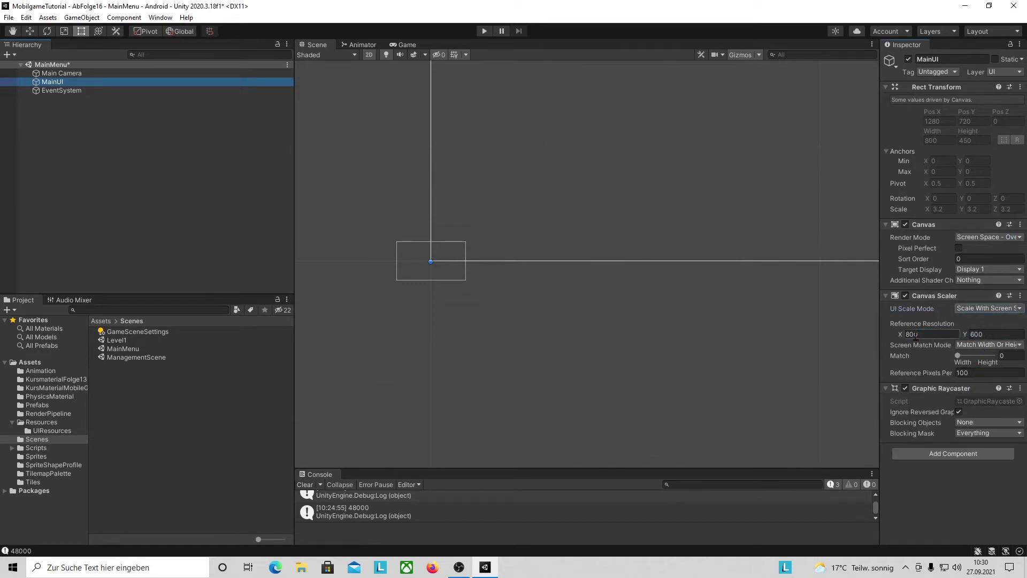
click(402, 46)
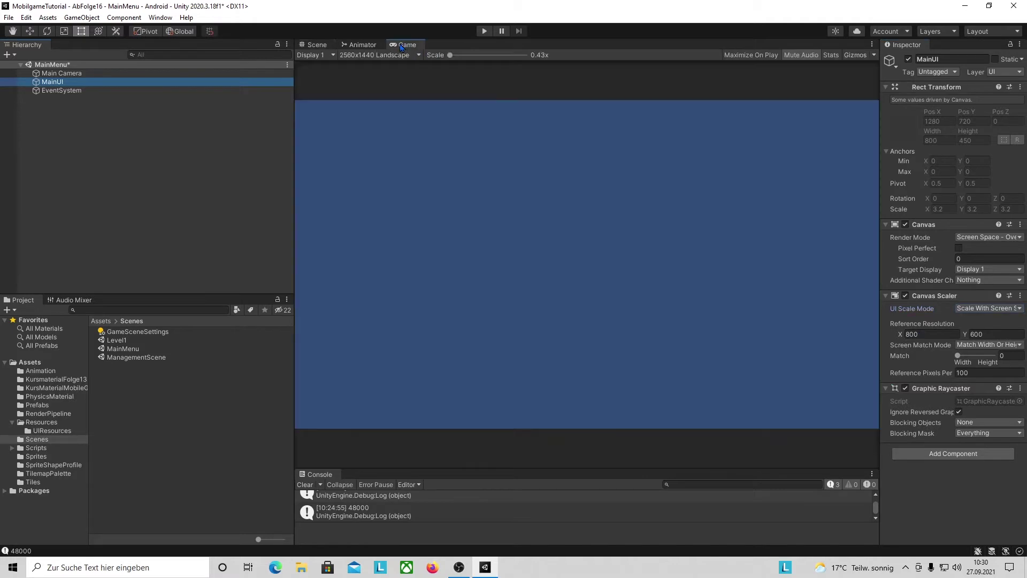
click(342, 67)
click(931, 333)
text(2560)
key(Tab)
text(144)
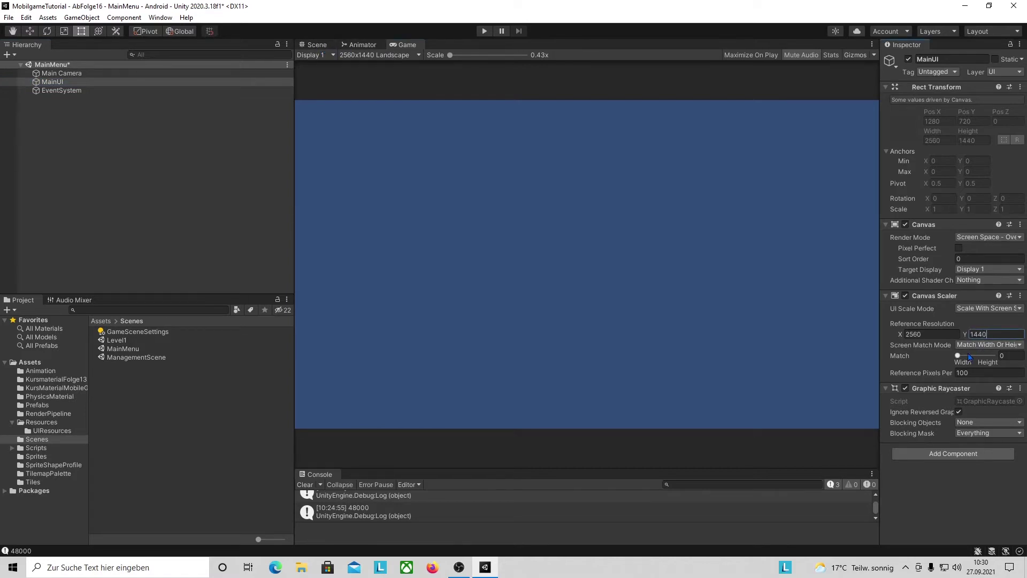
key(Tab)
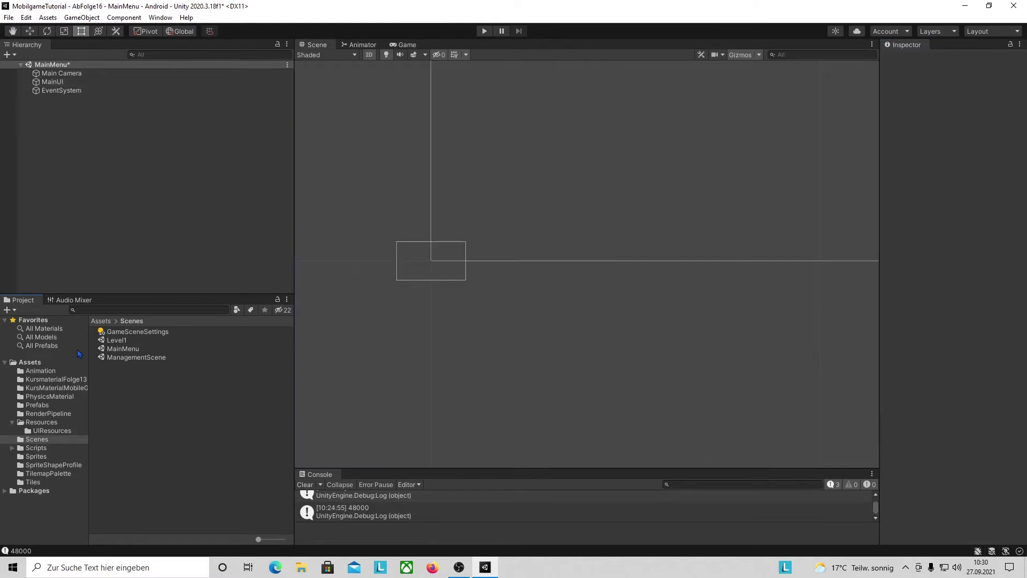
Open the PauseWindow prefab from the UIResources folder for editing
click(52, 430)
click(52, 430)
double_click(139, 336)
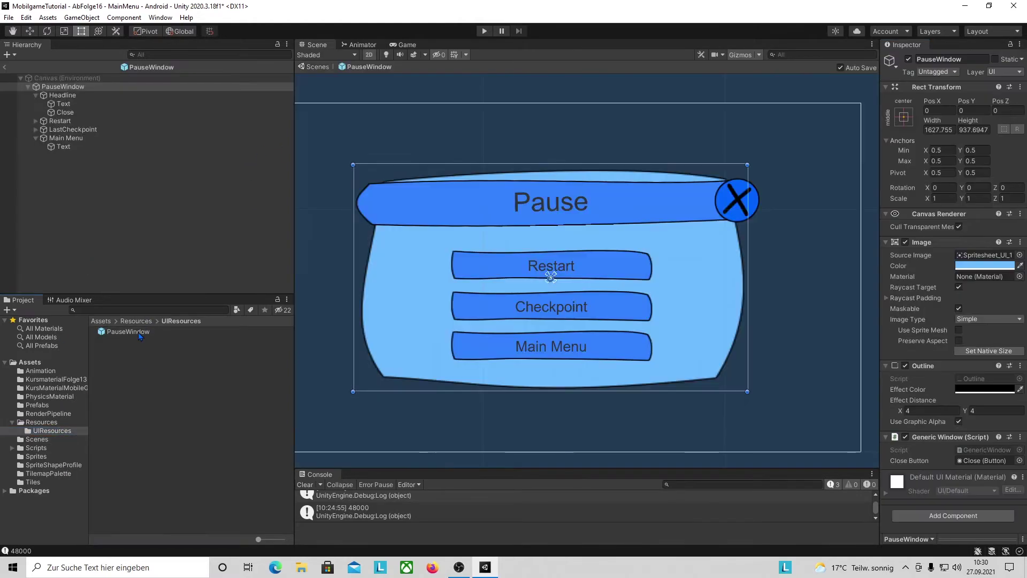
Copy the PauseWindow root object and exit Prefab Mode back to the MainMenu scene
click(85, 87)
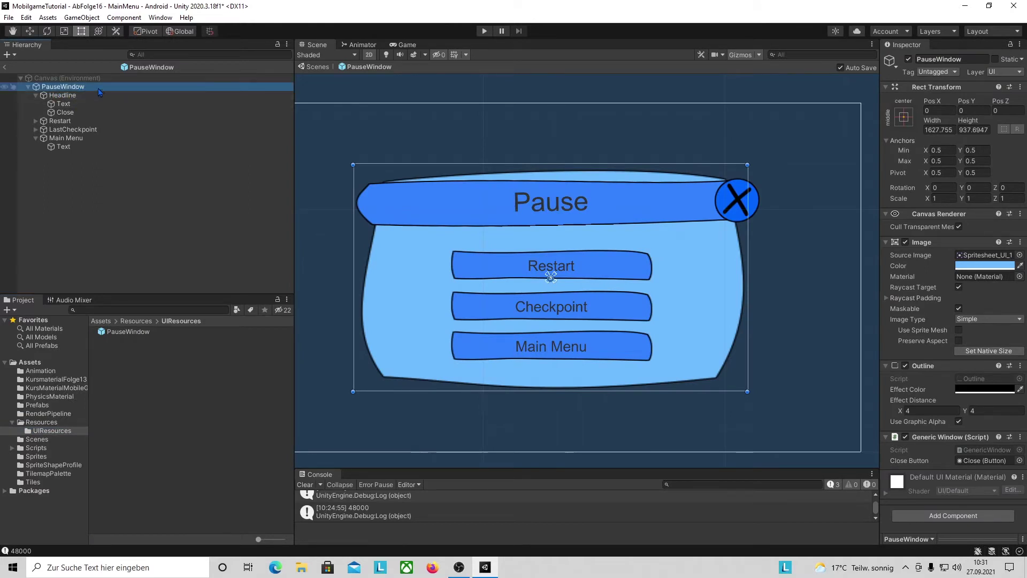
right_click(99, 91)
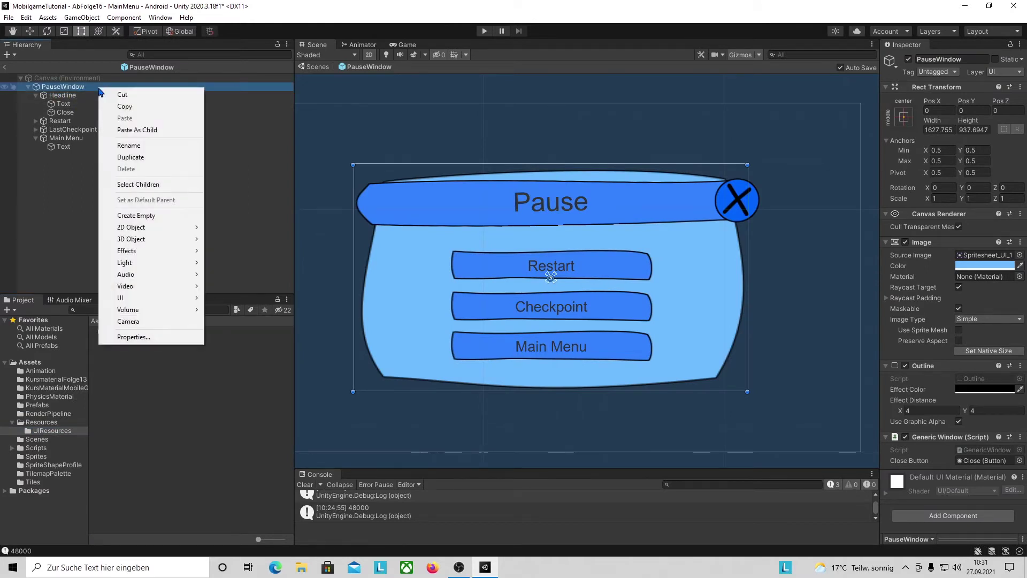
click(131, 104)
click(4, 67)
click(52, 81)
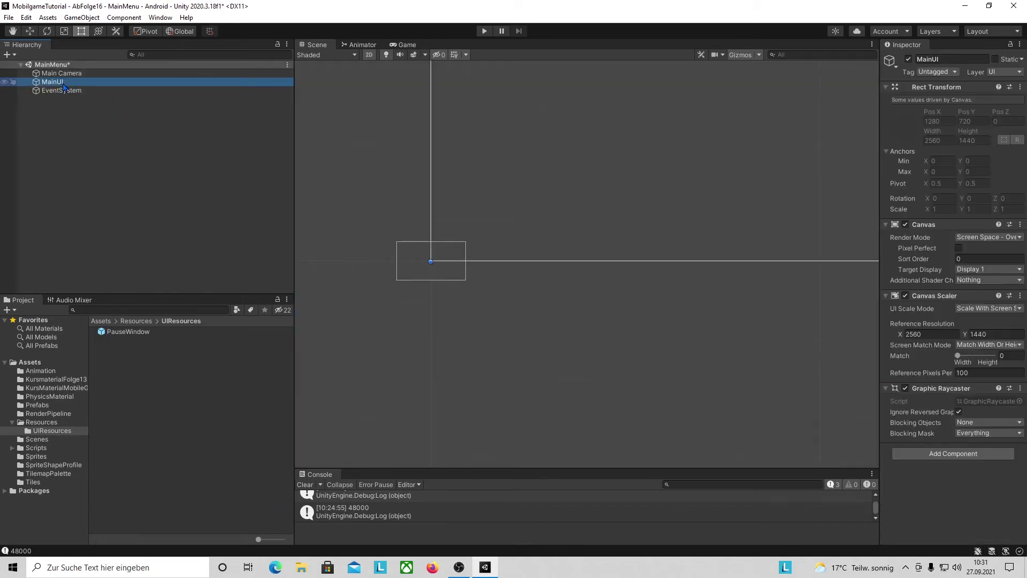
Paste the copied PauseWindow under MainUI and move Close above Headline as its first child
right_click(63, 85)
click(99, 113)
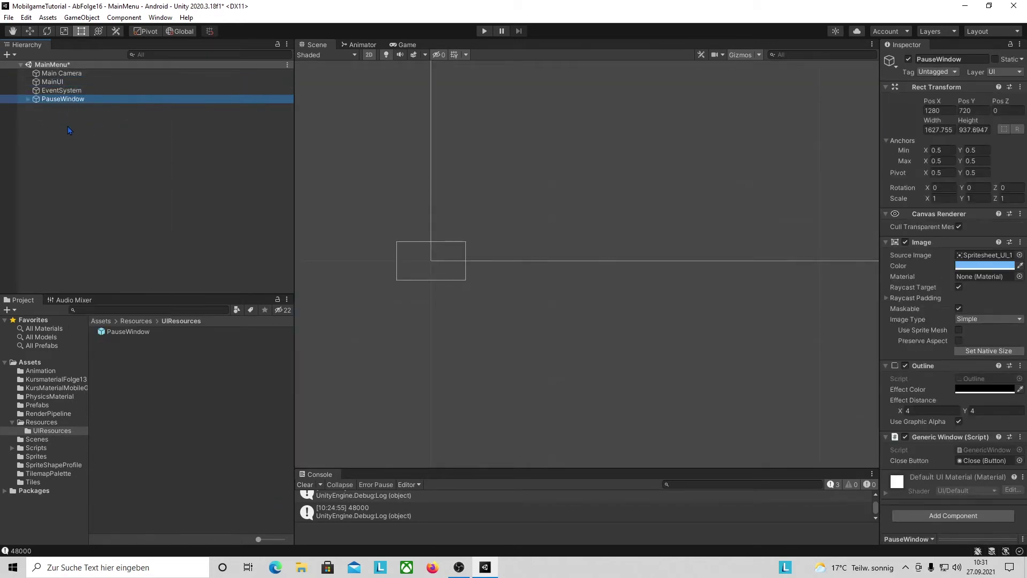
drag(69, 103, 73, 82)
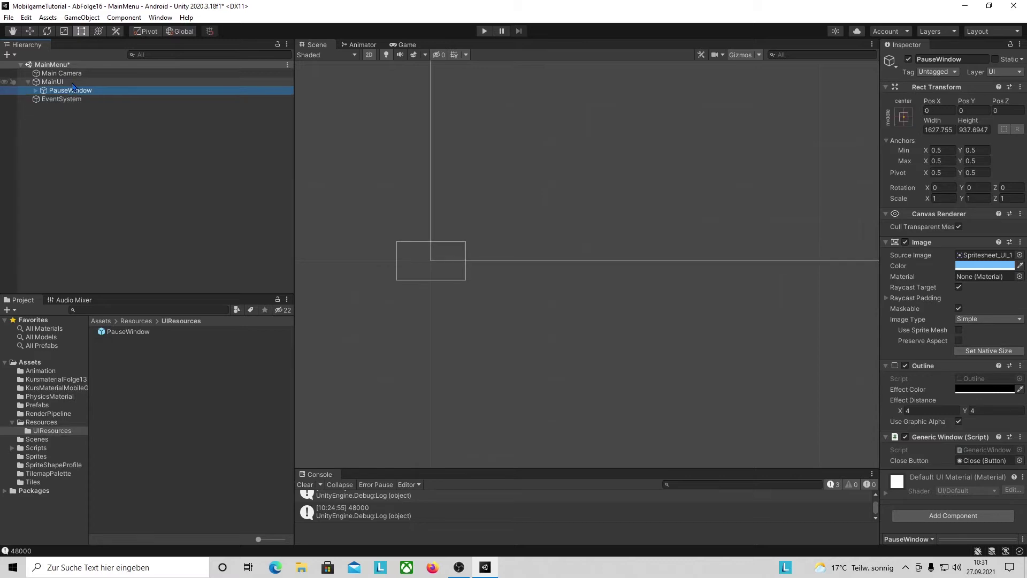
click(33, 91)
key(f)
click(191, 158)
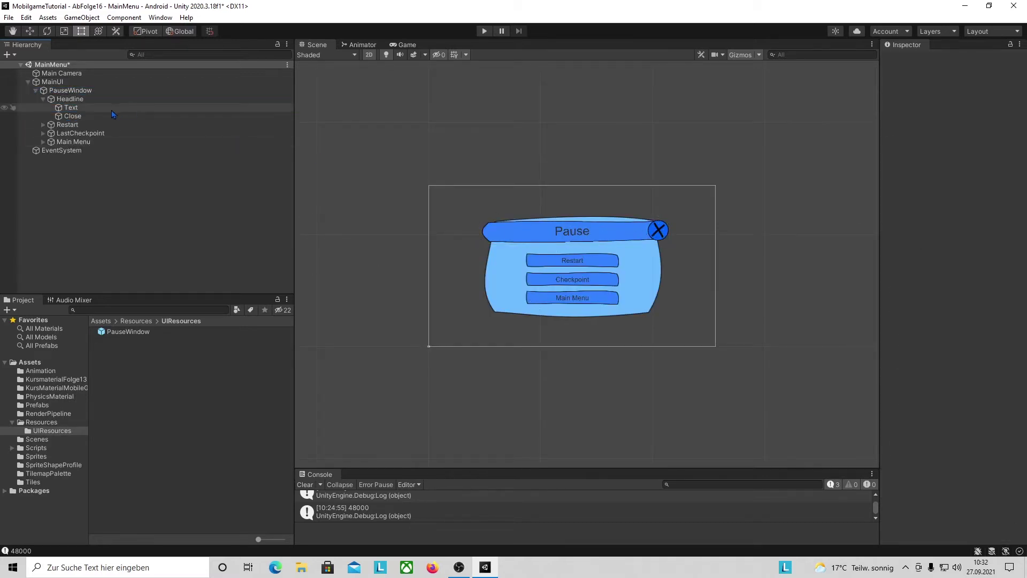
drag(80, 115, 92, 94)
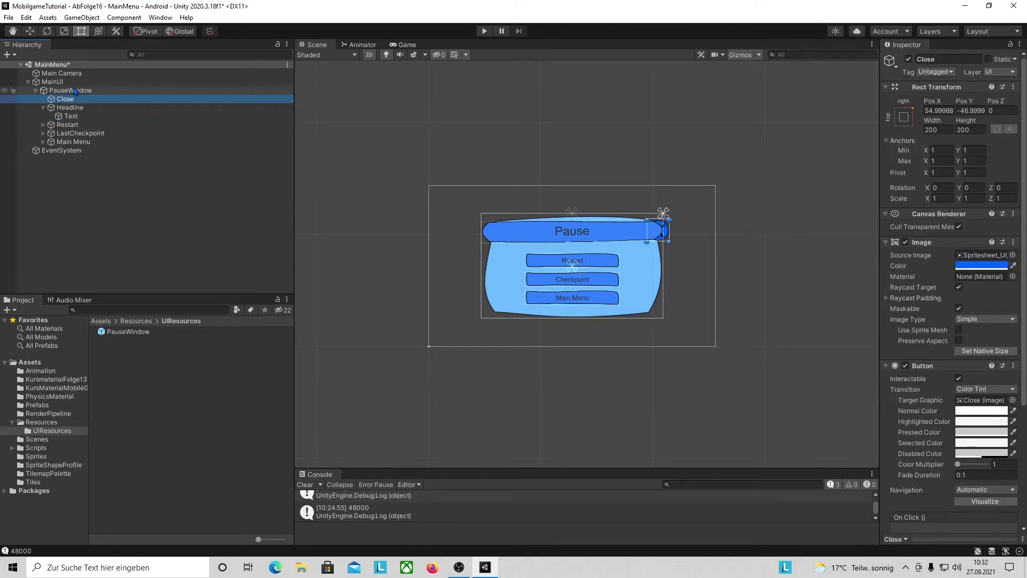
click(52, 82)
Rename the pasted PauseWindow to MainMenuWindow
click(93, 94)
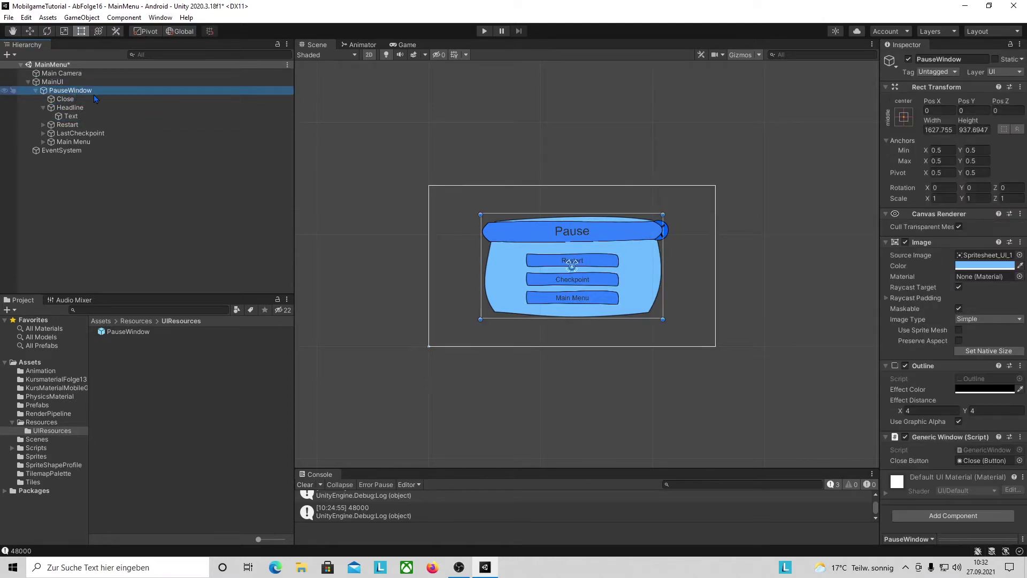
click(94, 94)
click(64, 91)
drag(50, 91, 60, 89)
text(Main)
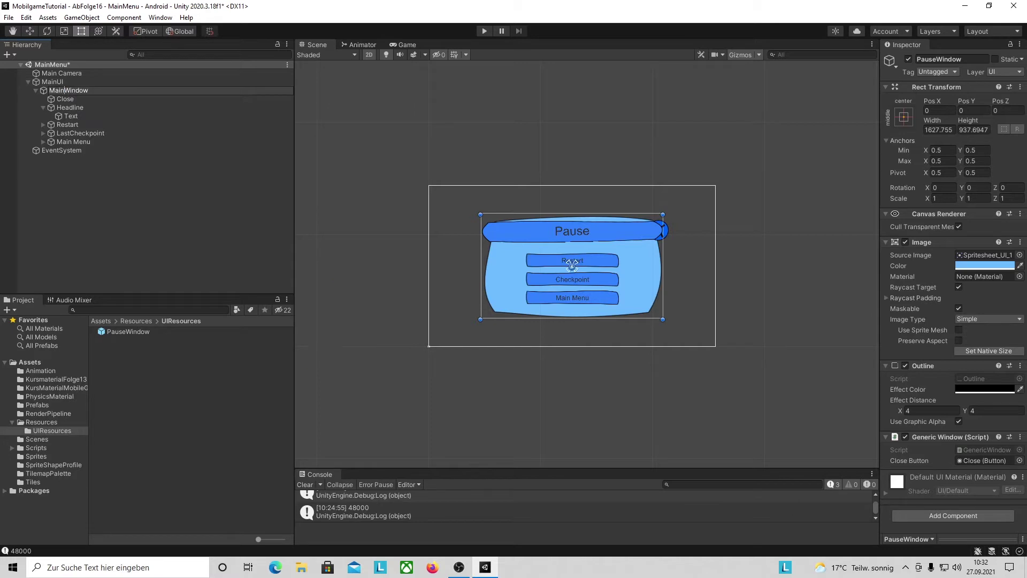
text(Menu)
key(Return)
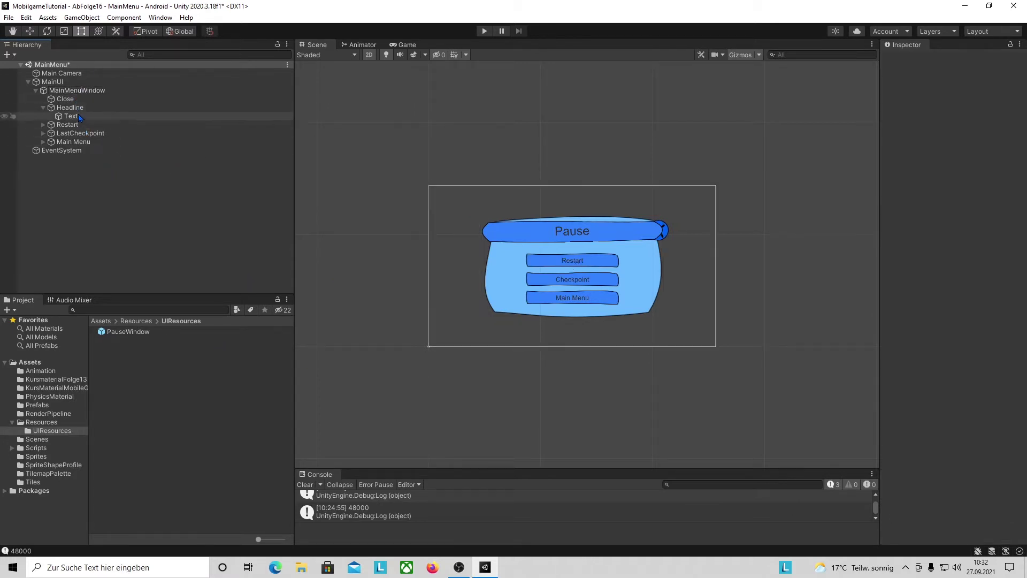
Delete the Headline object from the window
click(79, 111)
right_click(80, 109)
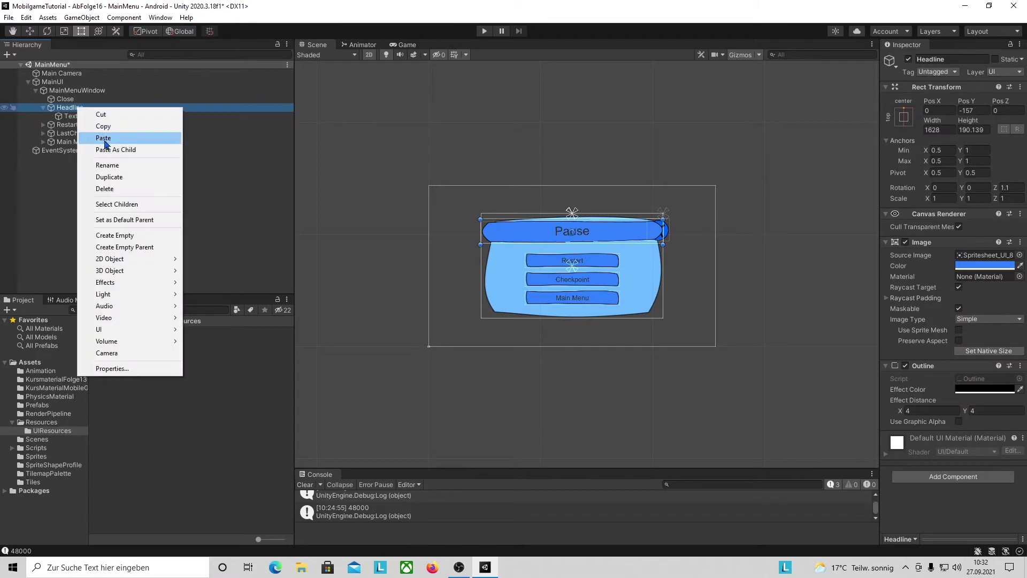
click(116, 190)
Rename the Restart button to Routes
click(80, 109)
click(73, 124)
click(79, 110)
click(80, 110)
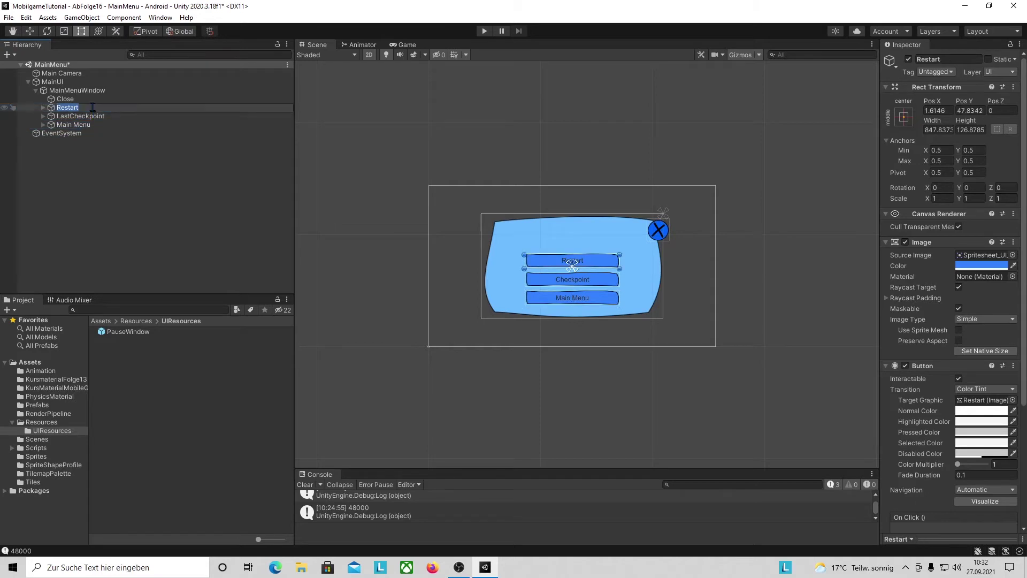
text(Routes)
click(73, 149)
Change the Routes button's Text label from Restart to Routes
click(72, 107)
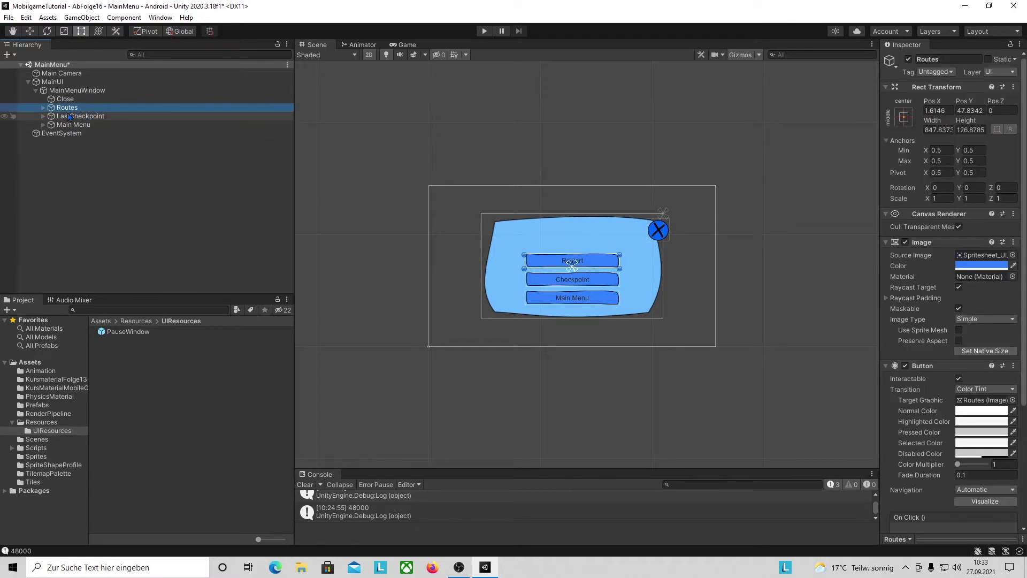
click(86, 116)
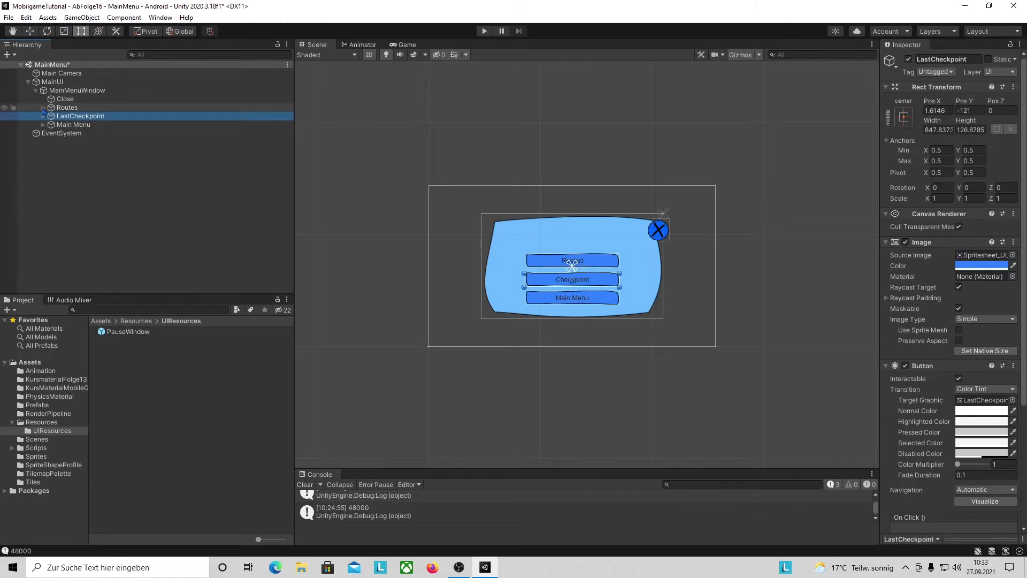
click(43, 107)
click(70, 116)
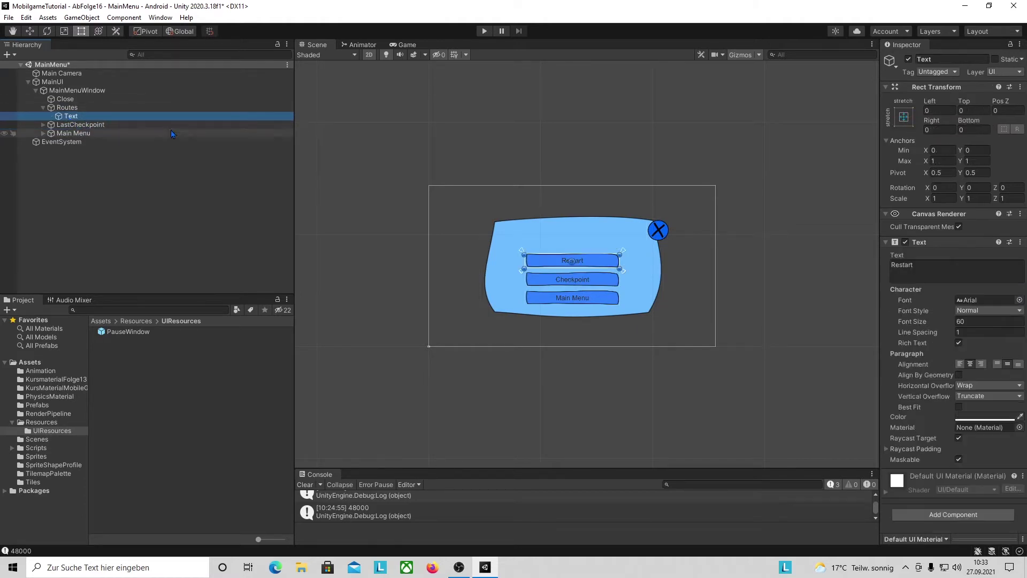
click(963, 271)
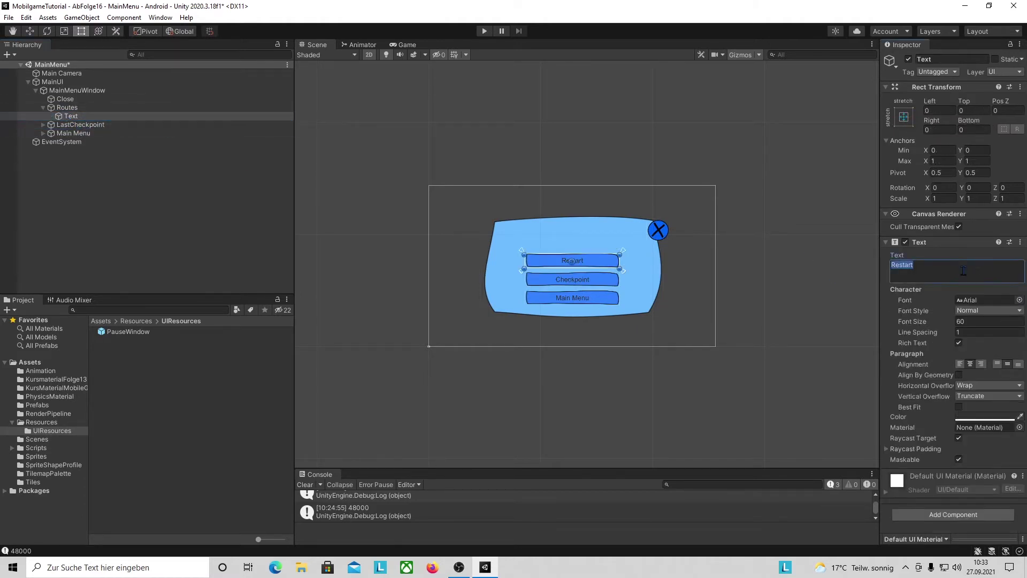
text(Routes)
click(68, 107)
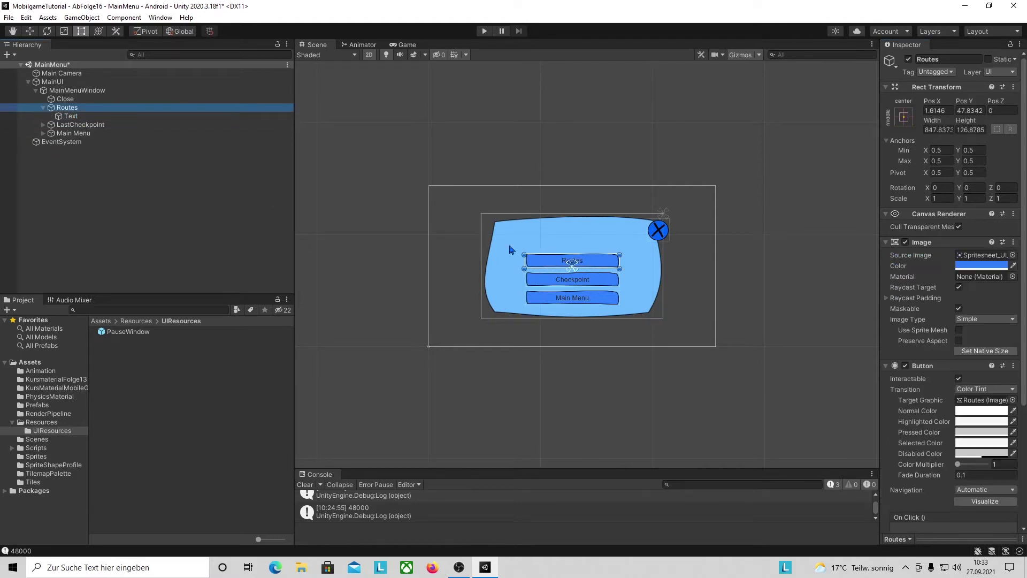
Move Routes to the panel's top-left, anchor it top centre, and set pivot Y to 1
click(26, 17)
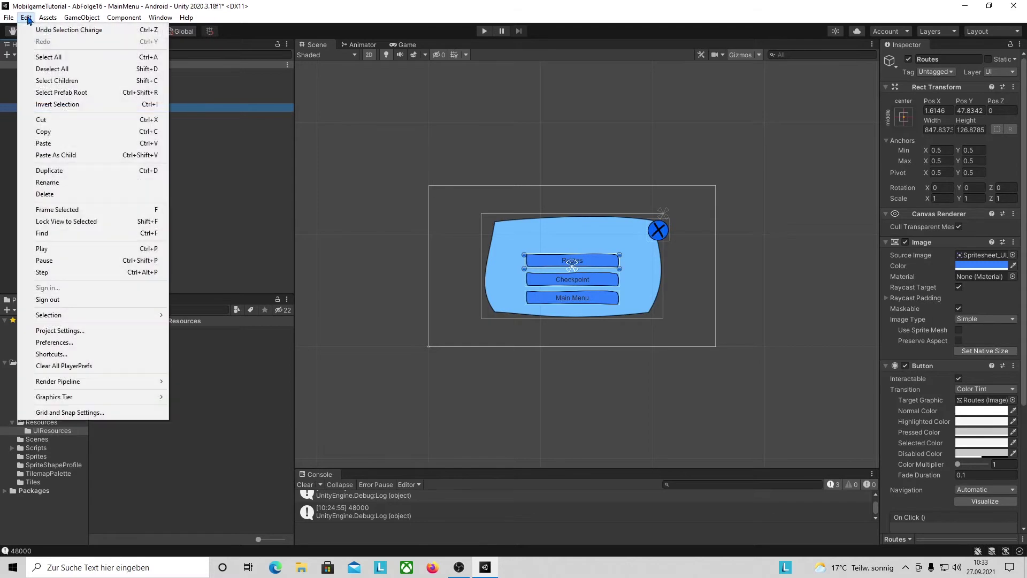
click(240, 47)
click(29, 31)
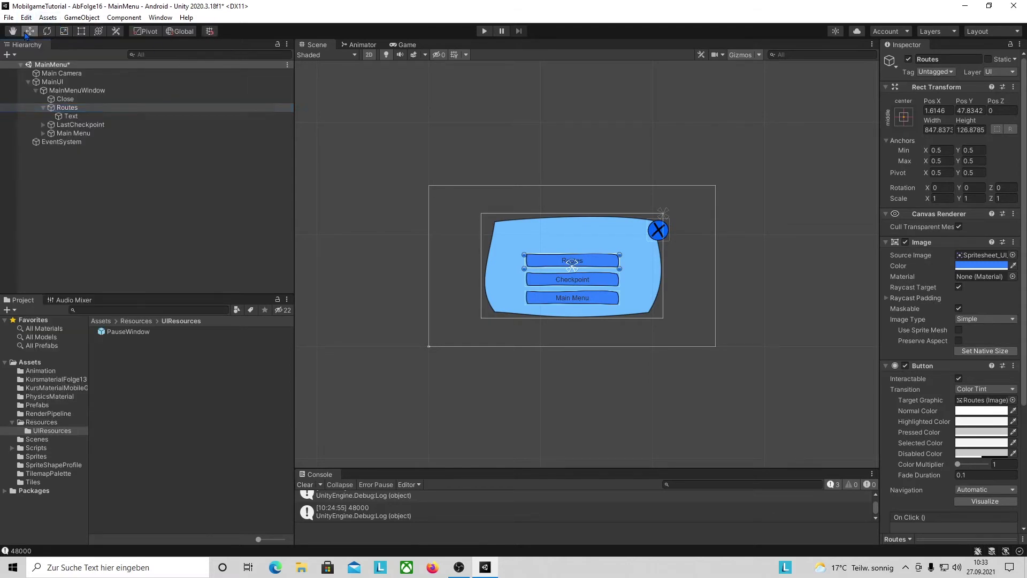
drag(572, 261, 531, 220)
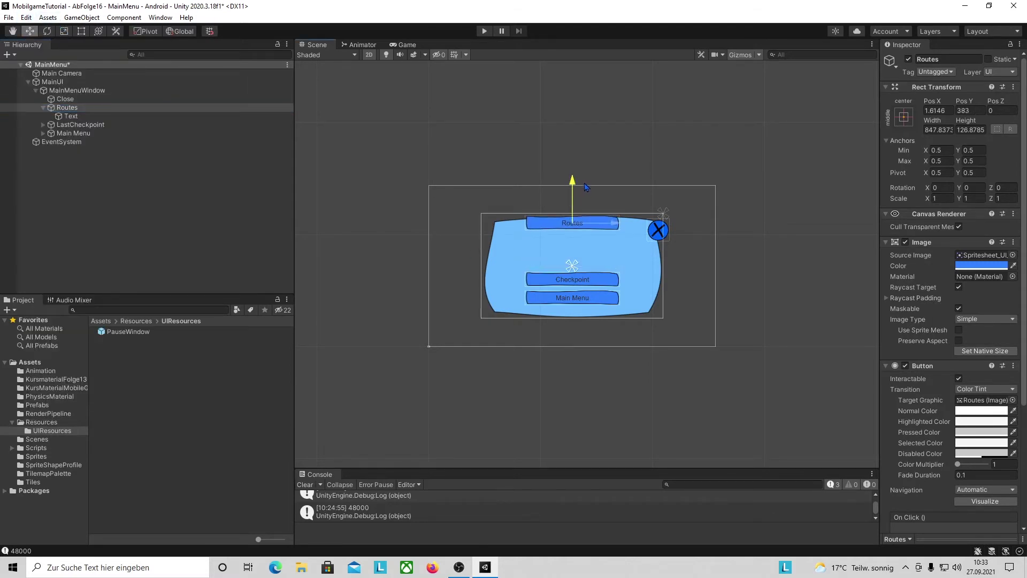
click(903, 119)
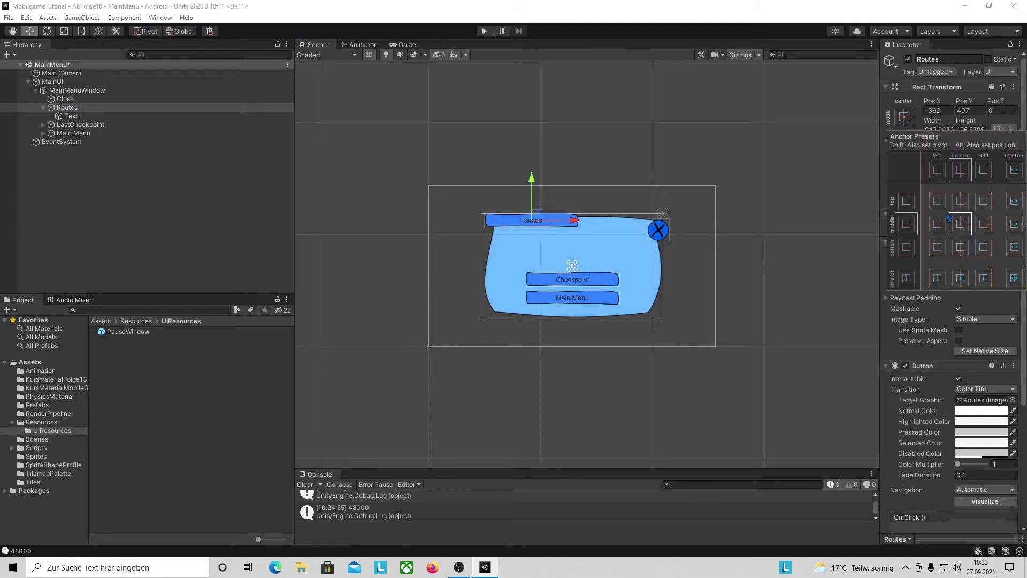
click(960, 202)
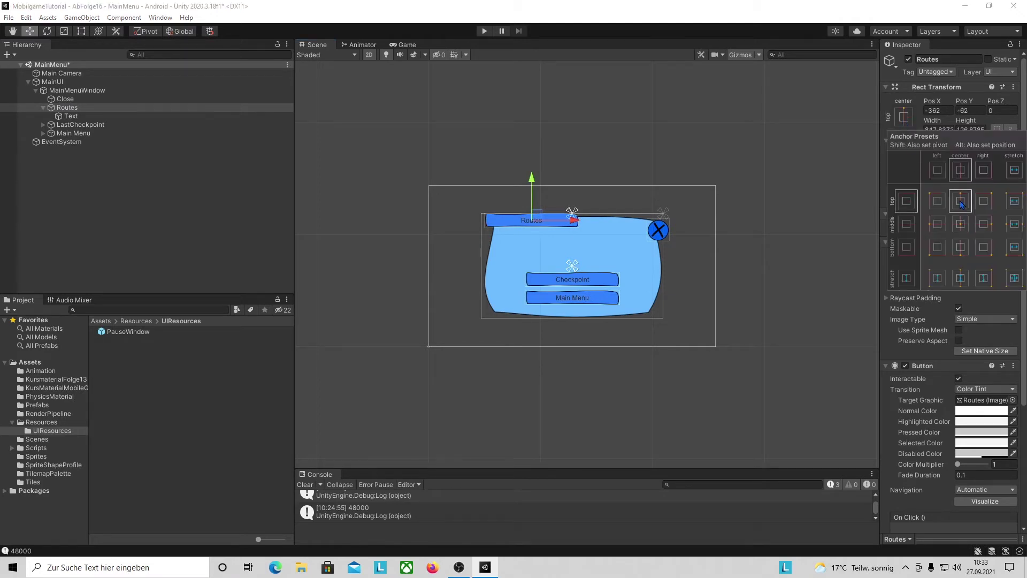
click(880, 127)
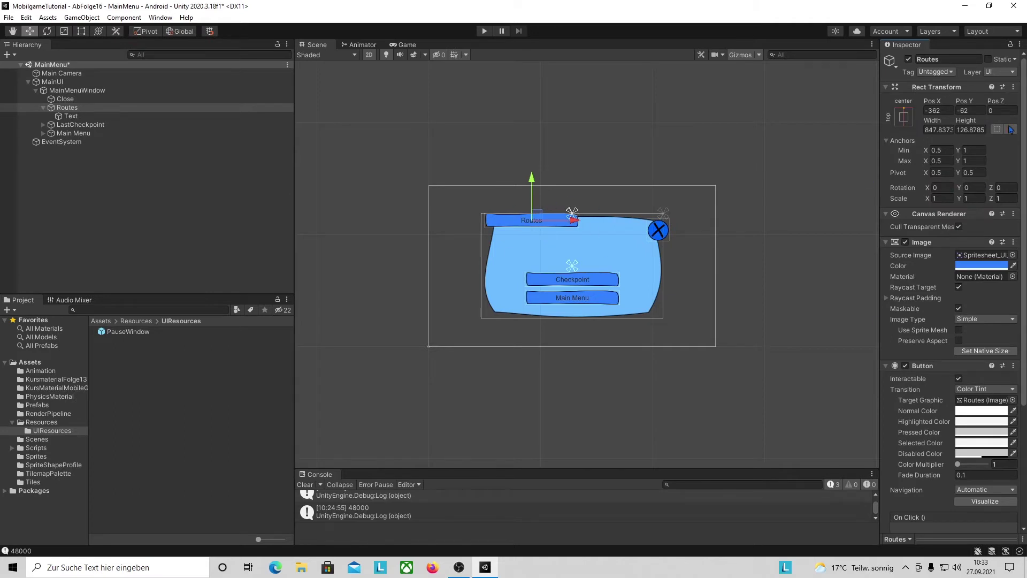
click(969, 172)
text(0)
key(BackSpace)
text(1)
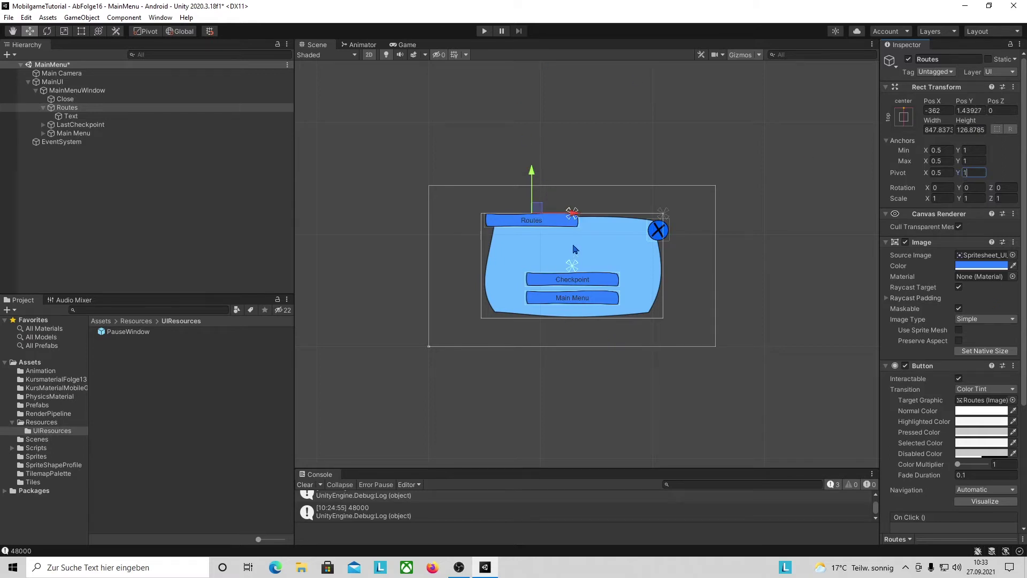
Narrow the Routes button to about 483.81 wide
click(86, 31)
click(86, 31)
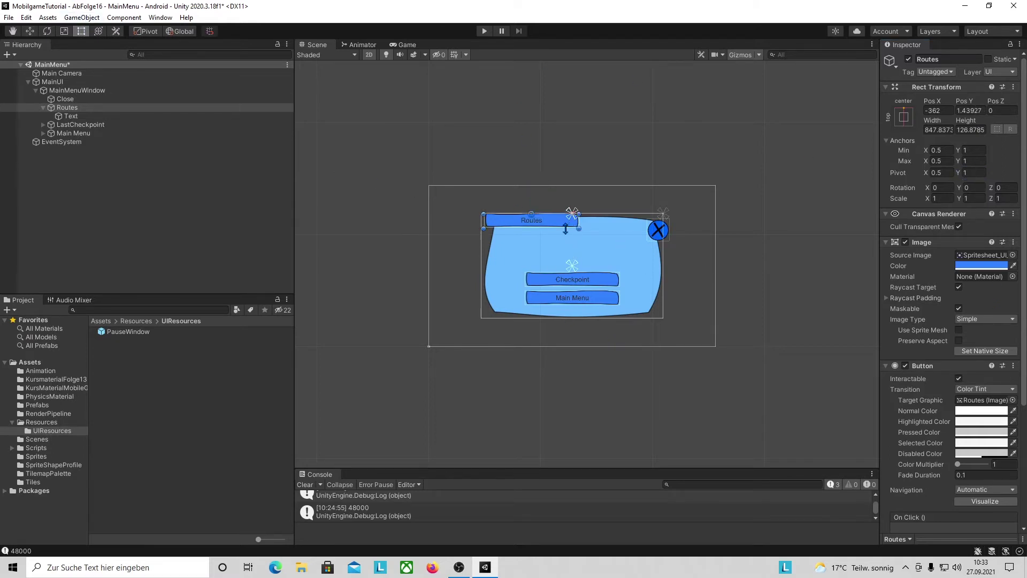
drag(581, 224, 534, 224)
key(w)
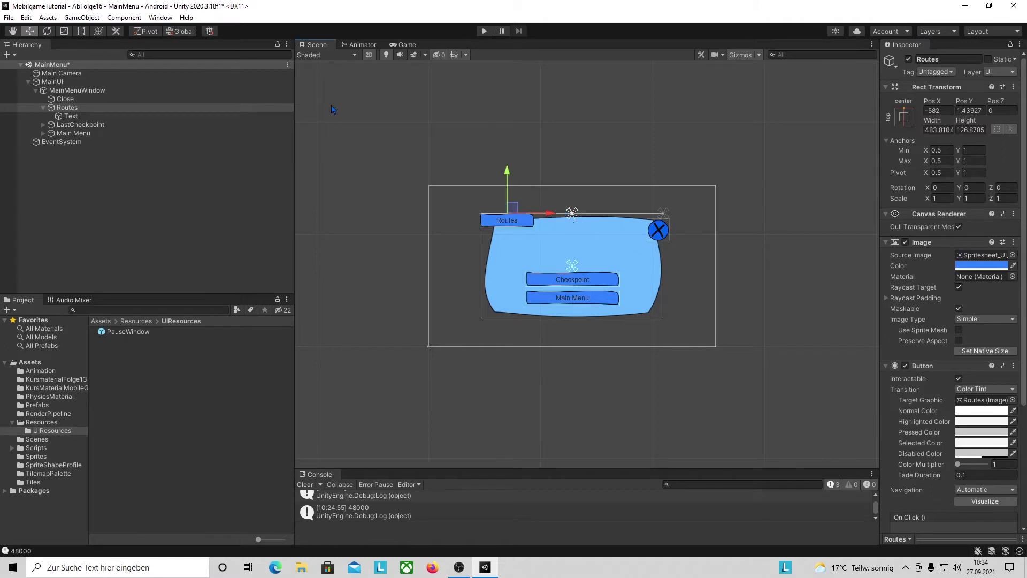
Stretch MainMenuWindow outward on both sides to about 2121 wide
click(80, 90)
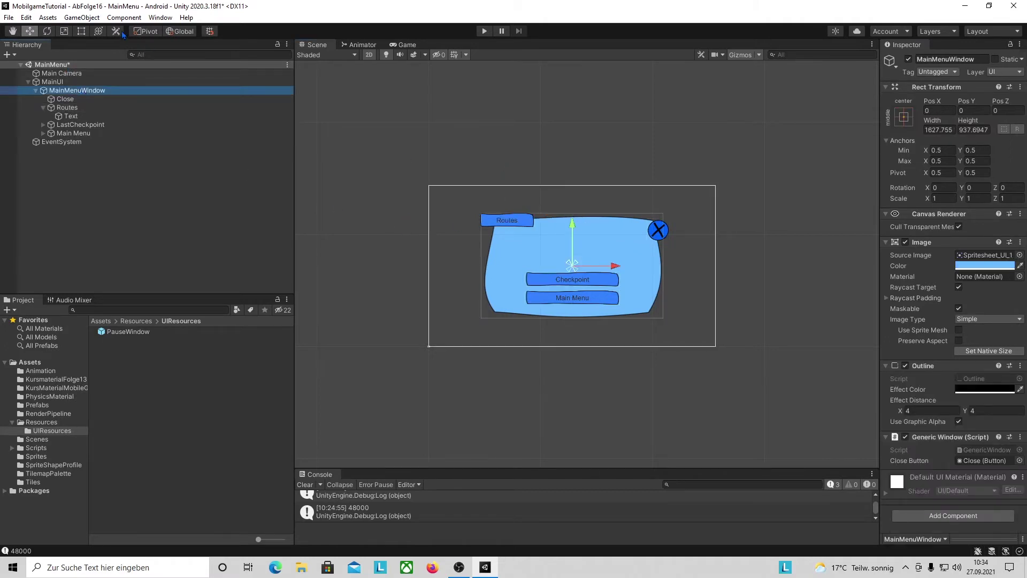
click(81, 31)
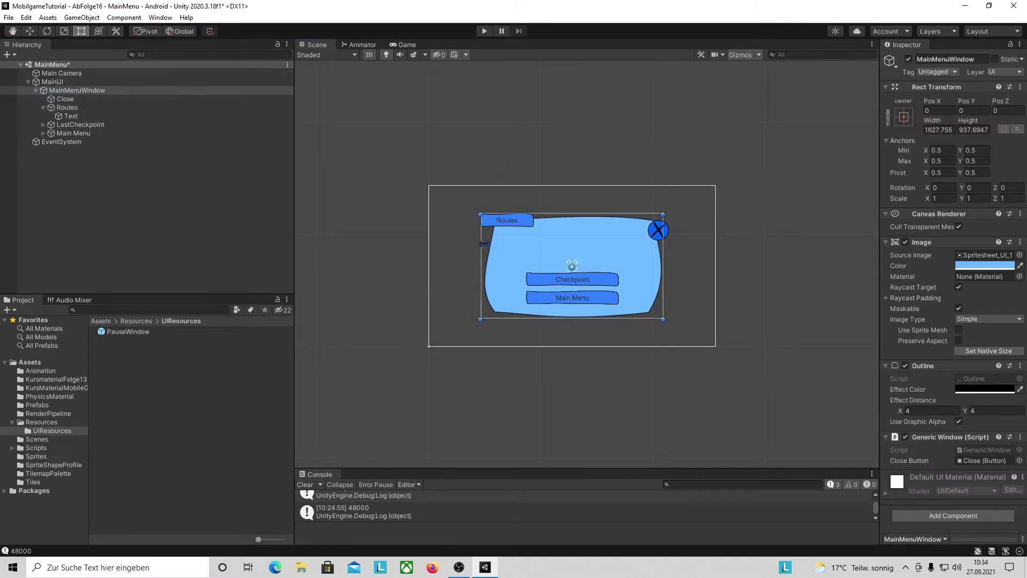
drag(482, 245, 454, 245)
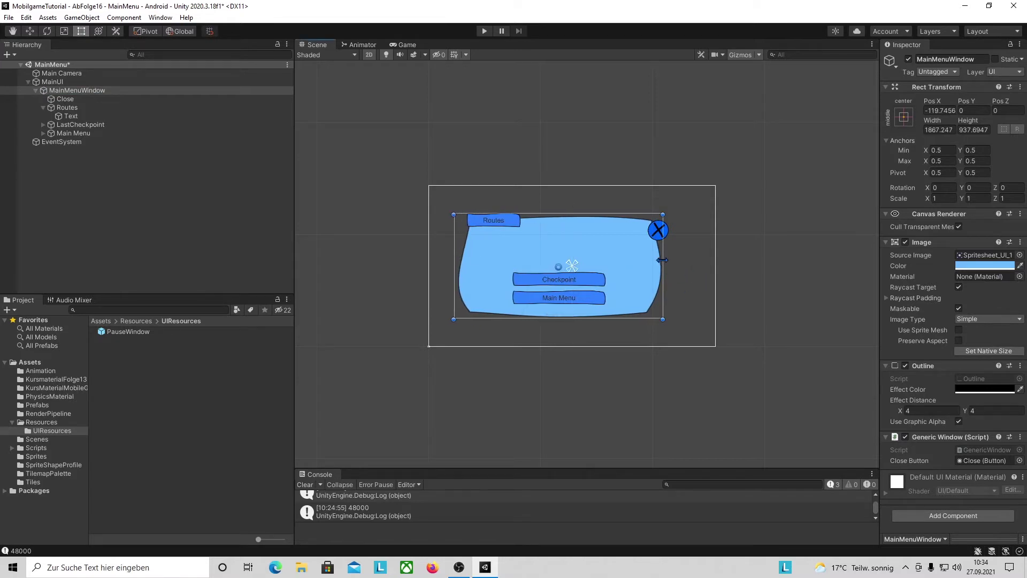
drag(666, 260, 694, 260)
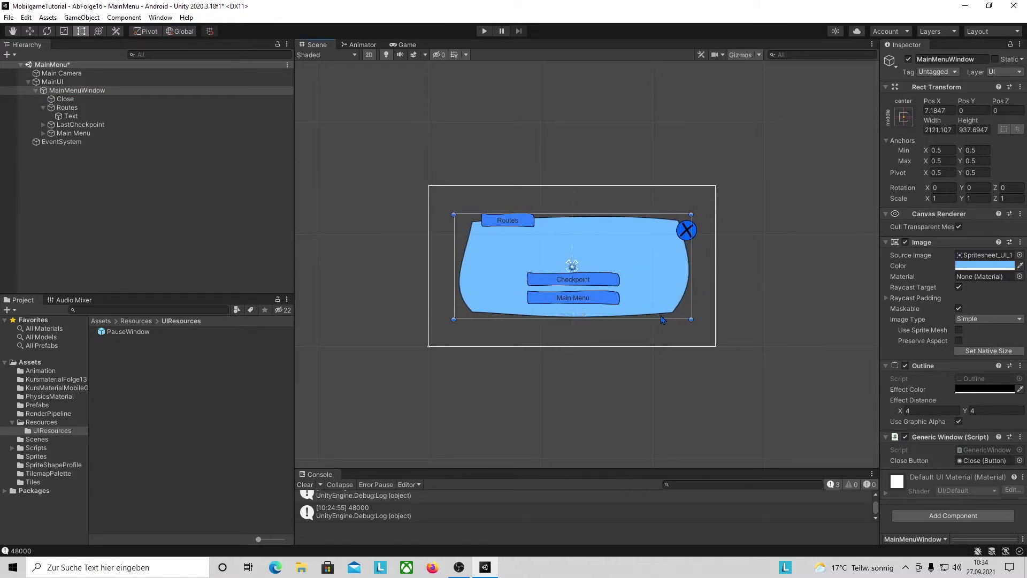
click(65, 99)
Delete the LastCheckpoint and Main Menu buttons
key(w)
click(75, 124)
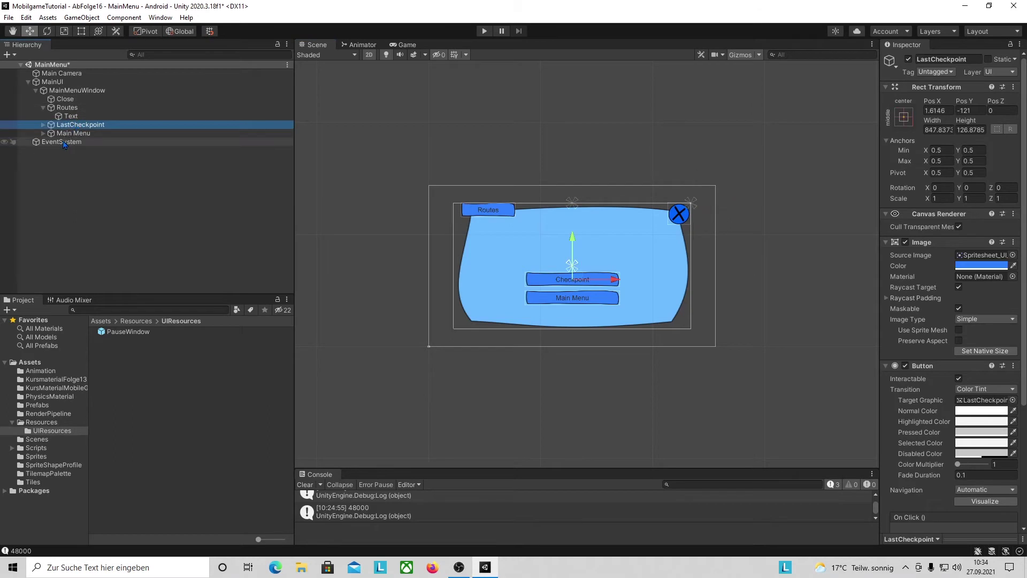
shift+click(74, 134)
key(Delete)
Nudge the Routes button slightly down in the Scene view
click(73, 110)
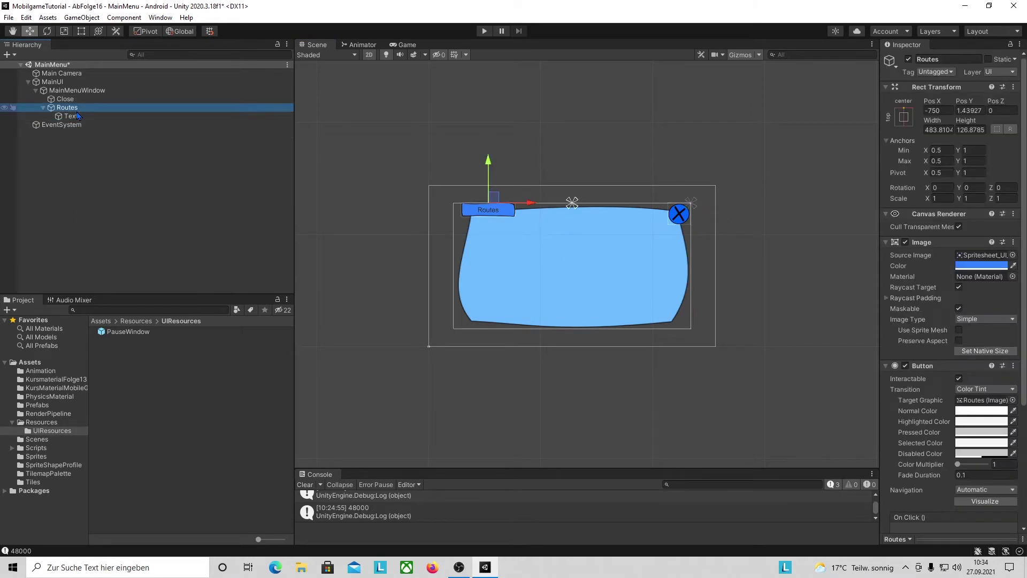
click(43, 107)
scroll(985, 321, down, 5)
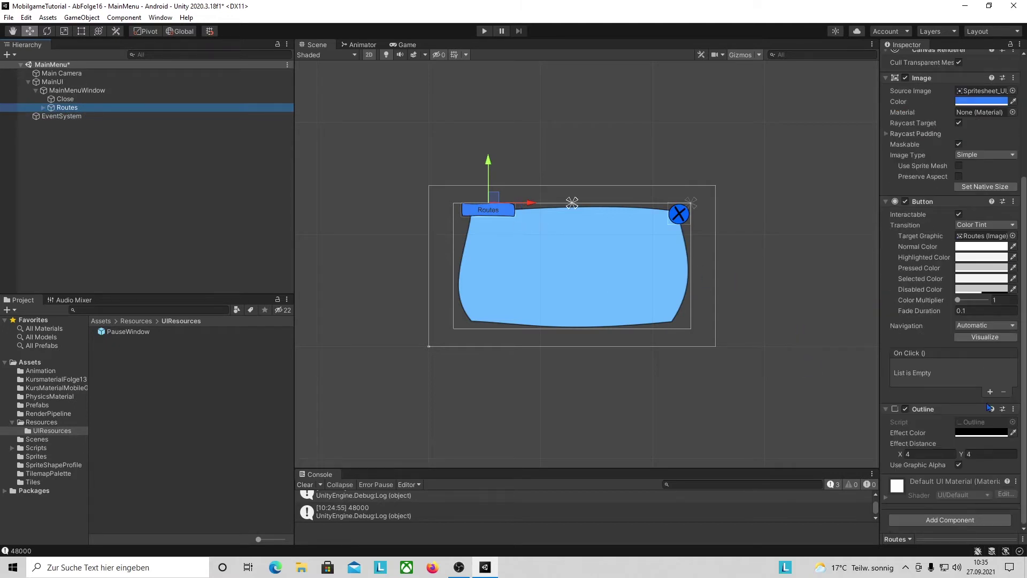
scroll(970, 289, up, 5)
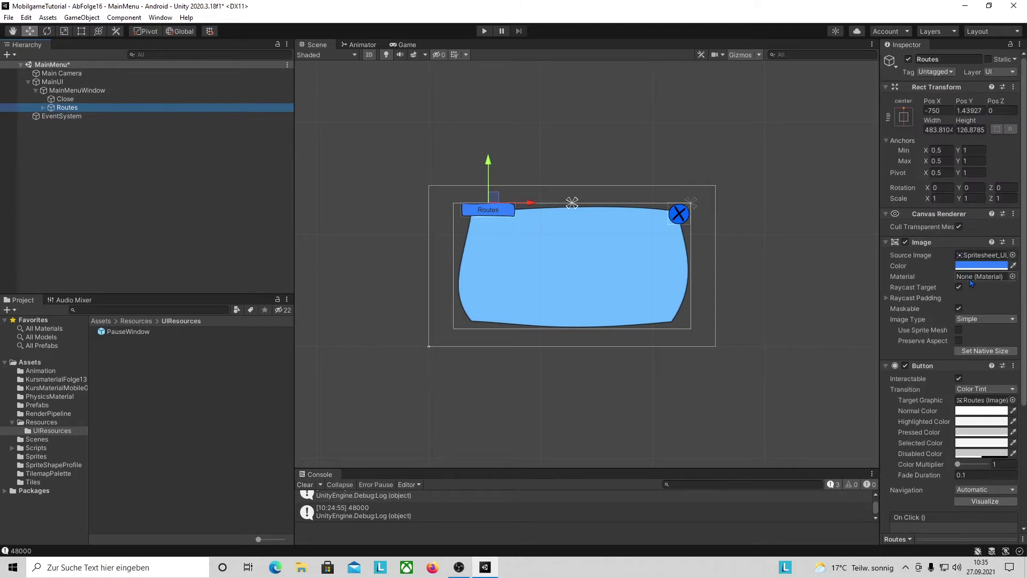
click(64, 99)
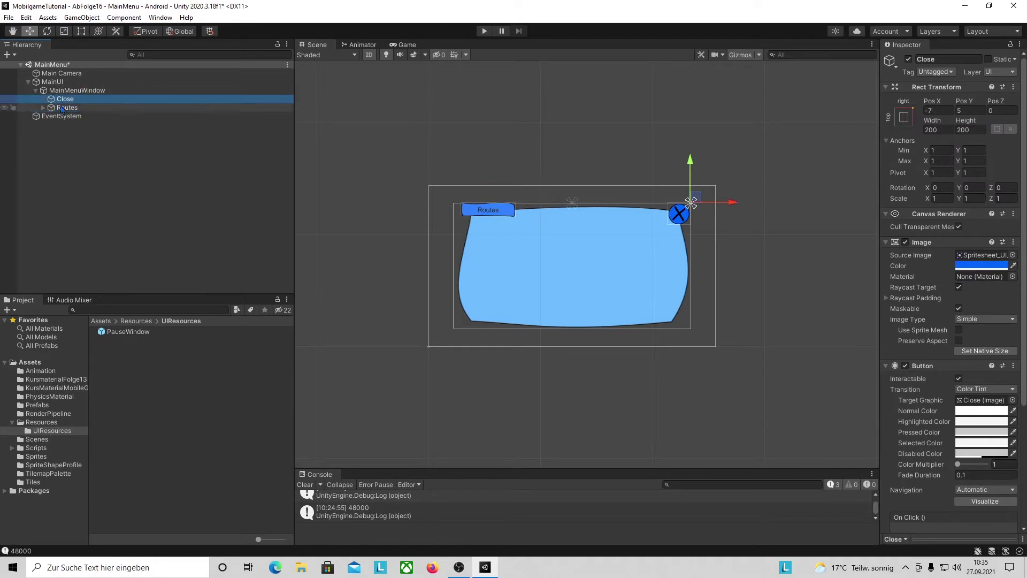
click(555, 308)
click(556, 321)
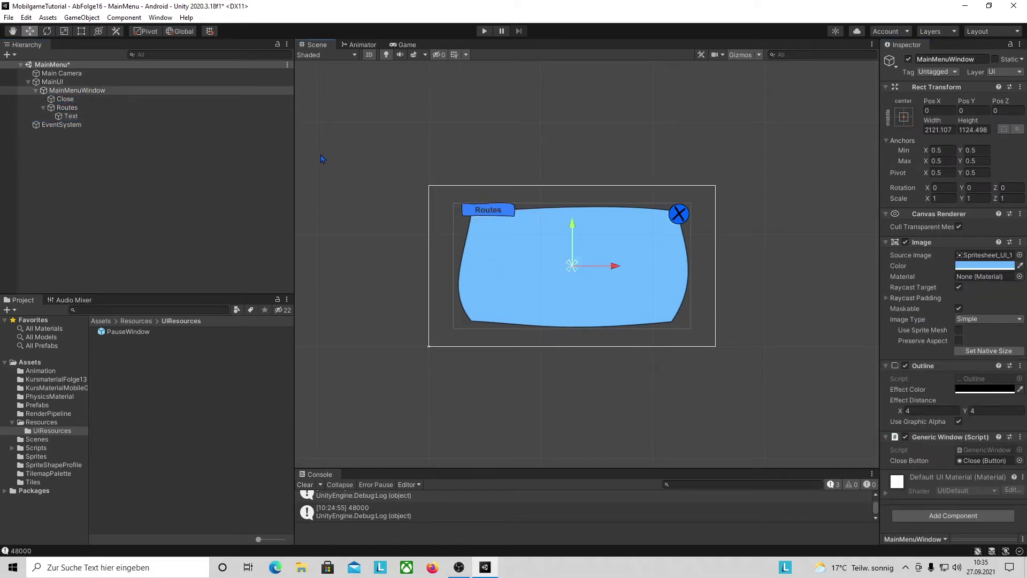
click(67, 108)
drag(494, 161, 495, 164)
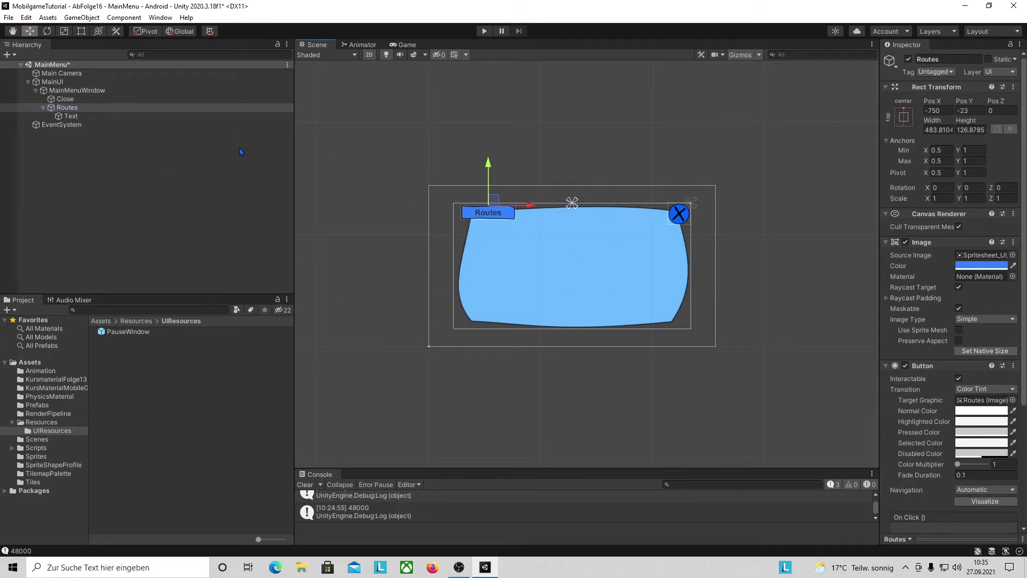
click(38, 108)
Duplicate the Routes button and name the copy Workshop
click(44, 109)
right_click(108, 108)
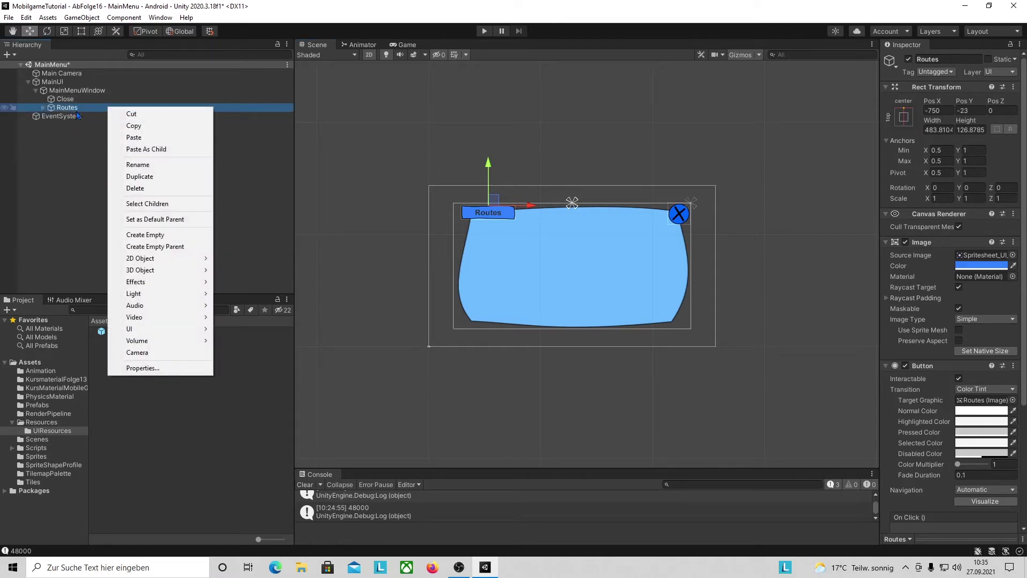
click(139, 176)
key(F2)
text(Workshop)
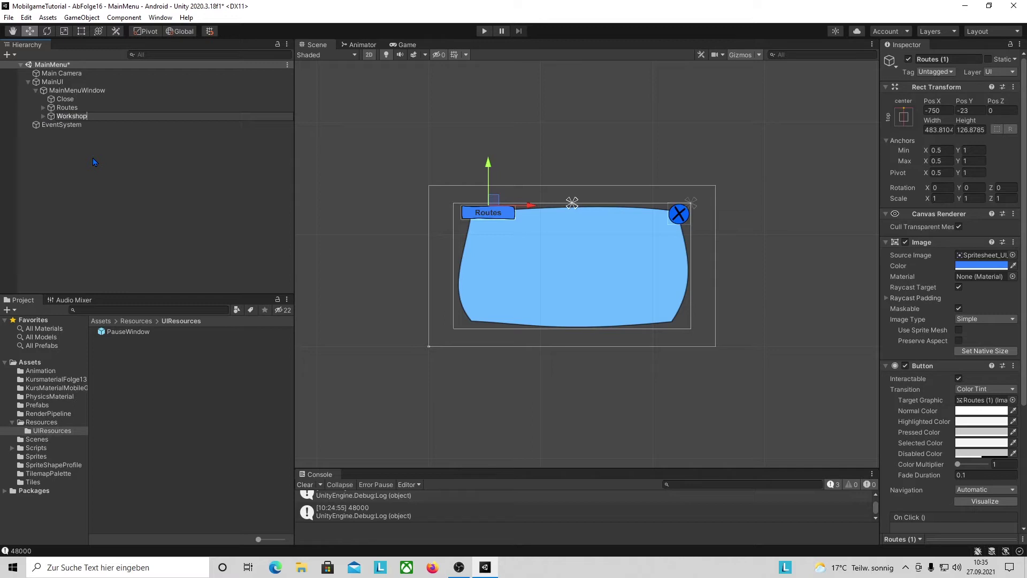
key(Return)
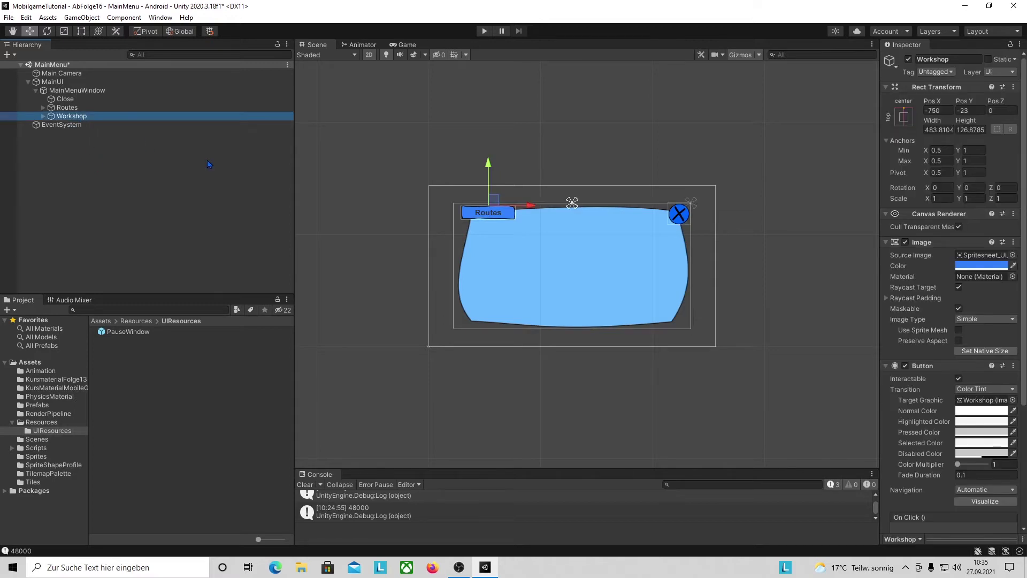
click(577, 257)
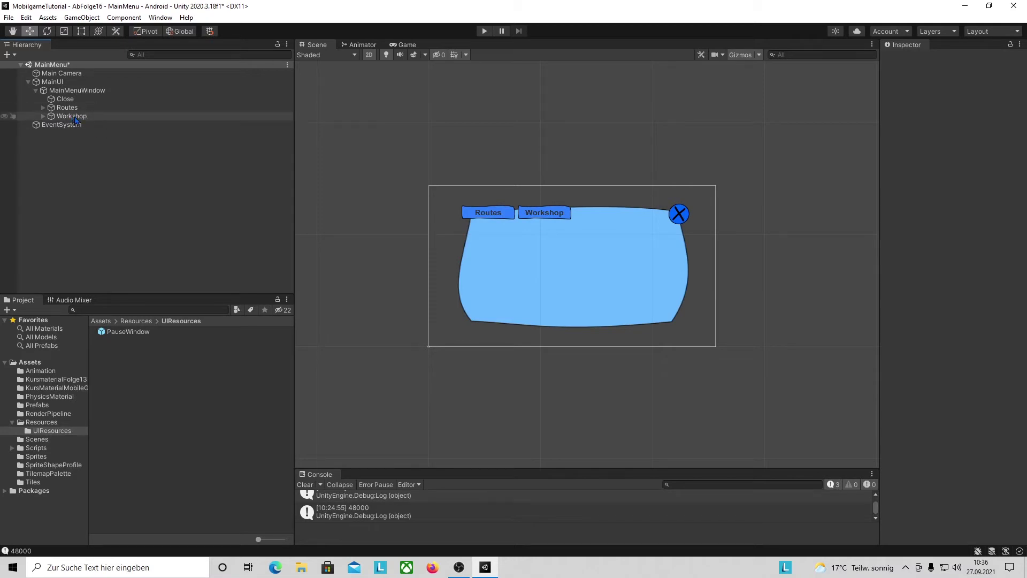
Duplicate Workshop for an Options button and shift all three tab buttons right together
right_click(76, 120)
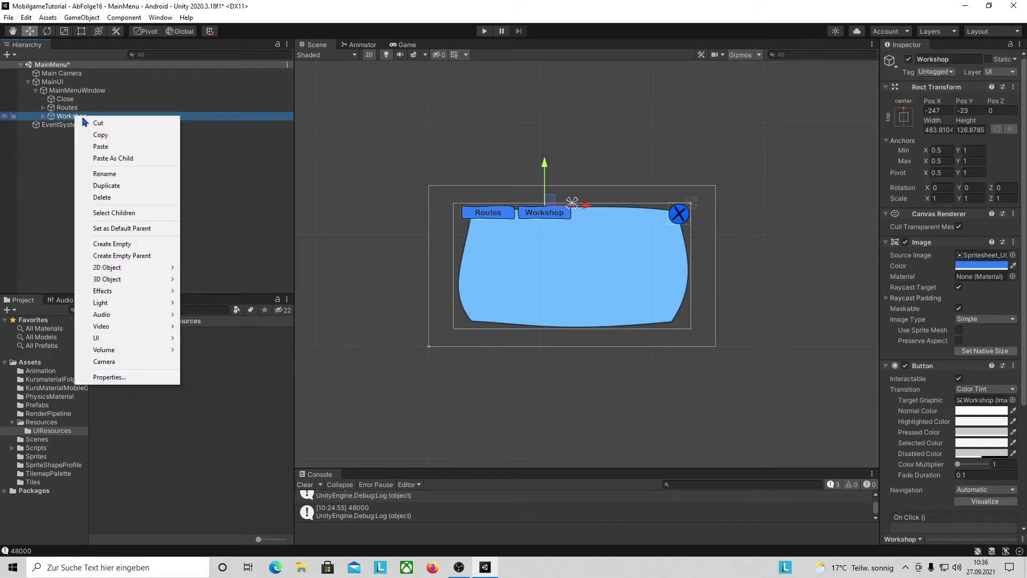
key(Escape)
key(ctrl+d)
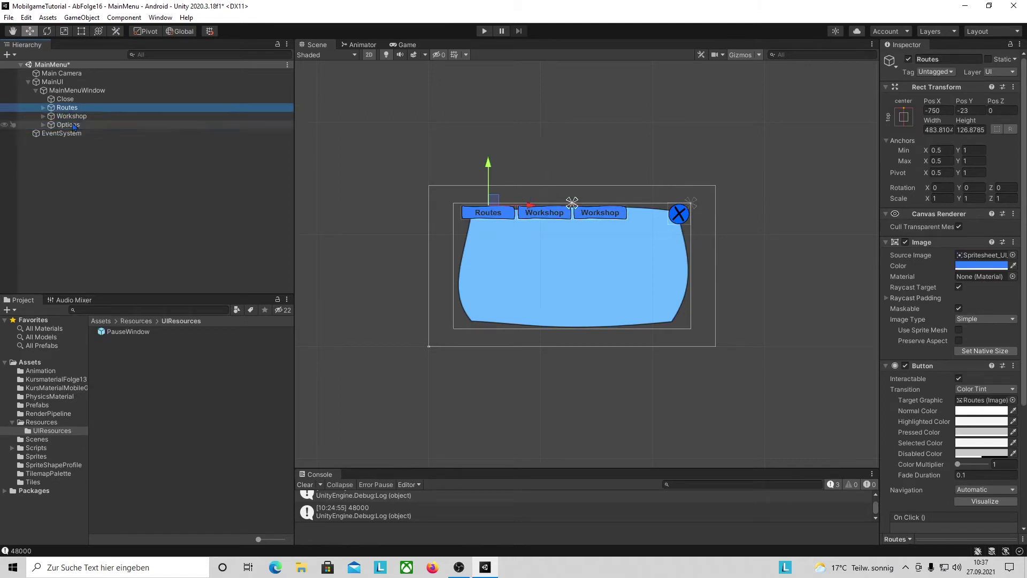
shift+click(77, 127)
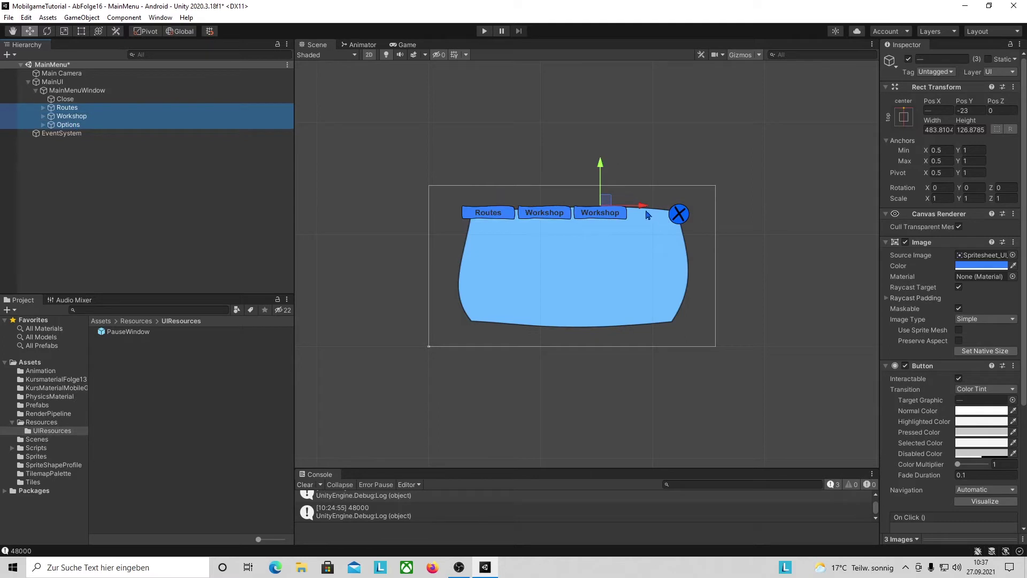
drag(651, 208, 679, 208)
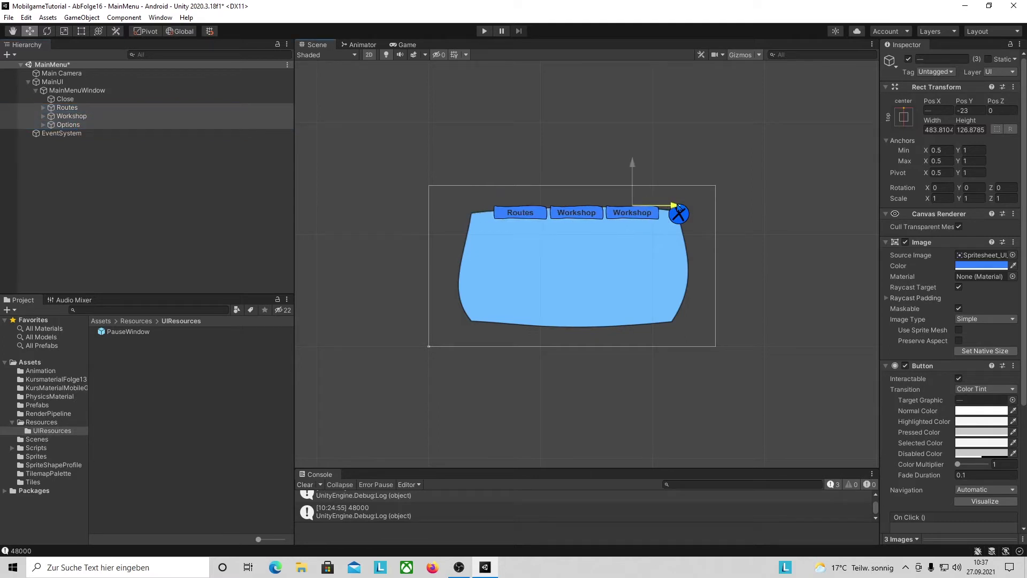
click(696, 203)
key(t)
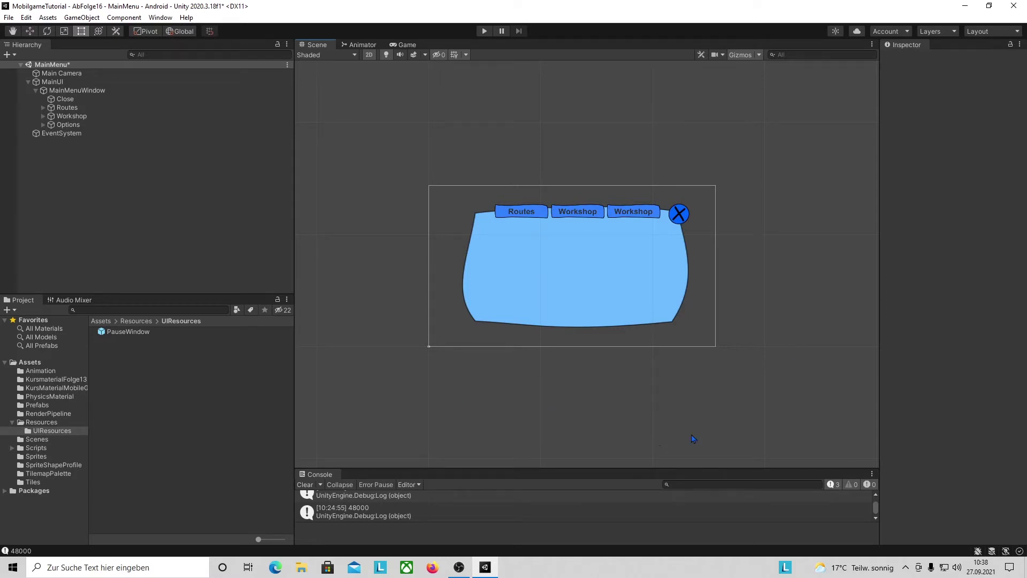
click(43, 108)
click(43, 108)
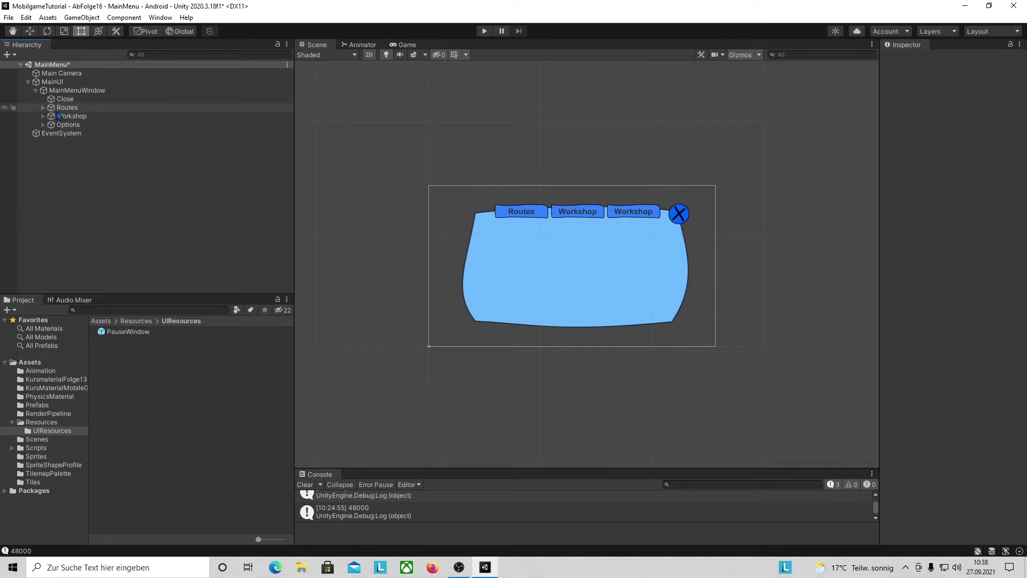
click(94, 91)
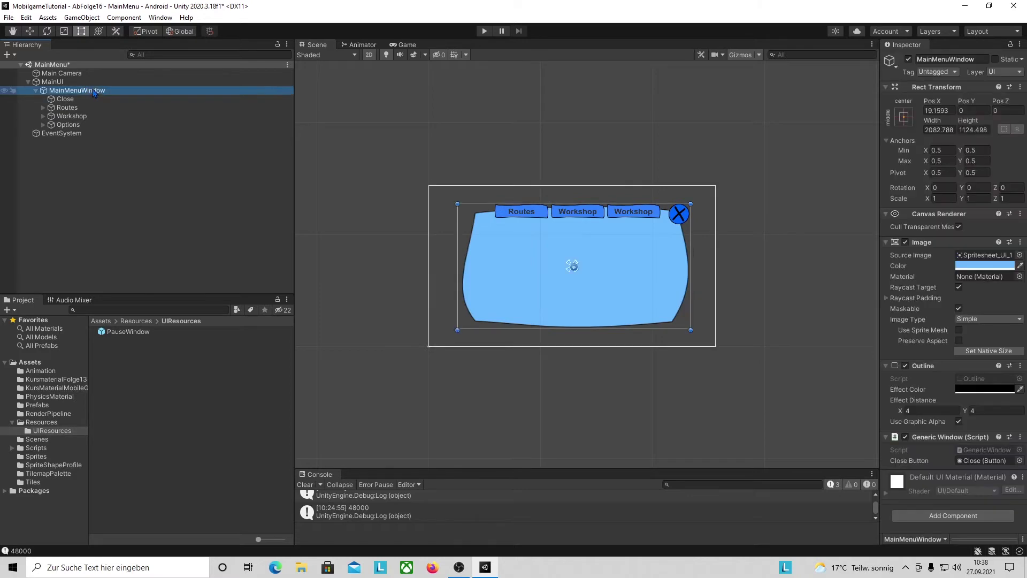
Add a new Panel named RoutesPanel inside MainMenuWindow
right_click(95, 91)
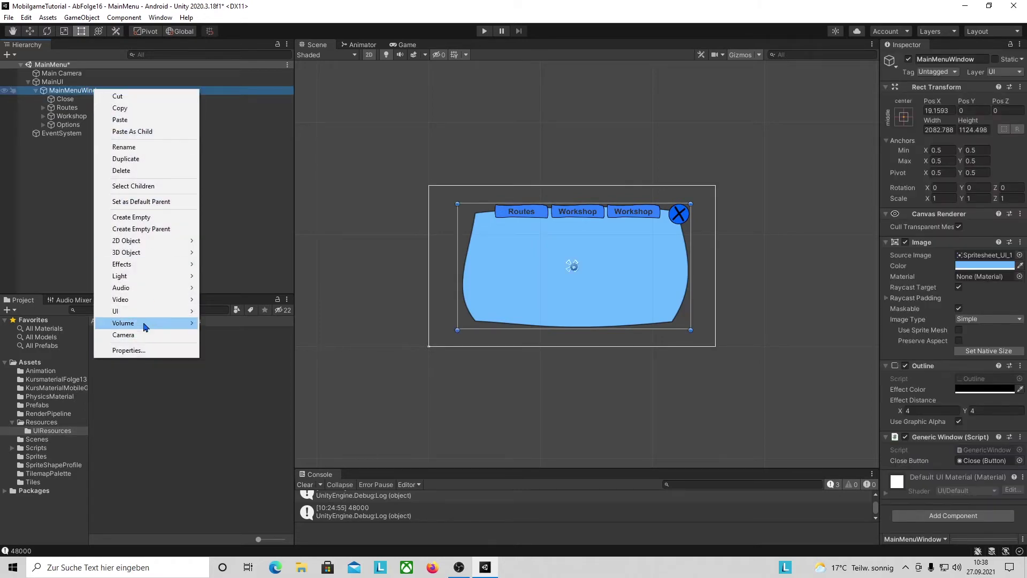
mouse_move(141, 314)
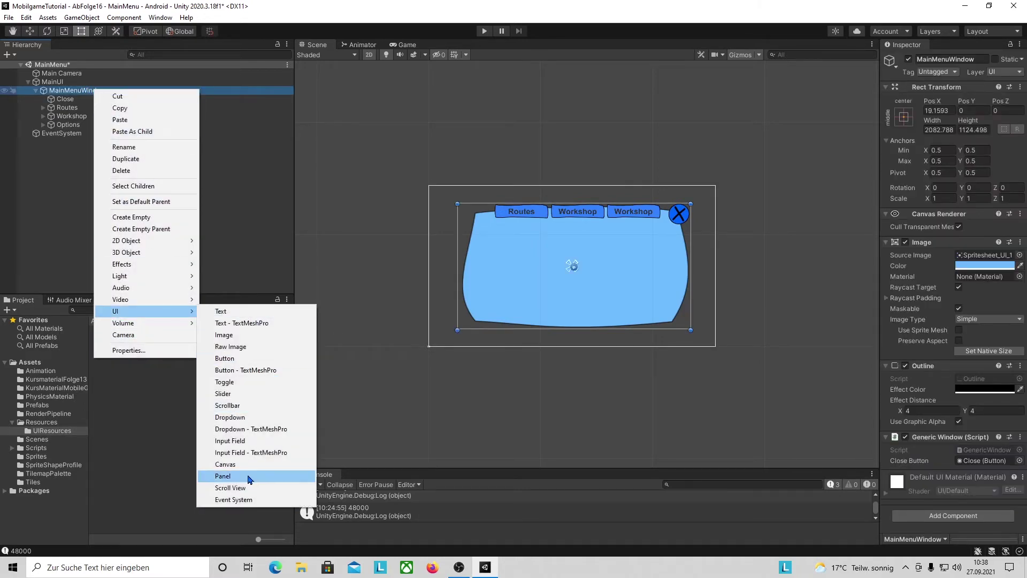
click(249, 478)
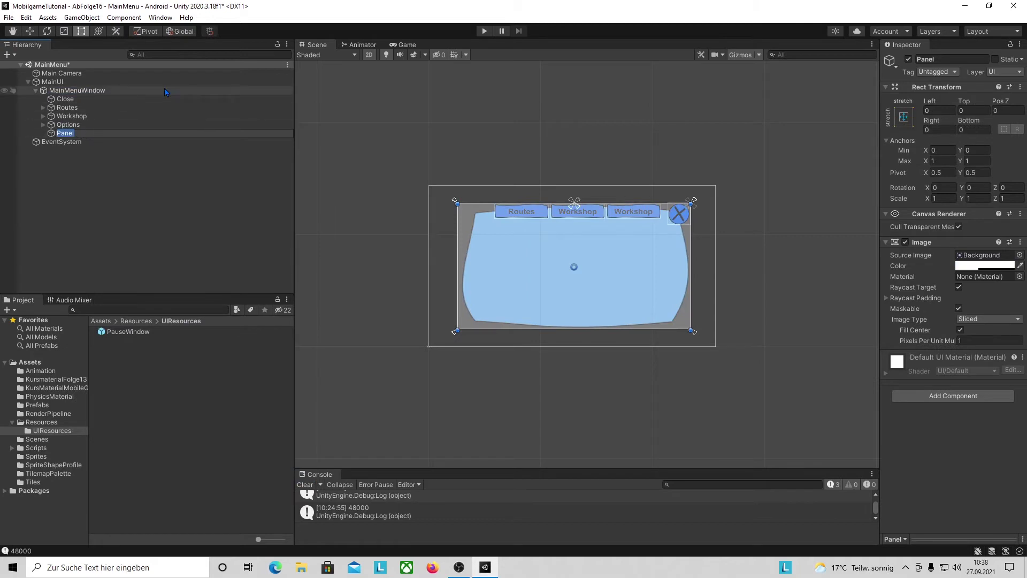
text(RoutesPanel)
key(Return)
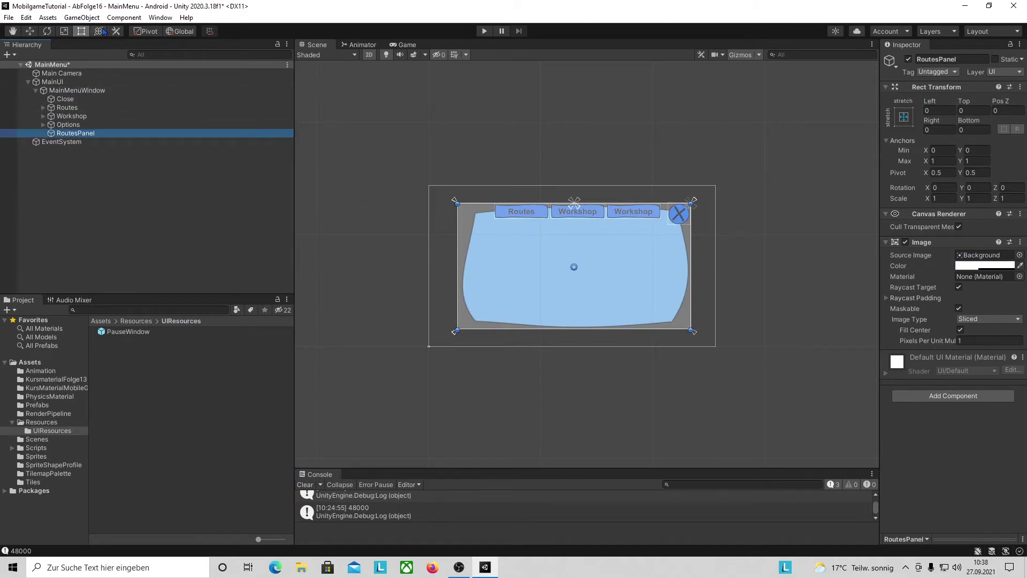
Pull RoutesPanel's right edge slightly inward and set its image alpha to 0
click(83, 31)
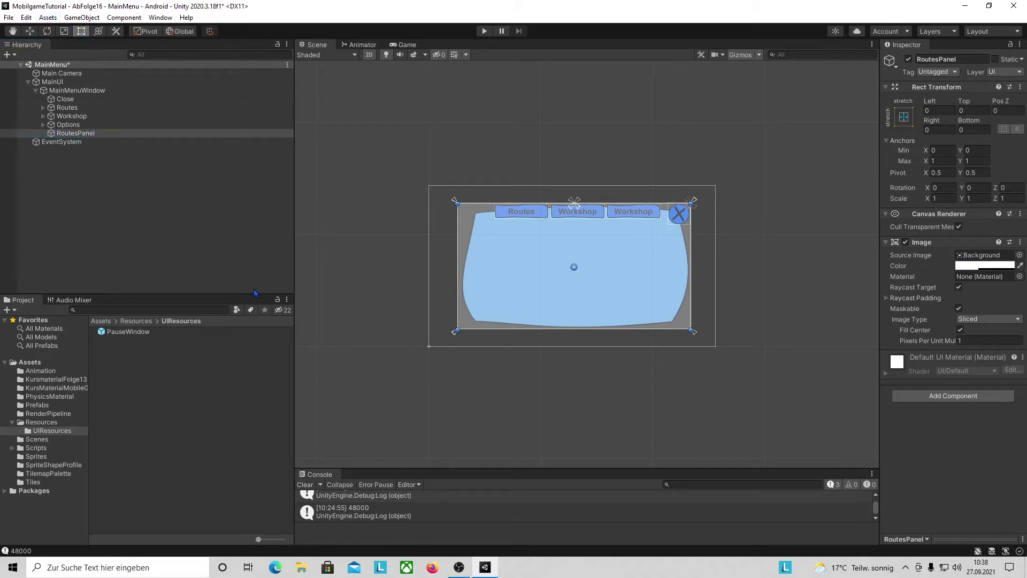
click(556, 202)
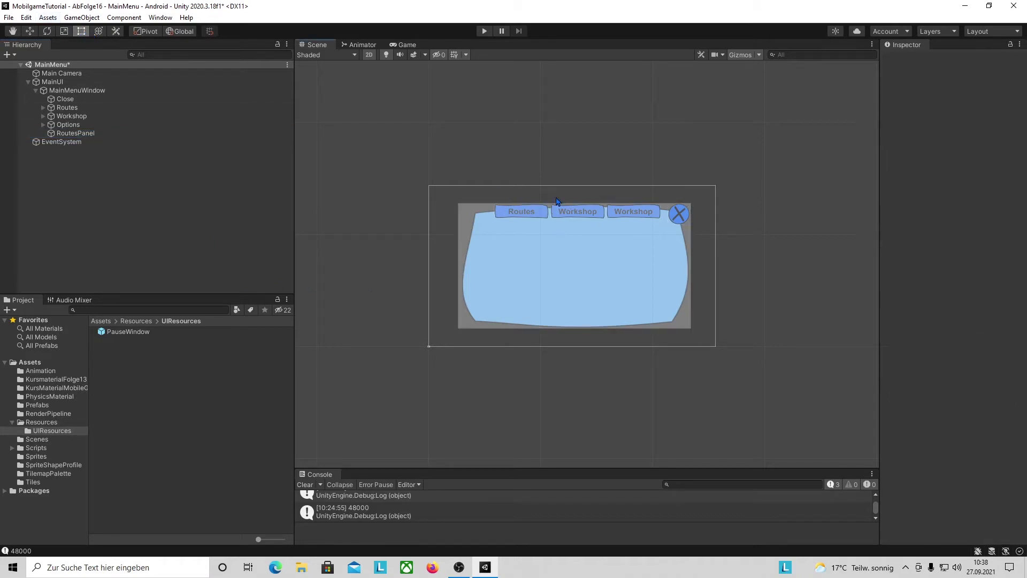
click(78, 133)
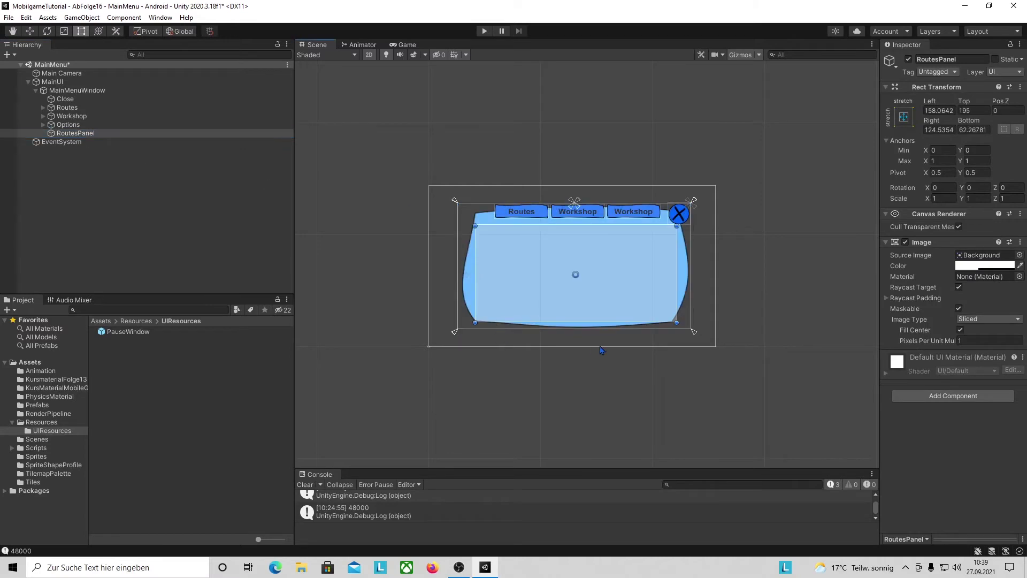
drag(676, 280, 681, 270)
click(984, 265)
click(1002, 473)
text(0)
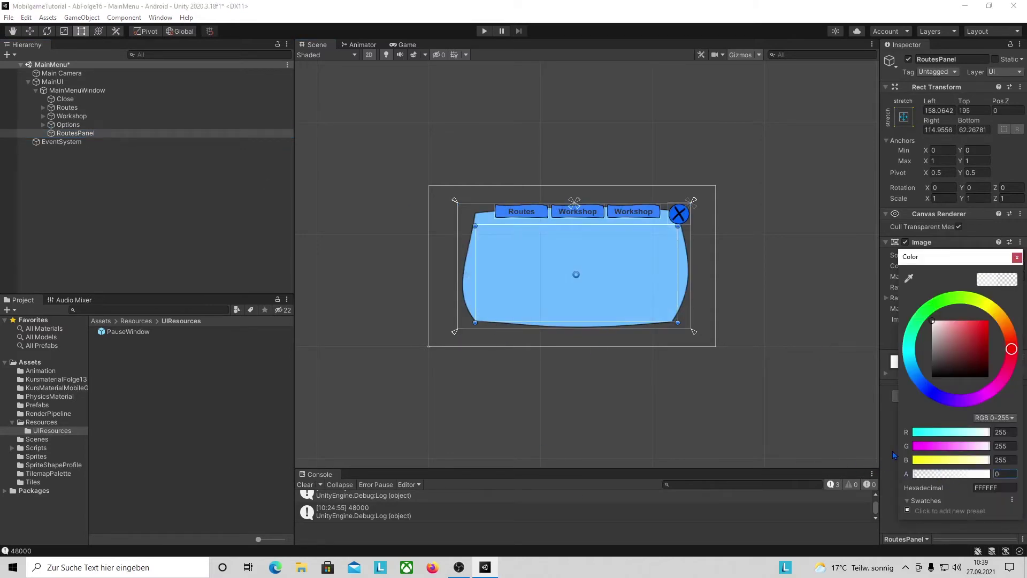
click(886, 454)
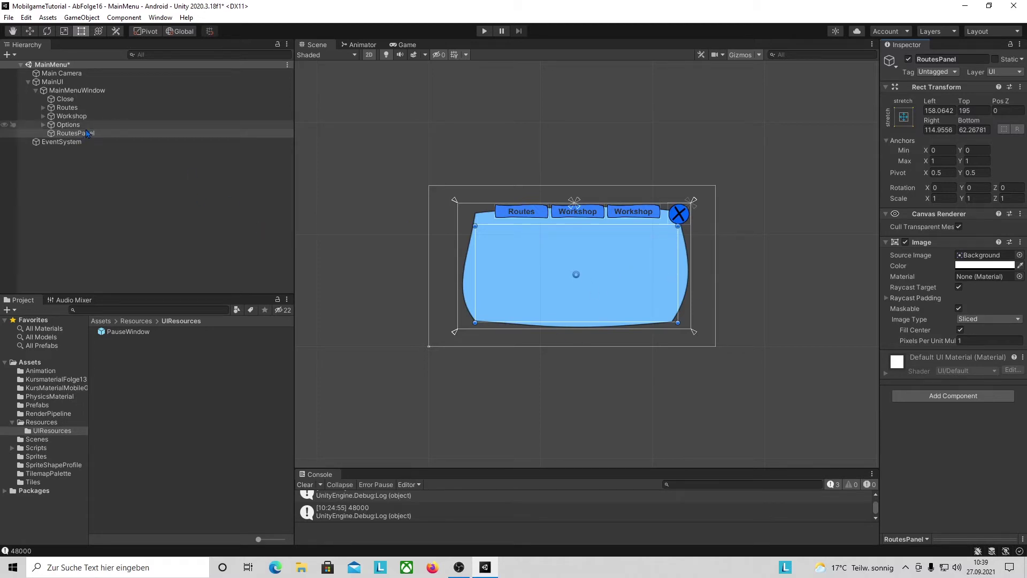
click(102, 136)
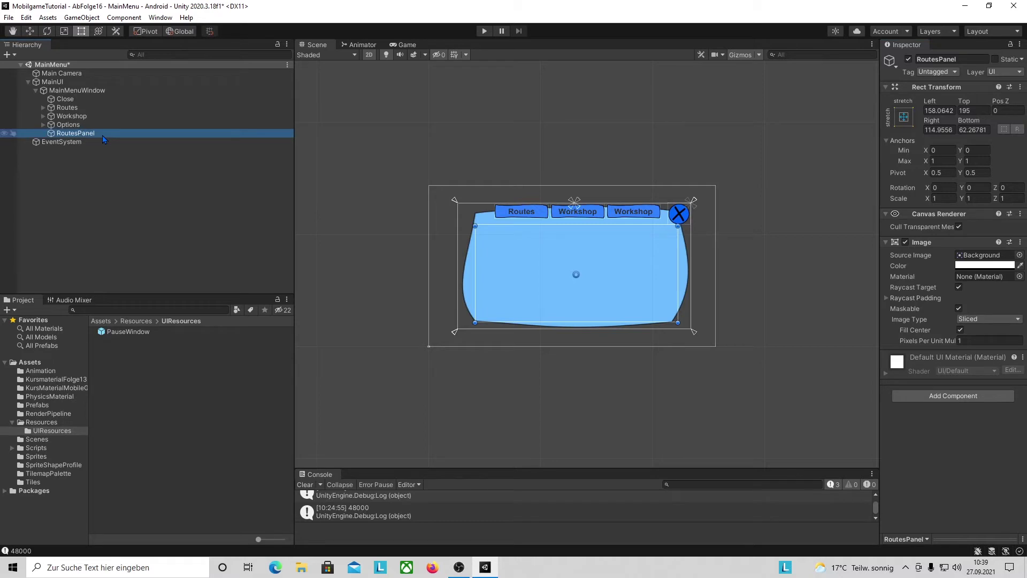
Add a UI button inside RoutesPanel and rename it Forest
right_click(110, 135)
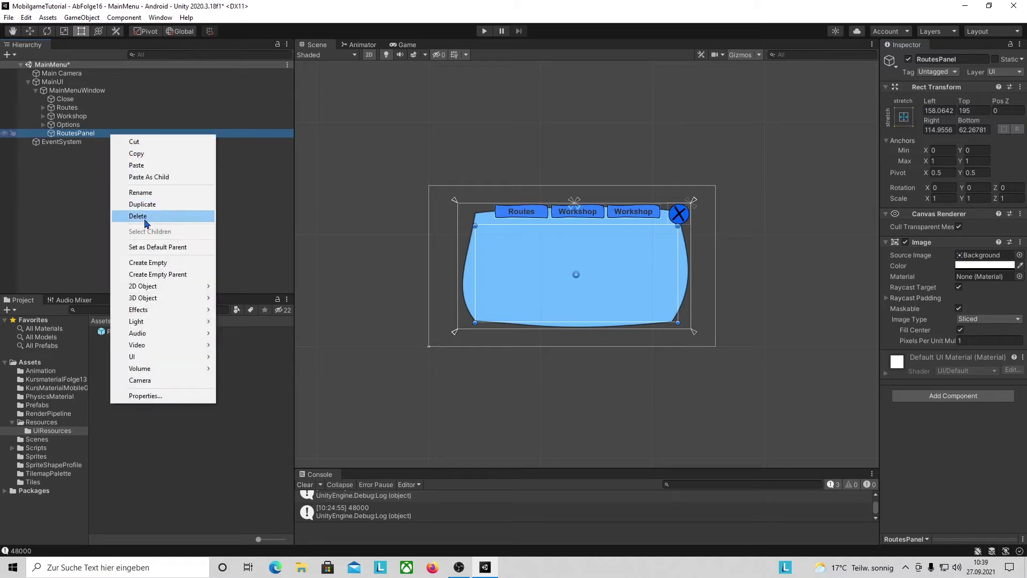
mouse_move(170, 357)
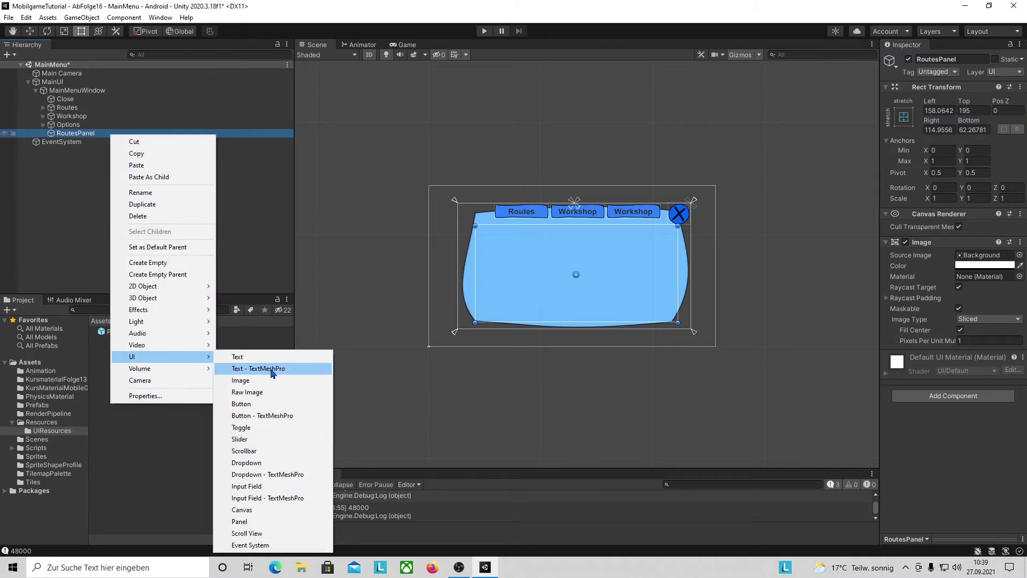
click(257, 408)
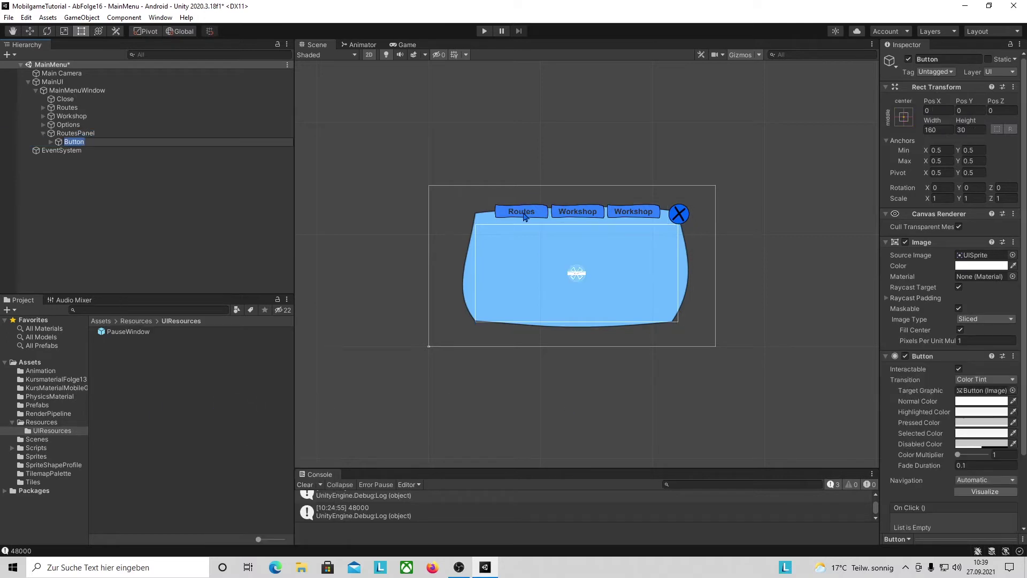
click(51, 142)
text(Level1)
click(78, 151)
Set the button's label to 'Forest' and give it a Spritesheet_UI sprite as its Source Image
click(949, 268)
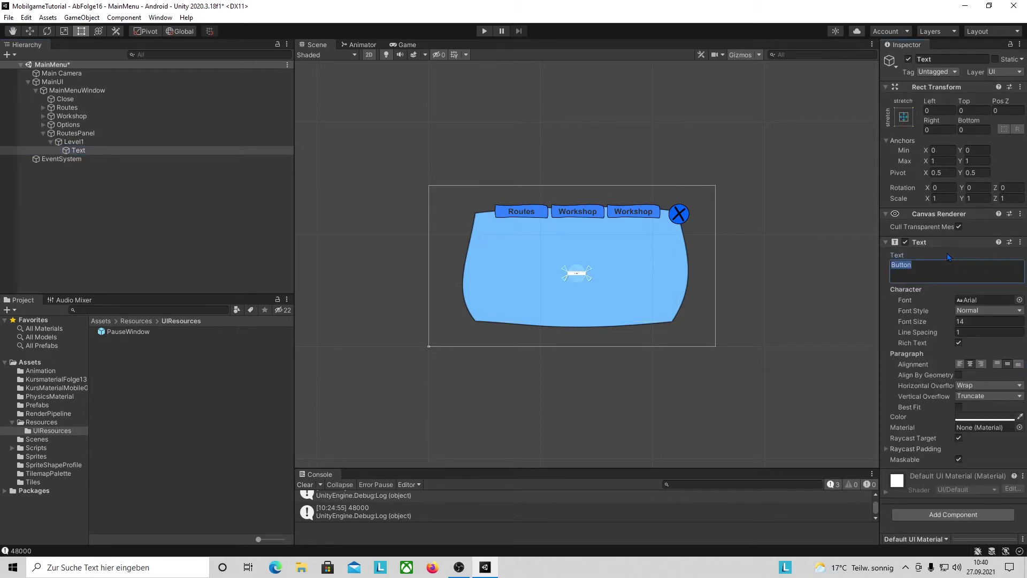
text(R)
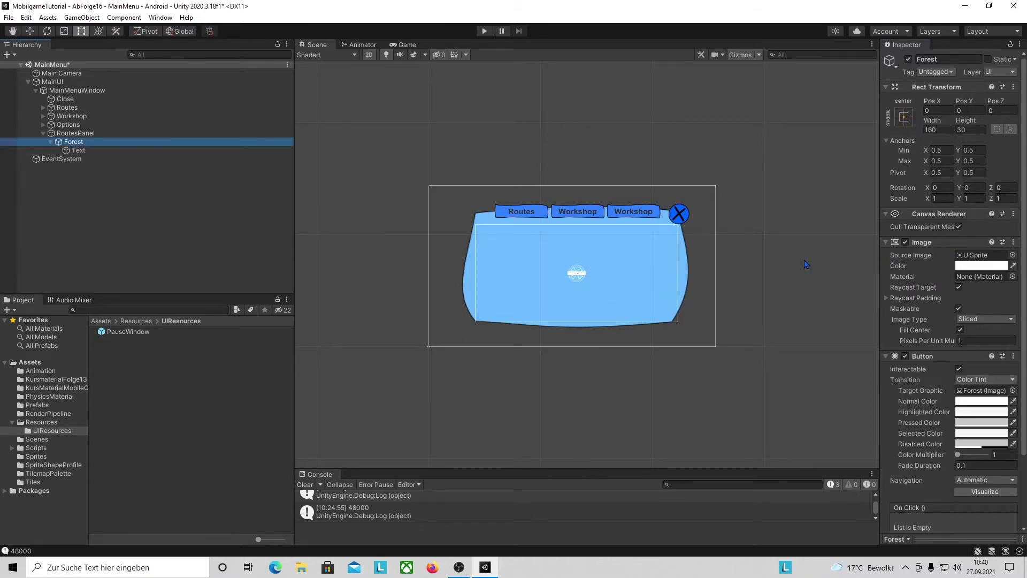
click(1012, 254)
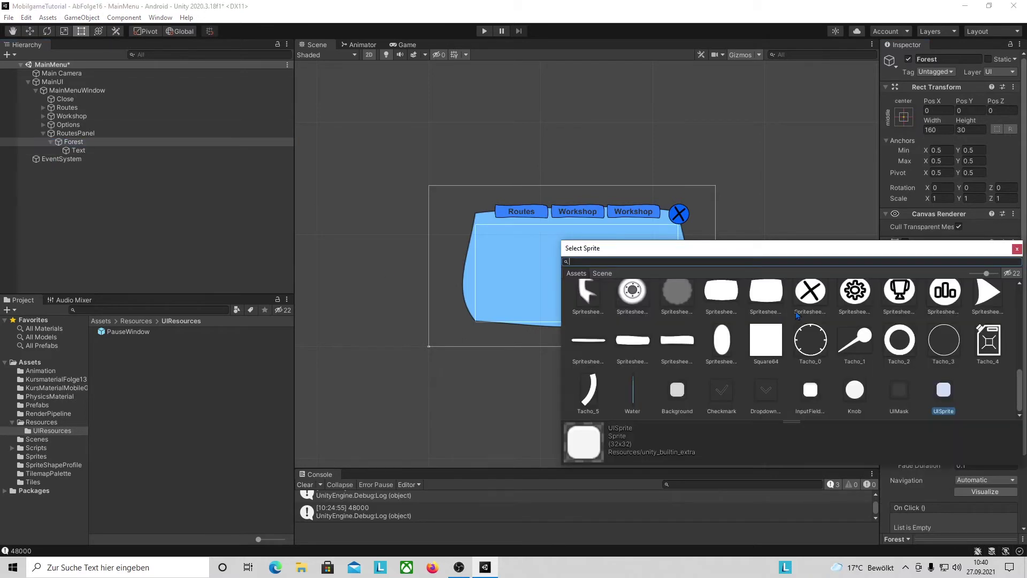
scroll(736, 383, up, 1)
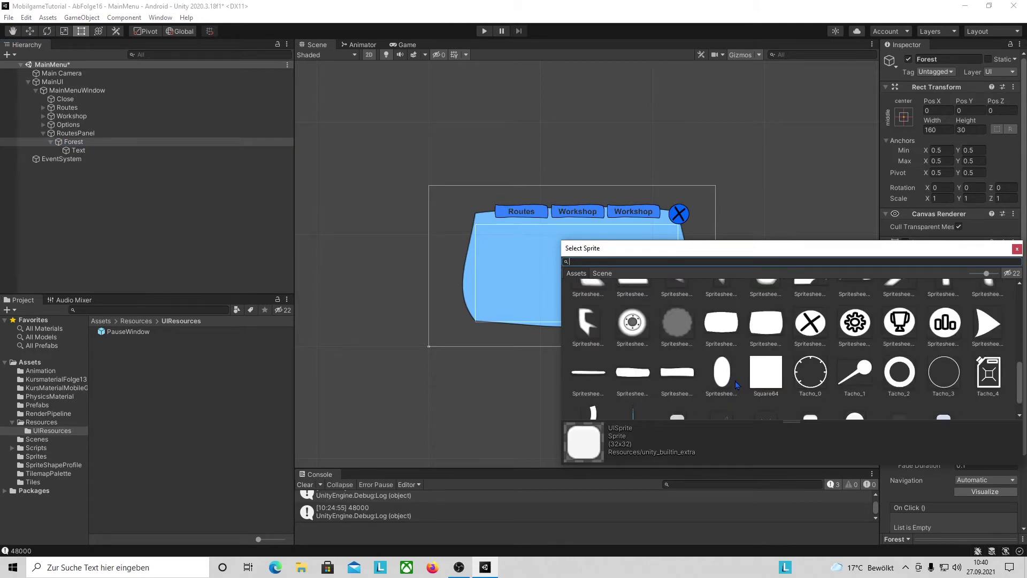
scroll(734, 372, up, 1)
double_click(632, 404)
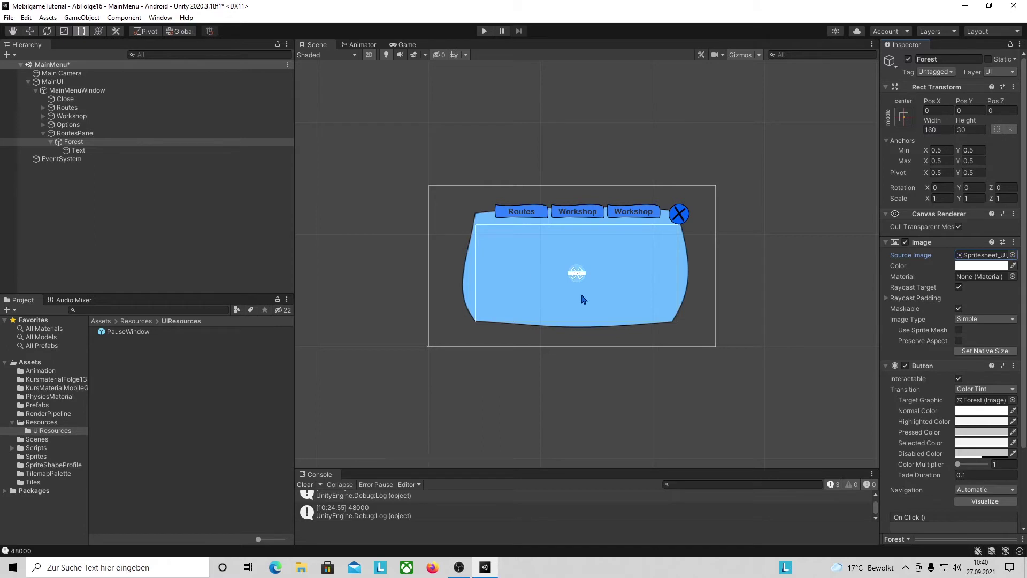
scroll(590, 293, up, 2)
scroll(577, 287, up, 2)
scroll(577, 287, up, 1)
scroll(565, 261, down, 2)
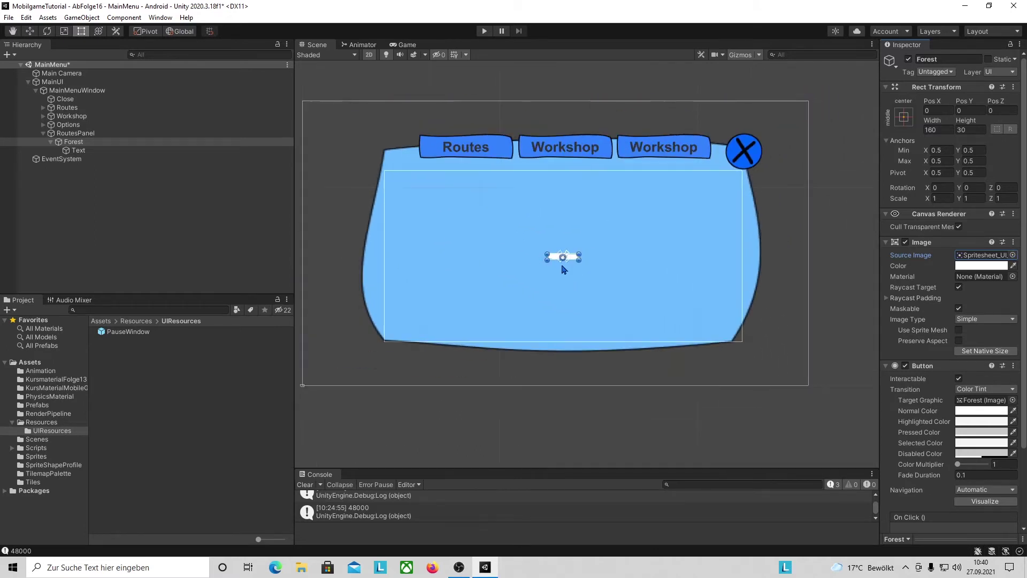
Make the Forest button taller and set its label to bold, font size 29
drag(568, 257, 569, 265)
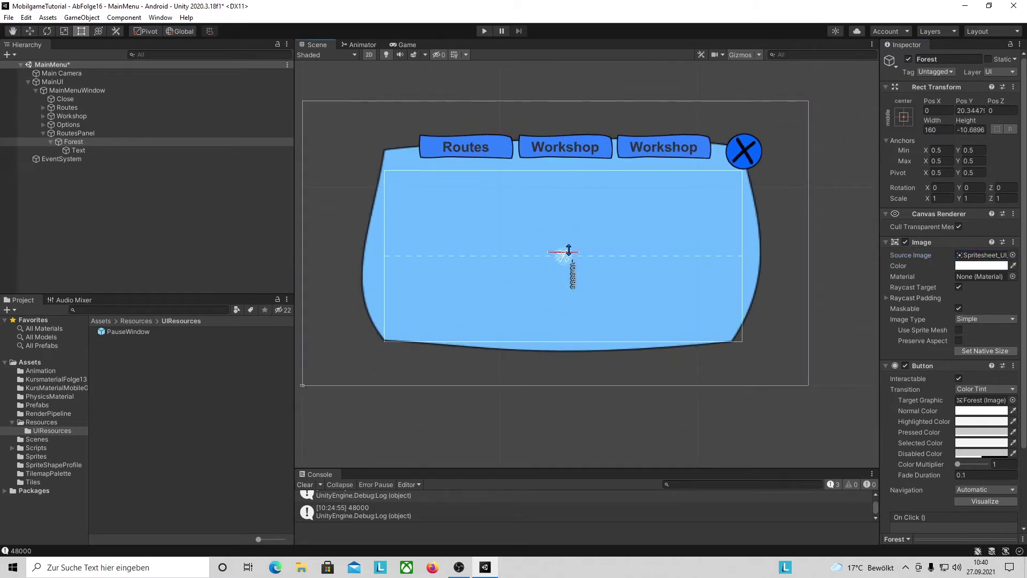
click(78, 150)
drag(932, 326, 939, 326)
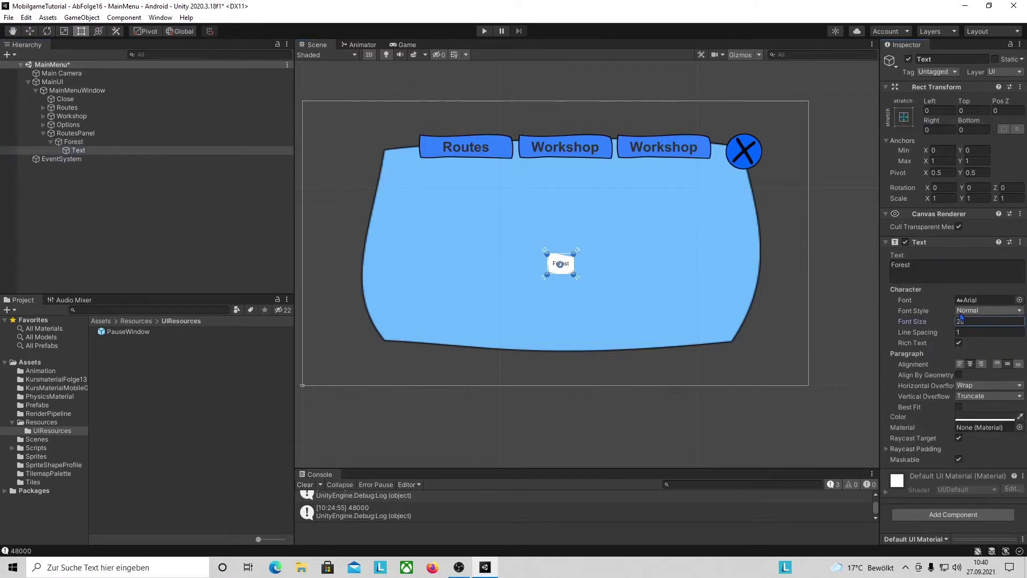
click(961, 310)
click(964, 332)
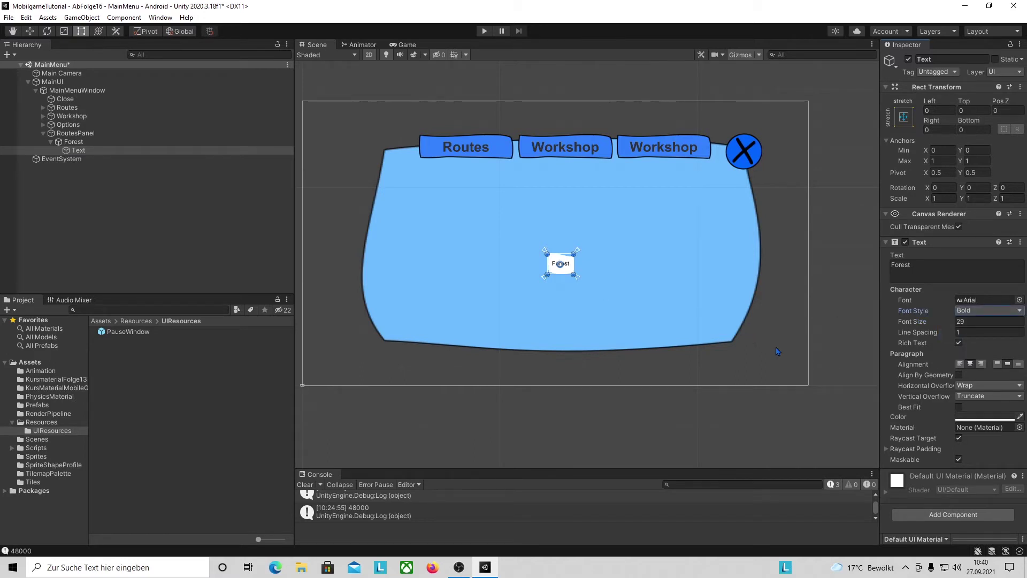
Add an Outline component to the Forest button, then deselect it
click(74, 142)
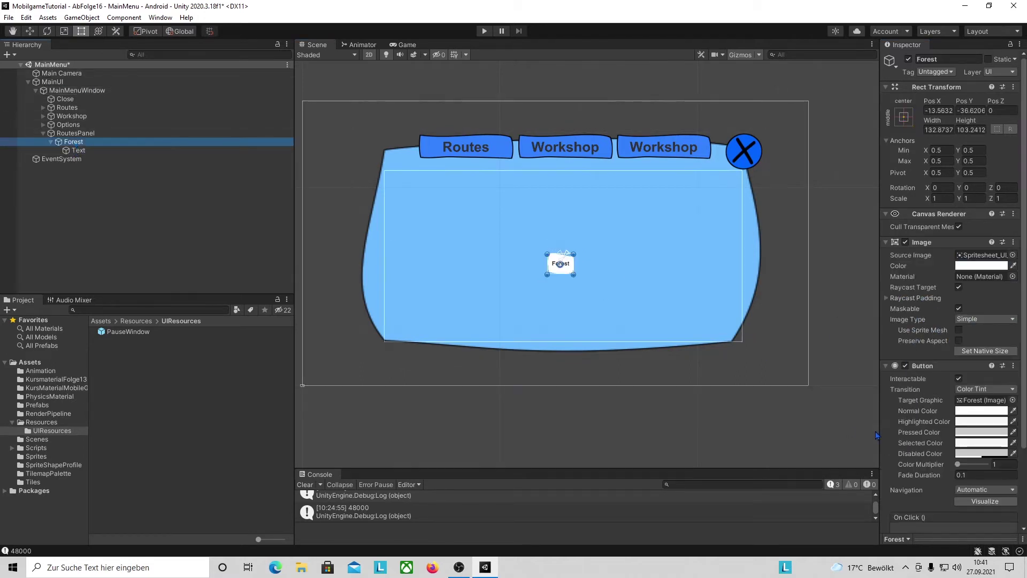
scroll(920, 455, down, 3)
click(950, 522)
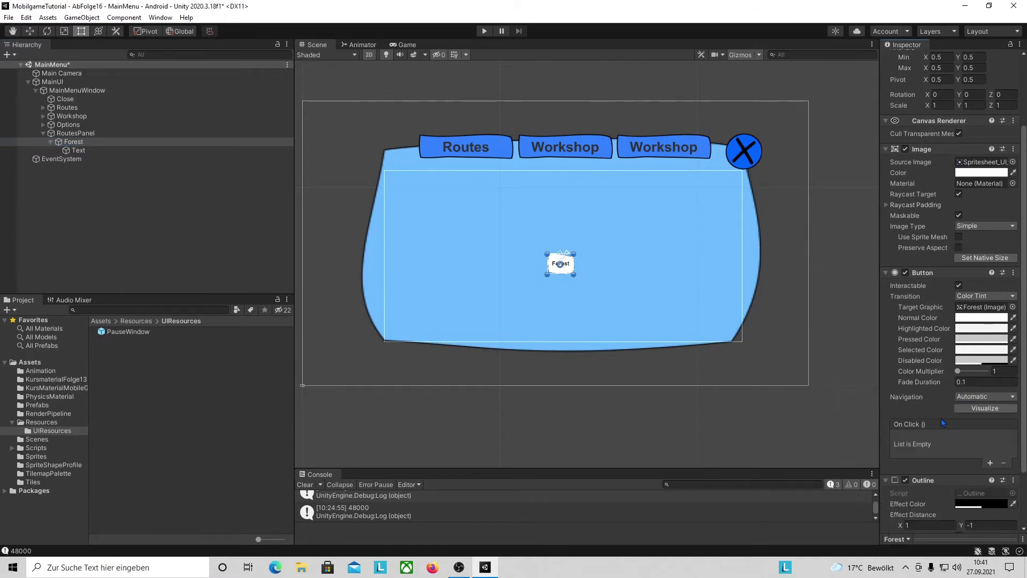
key(Left)
key(Left)
key(w)
click(236, 196)
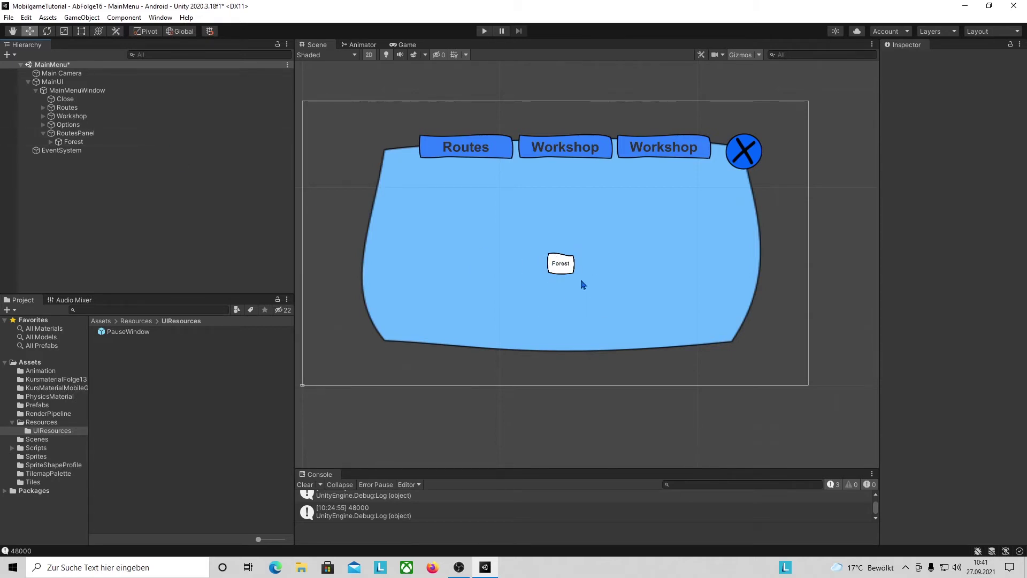
Add a Grid Layout Group component to RoutesPanel
click(86, 133)
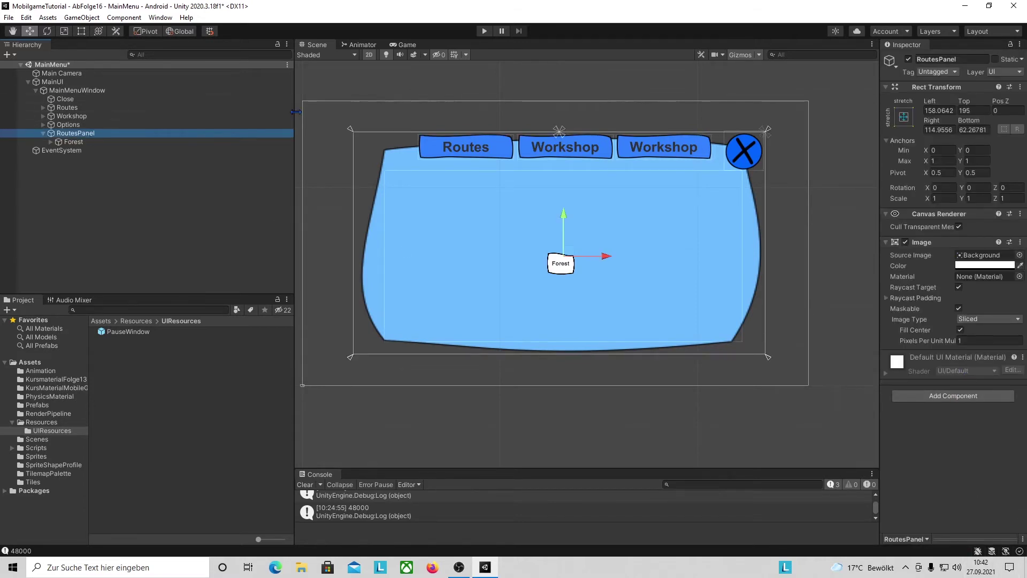
click(952, 395)
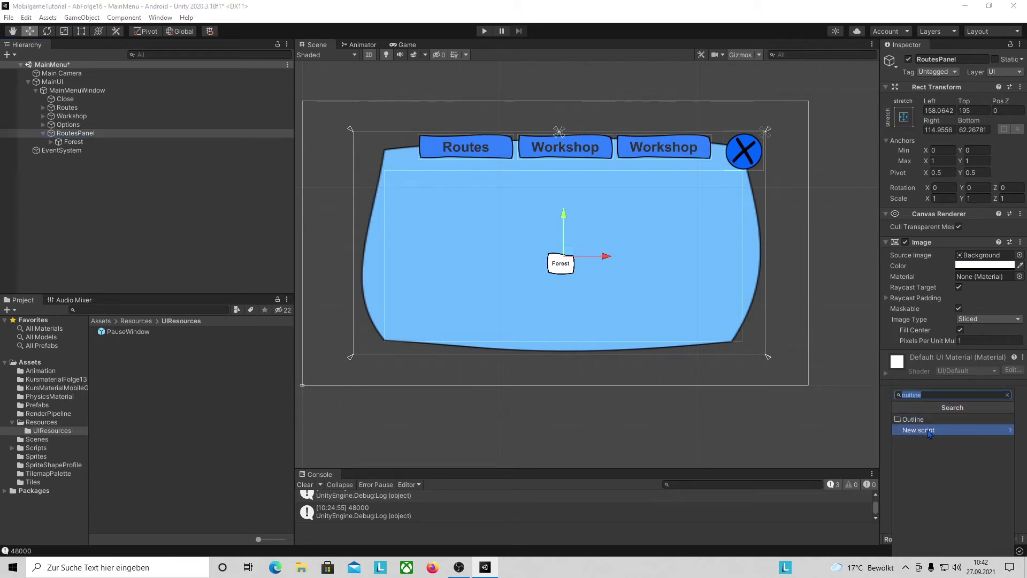
text(Lay)
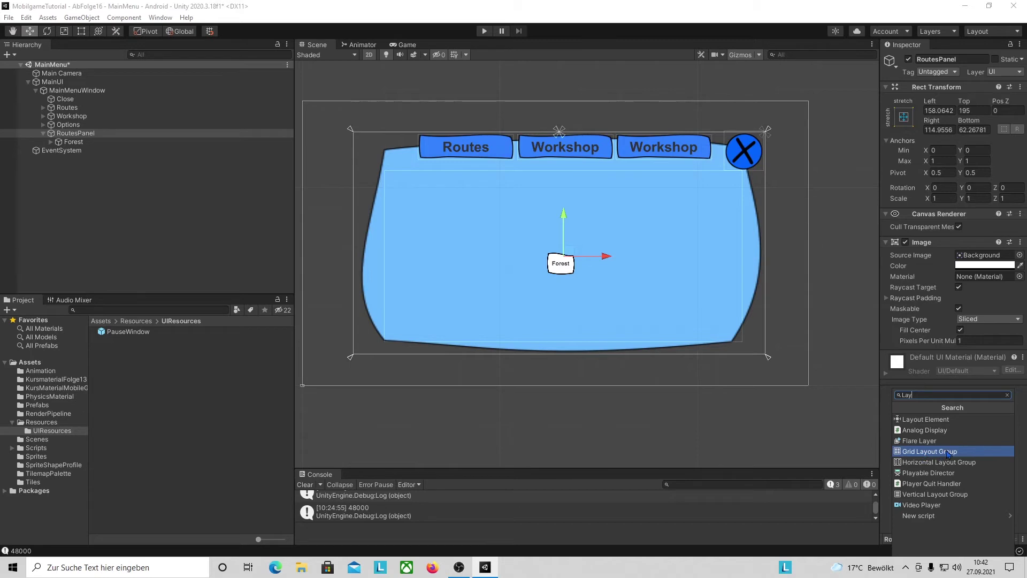
click(948, 453)
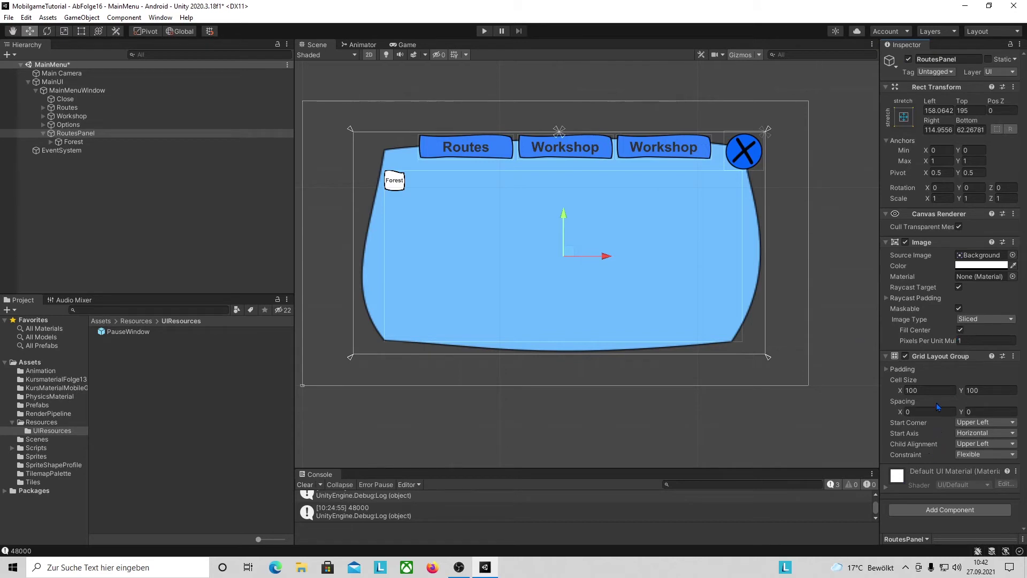
Set the grid to 200×200 cells with 10×10 spacing and keep the constraint Flexible
drag(900, 413, 925, 415)
text(10)
click(994, 412)
drag(924, 392, 913, 391)
text(2)
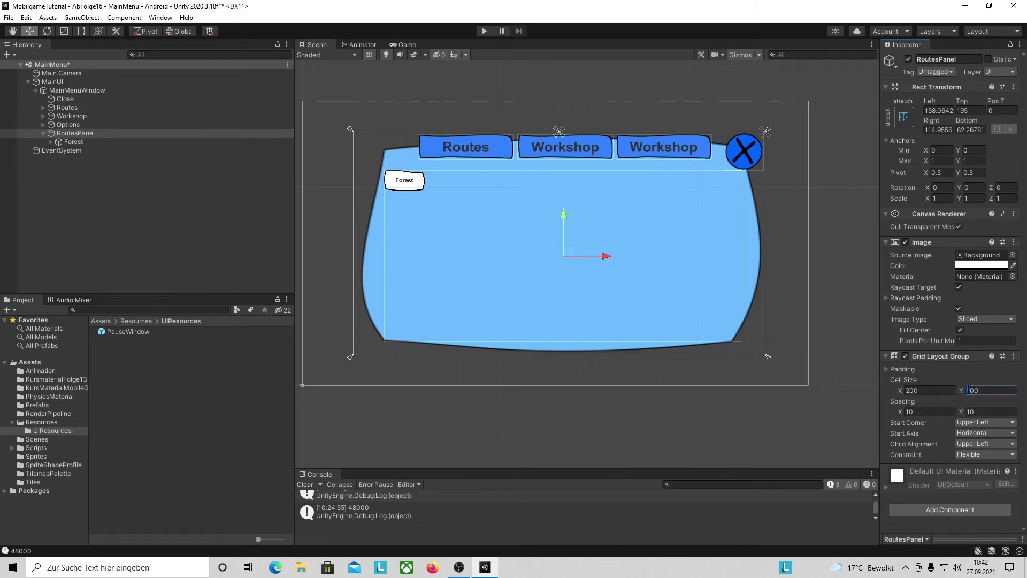
text(2)
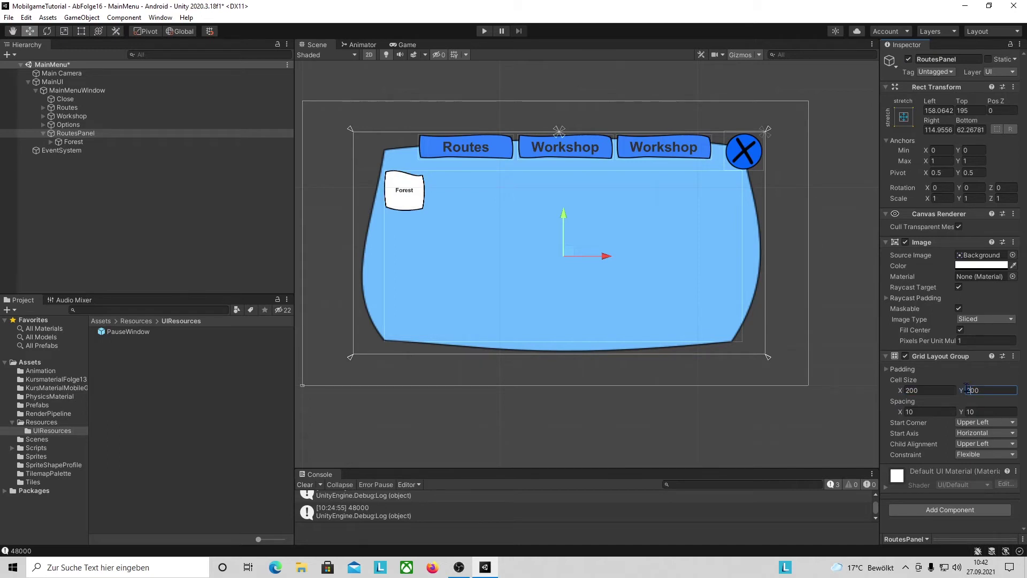
click(901, 391)
click(1008, 456)
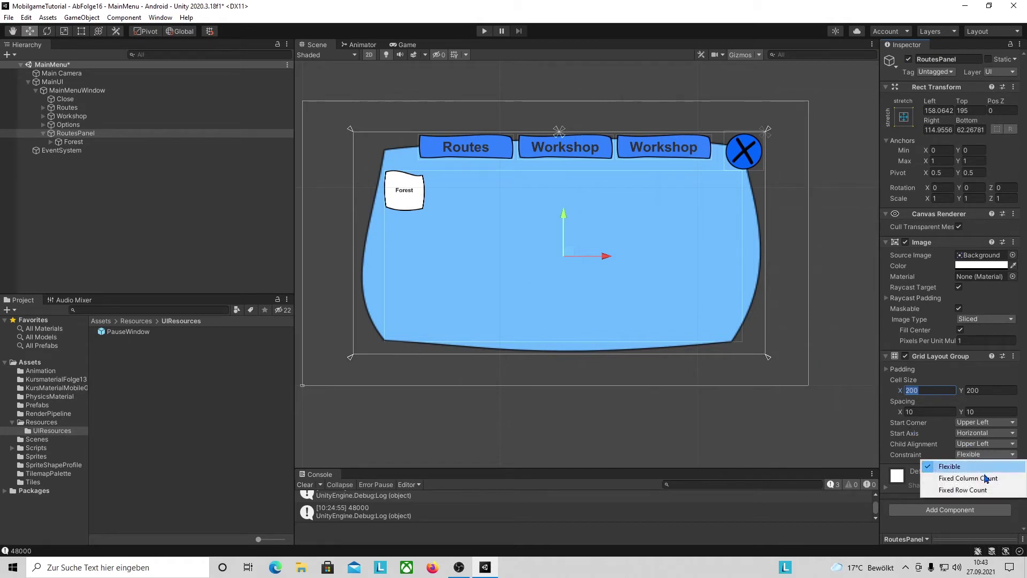
click(886, 459)
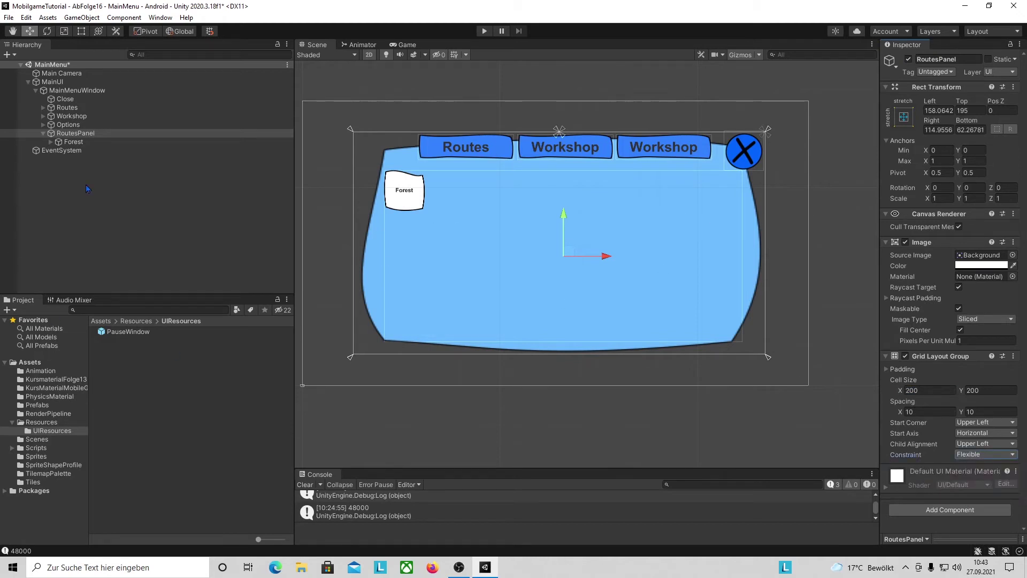
Duplicate the Forest button repeatedly with Ctrl+D to fill the grid
click(103, 142)
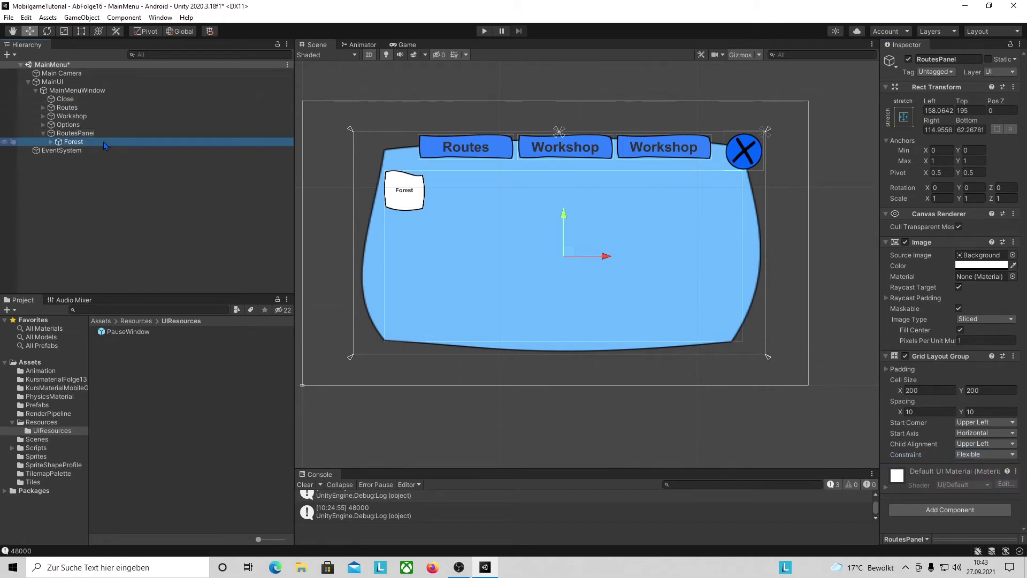
key(ctrl+d)
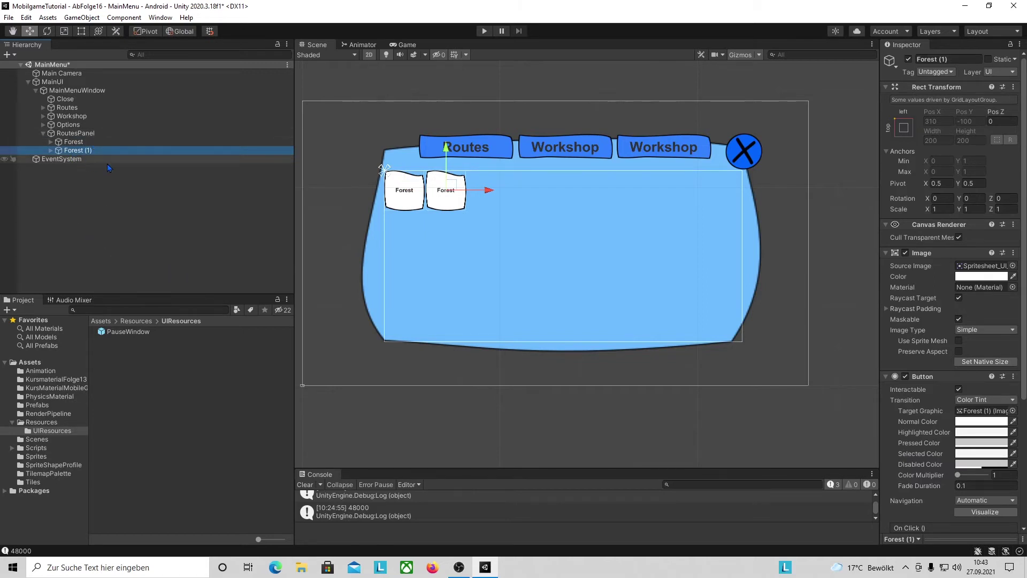
key(ctrl+d)
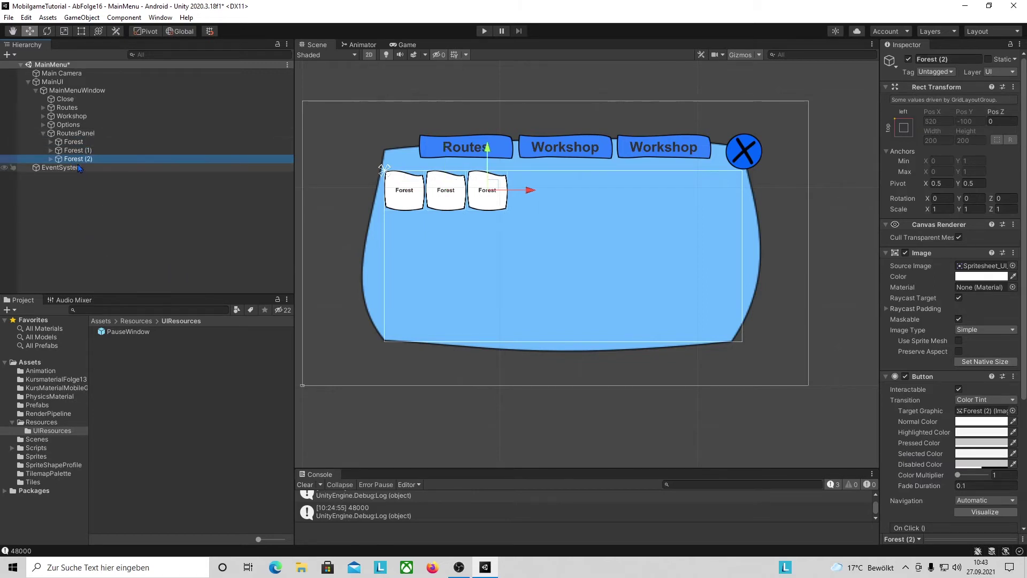
key(ctrl+d)
key(ctrl+d)
key(ctrl+d)
key(ctrl+d)
key(ctrl+d)
key(ctrl+d)
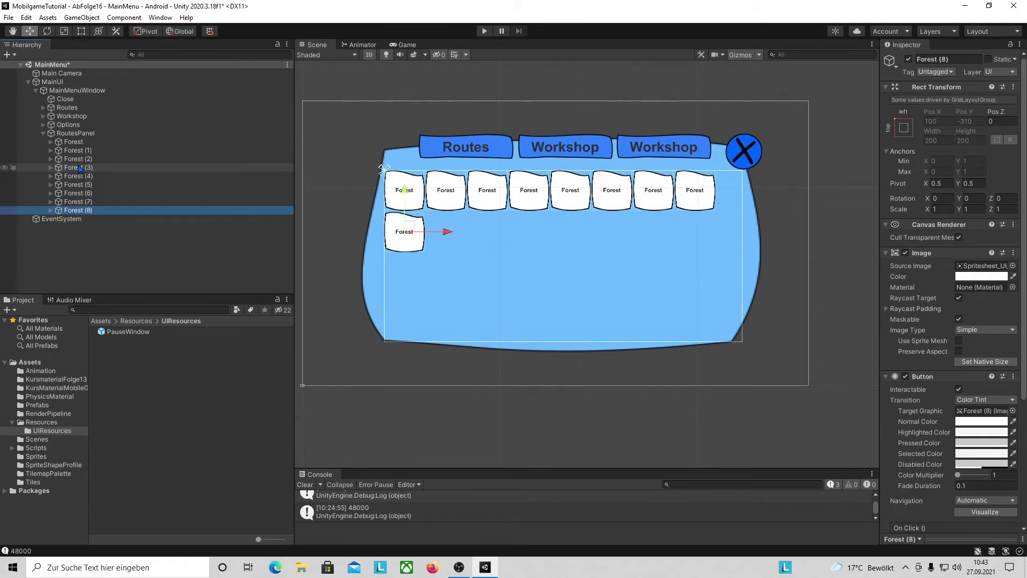
key(ctrl+d)
key(ctrl+d)
key(ctrl+d)
key(ctrl+d)
key(ctrl+d)
key(ctrl+d)
key(ctrl+d)
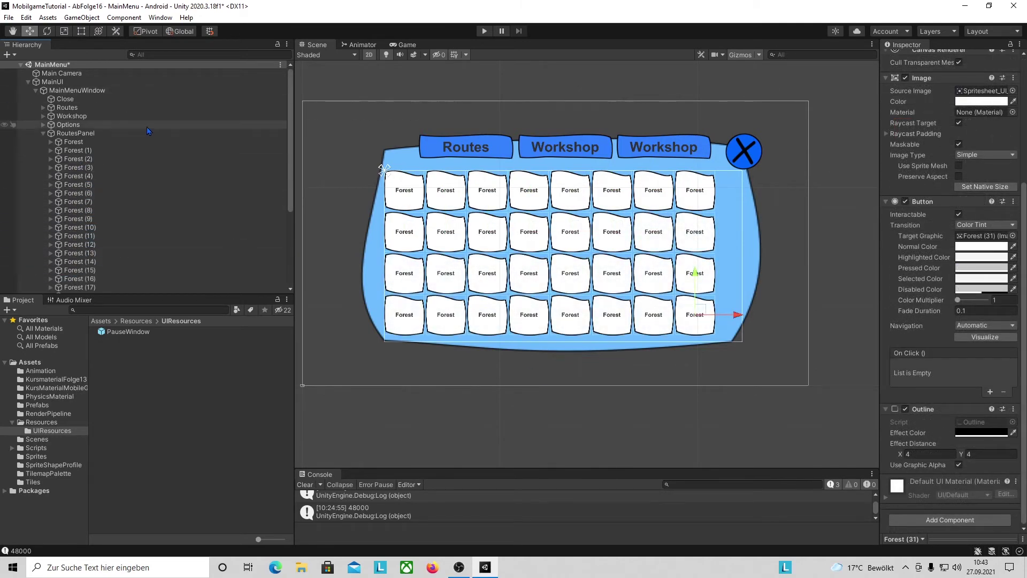
Widen RoutesPanel's grid horizontal spacing to 27.22
click(75, 132)
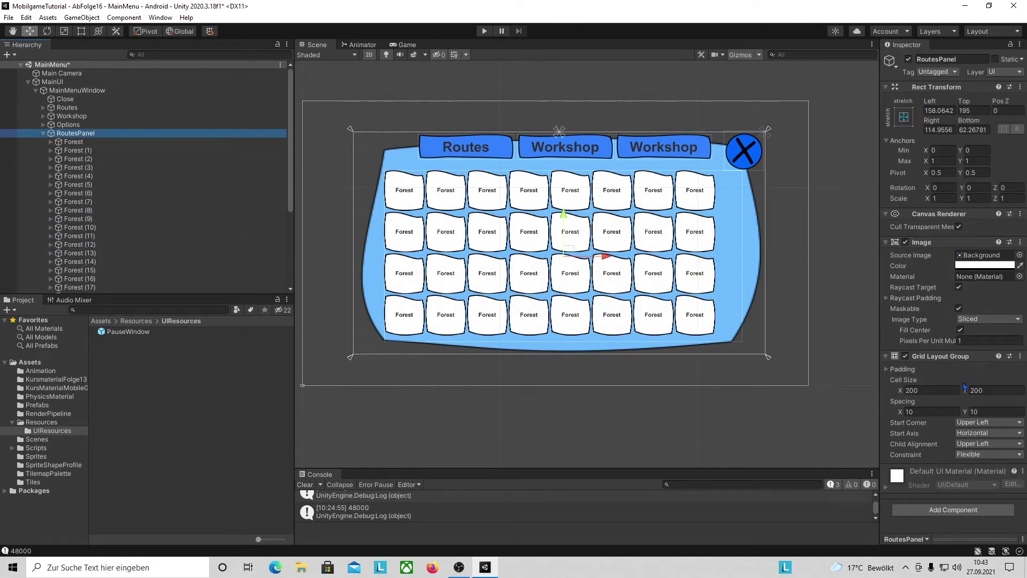
click(900, 413)
mouse_move(900, 415)
mouse_down()
mouse_move(52, 434)
mouse_move(113, 446)
mouse_move(96, 449)
mouse_up()
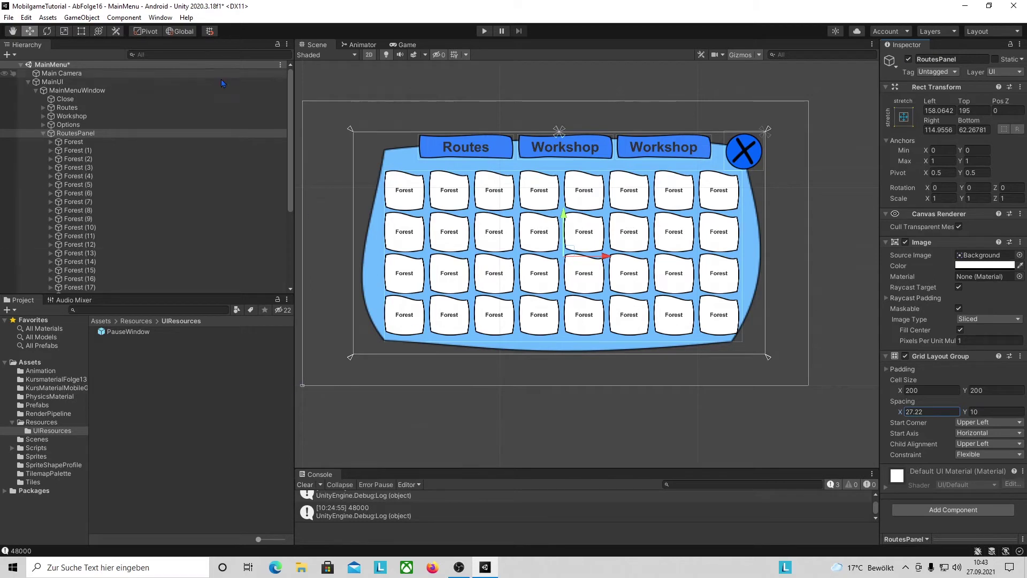
Nudge RoutesPanel's left edge slightly right with the Rect Tool, review the grid, and collapse RoutesPanel
scroll(150, 204, down, 5)
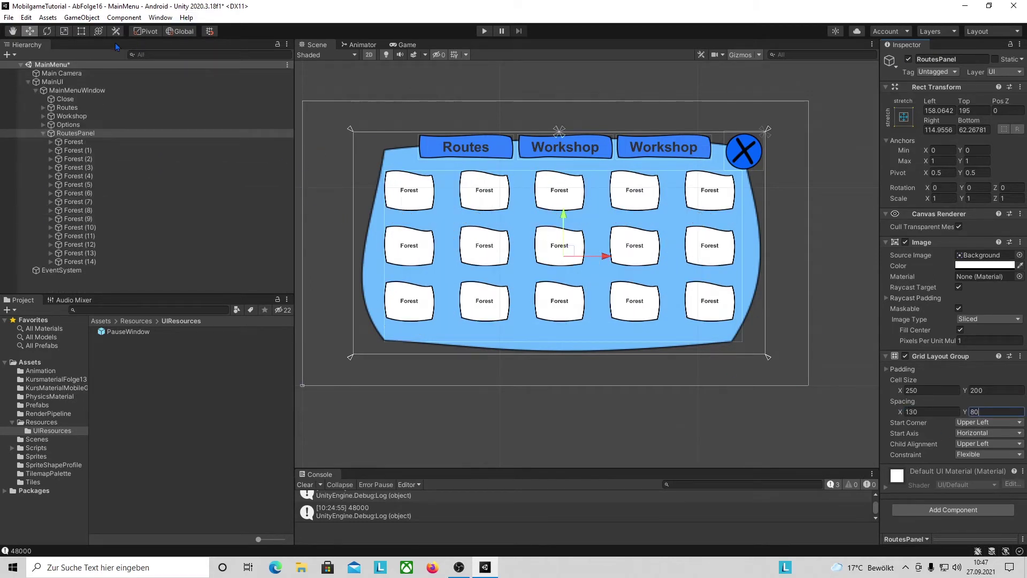
click(81, 33)
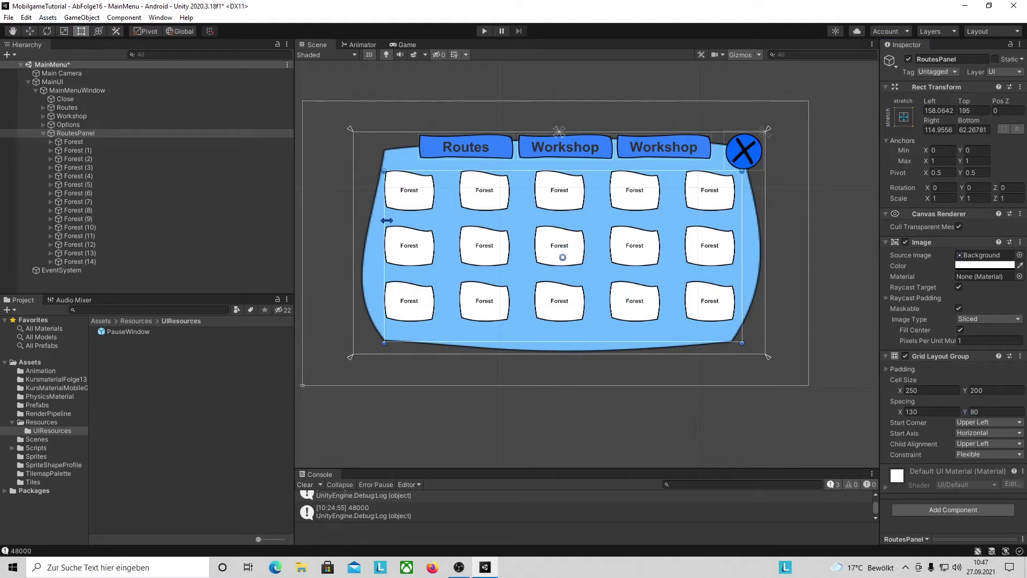
drag(386, 218, 390, 217)
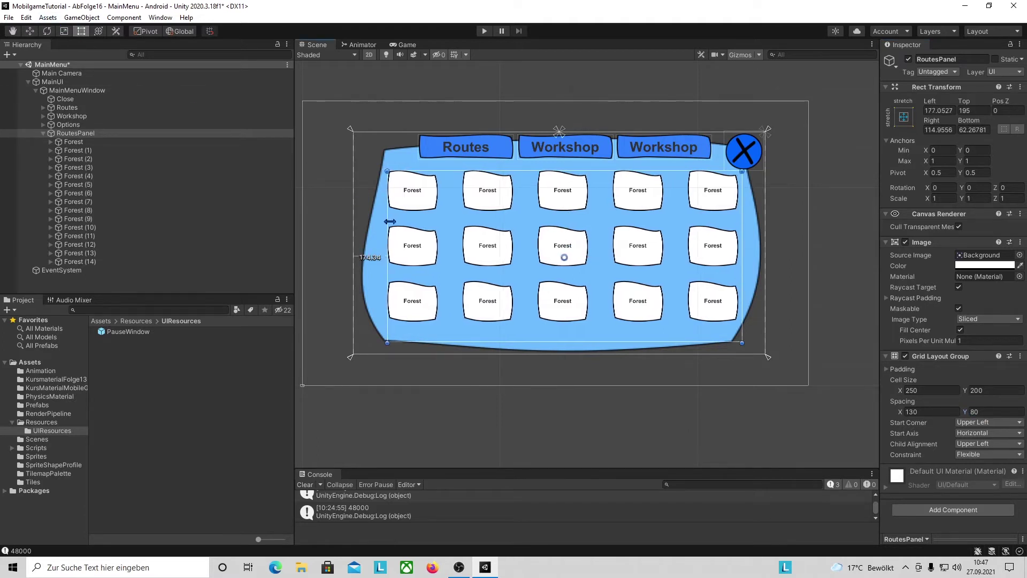
click(844, 298)
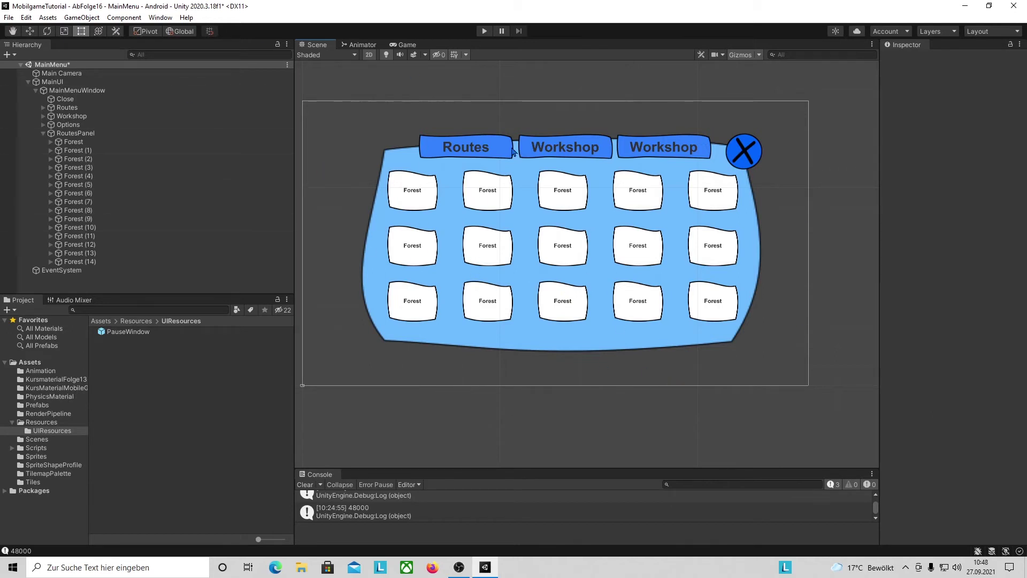
click(42, 133)
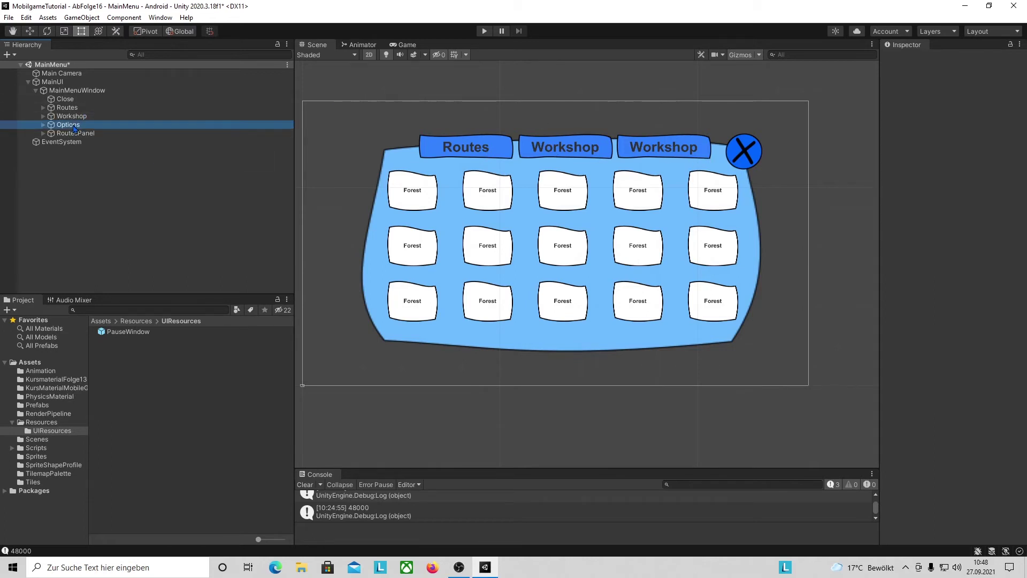
Change the Options button's Text label from Workshop to 'Options', then check the Routes button
click(69, 125)
click(44, 124)
click(71, 134)
click(952, 271)
text(Options)
click(114, 126)
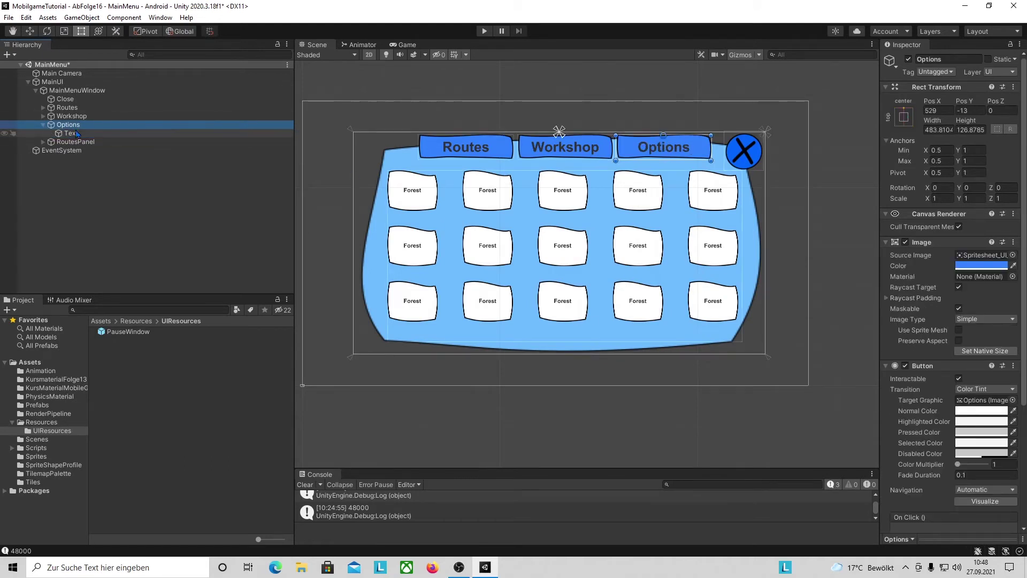
click(45, 125)
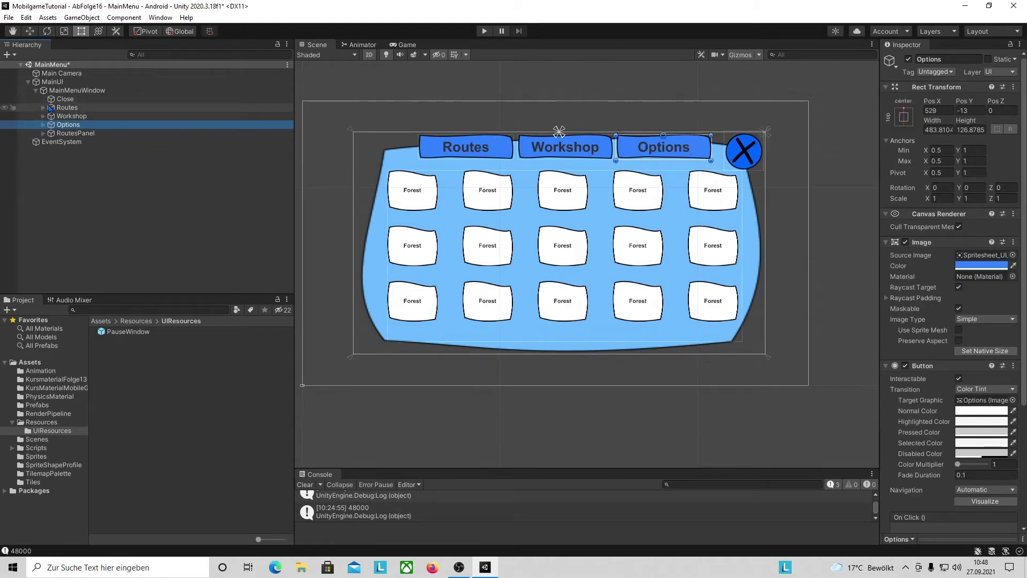
click(43, 108)
click(93, 108)
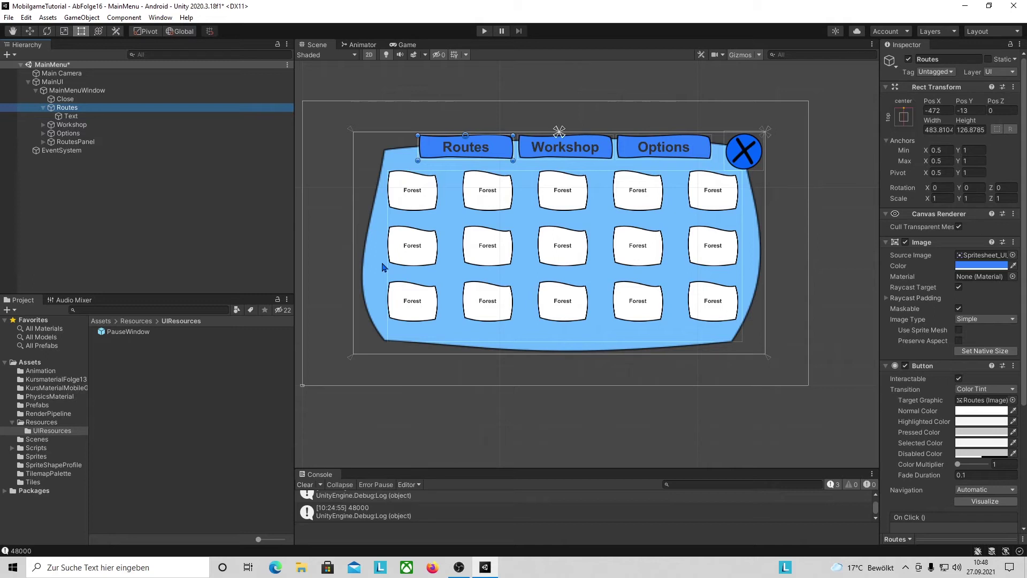
Create a UI Panel under MainMenuWindow named LoadingBar
click(43, 108)
click(80, 90)
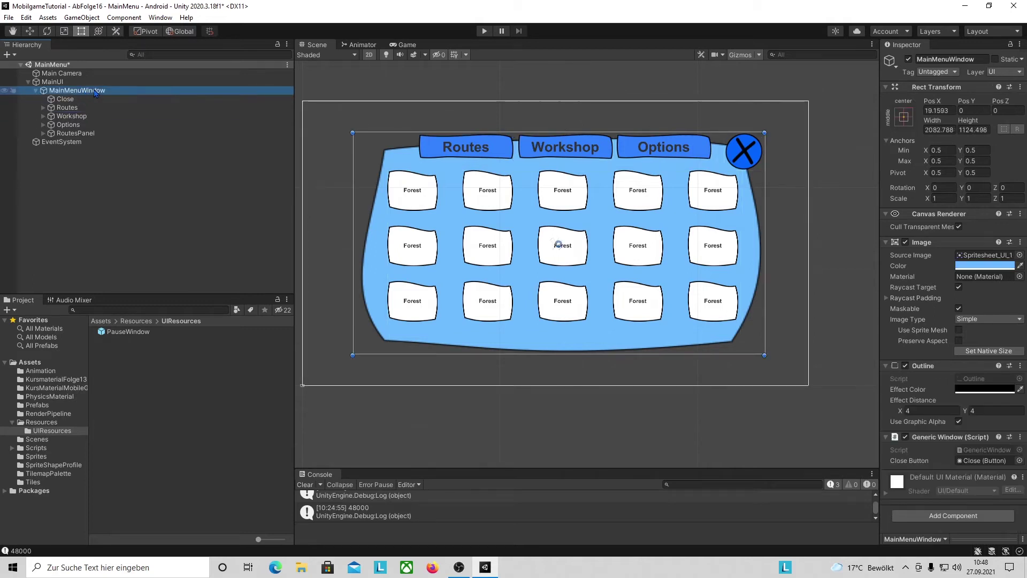
right_click(95, 92)
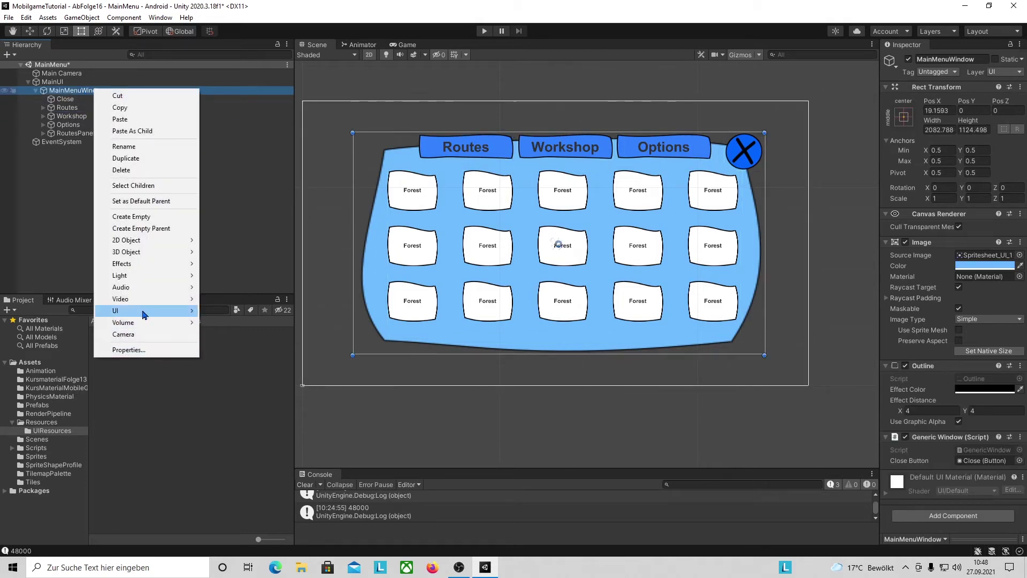
mouse_move(155, 314)
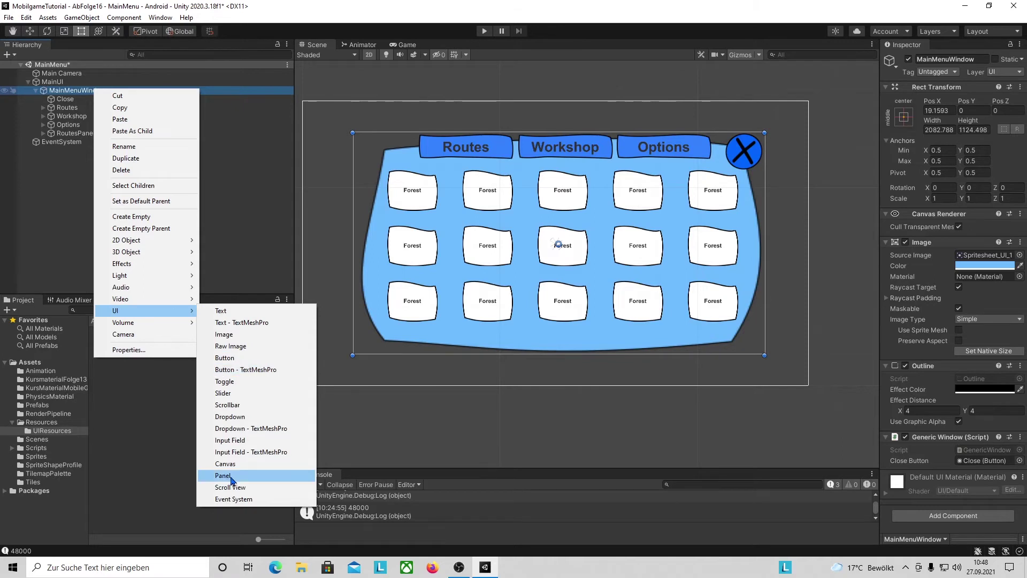
click(232, 477)
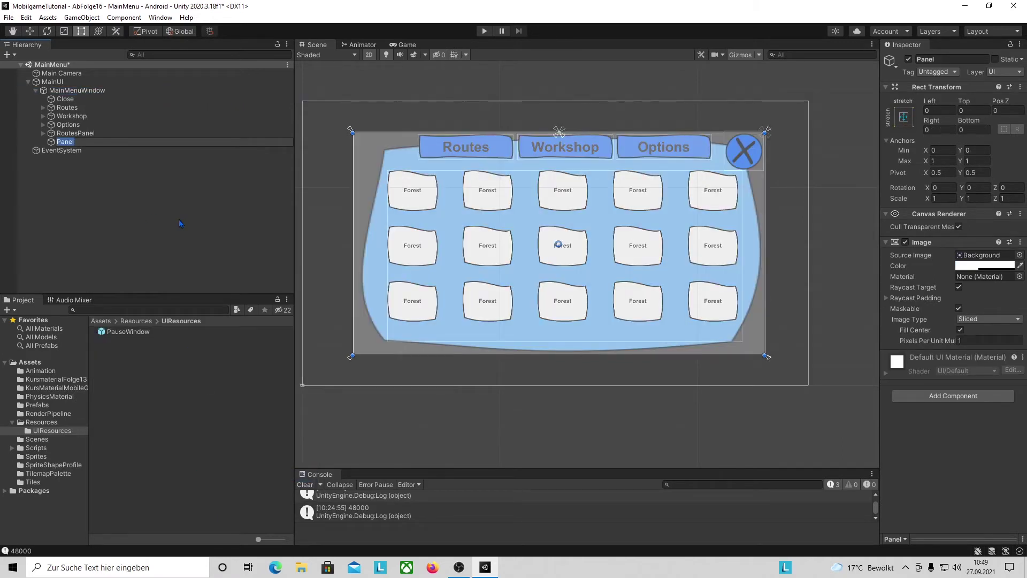
key(Right)
key(BackSpace)
key(BackSpace)
key(BackSpace)
key(BackSpace)
key(BackSpace)
text(LoadingBar)
key(Return)
Resize LoadingBar into a horizontal strip over the bottom row of Forest buttons
drag(591, 131, 590, 275)
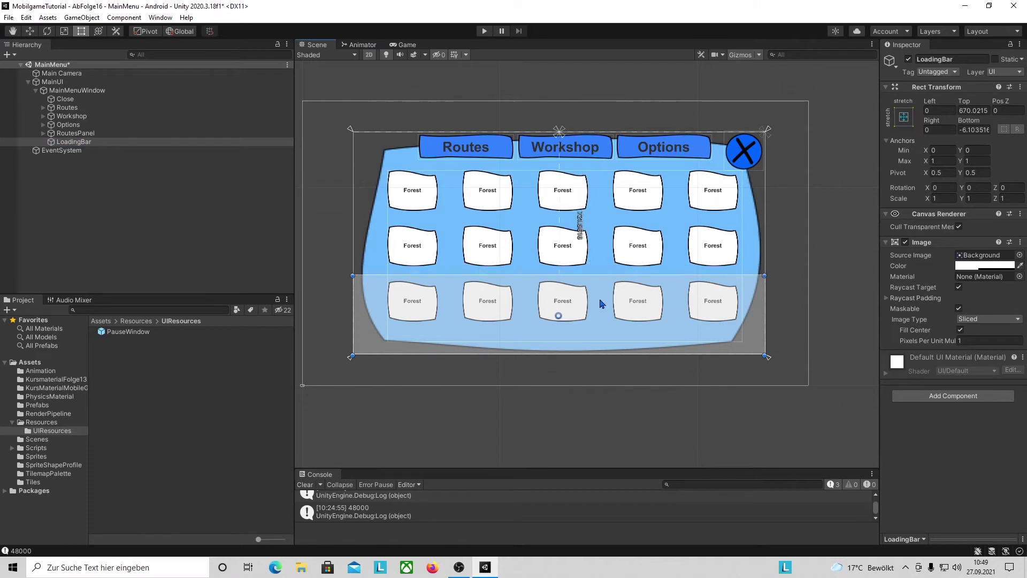
drag(603, 356, 603, 312)
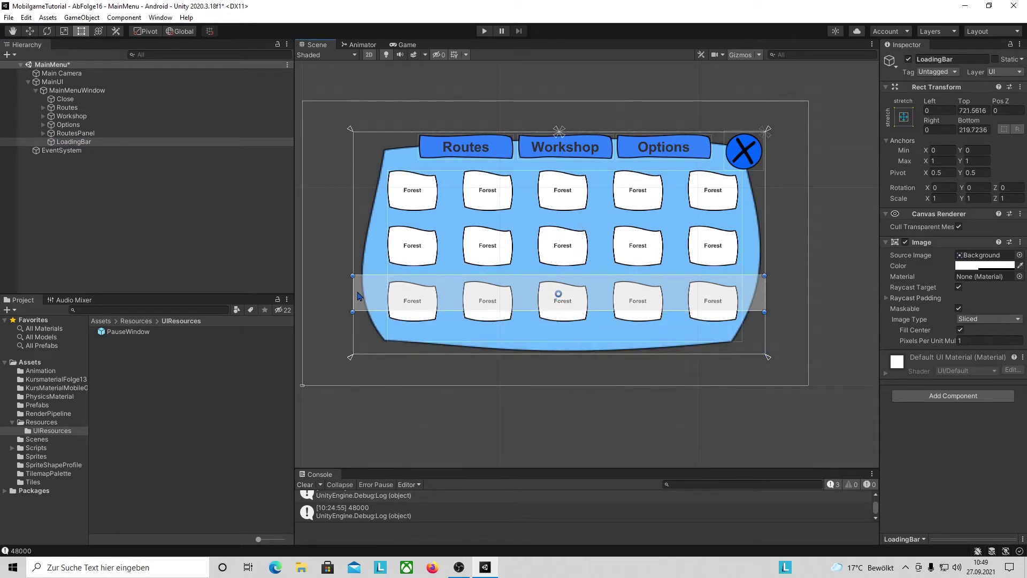
drag(353, 290, 378, 290)
drag(764, 293, 742, 293)
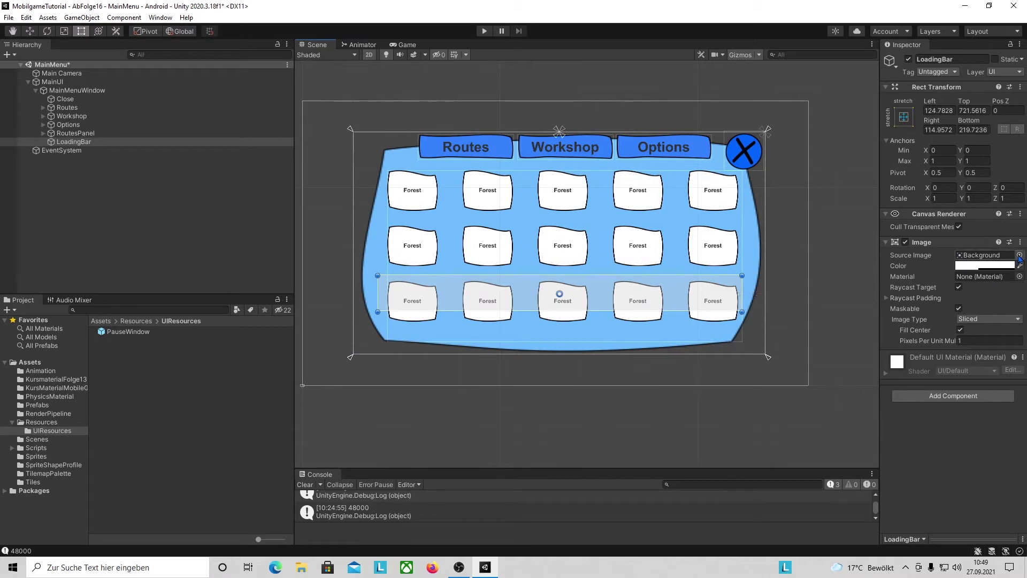
Give LoadingBar the blue rounded Spritesheet_UI_9 sprite, an Outline, and Pos X 0
click(1019, 255)
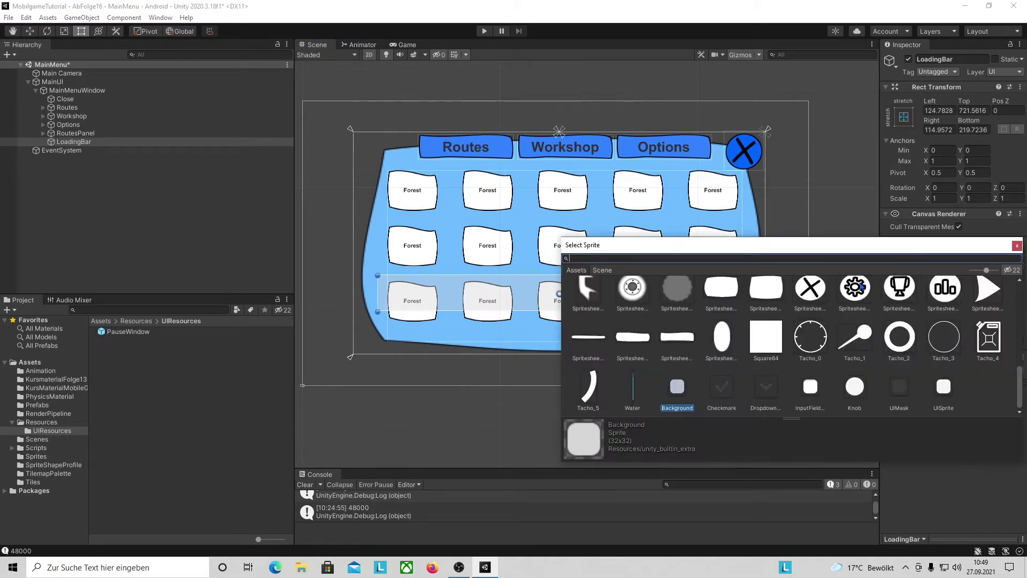
double_click(678, 343)
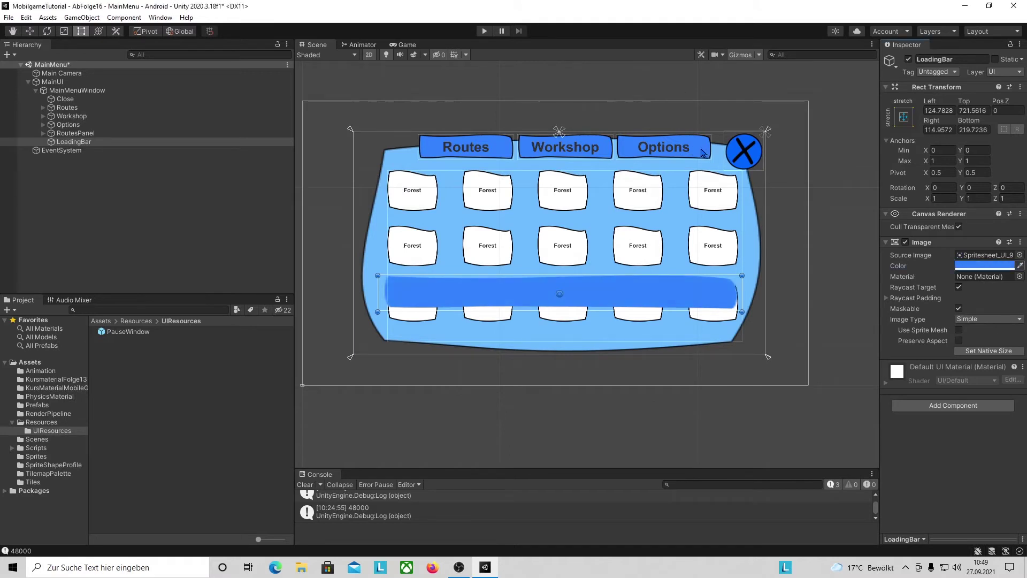
click(939, 406)
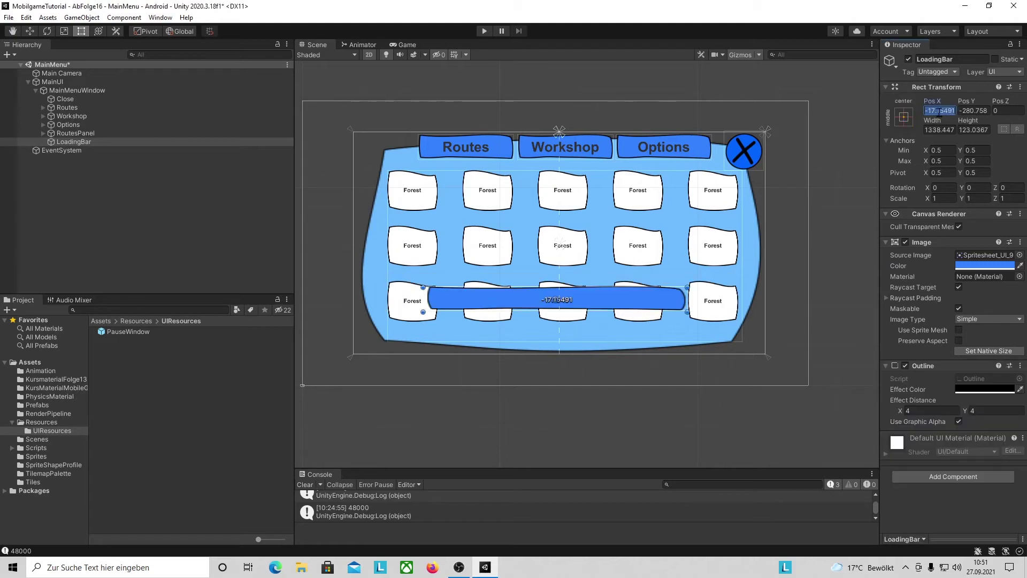
text(0)
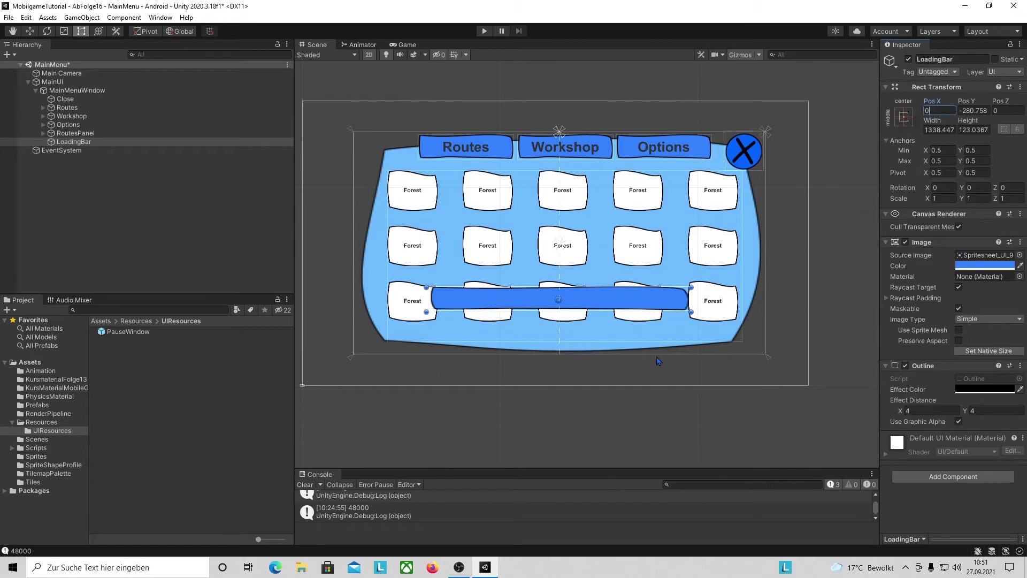
click(70, 143)
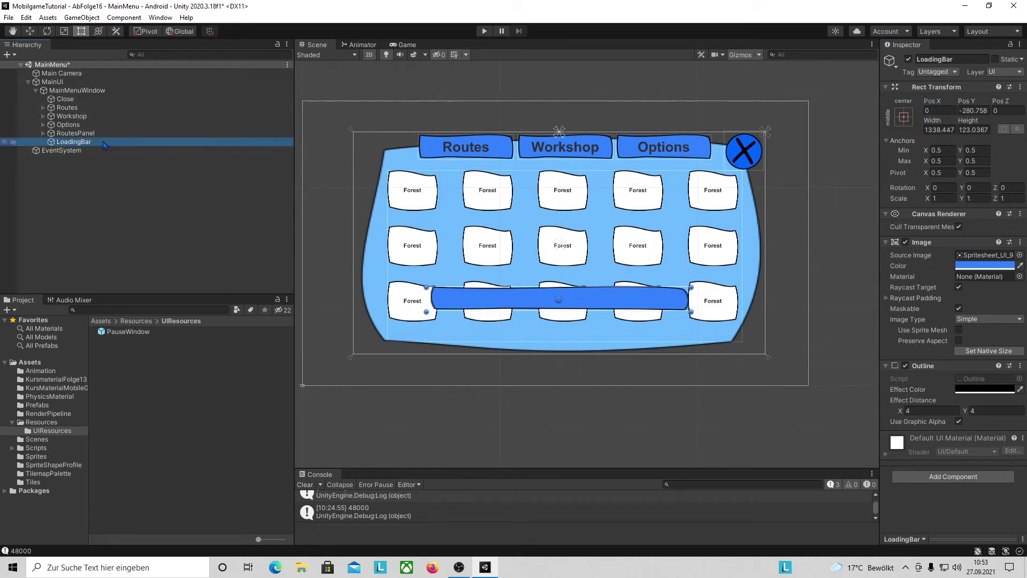
Add an Image child inside LoadingBar using the Square64 sprite
right_click(104, 144)
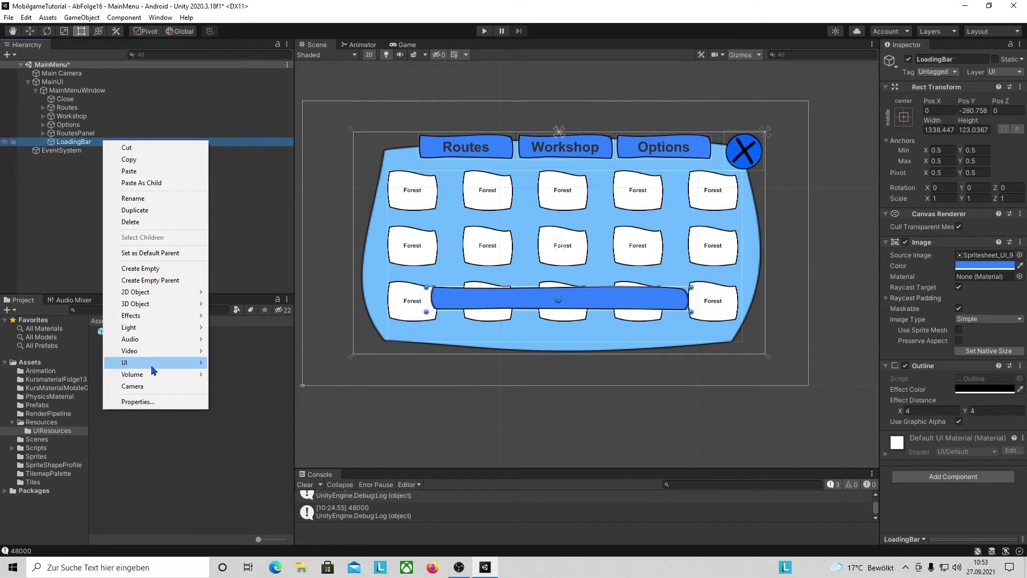
mouse_move(154, 370)
click(256, 390)
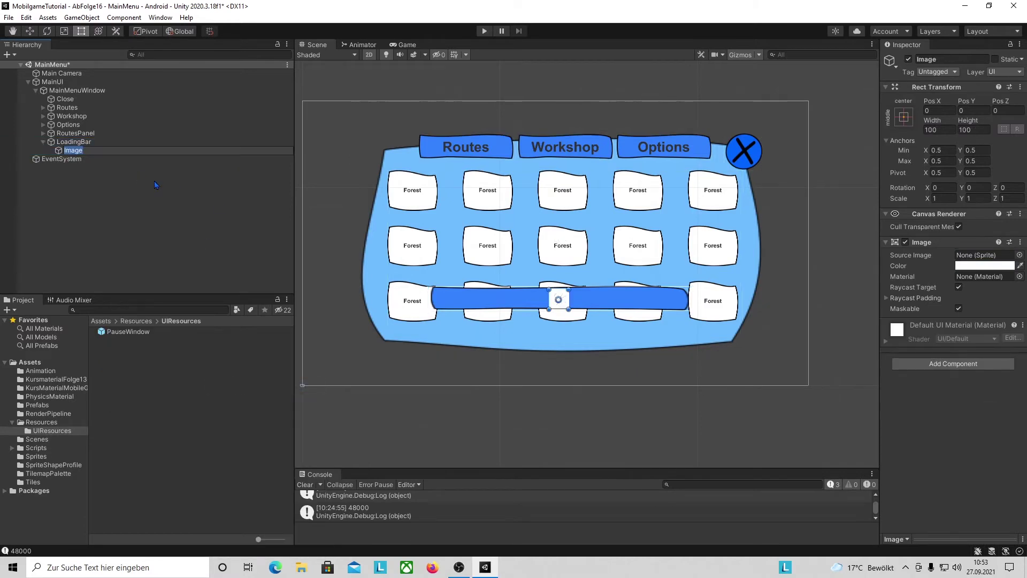
key(Return)
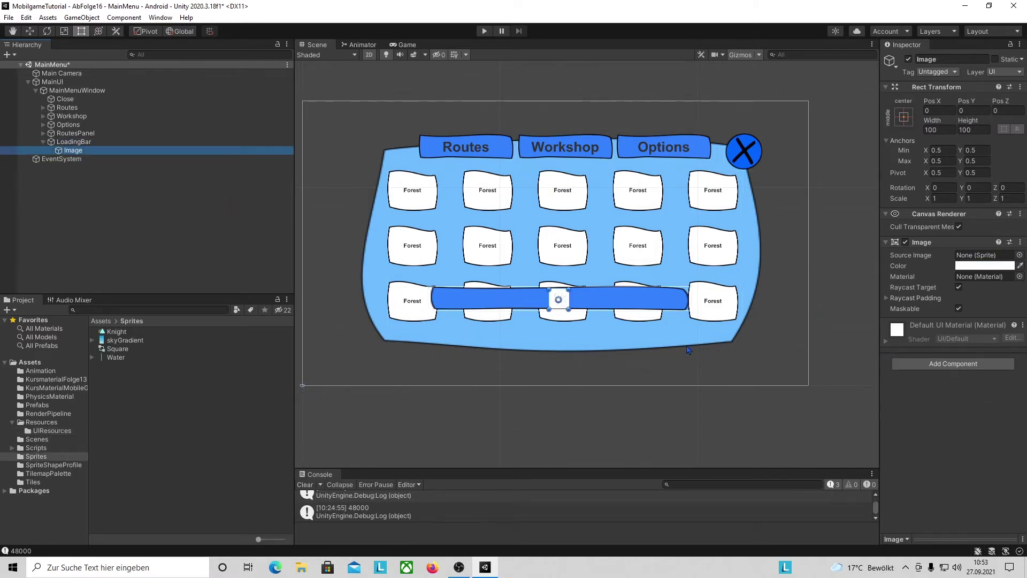
click(1019, 255)
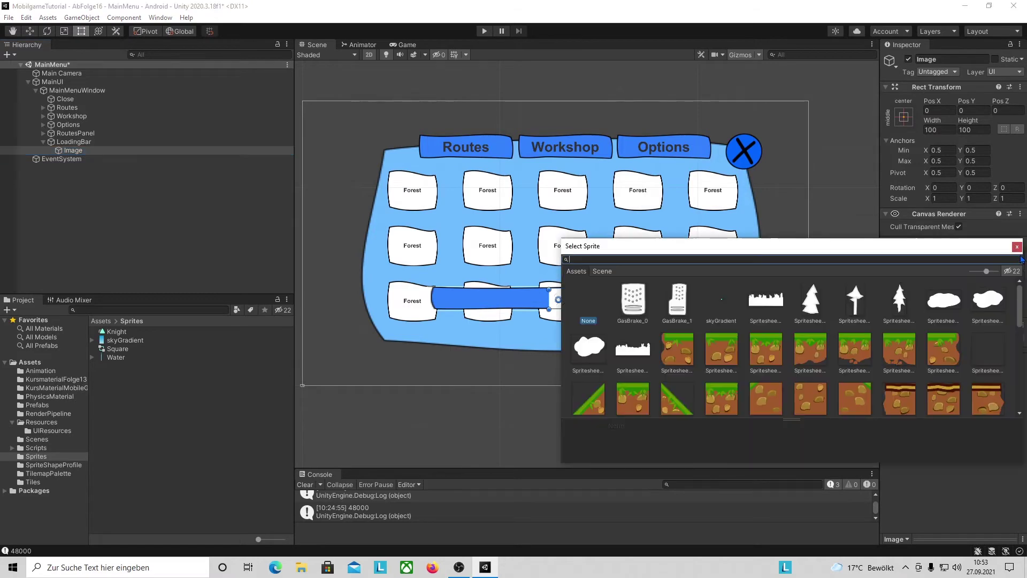
scroll(851, 363, down, 3)
scroll(850, 361, down, 2)
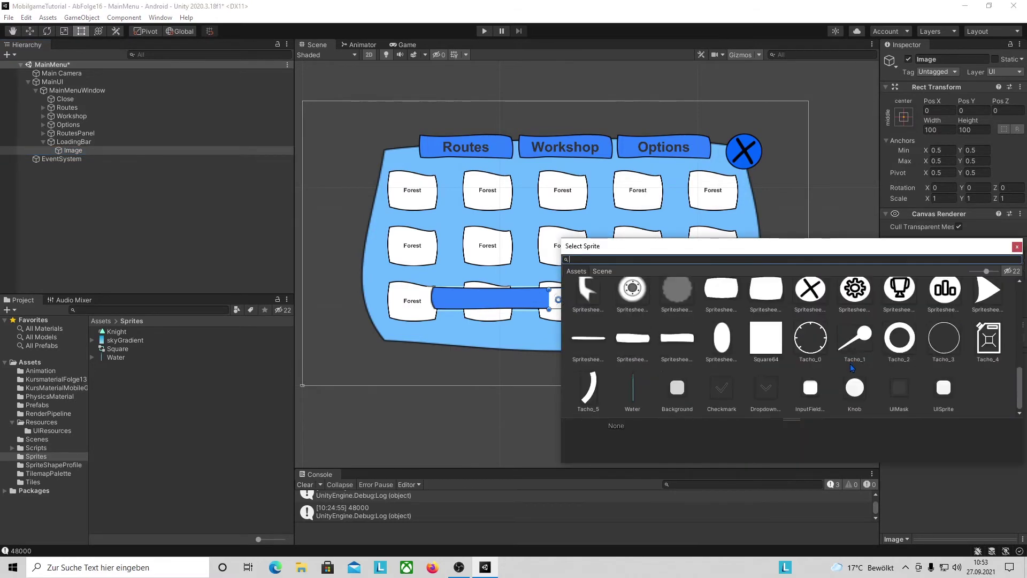
double_click(768, 342)
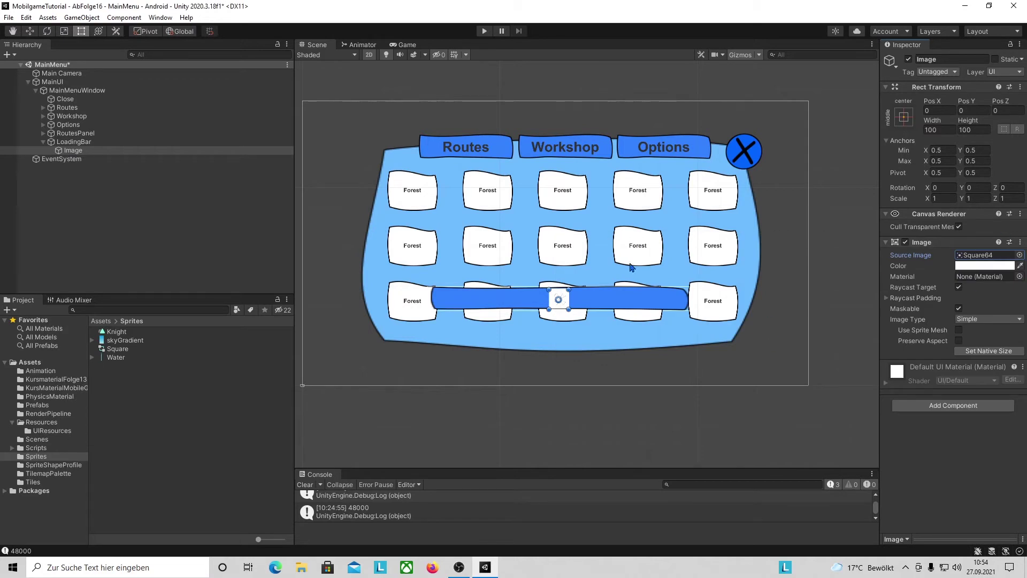
Stretch the inner image to about 1220 × 64.7 so it fills the bar
mouse_move(552, 301)
mouse_down()
mouse_move(442, 300)
mouse_move(490, 295)
mouse_up()
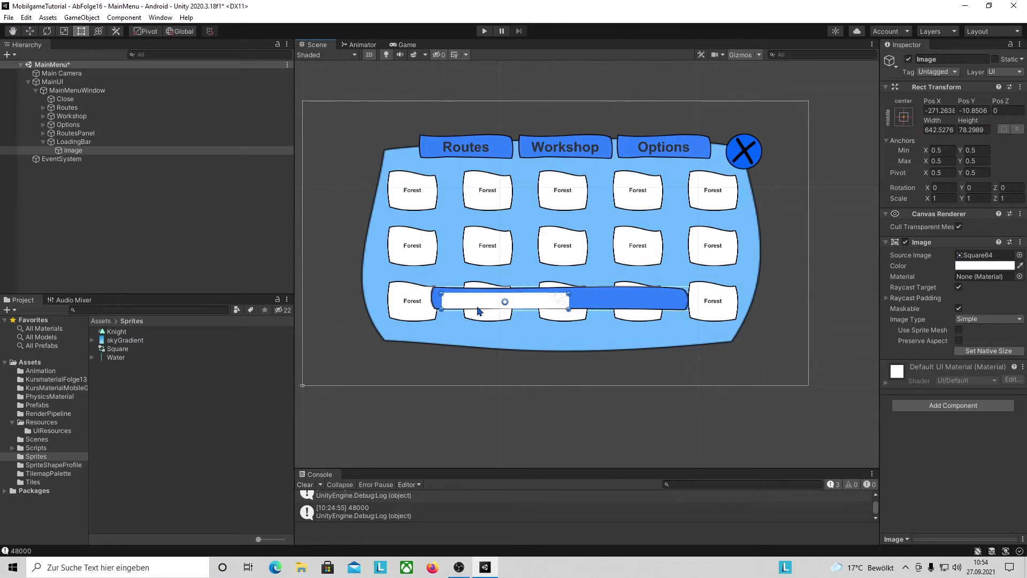
drag(454, 309, 456, 305)
drag(569, 300, 680, 306)
click(677, 306)
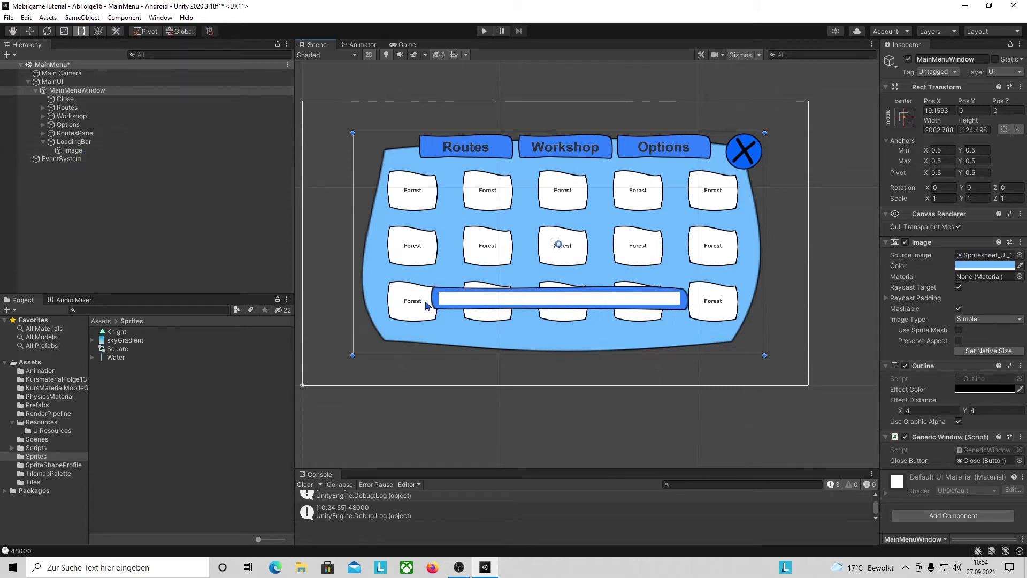
click(94, 152)
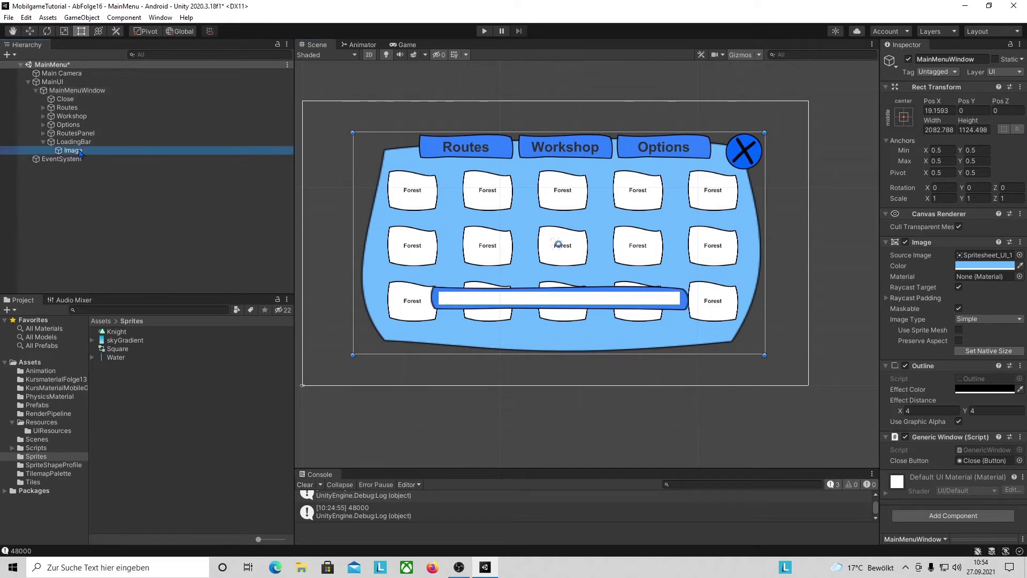
Make the inner image Filled with Horizontal fill method and test different Fill Amounts
click(998, 321)
click(994, 369)
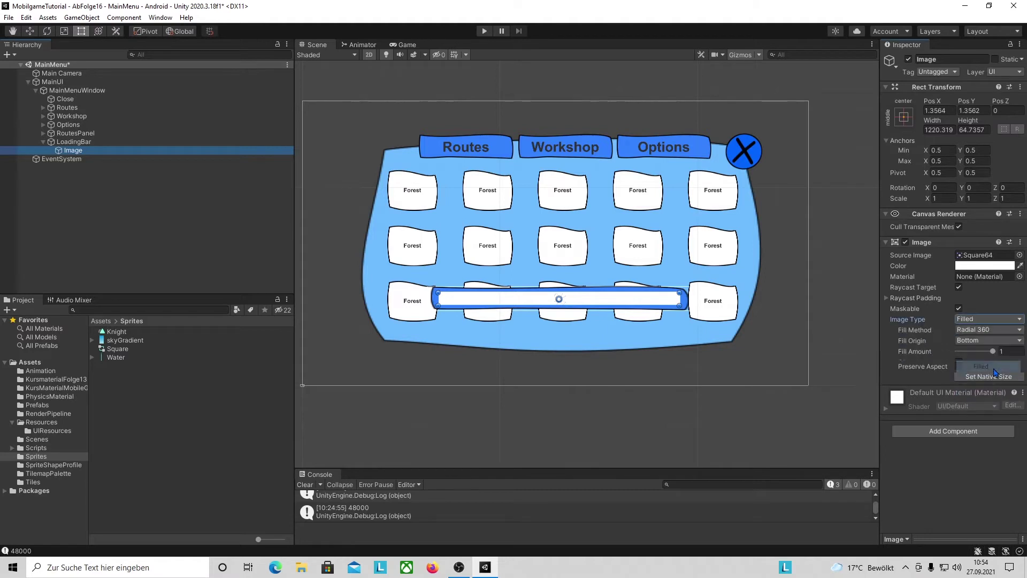
click(989, 331)
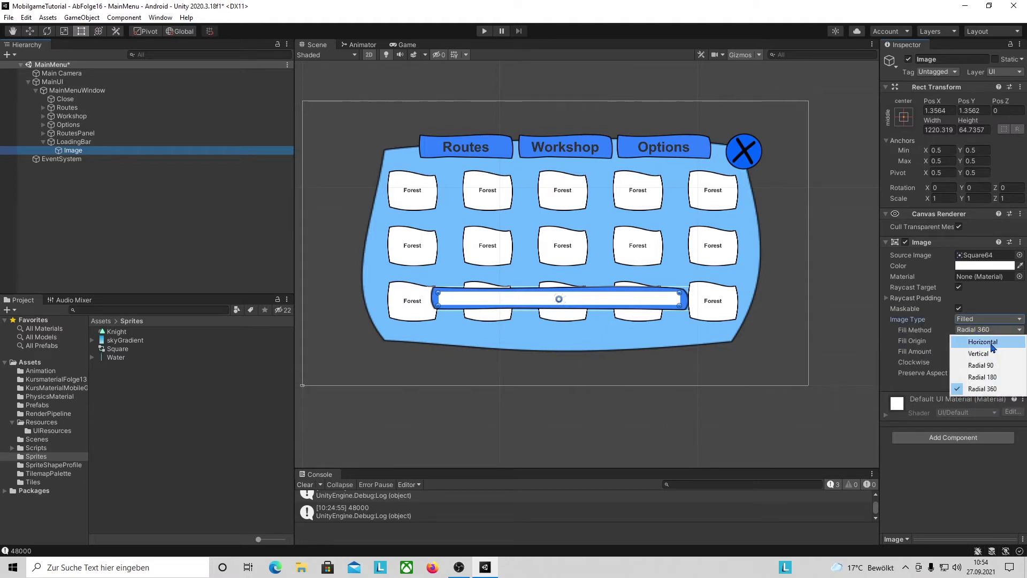
click(993, 344)
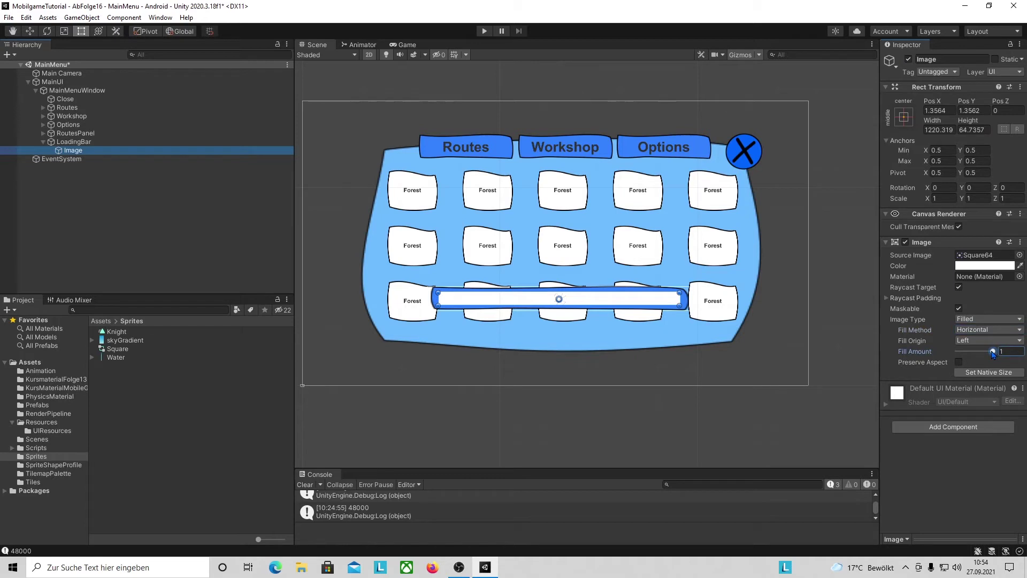
drag(994, 352, 958, 352)
mouse_move(962, 351)
mouse_down()
mouse_move(958, 361)
mouse_move(1006, 362)
mouse_up()
mouse_move(992, 352)
mouse_down()
mouse_move(967, 357)
mouse_move(1015, 363)
mouse_up()
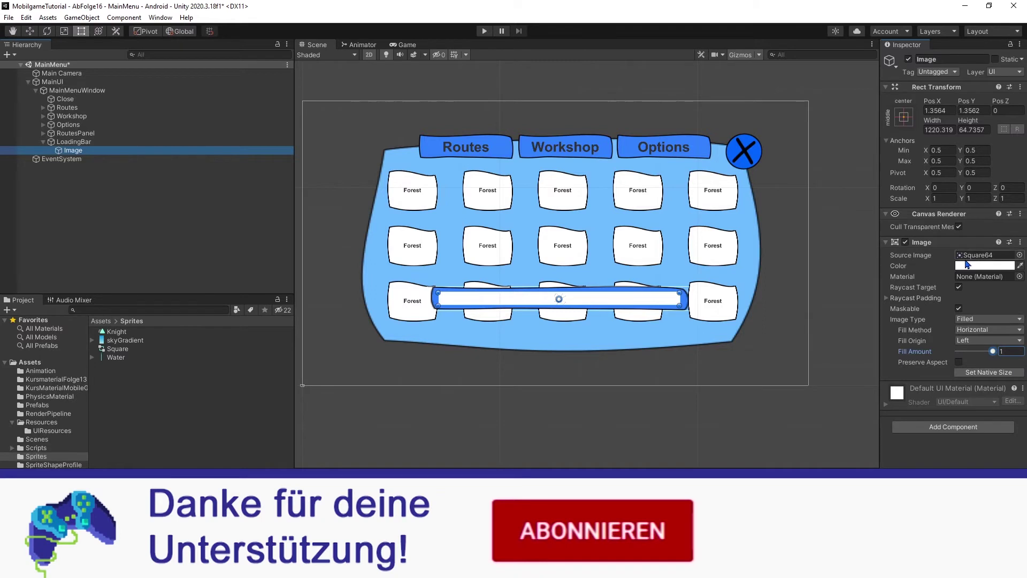
Colour the bar image tan E0AB6B
click(986, 267)
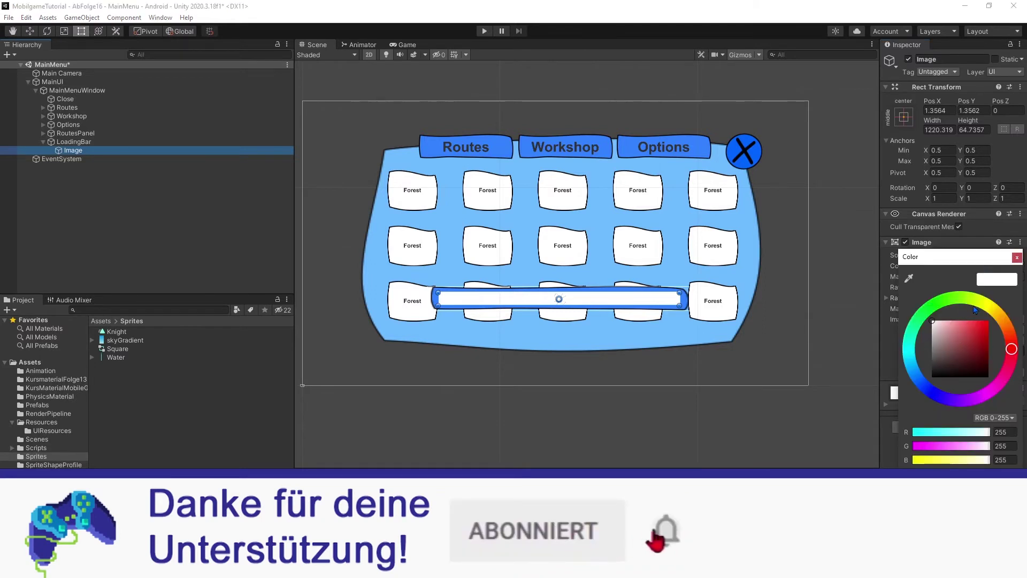
click(980, 311)
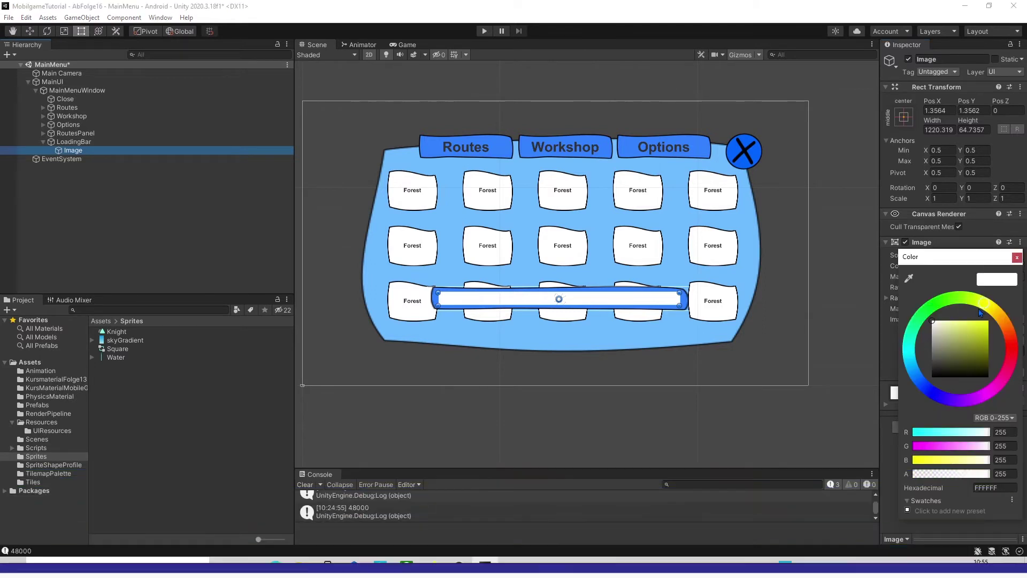
drag(980, 313, 1004, 318)
click(962, 325)
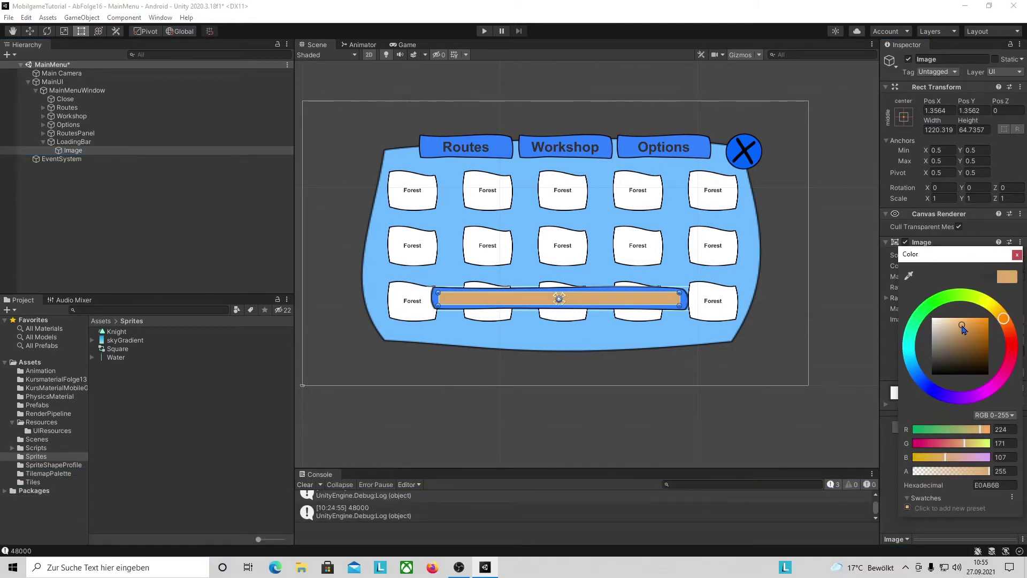
click(600, 361)
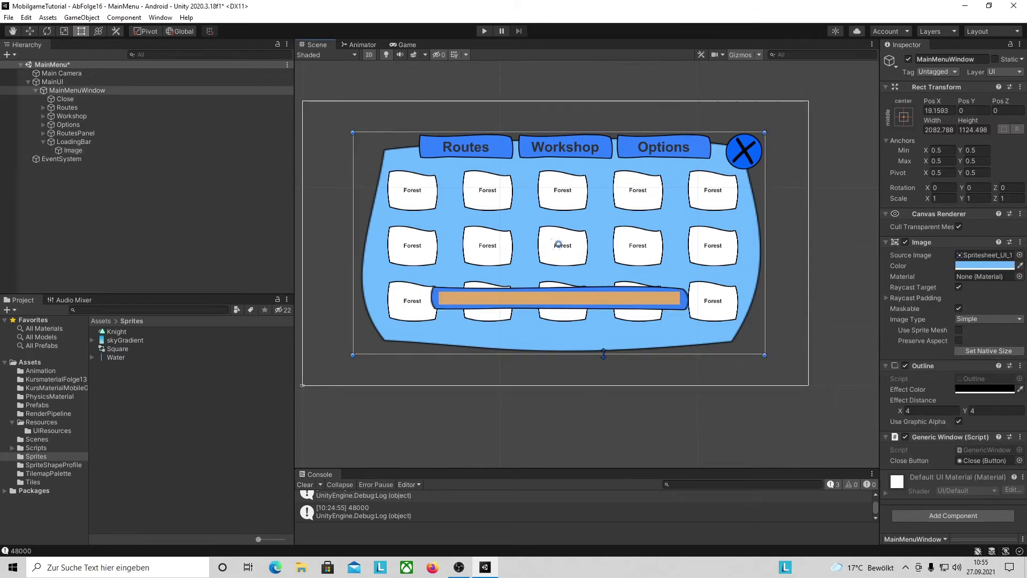
click(546, 411)
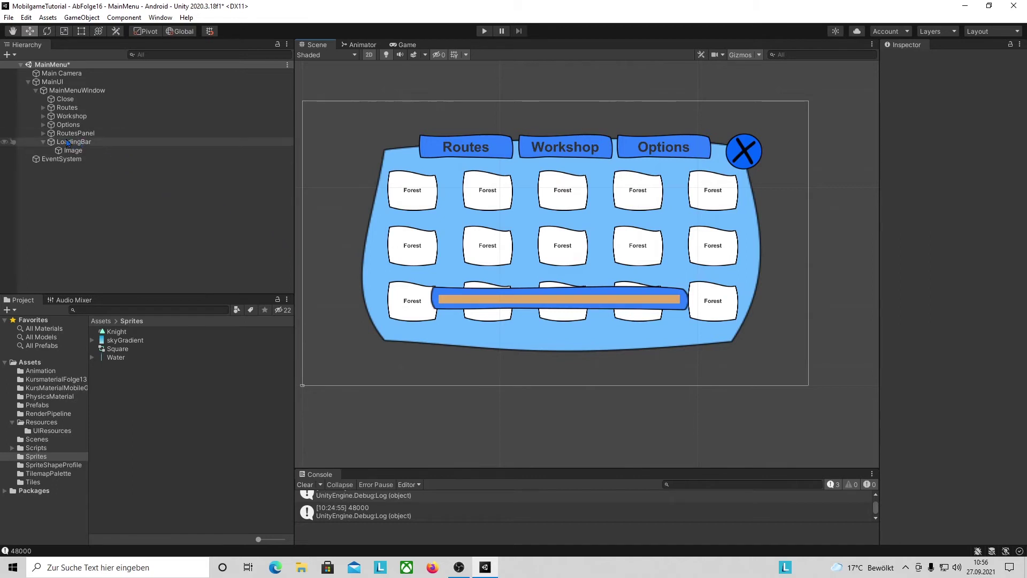
Create a MainUI C# script in the Scripts folder and open it in Visual Studio
click(44, 142)
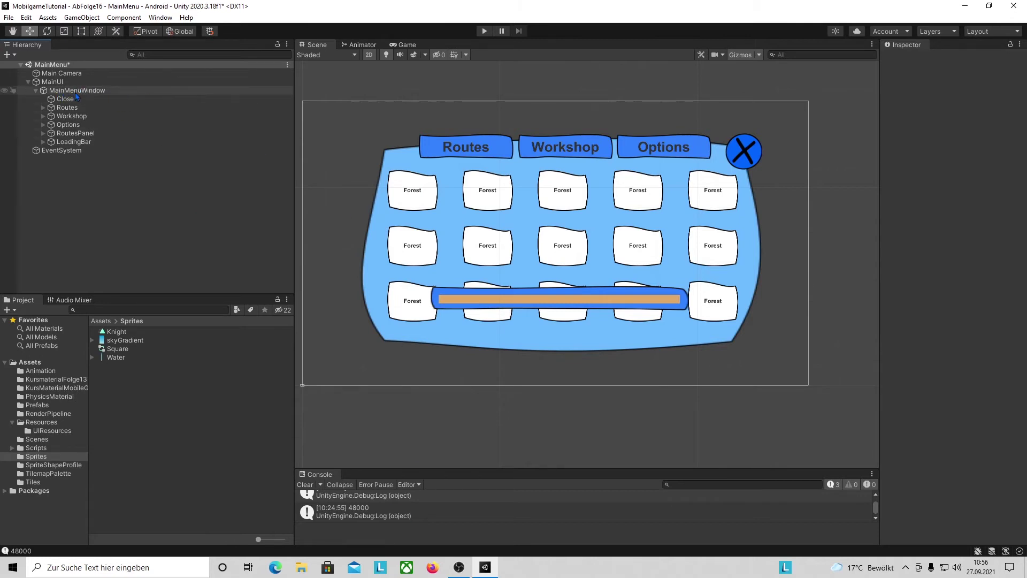
click(36, 448)
right_click(147, 434)
mouse_move(182, 160)
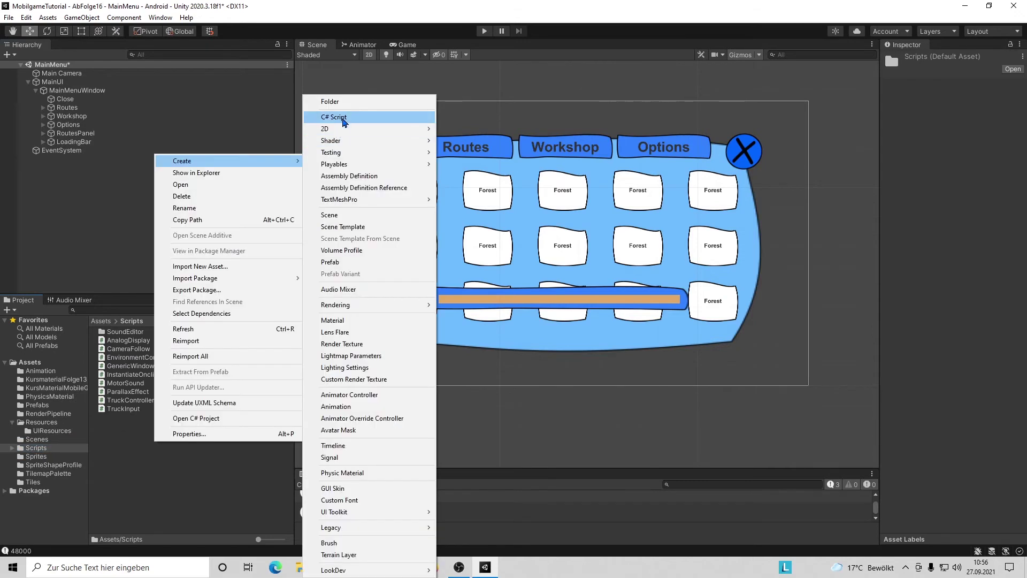
click(343, 121)
text(MainUI)
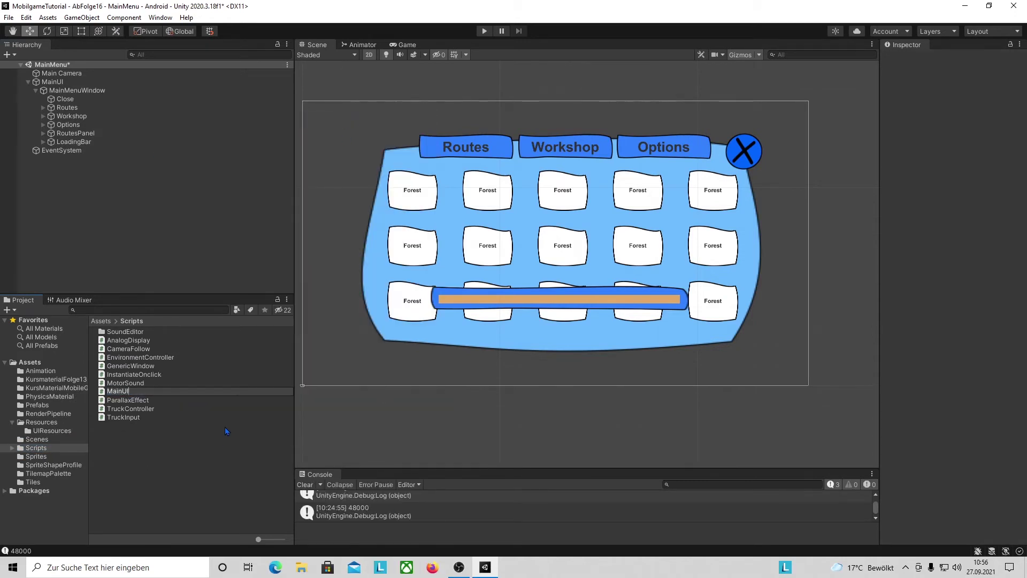
key(Return)
double_click(118, 391)
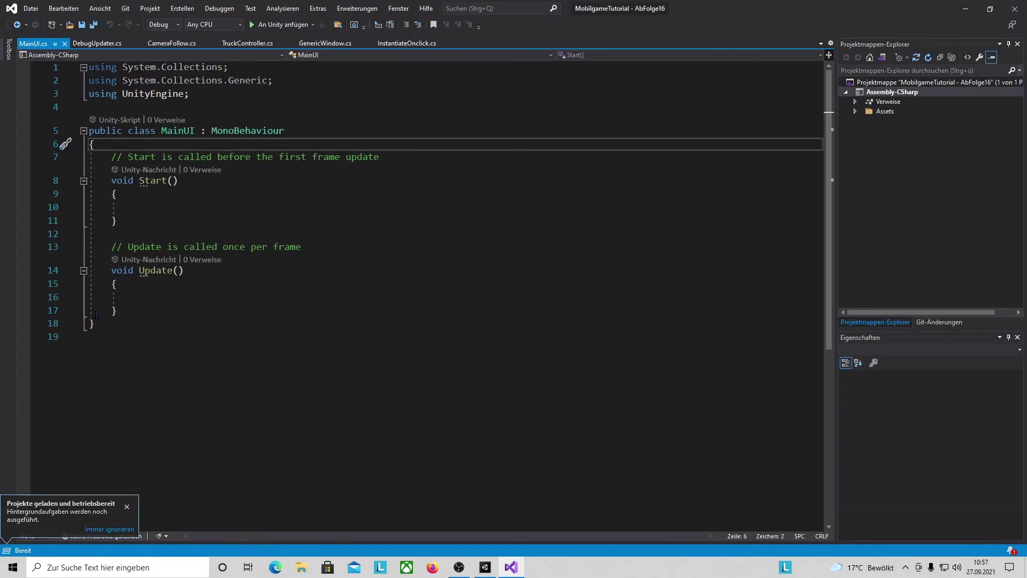
Add public void StartLevel(string levelName) below Update in MainUI.cs, fixing the levekName typo
click(115, 314)
key(Return)
key(Return)
key(Return)
key(Up)
key(Up)
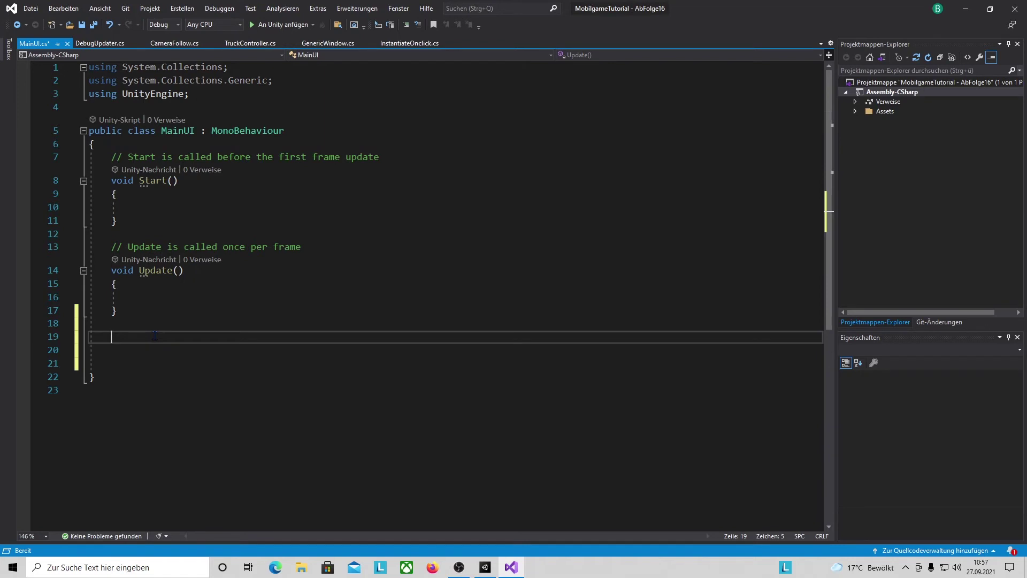
text(public void StartLevel()
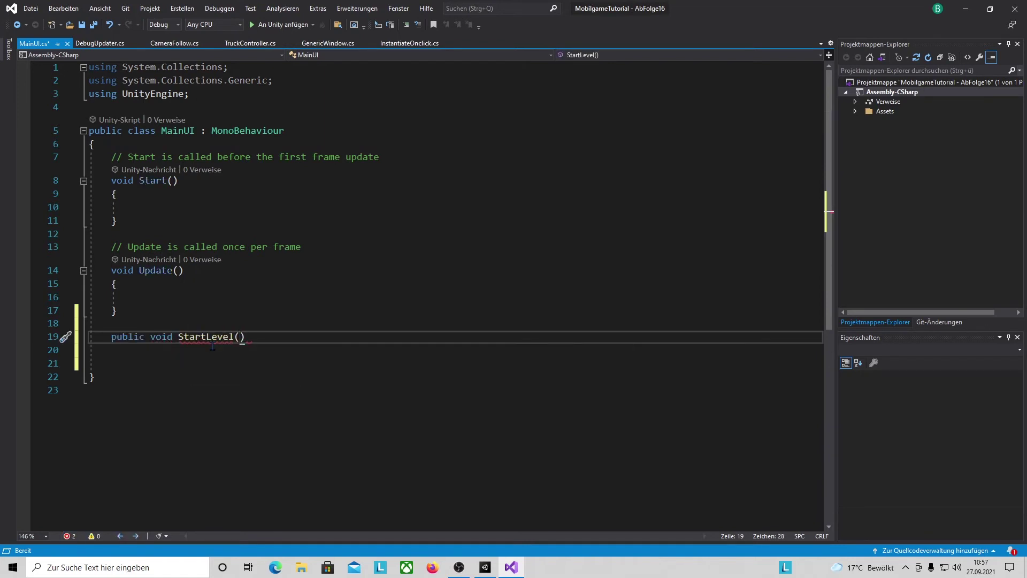
text(string levekName)
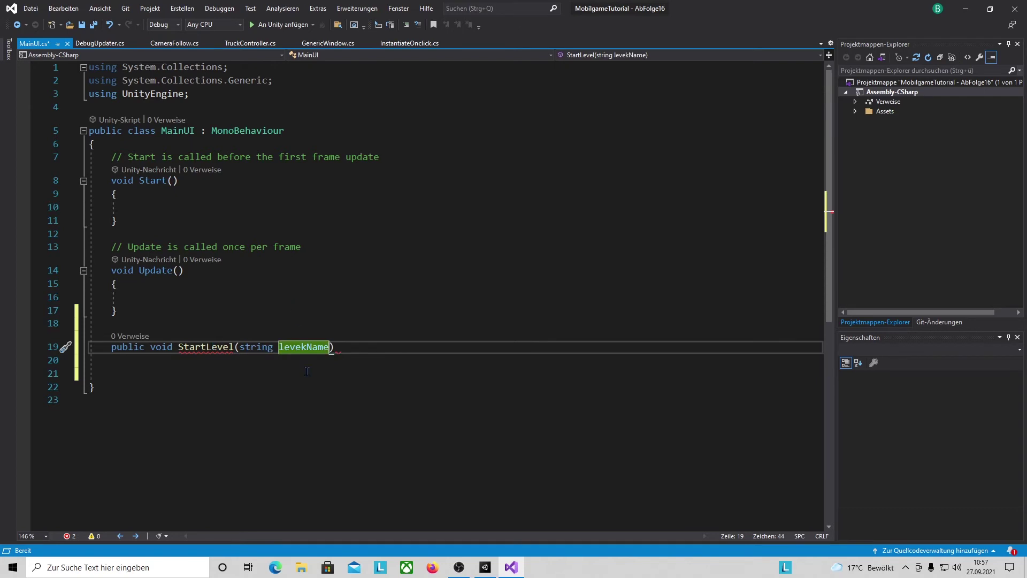
click(306, 348)
key(BackSpace)
text(l)
click(349, 350)
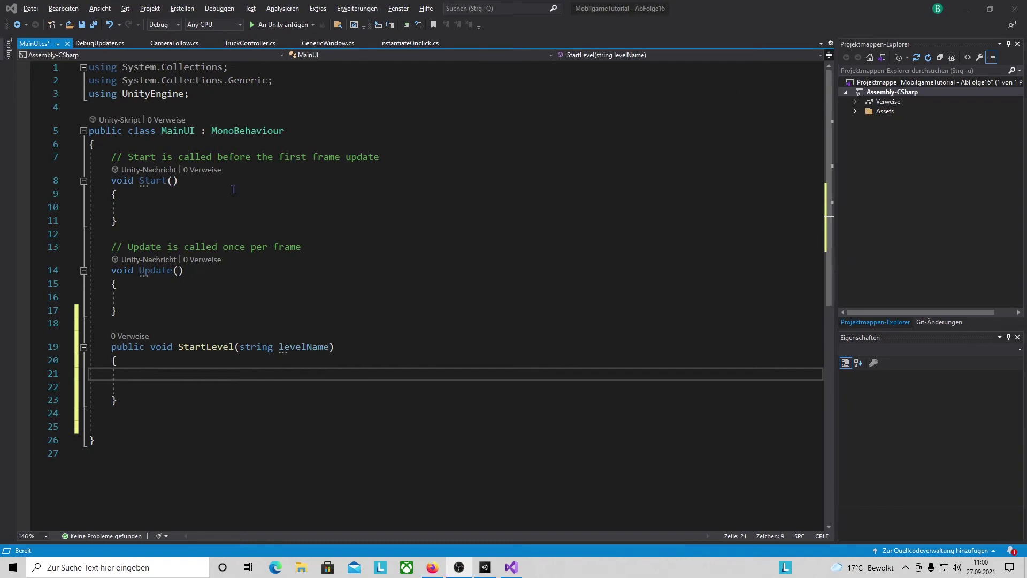
click(148, 140)
key(Return)
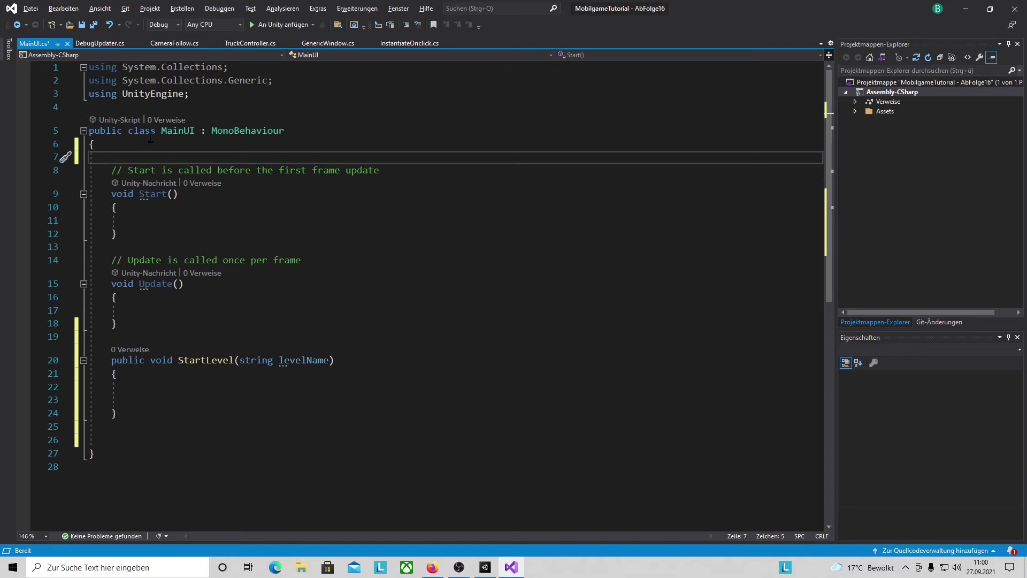
Declare a [SerializeField] GameObject[] windows; field at the top of the MainUI class
text([SerializeField] )
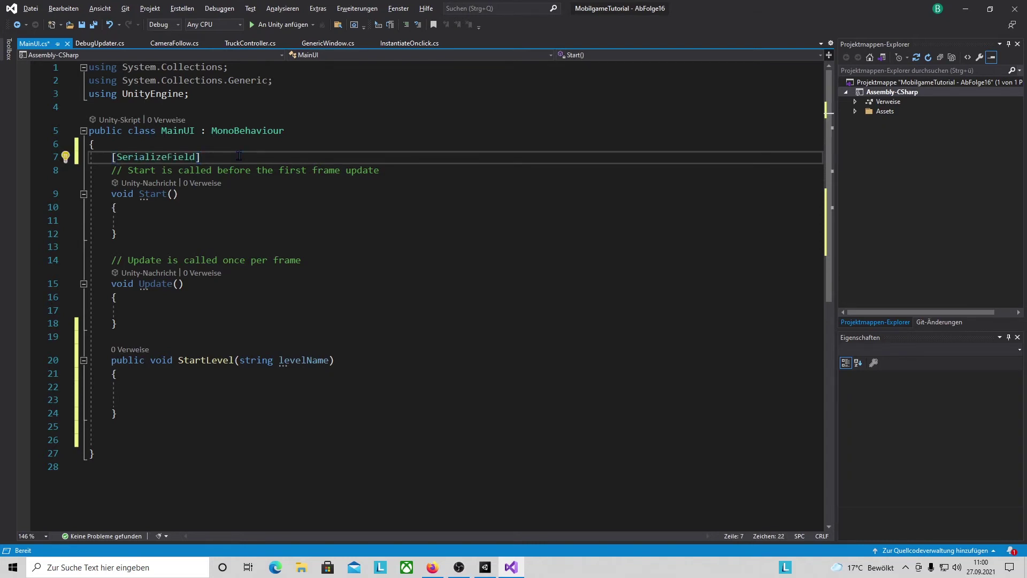
text(Ga)
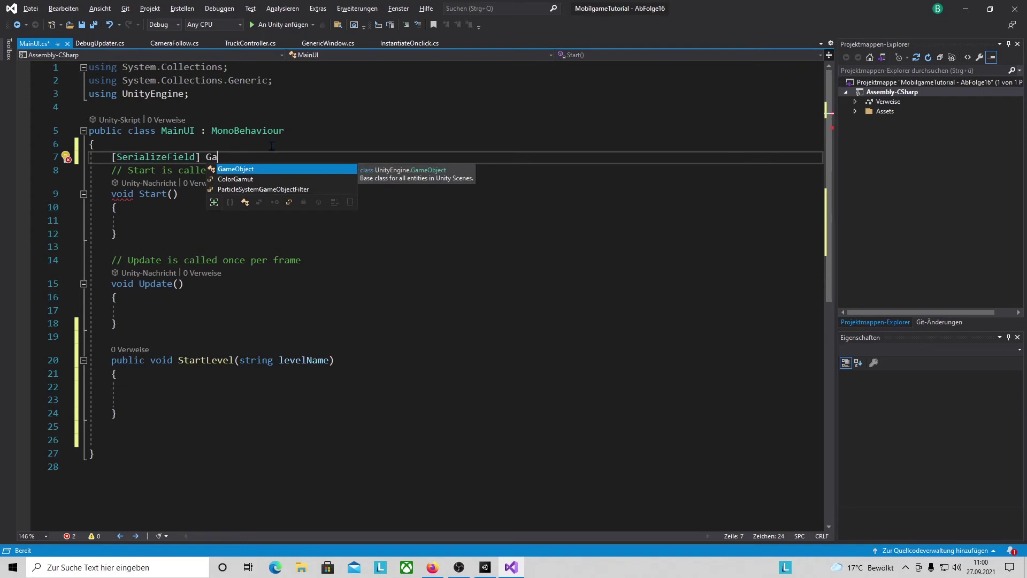
text(meObject[])
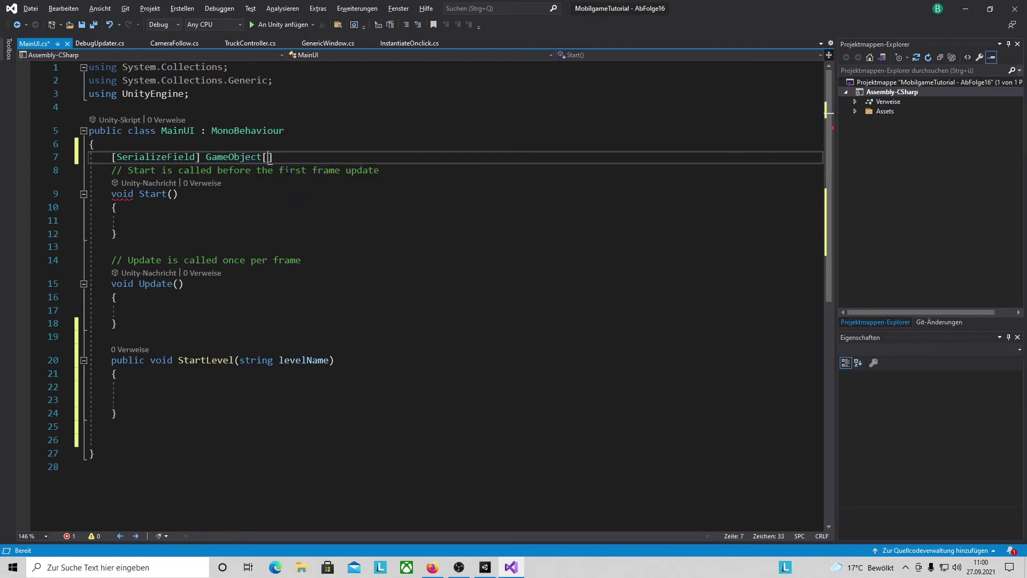
text( window)
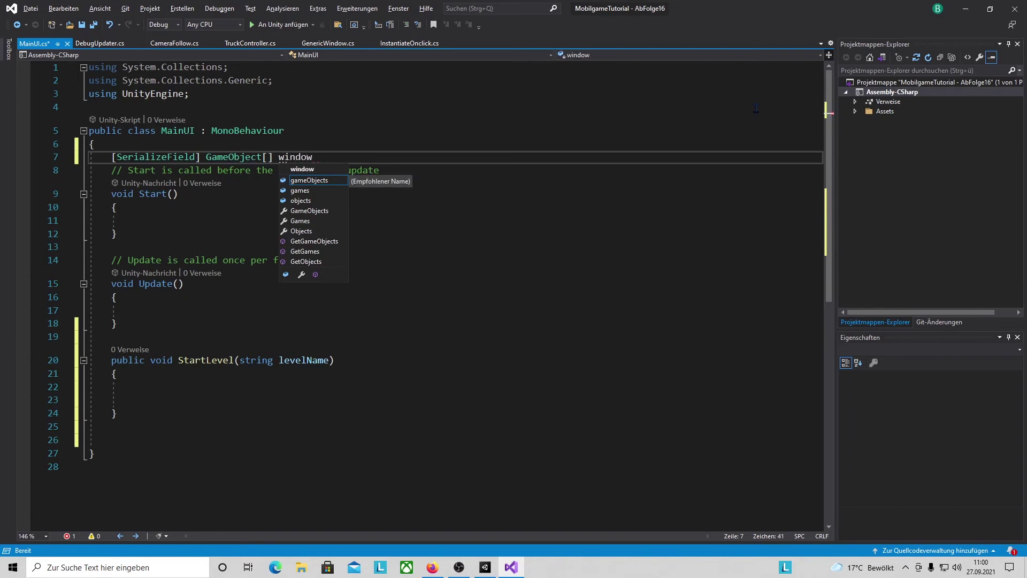
text(s)
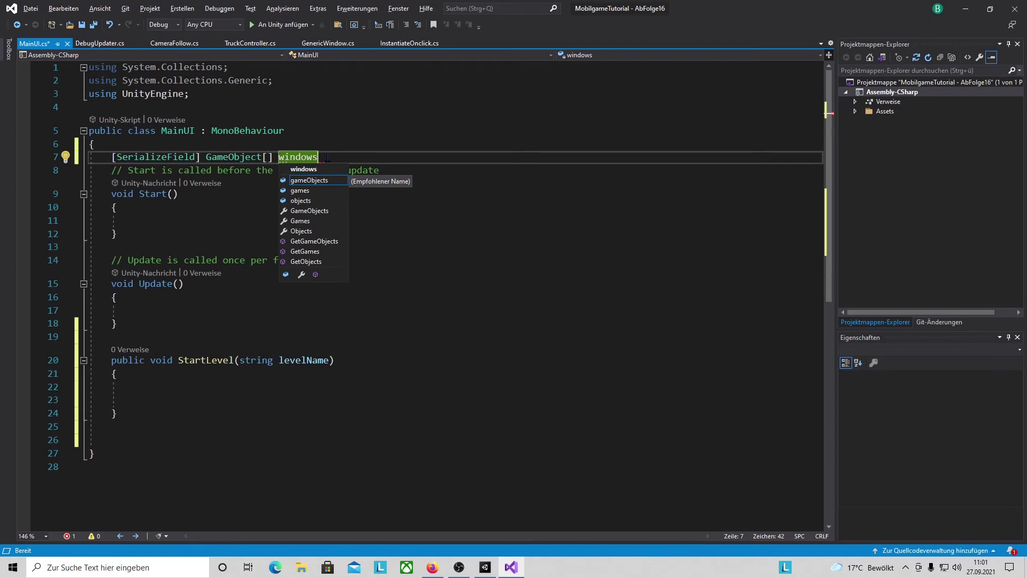
text(;)
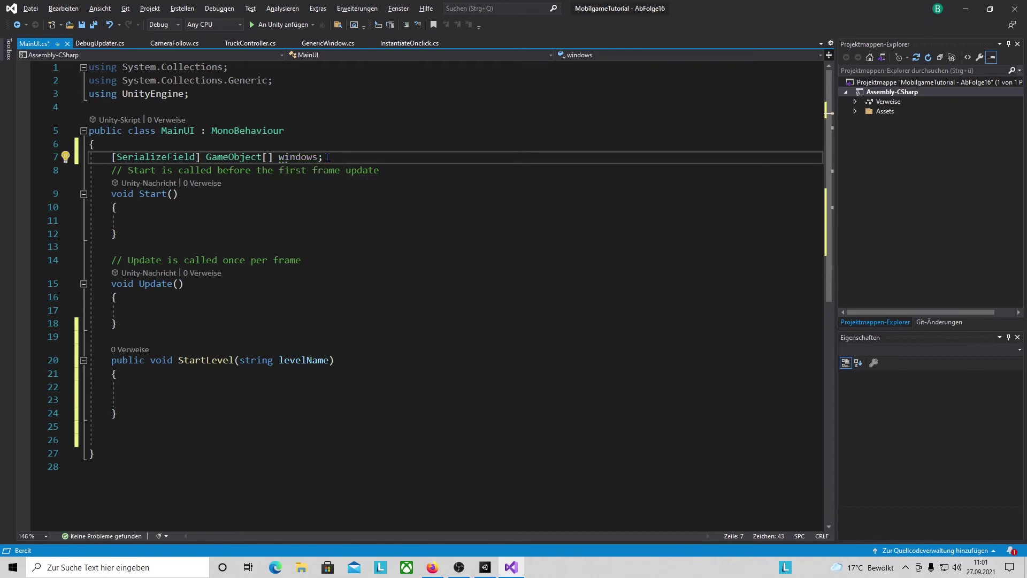
key(Return)
click(134, 430)
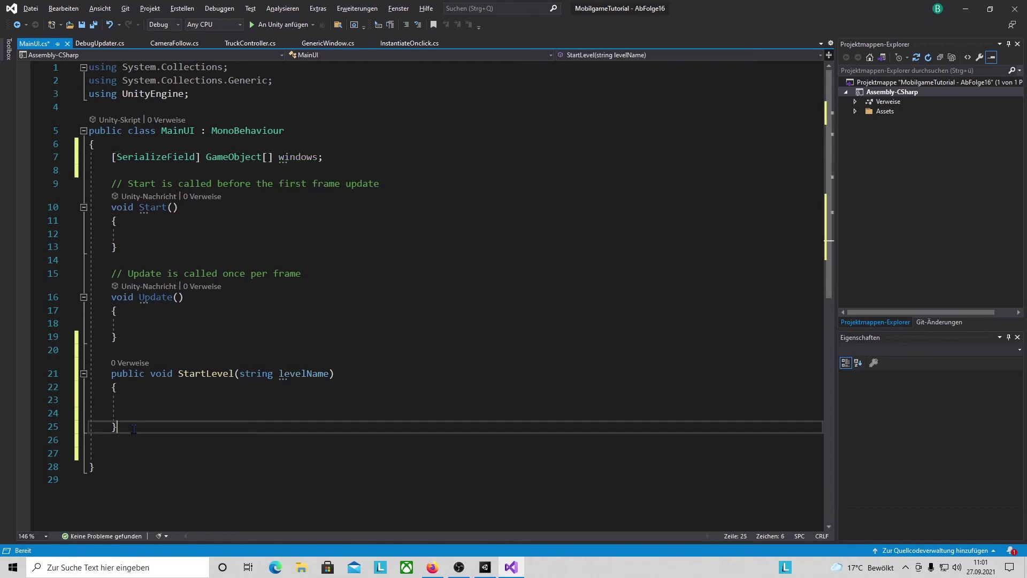
Add a public void ShowWindow(int windowNumber) method below StartLevel and start its body with {
key(Return)
key(Return)
text(public void)
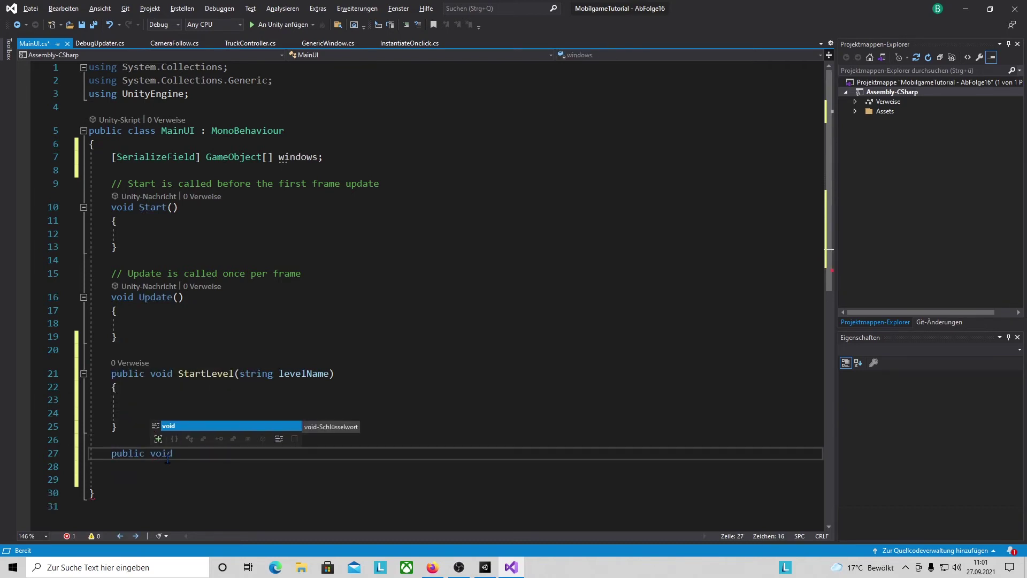
text( ShowWindow()
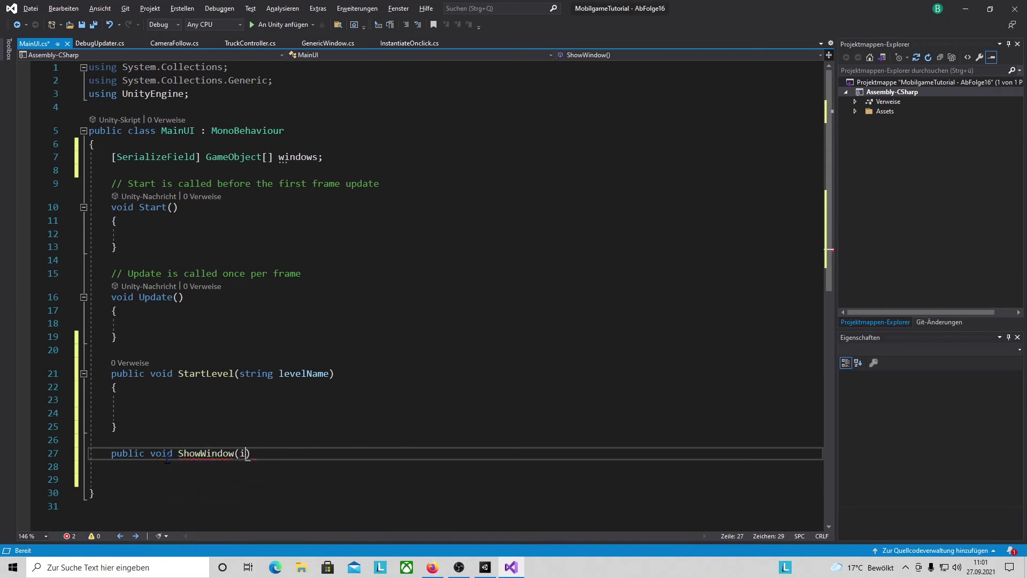
text(int windowNumber)
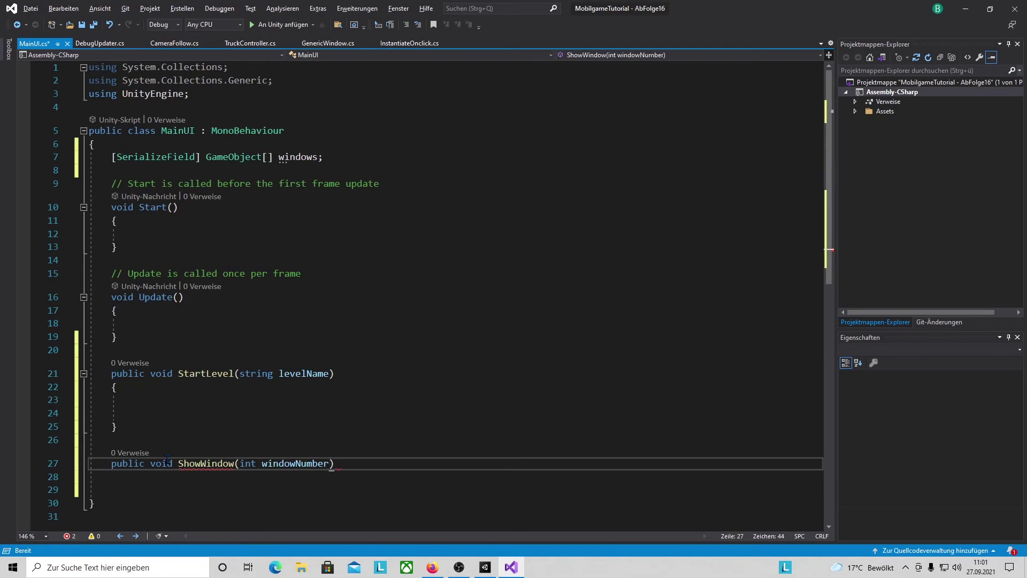
click(356, 461)
key(Return)
text({)
key(Return)
scroll(374, 375, down, 2)
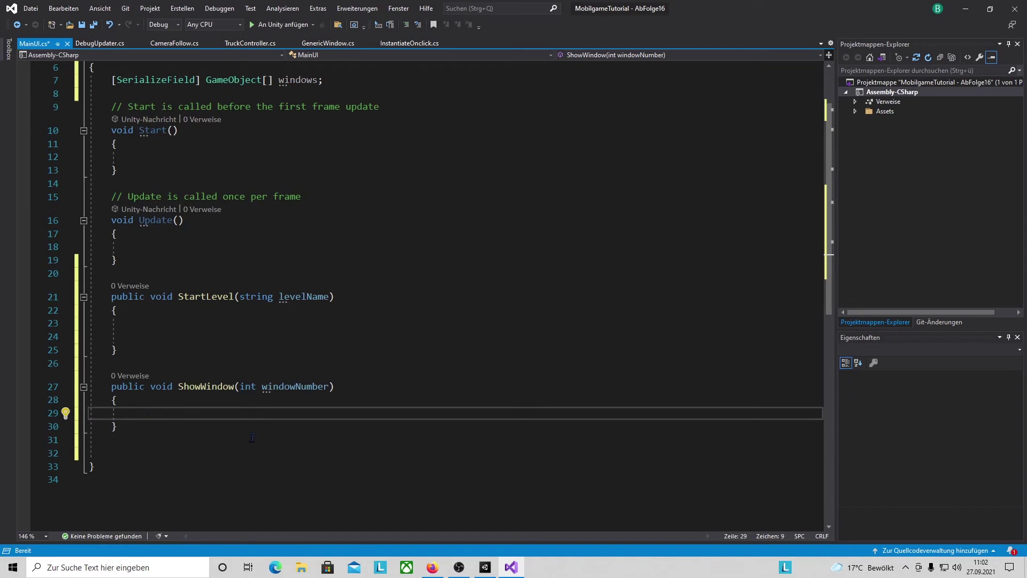
Insert a for loop in ShowWindow that runs over windows.Length
text(for)
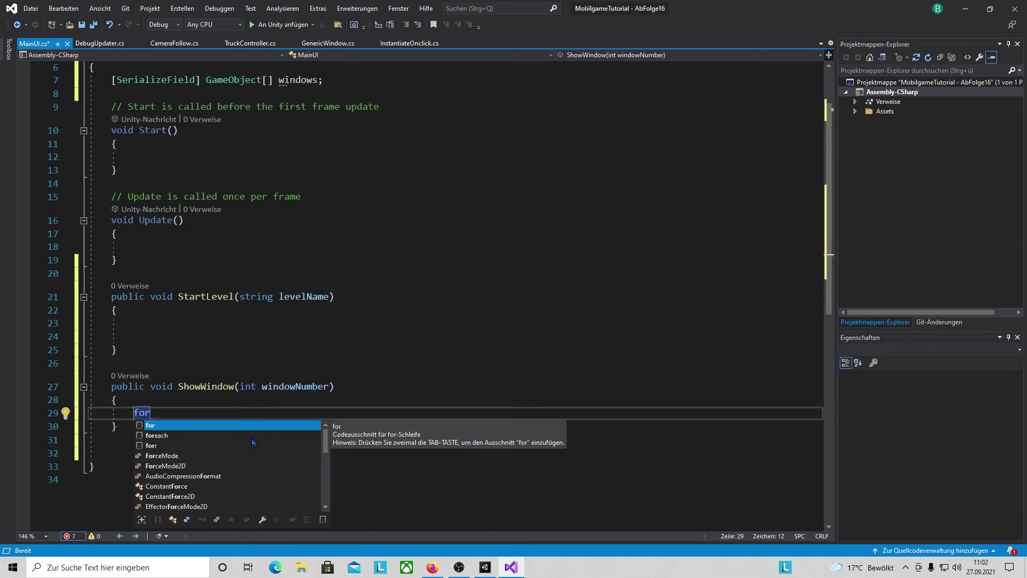
key(Tab)
key(Tab)
click(248, 418)
text(w)
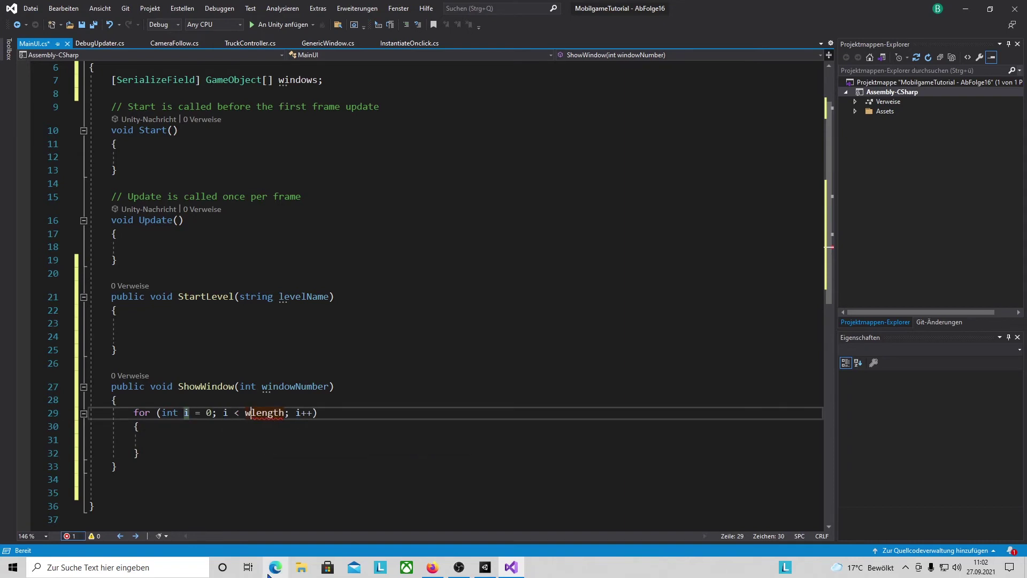
text(indows)
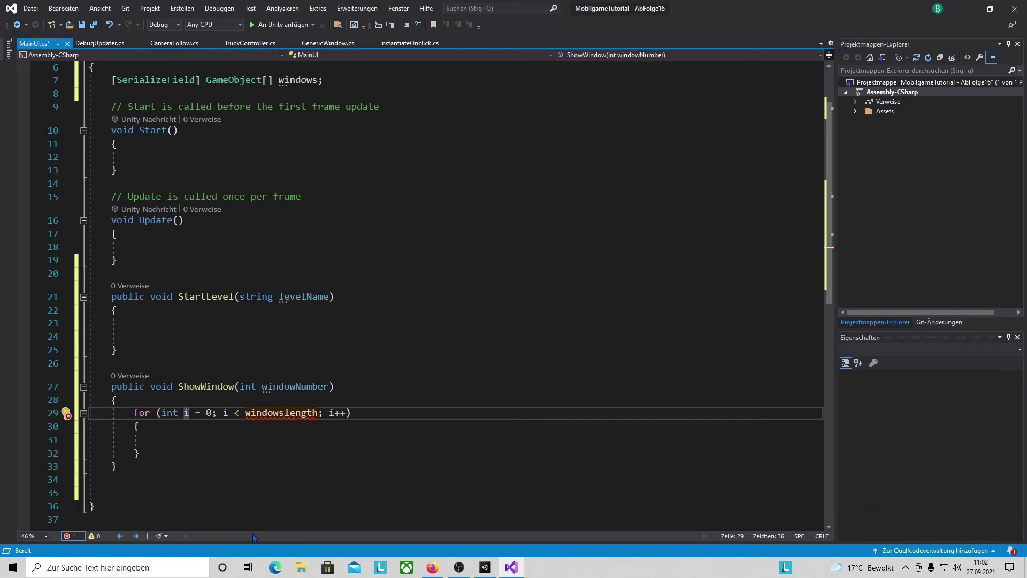
text(.)
key(Delete)
text(L)
click(186, 441)
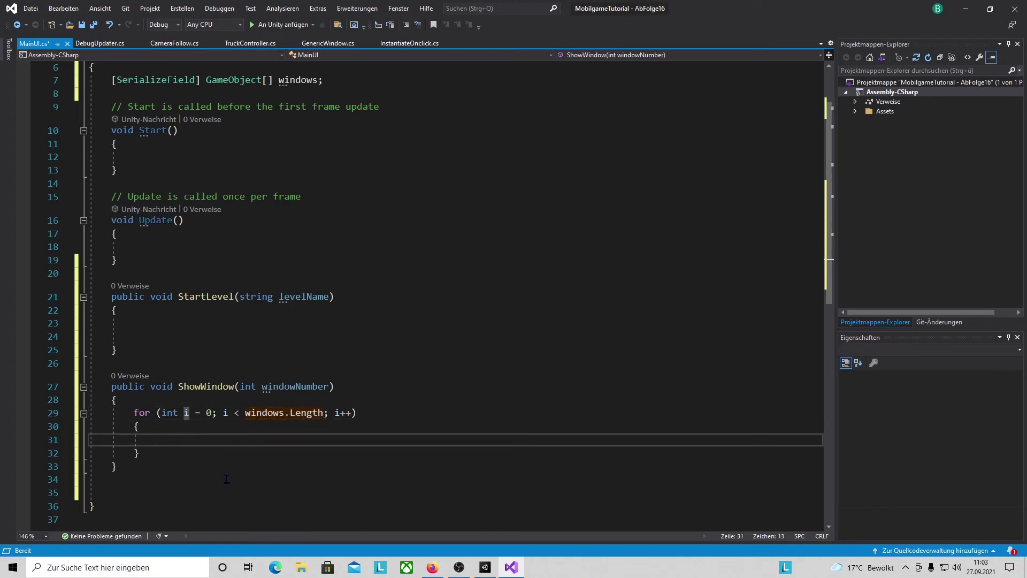
Activate windows[i] when it matches windowNumber, deactivate it otherwise, and save MainUI.cs
text(if)
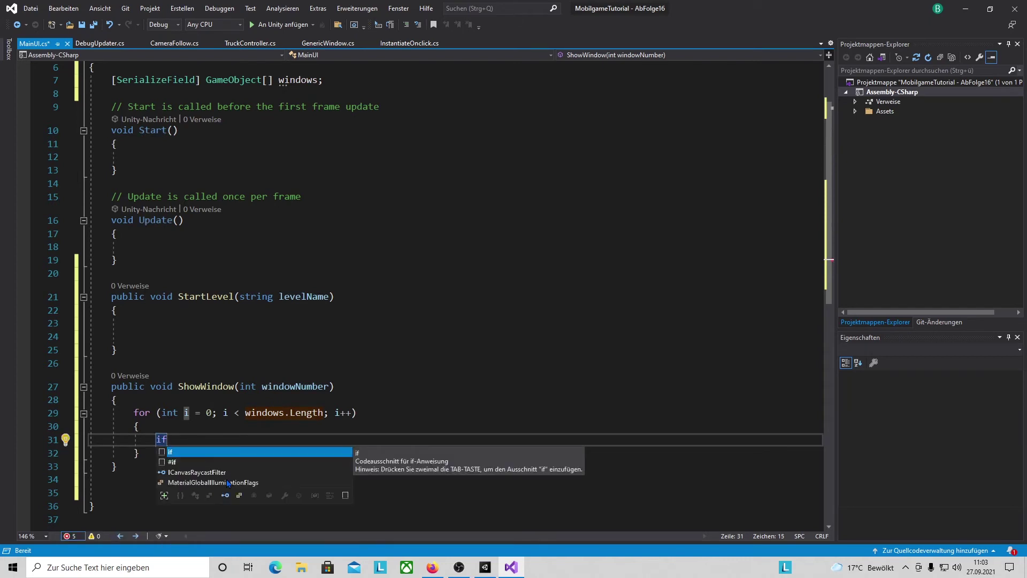
text((windowNumber==)
text(1){)
key(Return)
text(windows[)
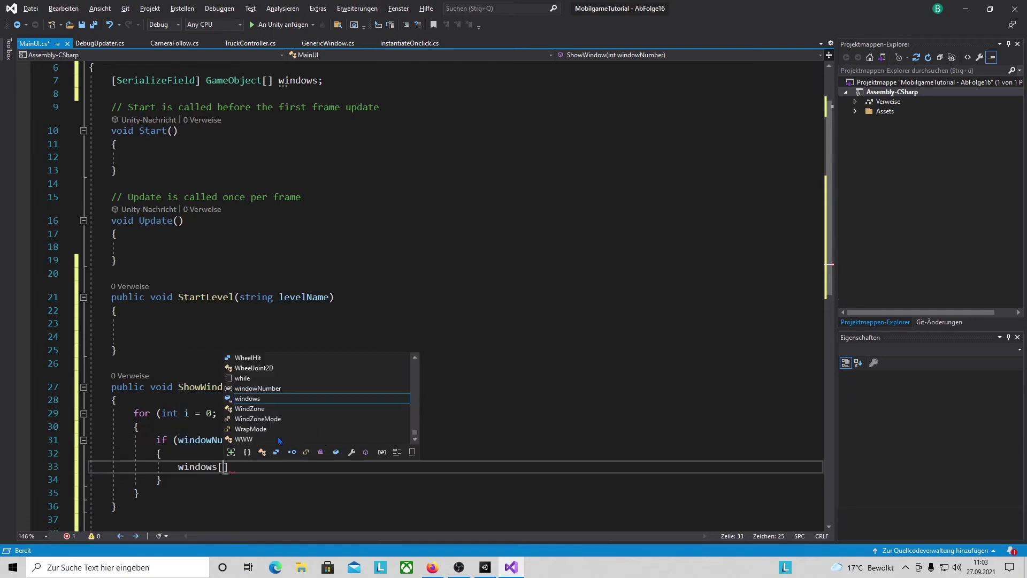
text(i].SetActive(t)
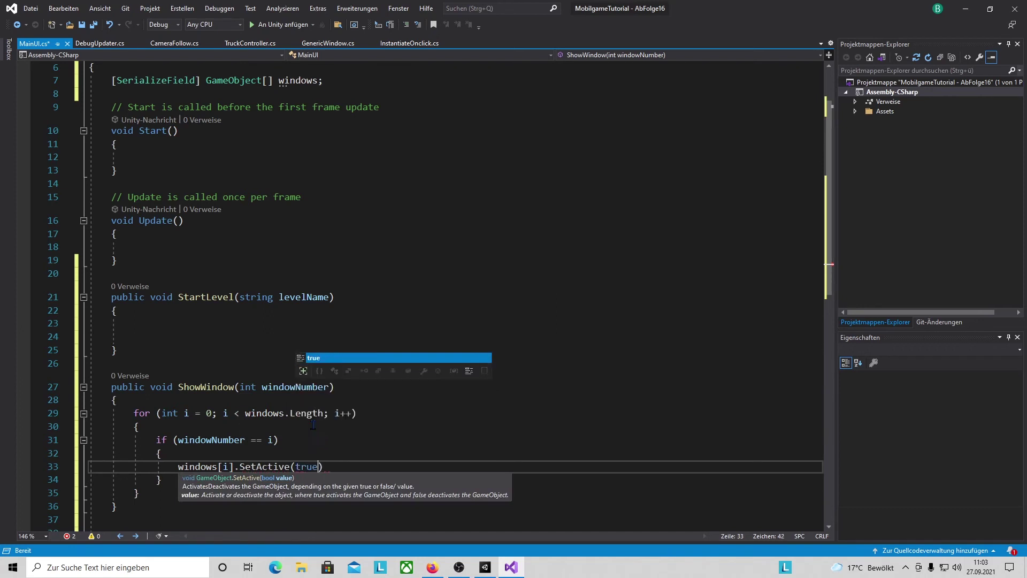
text(rue);)
click(175, 480)
key(Return)
text(else {)
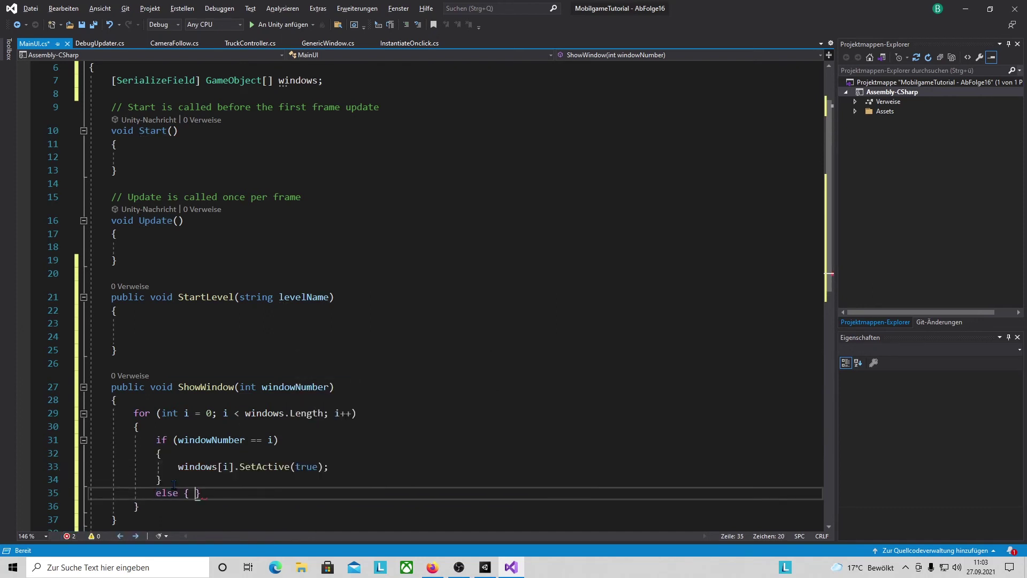
key(Return)
text(windows[i].SetActive(true);)
double_click(307, 442)
text(false)
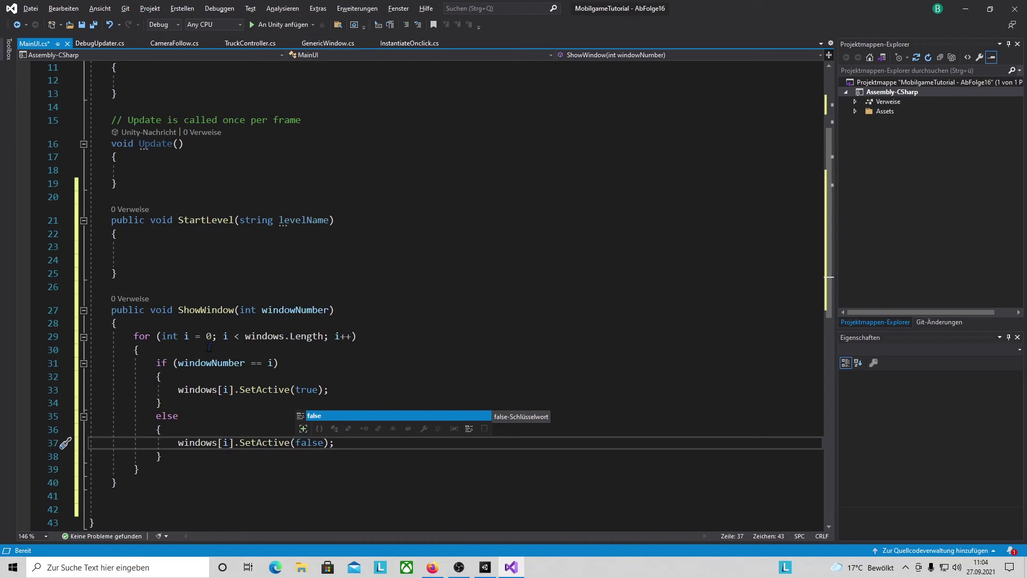
click(93, 25)
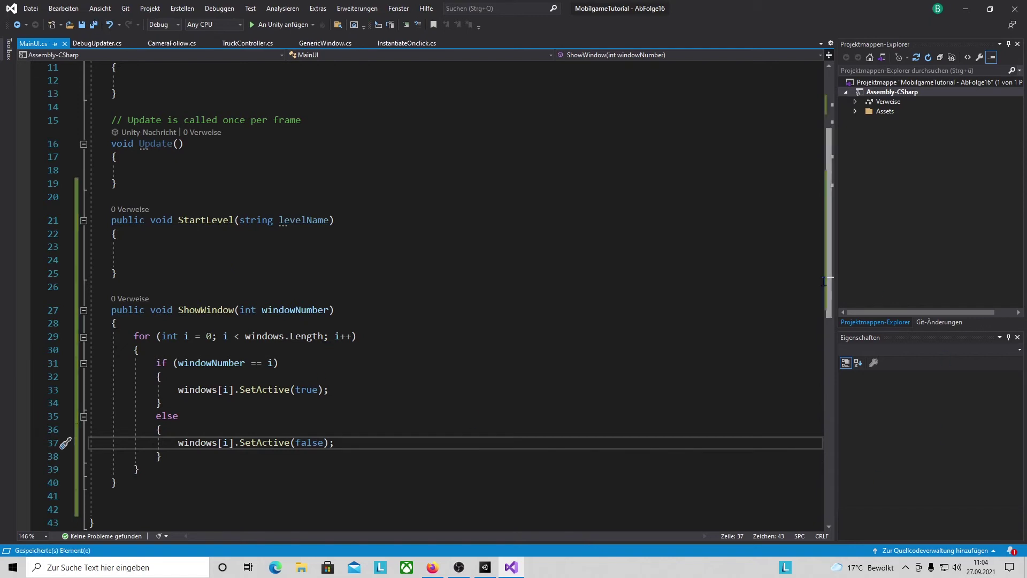
drag(827, 294, 842, 246)
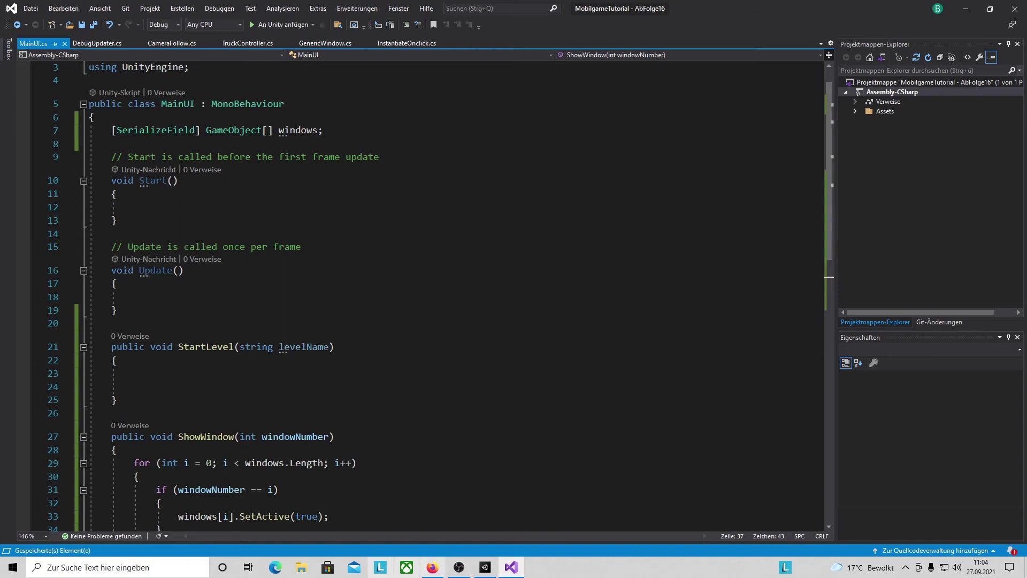
Back in Unity, delete the fifteen Forest buttons from WorkshopPanel and OptionsPanel in the Hierarchy
click(488, 570)
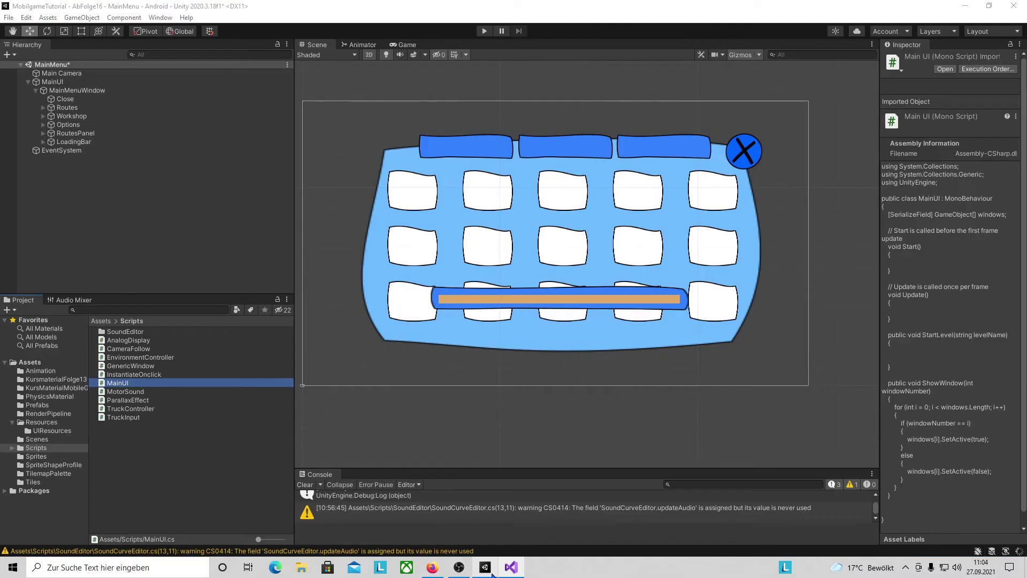
click(89, 135)
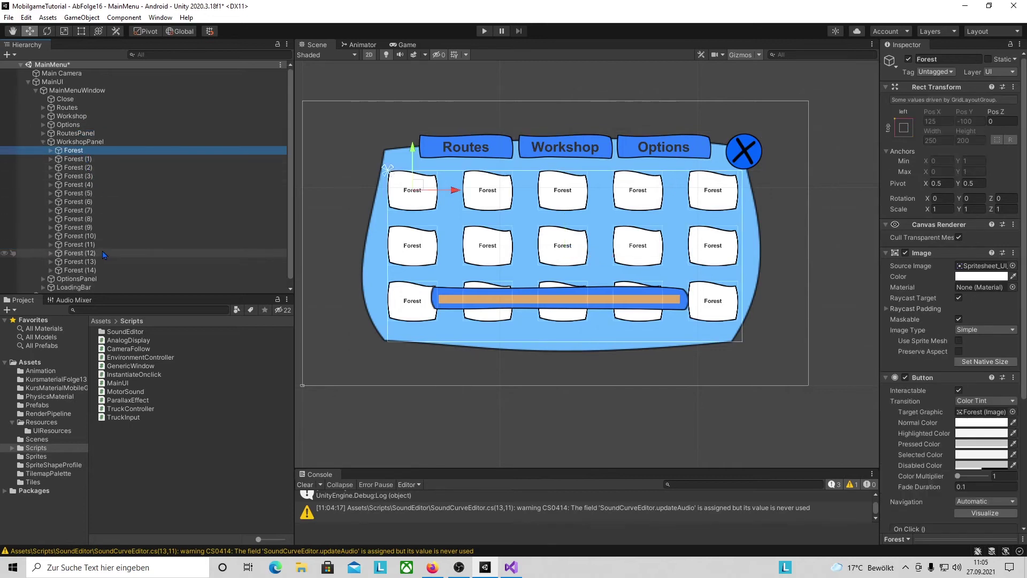
shift+click(104, 269)
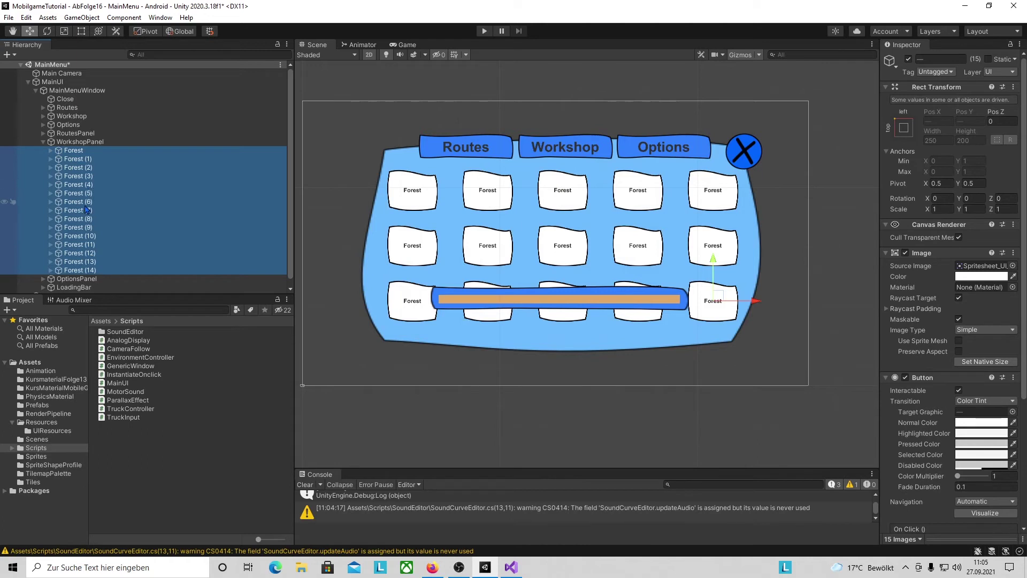
right_click(85, 179)
click(99, 184)
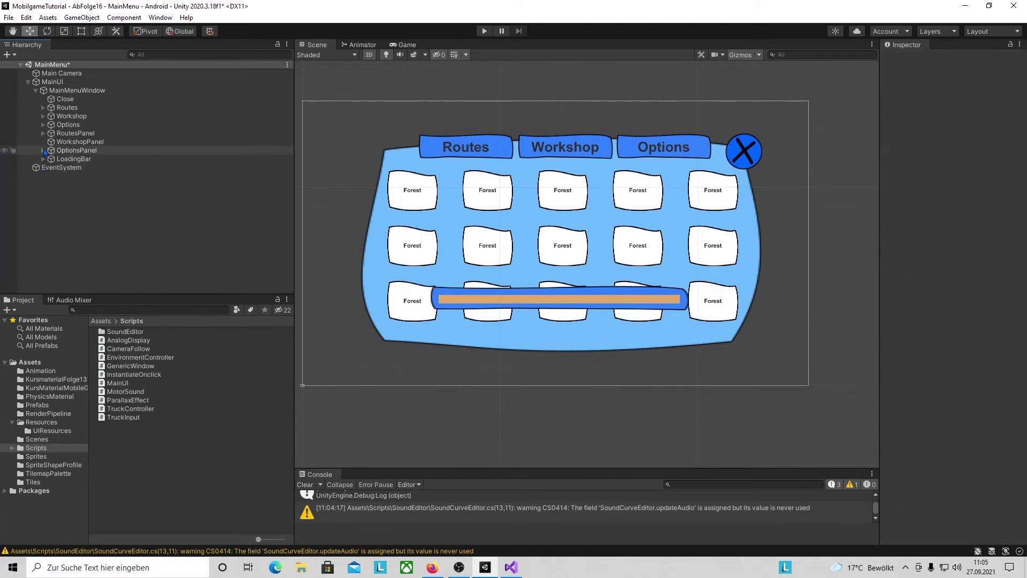
click(74, 159)
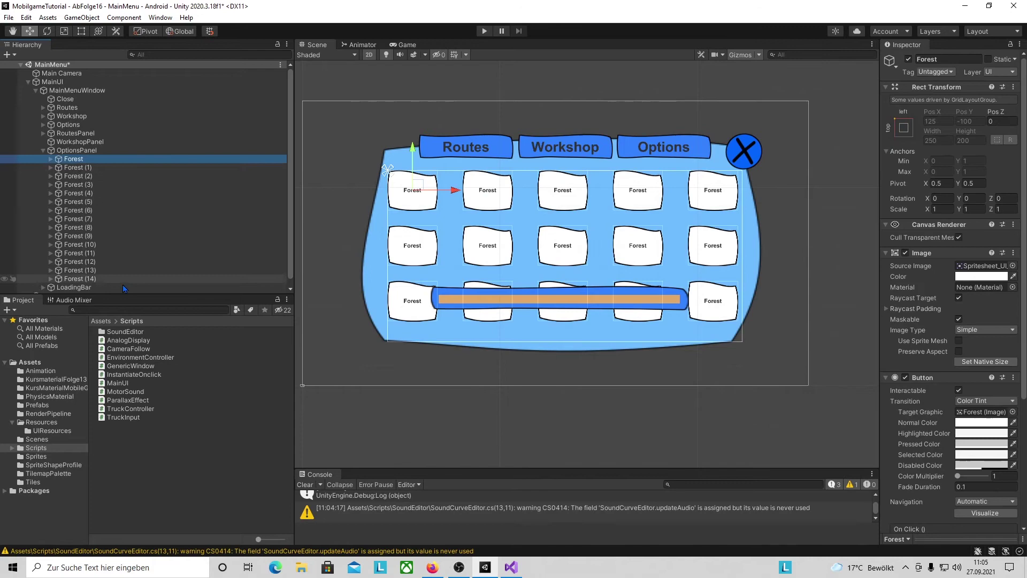
drag(104, 277, 397, 255)
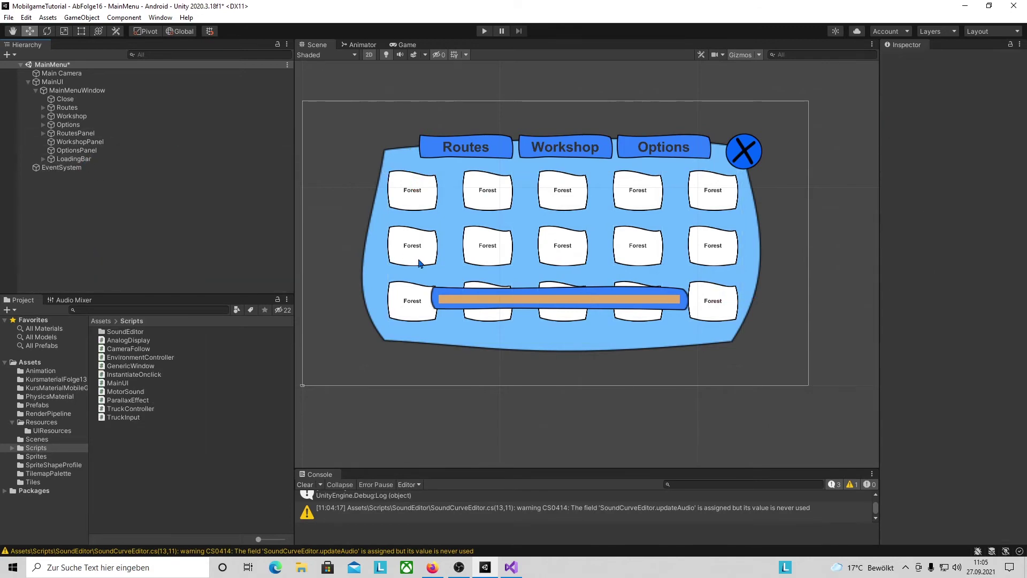
Add a UI Text label under WorkshopPanel, hiding RoutesPanel to frame it in the scene
right_click(65, 144)
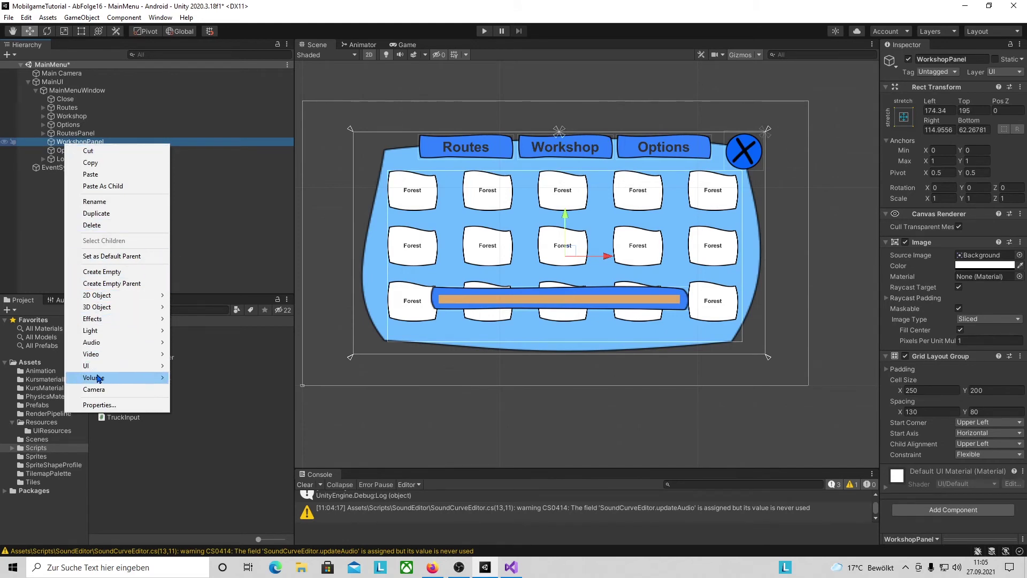
mouse_move(116, 369)
click(203, 366)
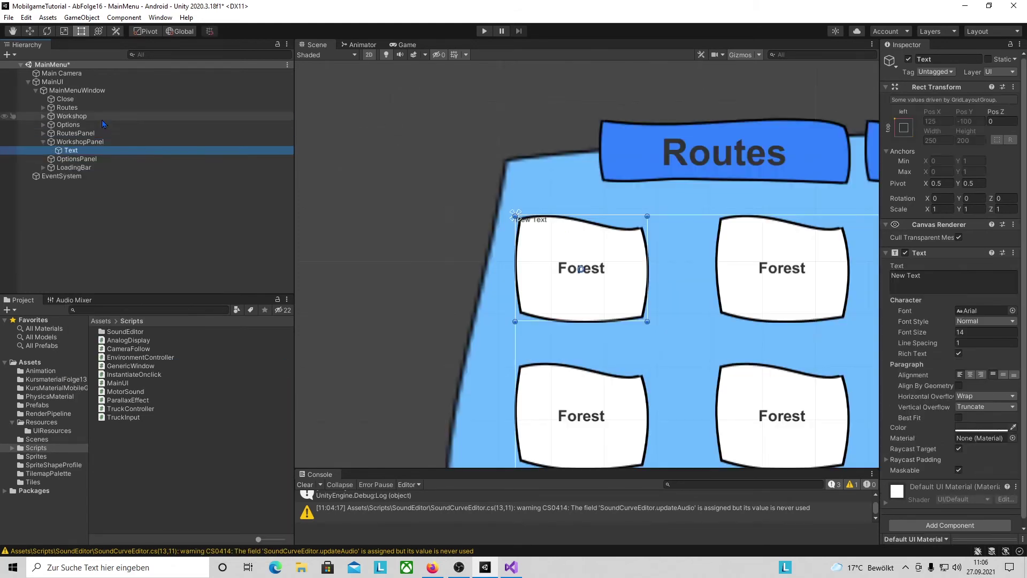
click(96, 133)
click(908, 58)
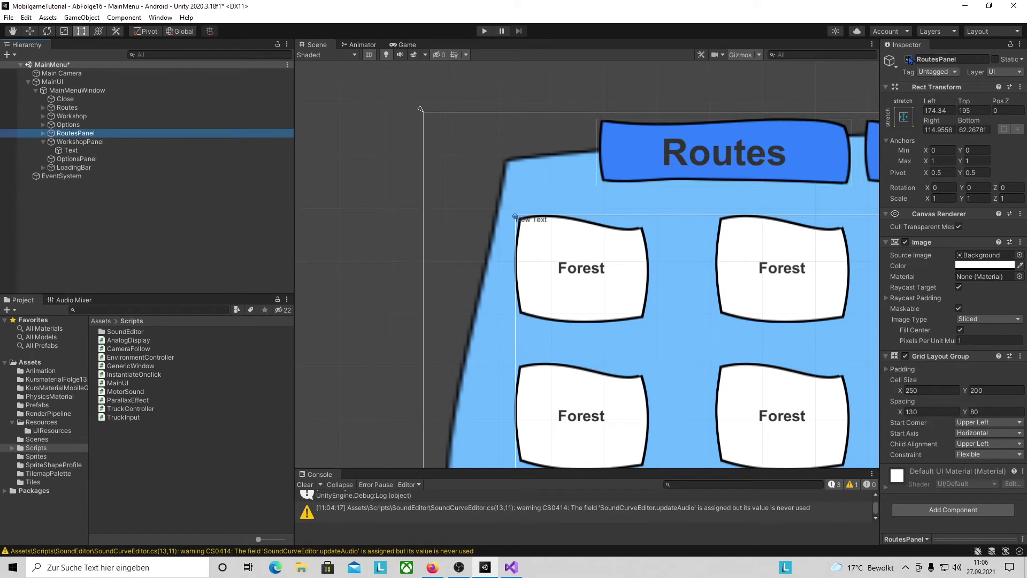
click(134, 150)
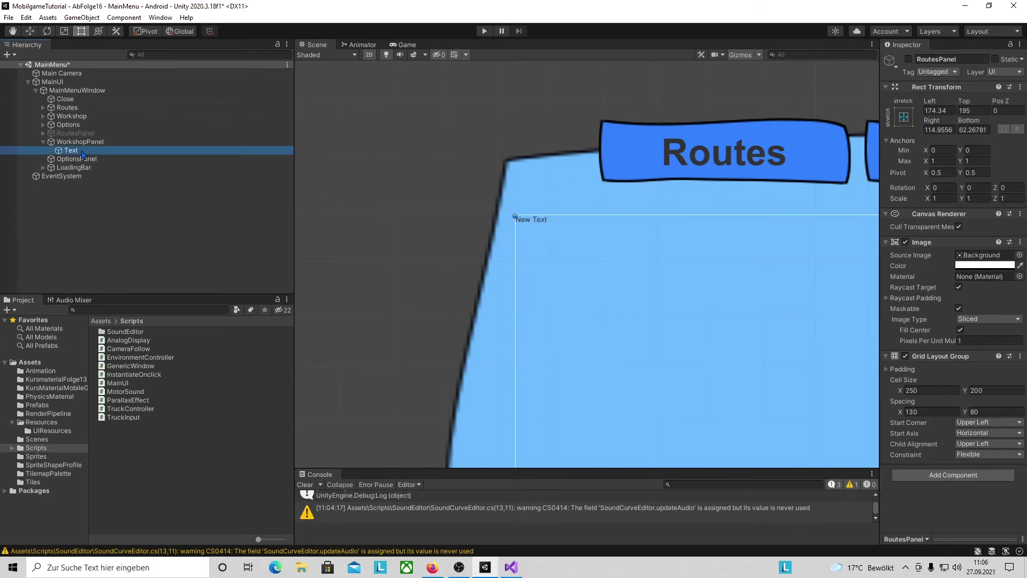
key(Left)
key(Left)
key(f)
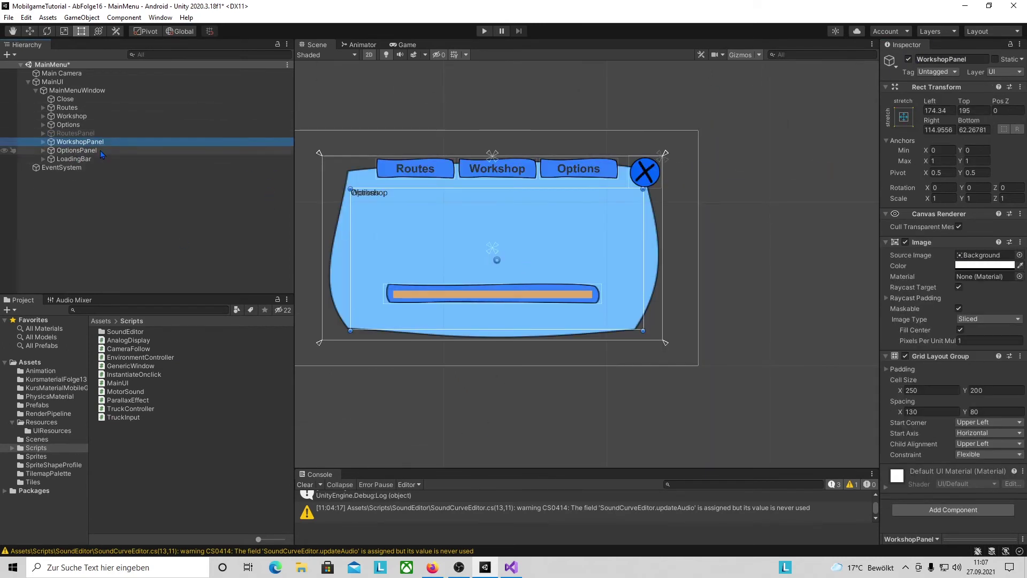
Set RoutesPanel active again and select OptionsPanel
click(76, 133)
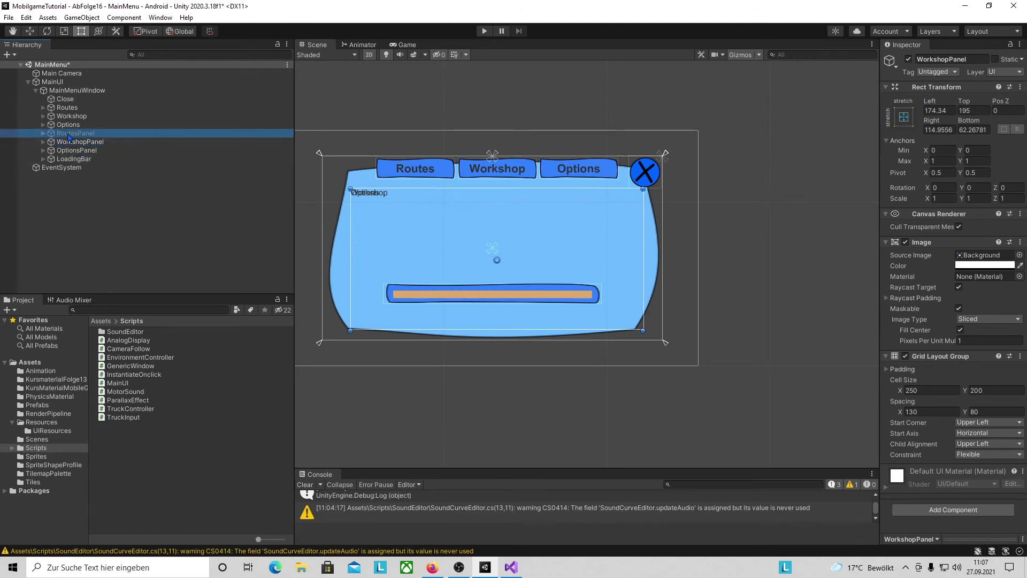
click(908, 59)
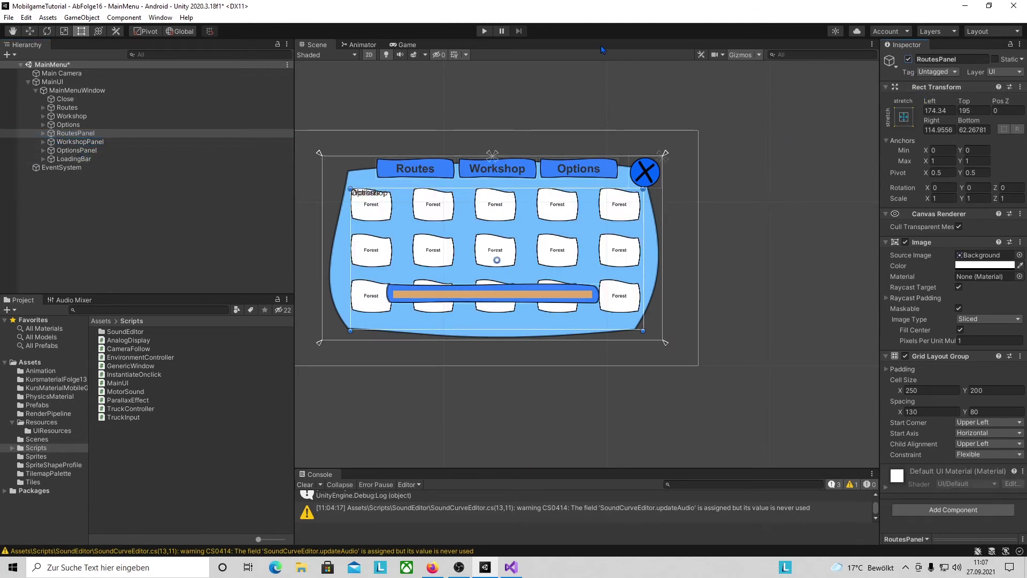
drag(75, 151, 89, 141)
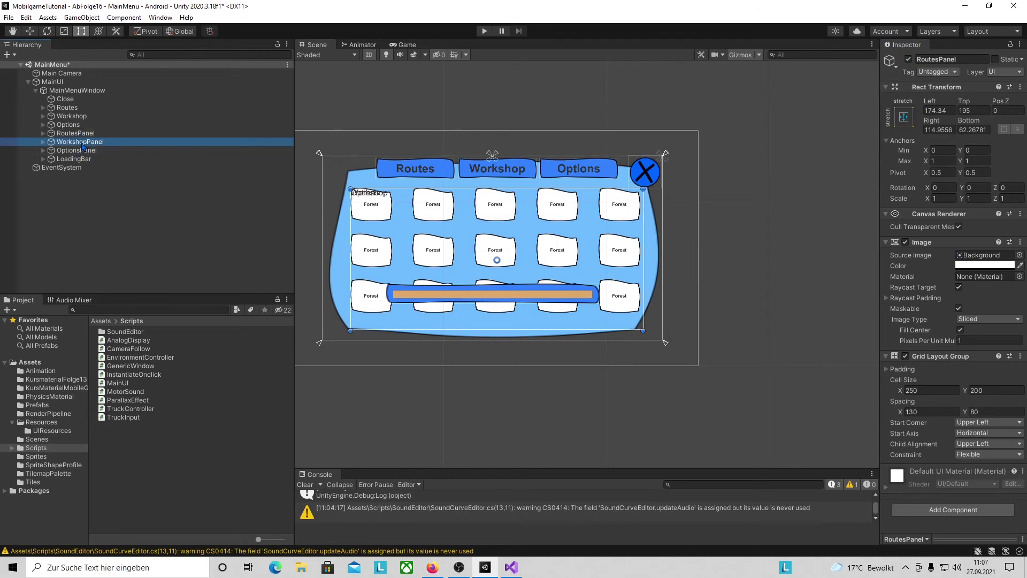
click(86, 138)
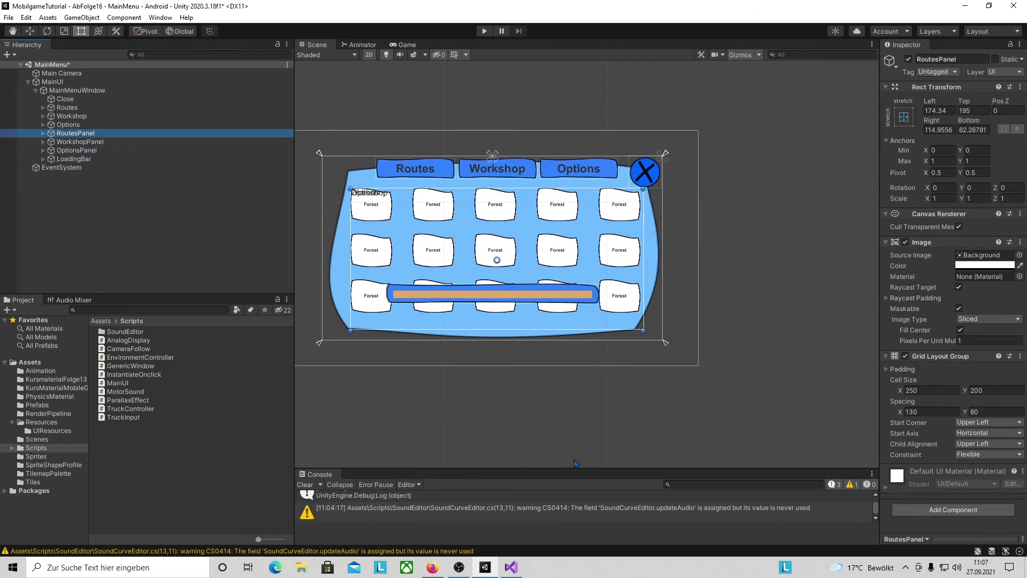
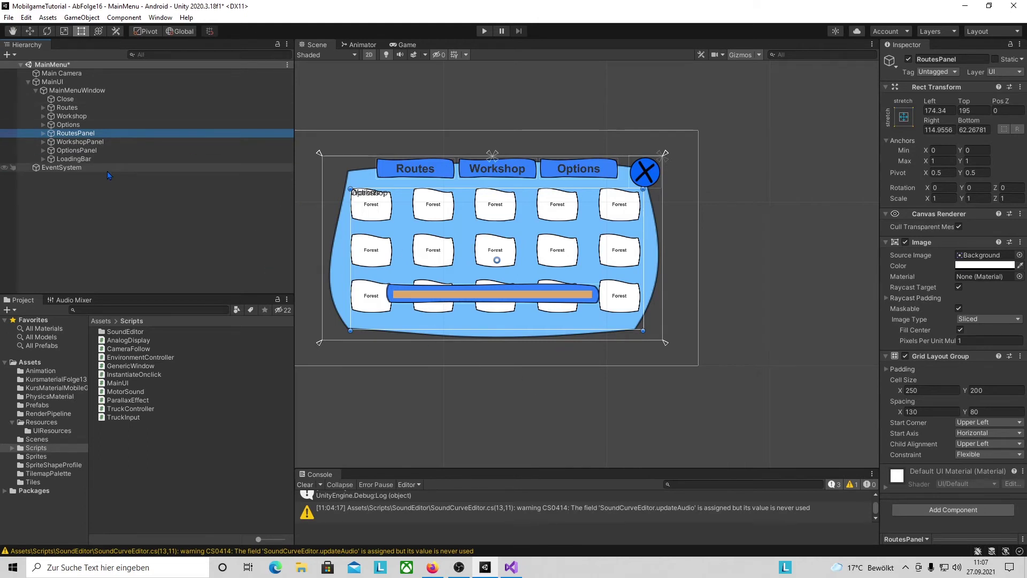
Save the scene, remove MainMenuWindow's Generic Window component, and delete the Close object
key(ctrl+s)
click(79, 91)
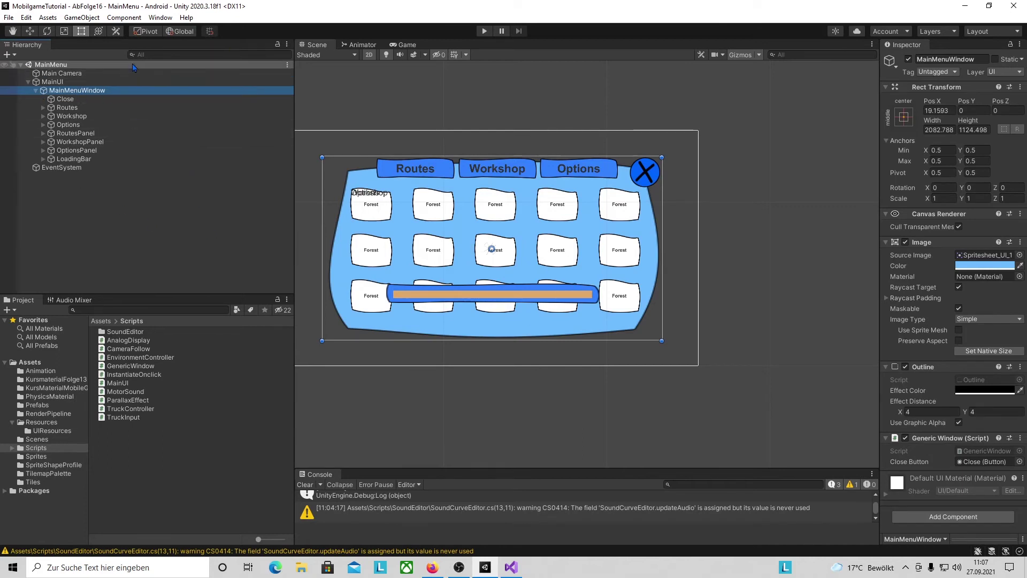
right_click(945, 441)
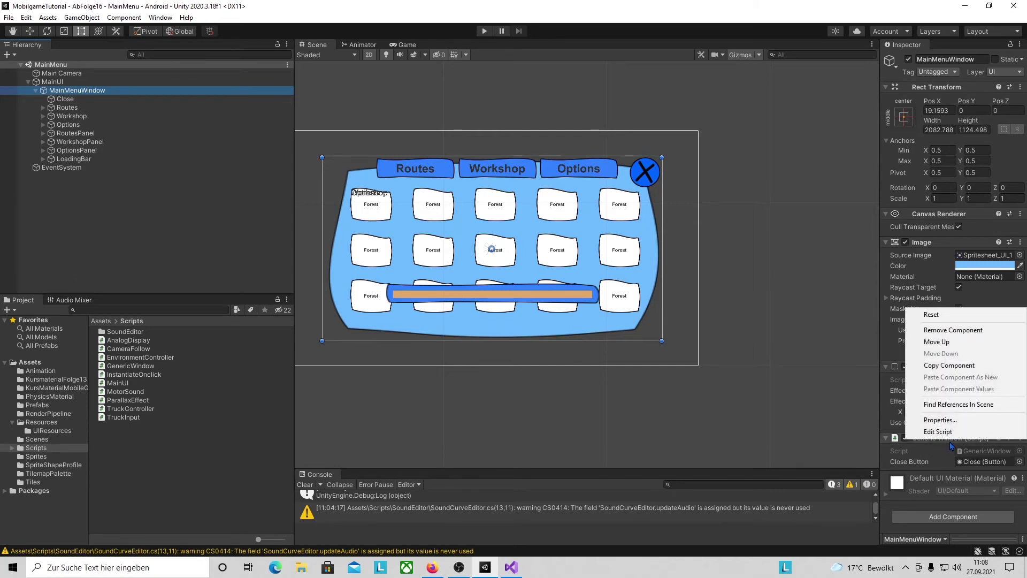
click(953, 330)
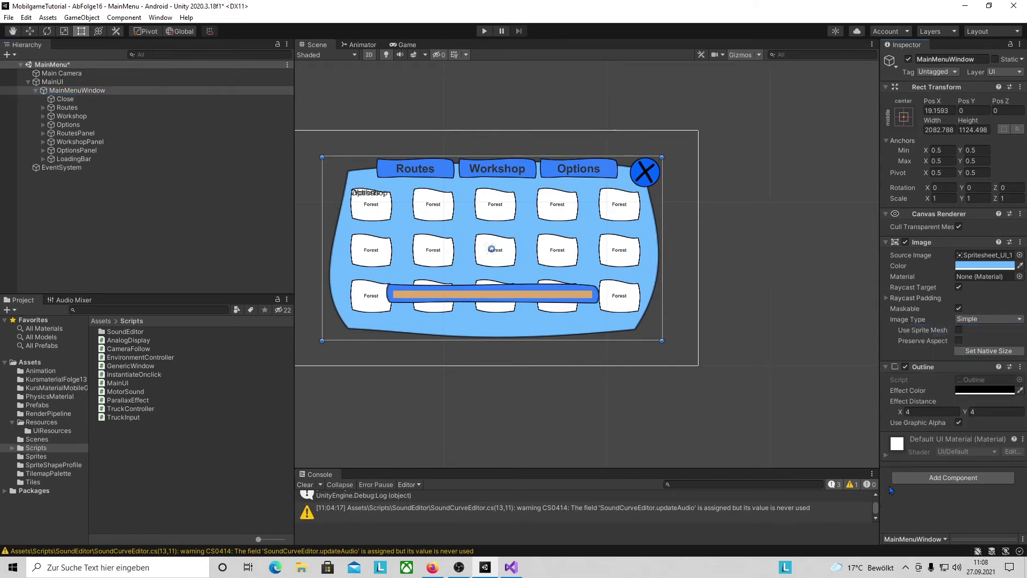
click(66, 99)
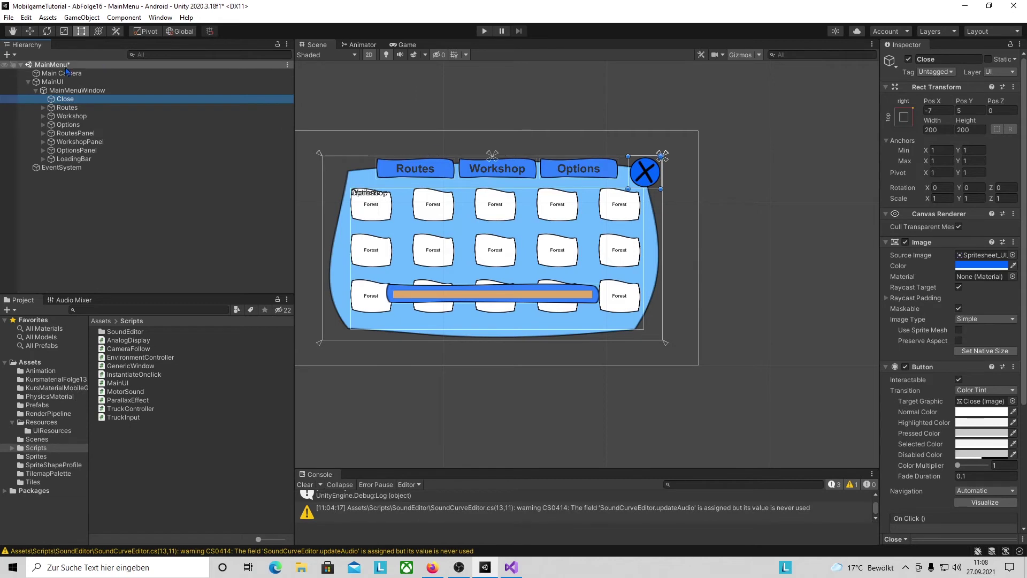
key(Delete)
Add the Main UI script to MainMenuWindow and size its Windows list to 3
click(941, 476)
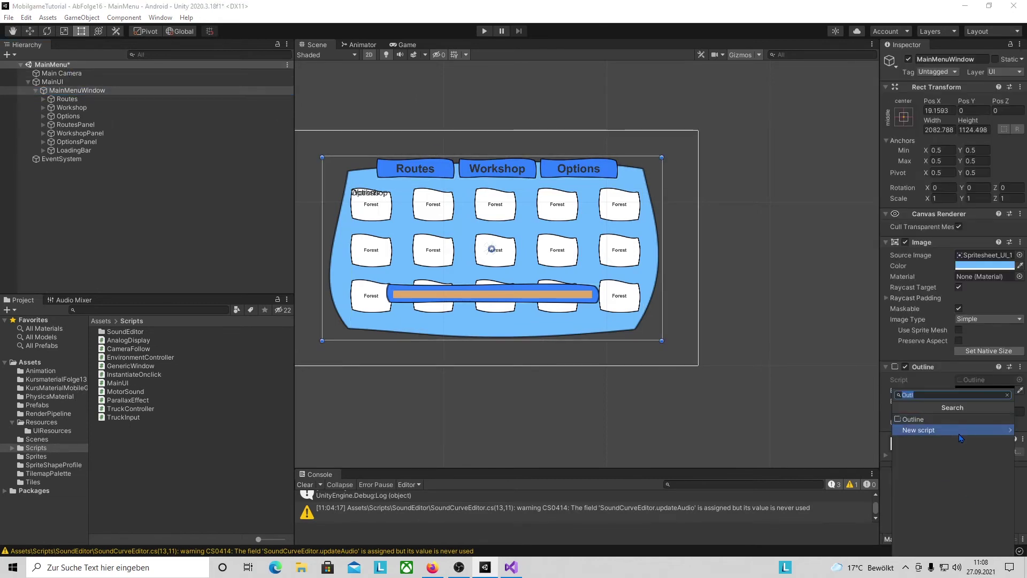
text(MainUI)
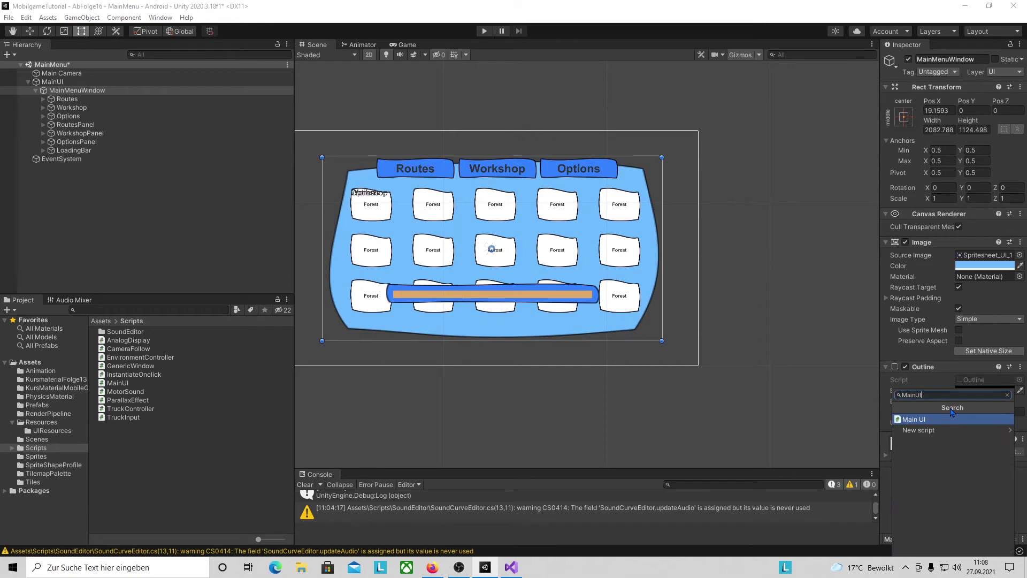
click(922, 417)
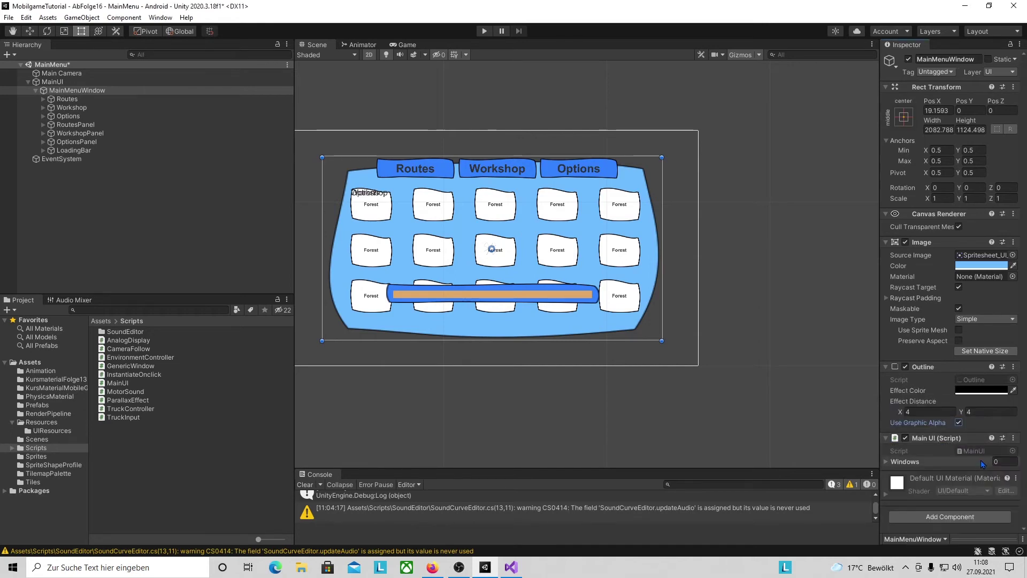
click(996, 461)
text(3)
key(Return)
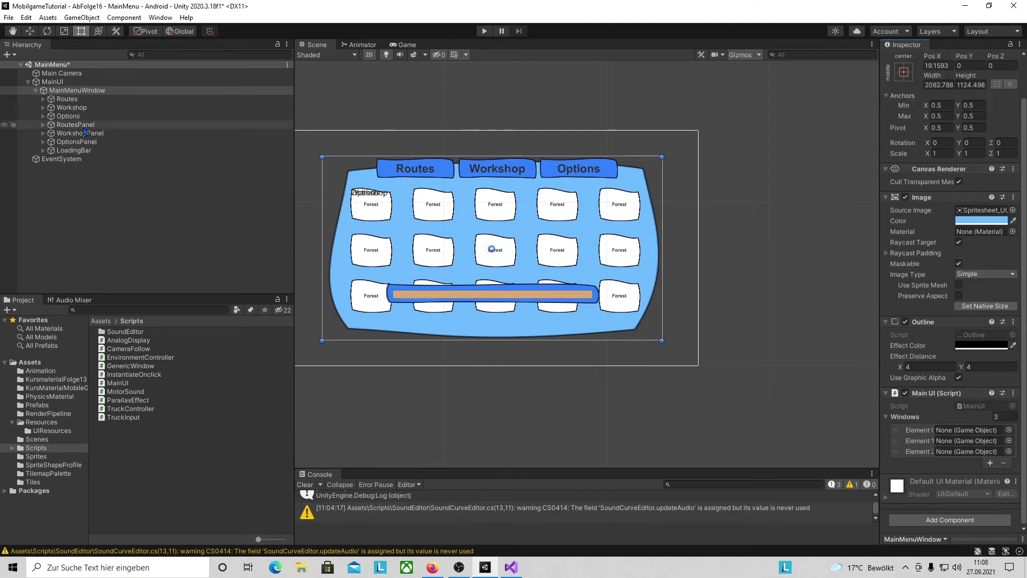
Fill Windows elements 0–2 with RoutesPanel, WorkshopPanel and OptionsPanel, then save the scene
drag(75, 125, 933, 431)
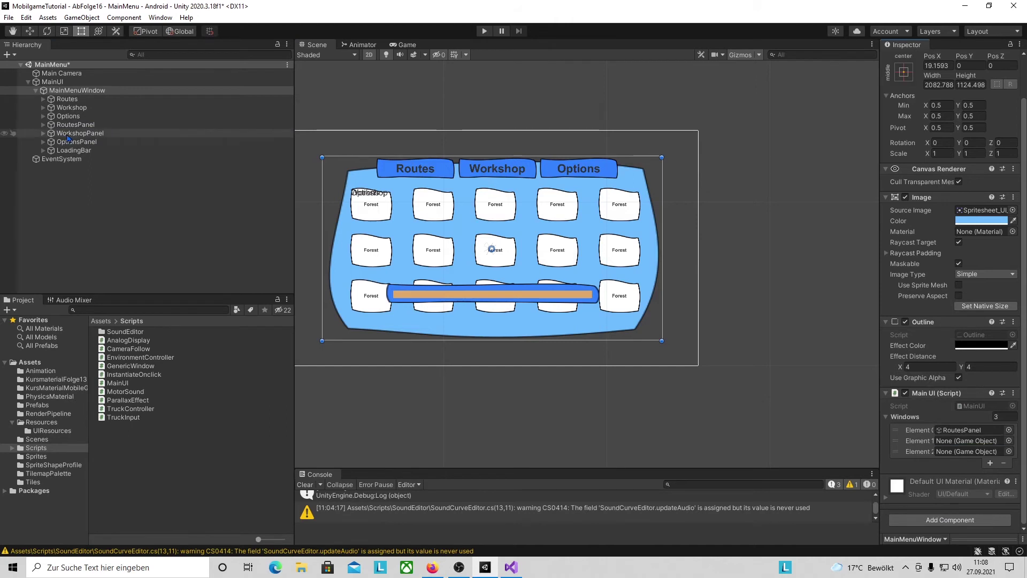
drag(70, 134, 973, 446)
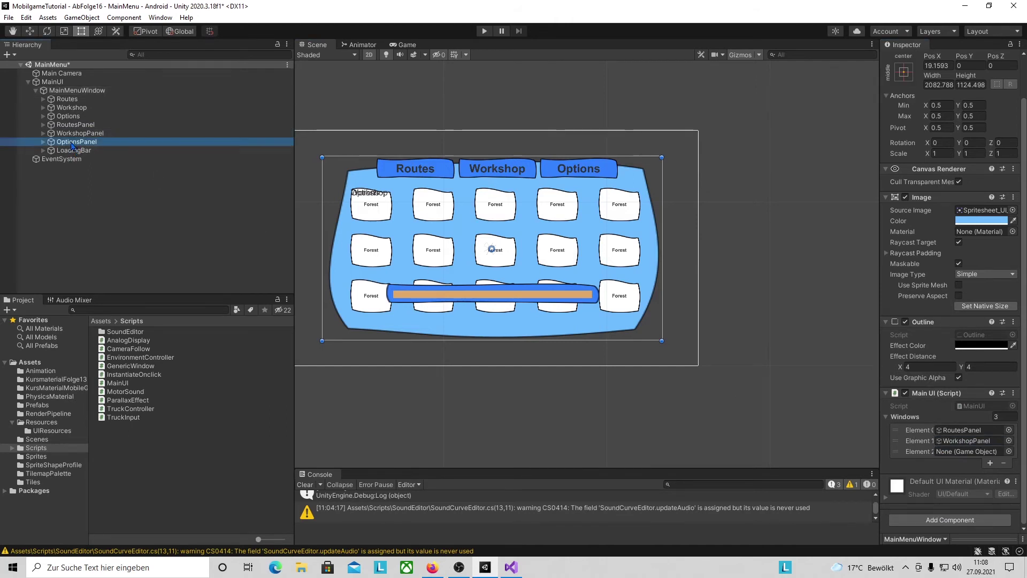
drag(854, 432, 963, 451)
key(ctrl+s)
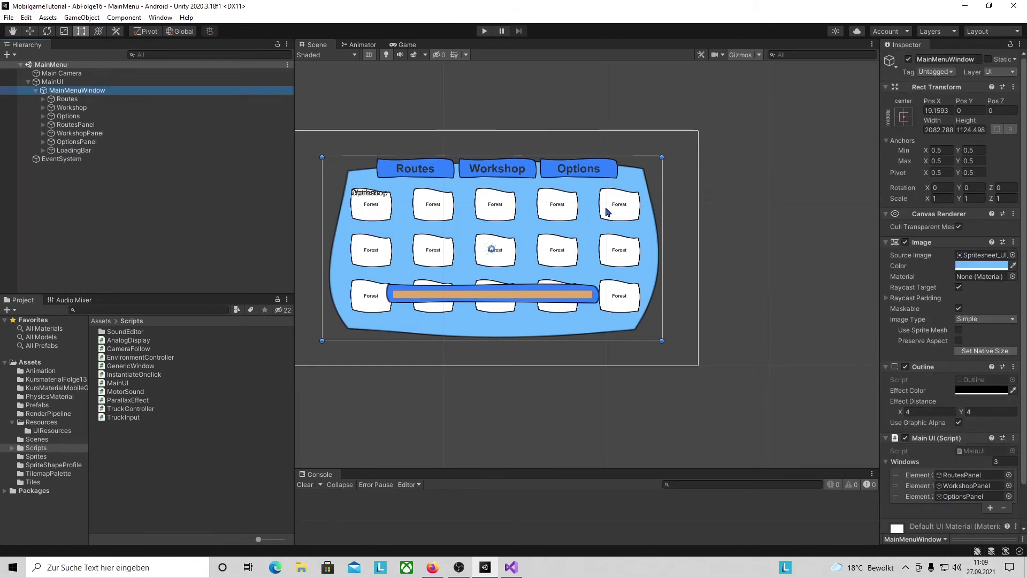
click(512, 569)
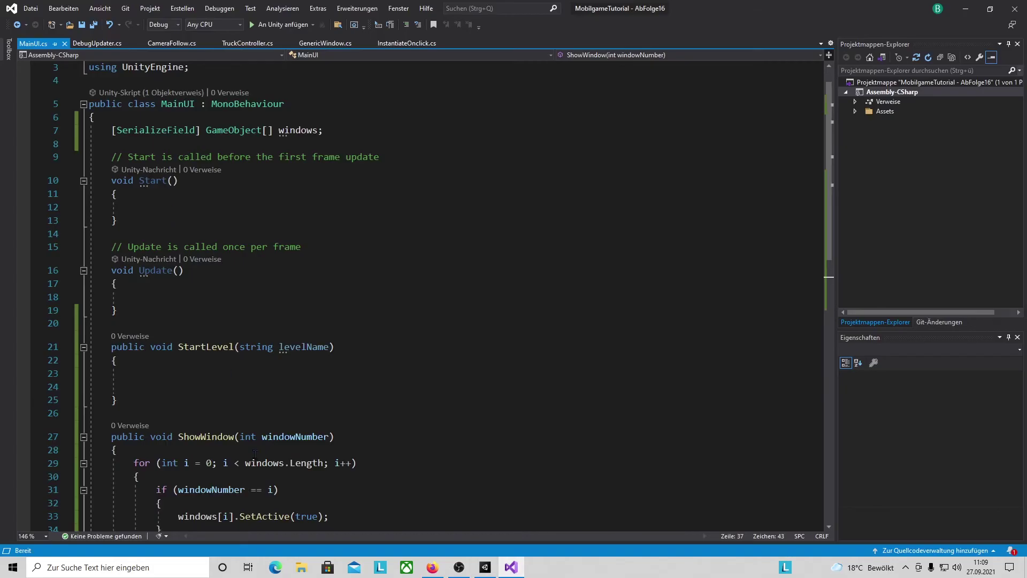
Add a ShowWindow(0); call inside MainUI's Start() and save the script
click(159, 209)
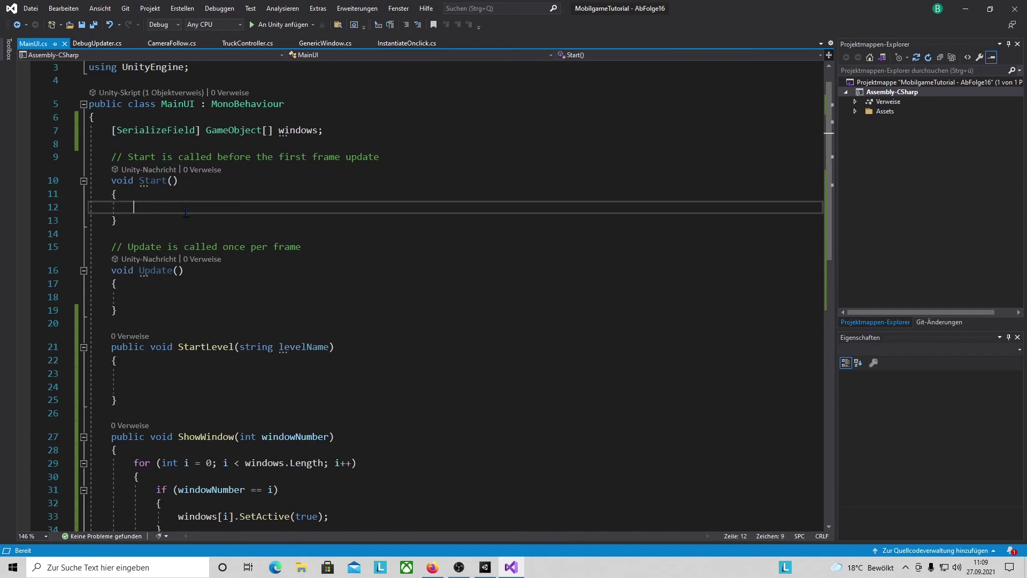
text(ShowWindow()
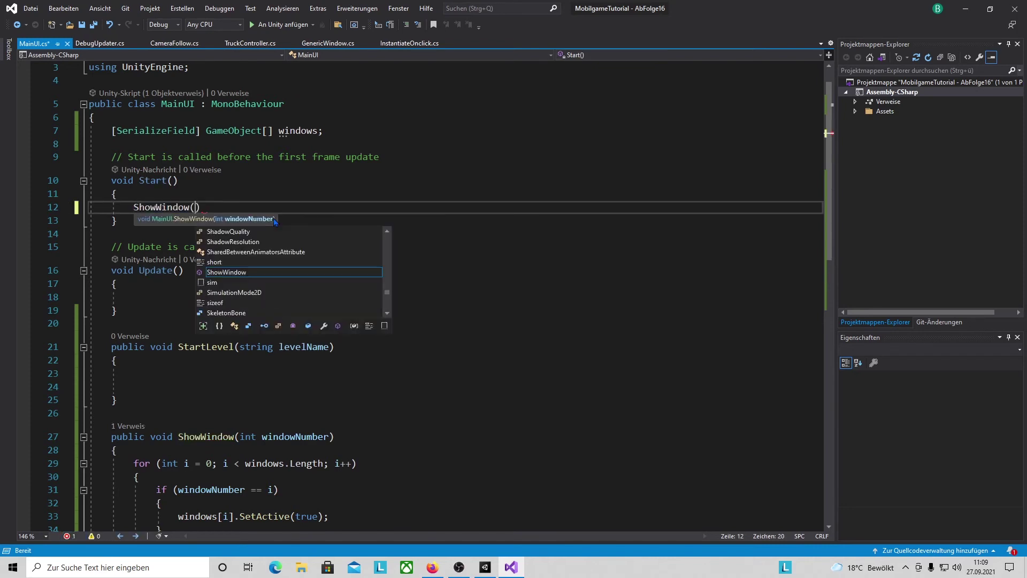
text(0))
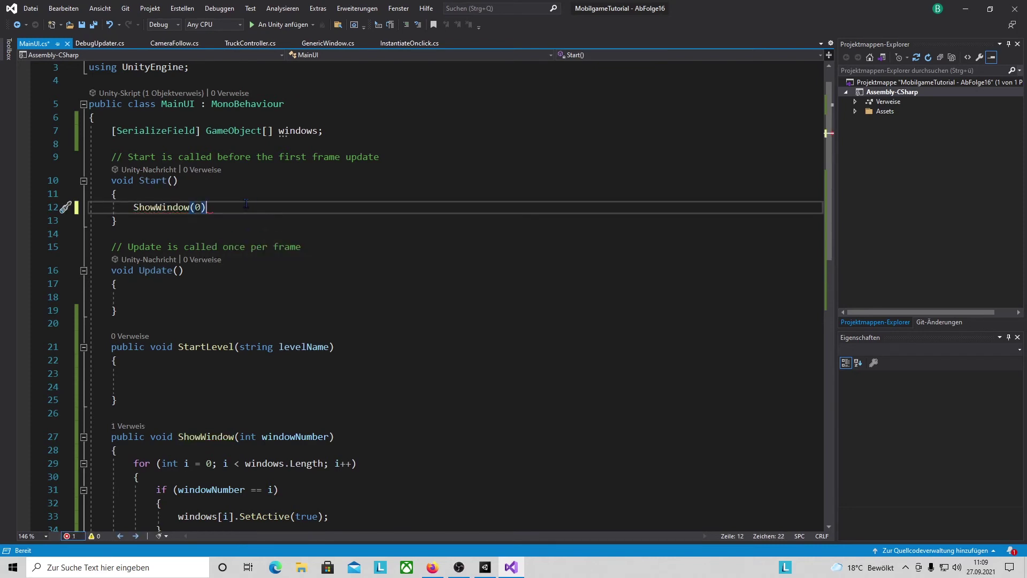
text(;)
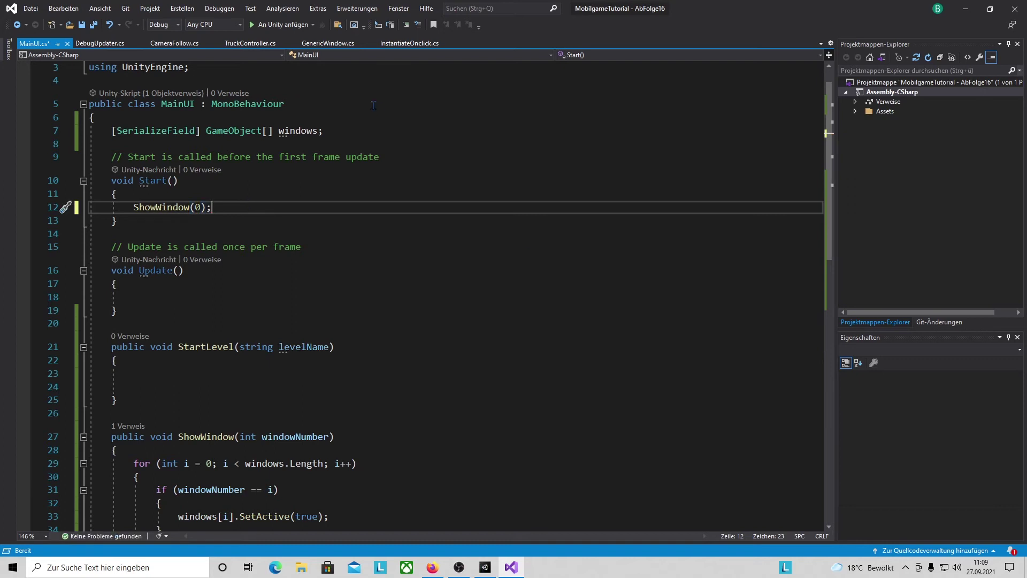
key(ctrl+s)
click(487, 572)
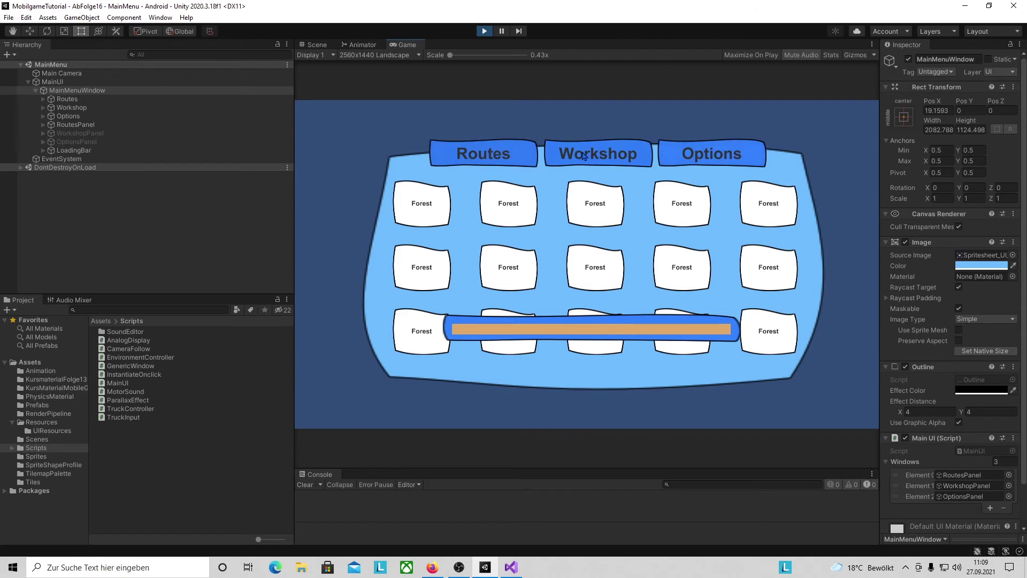
click(484, 31)
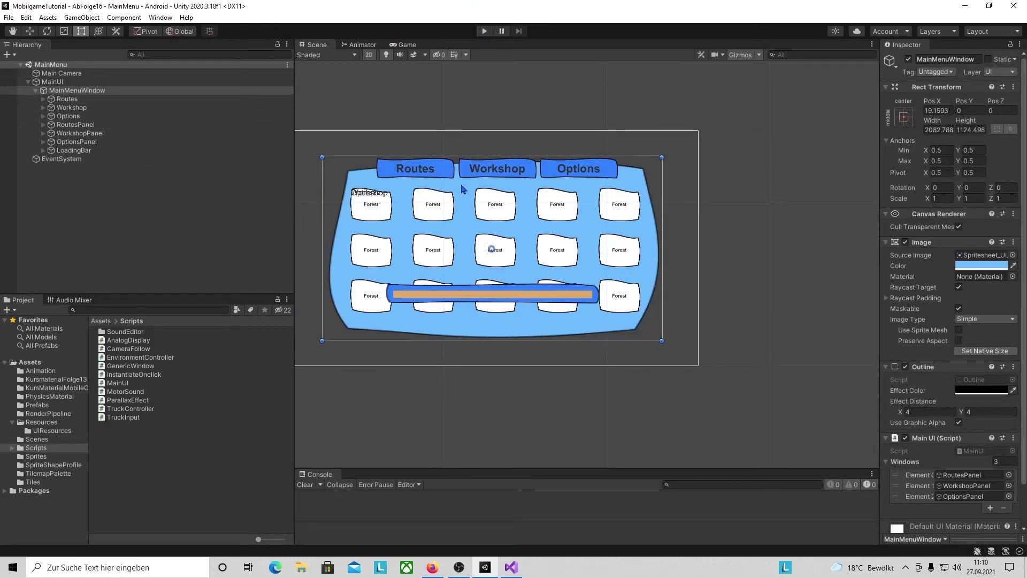
click(72, 102)
Make the Routes button's On Click call MainMenuWindow's MainUI.ShowWindow with 0
scroll(919, 496, down, 5)
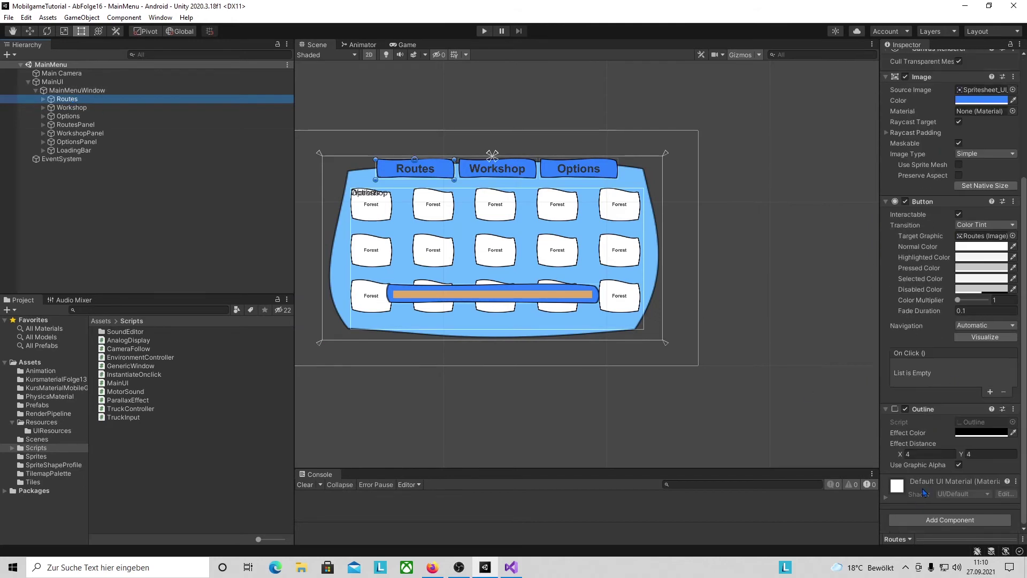
click(990, 393)
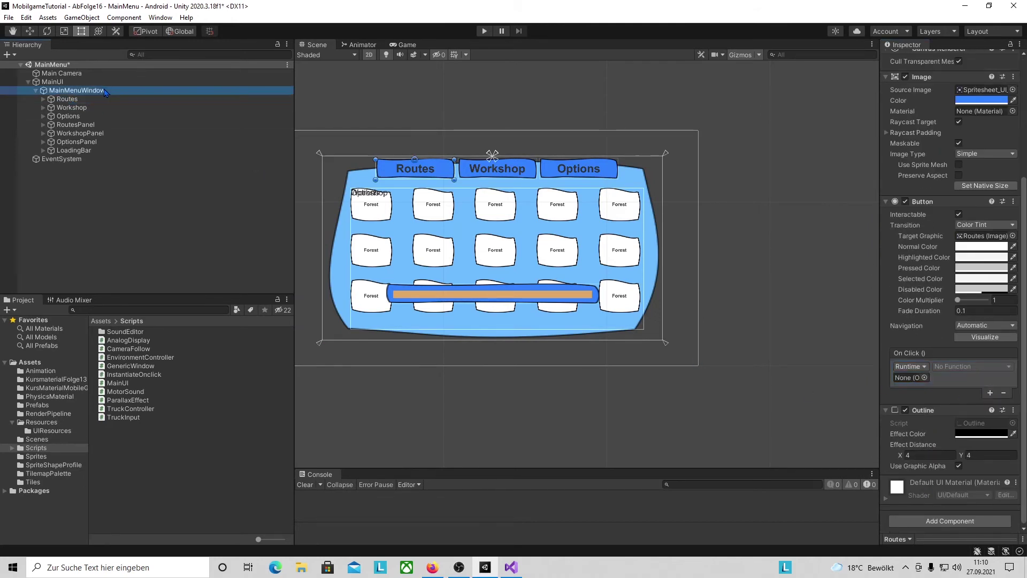
drag(103, 92, 912, 377)
click(963, 368)
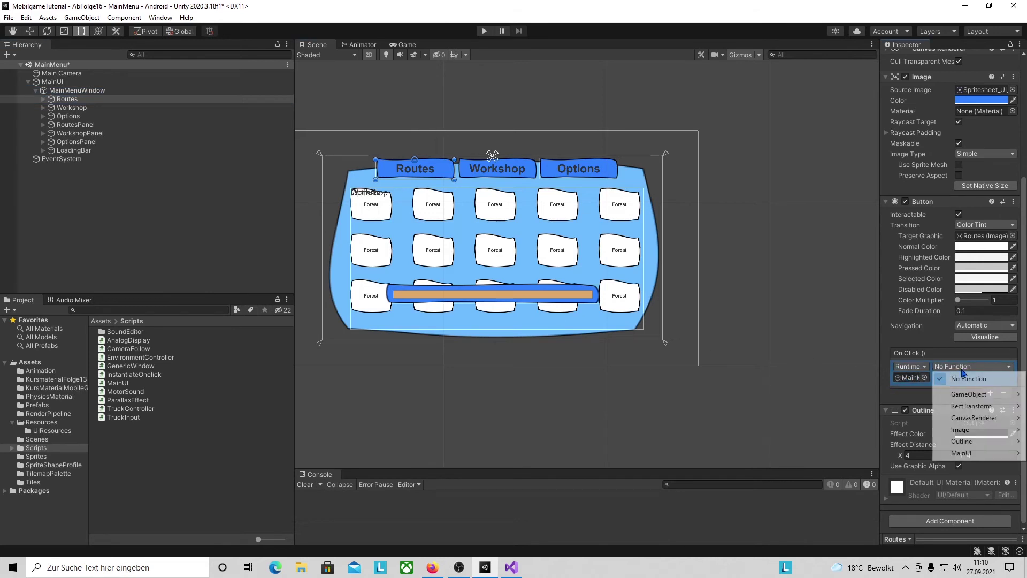
mouse_move(973, 458)
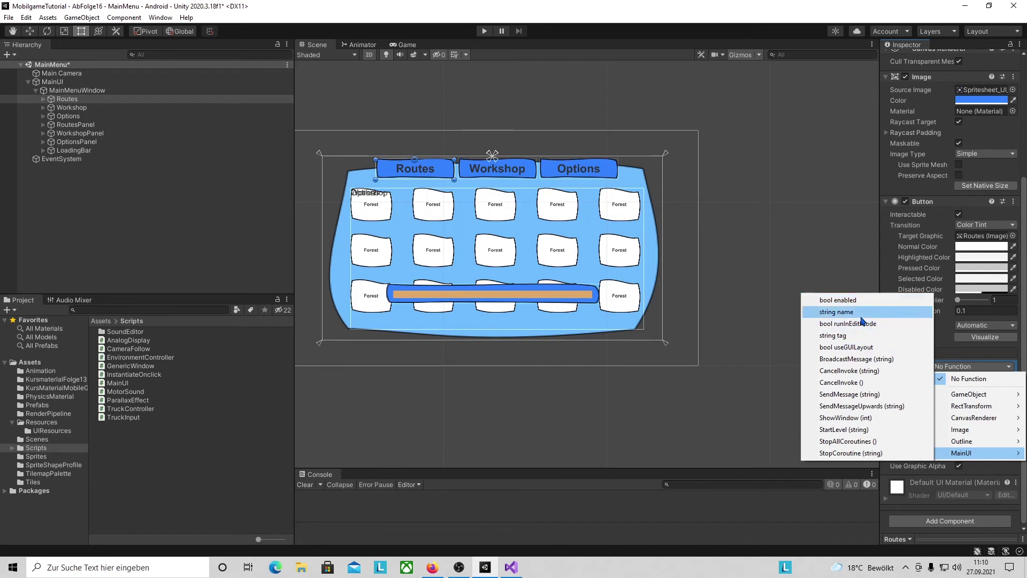
click(866, 419)
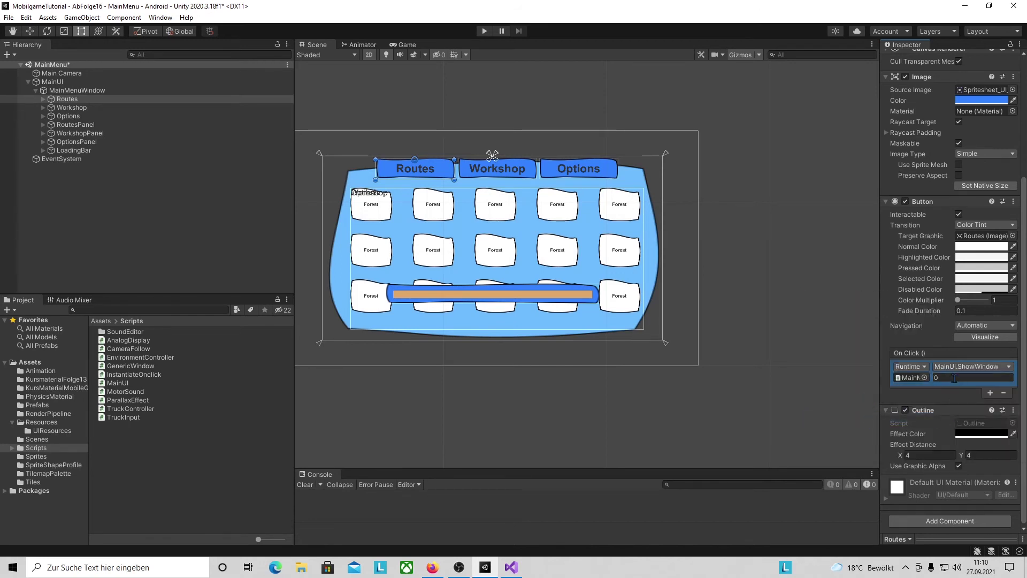
Make Workshop's On Click call ShowWindow with 1, and give Options an empty On Click entry
click(80, 107)
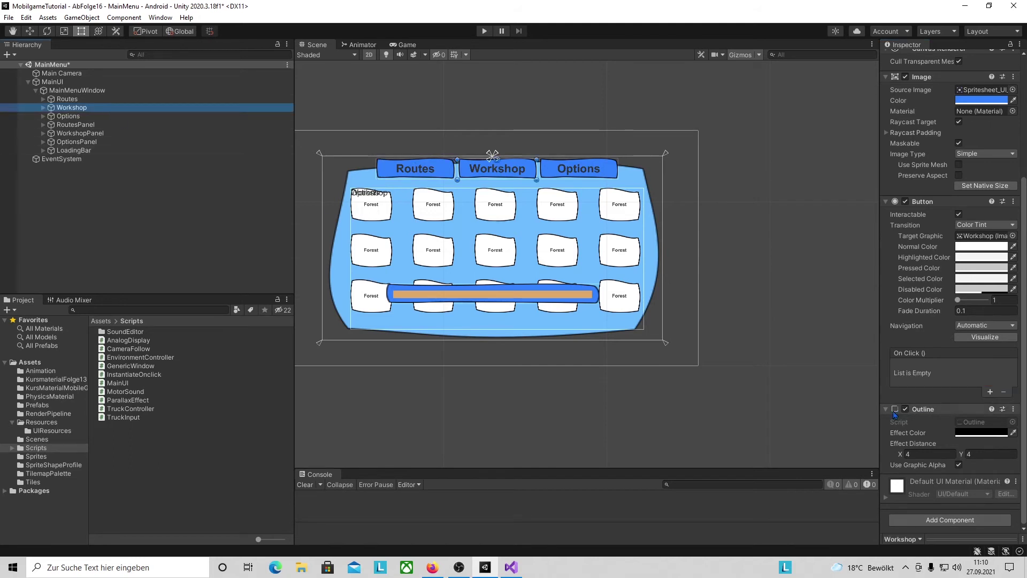
click(990, 392)
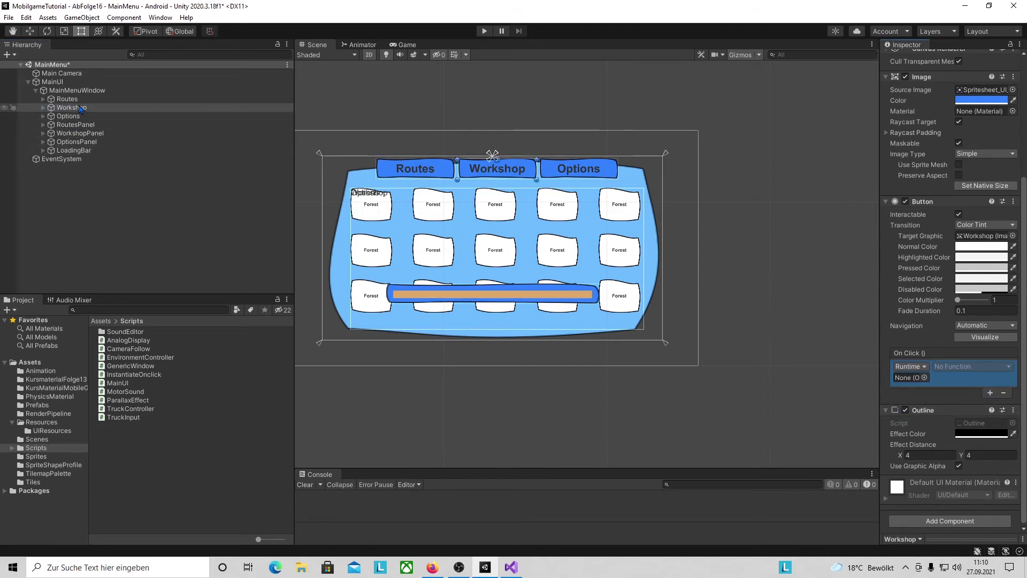
drag(105, 91, 911, 378)
click(939, 367)
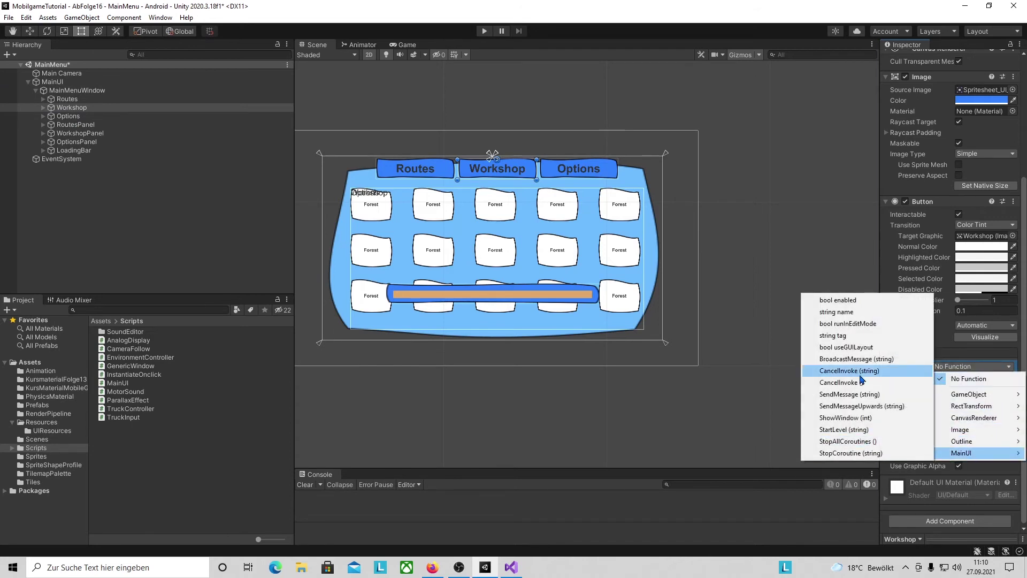
click(863, 418)
click(944, 378)
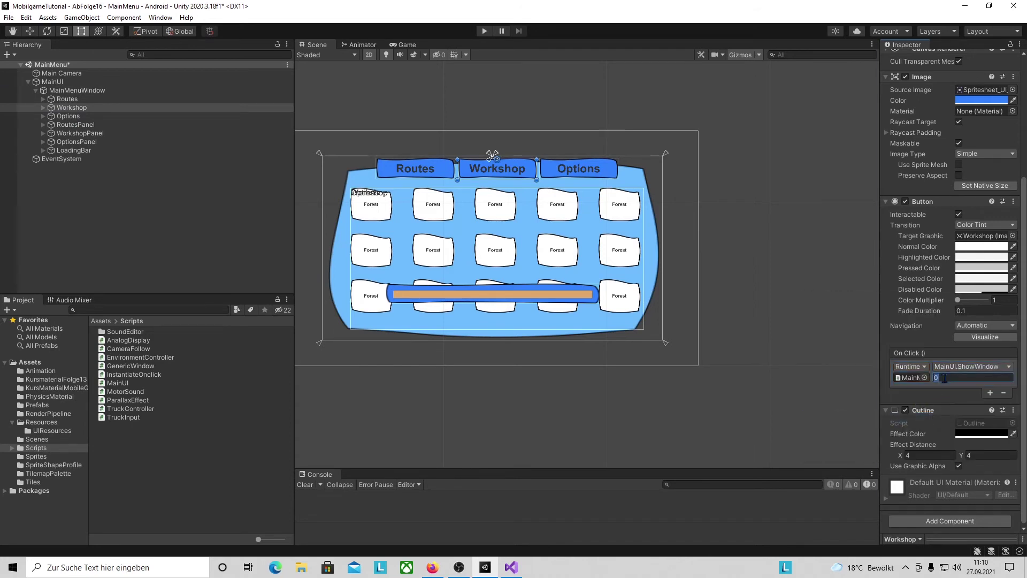
click(68, 116)
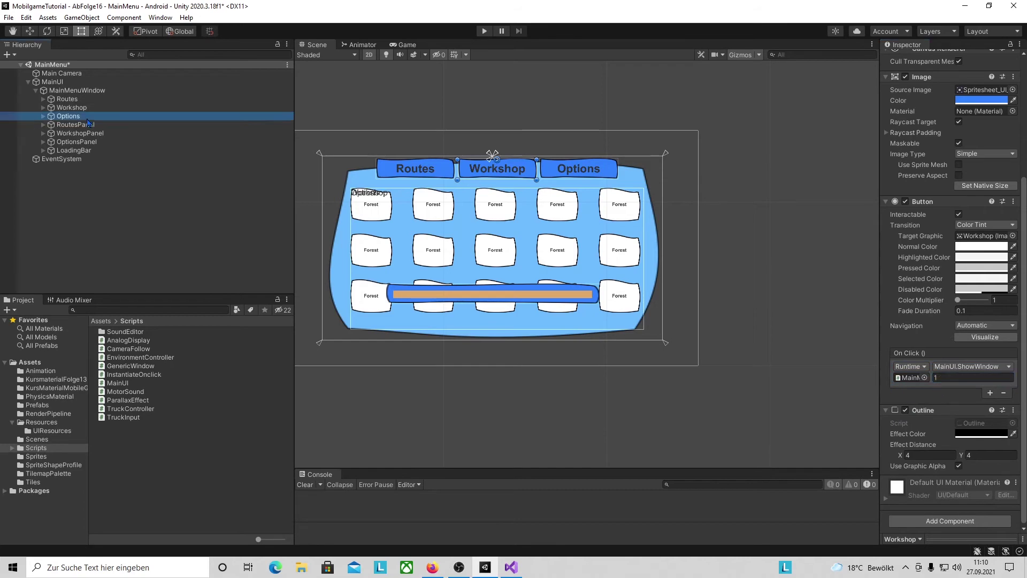
click(990, 392)
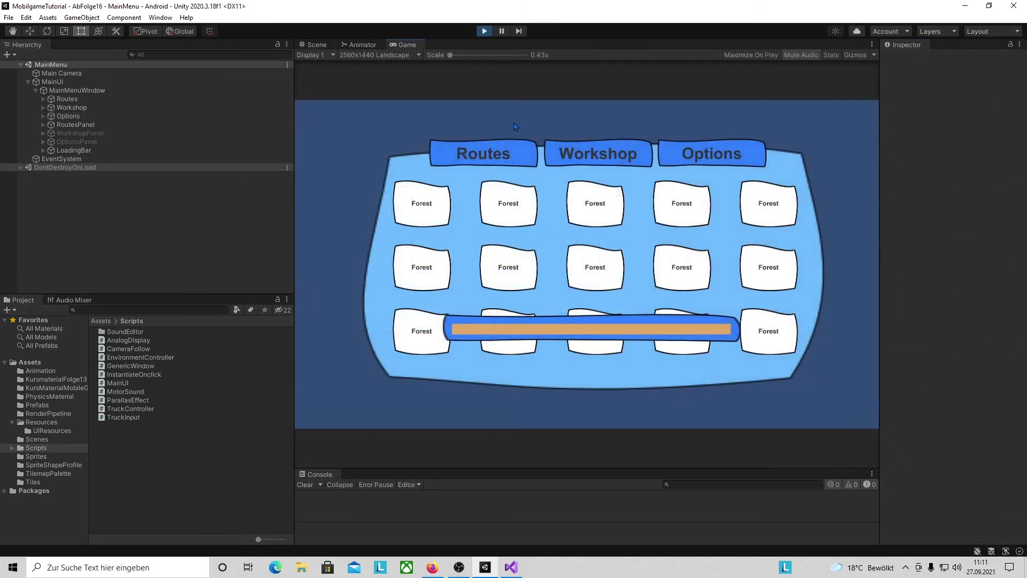
Switch repeatedly between the Routes, Workshop and Options tabs in the Game view, then stop Play mode
click(576, 161)
click(685, 157)
click(518, 160)
click(610, 156)
click(697, 160)
click(490, 156)
click(597, 156)
click(711, 155)
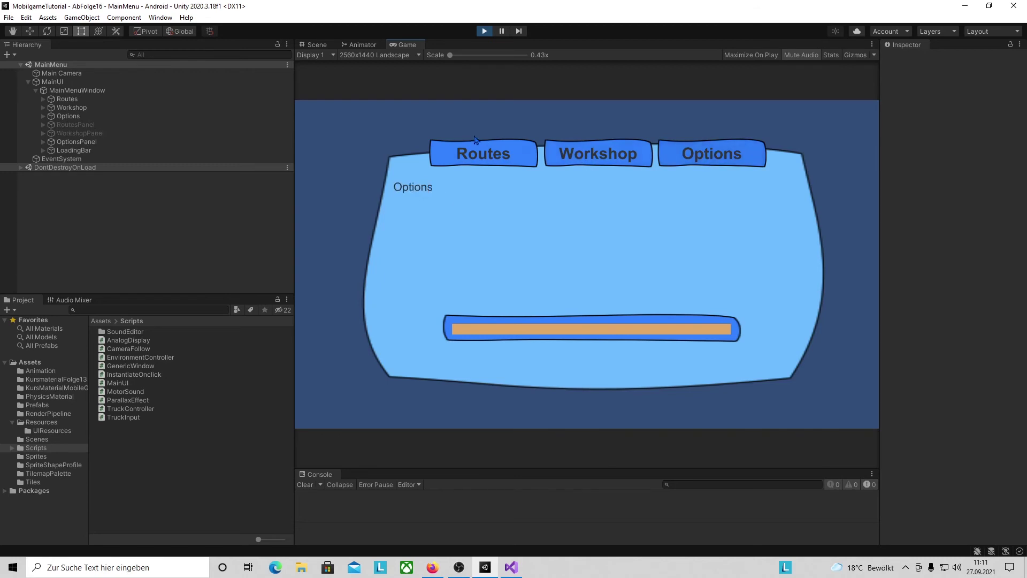
click(465, 155)
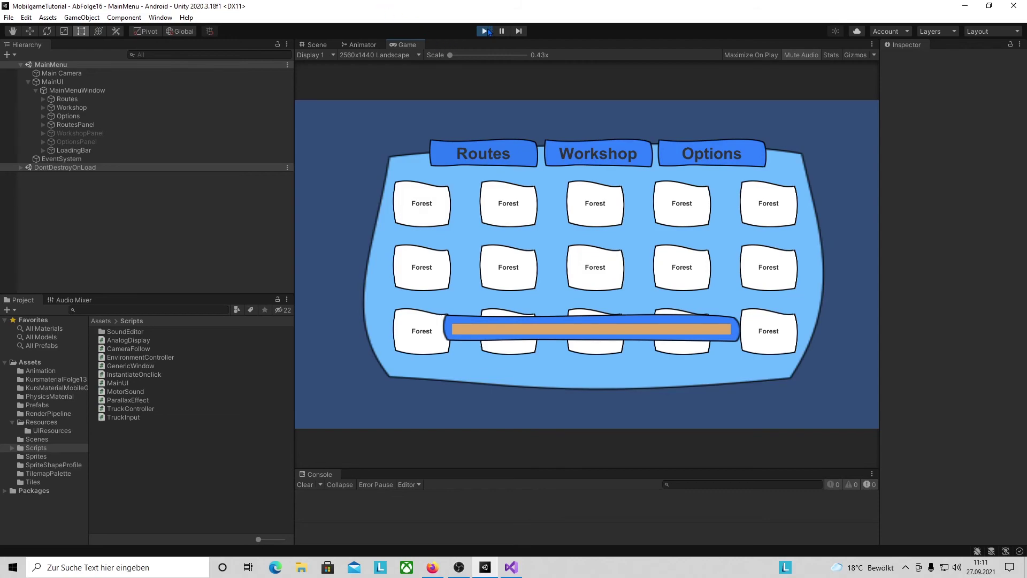
click(484, 31)
Open a blank line at the top of Start() in MainUI.cs
key(alt+Tab)
click(147, 114)
key(Return)
scroll(240, 209, up, 3)
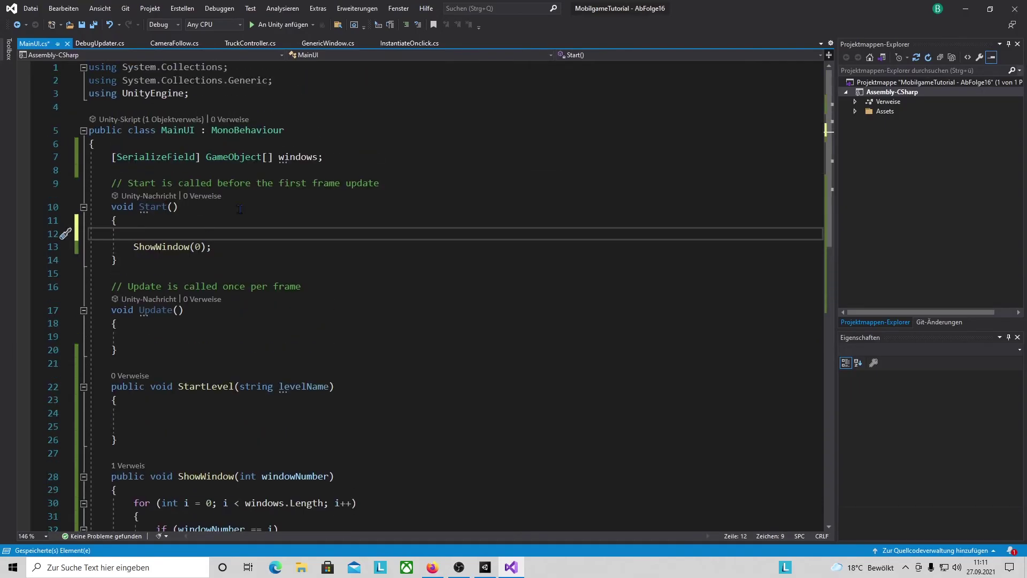
Declare [SerializeField] GameObject loadingBarPanel and [SerializeField] Image loadingBar below the windows array
click(145, 168)
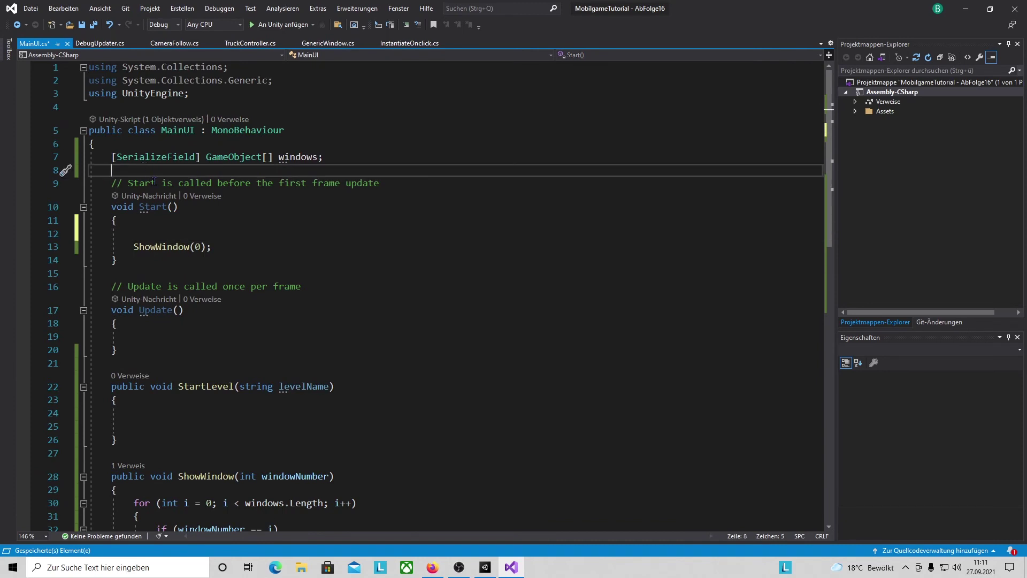
text([)
text(Serial)
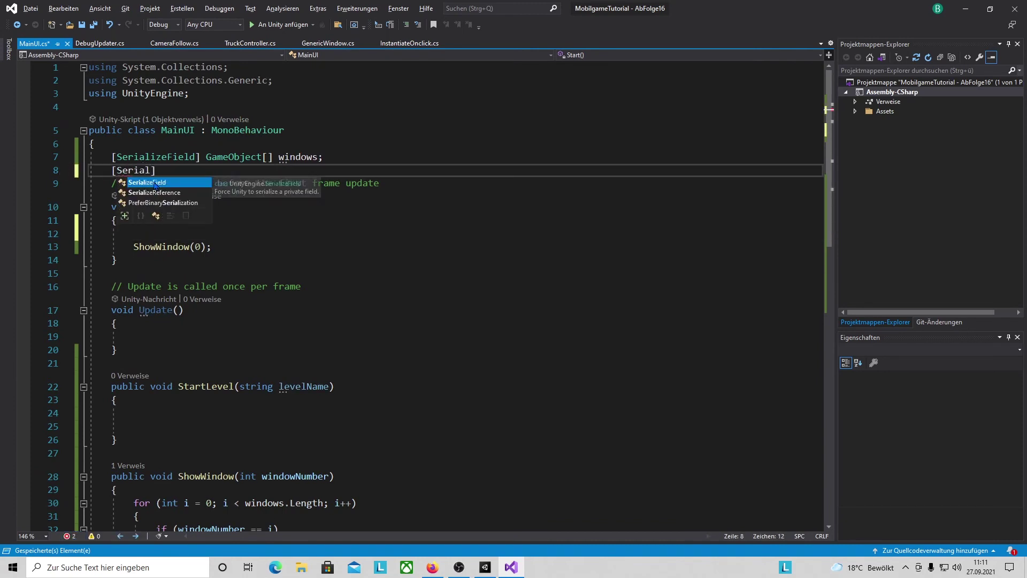
double_click(155, 184)
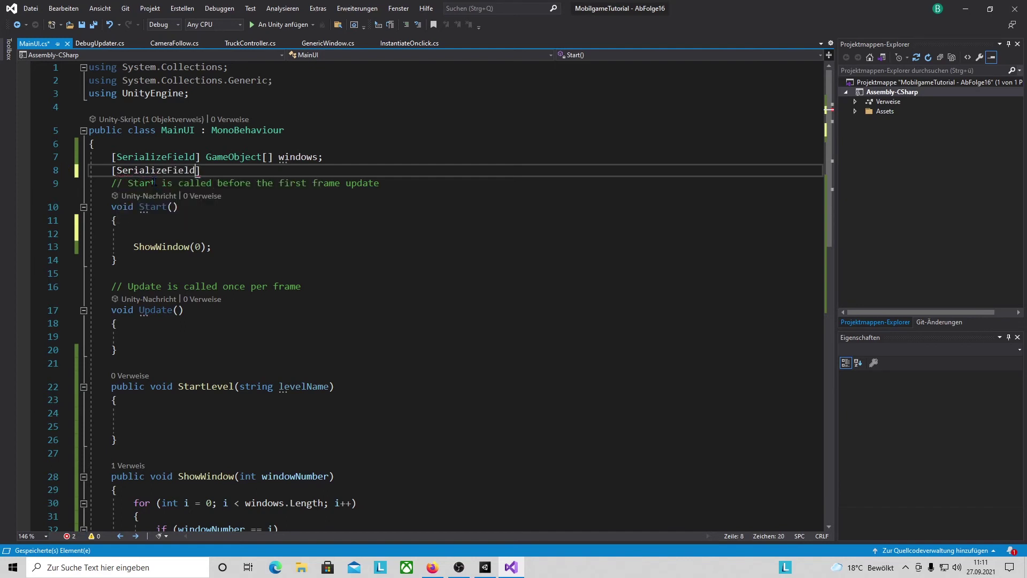
text(] )
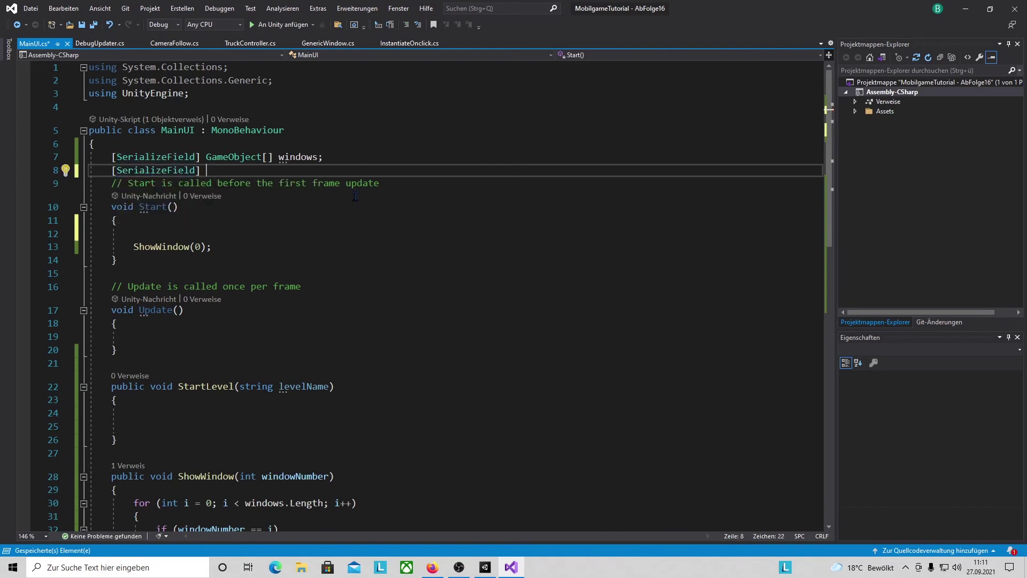
text(GameObject loading)
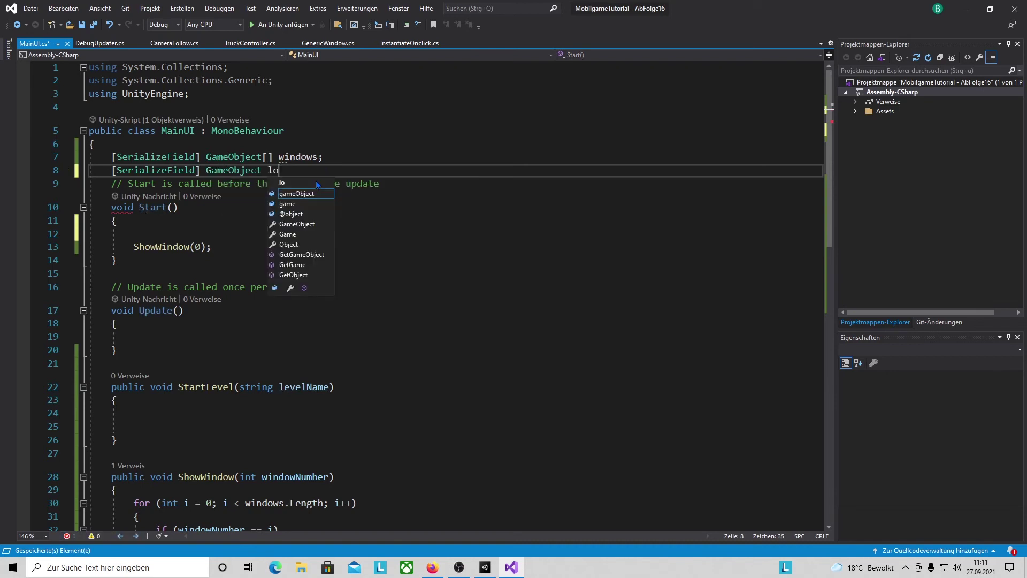
text(BarPanel)
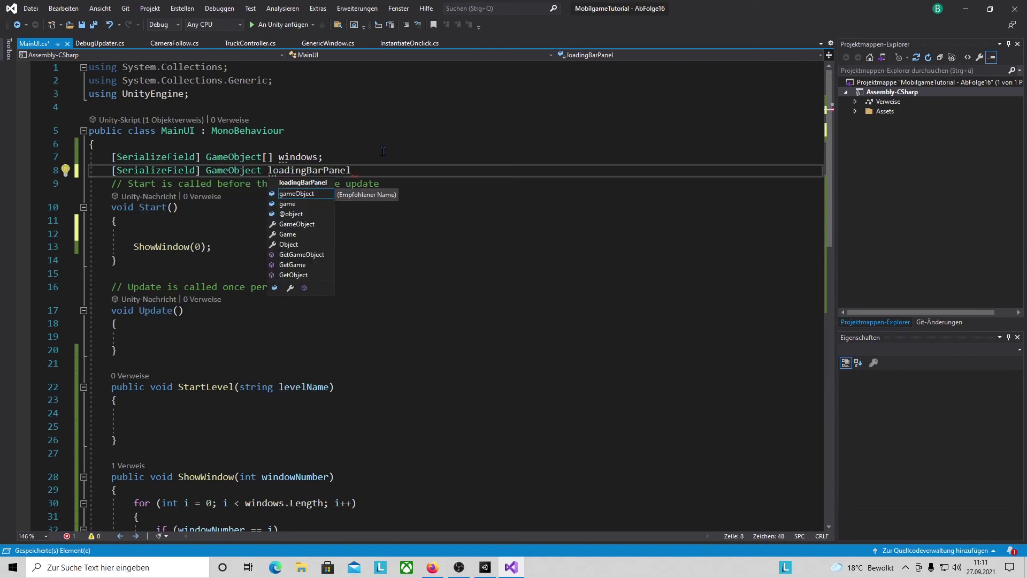
text(;)
key(Return)
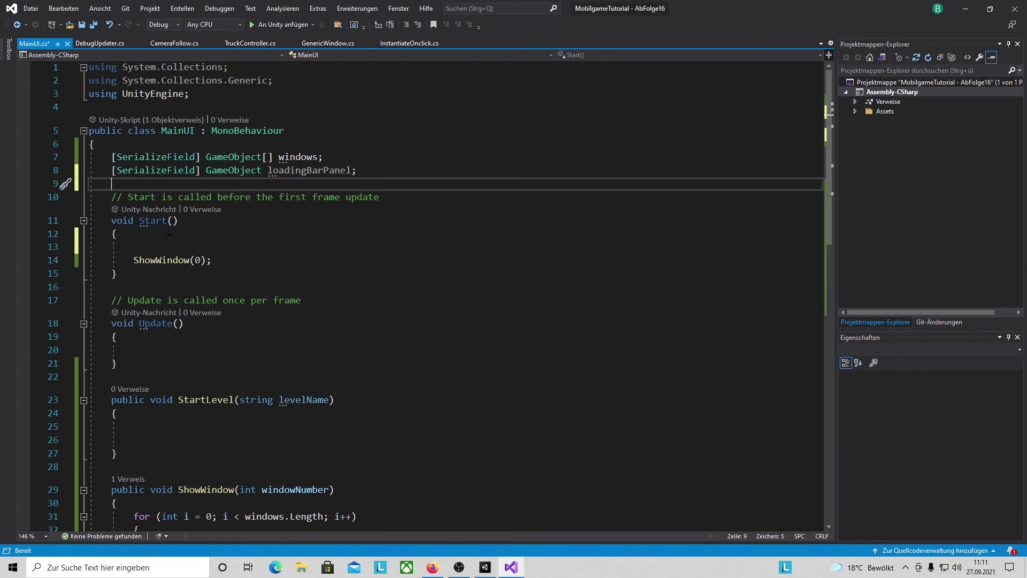
text([)
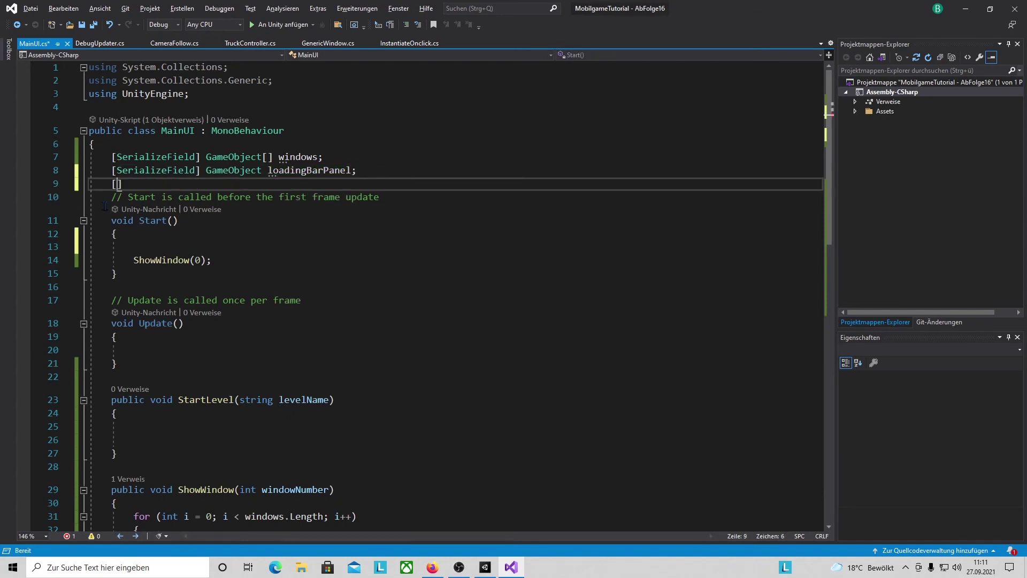
text(SerializeField] ImageConversion)
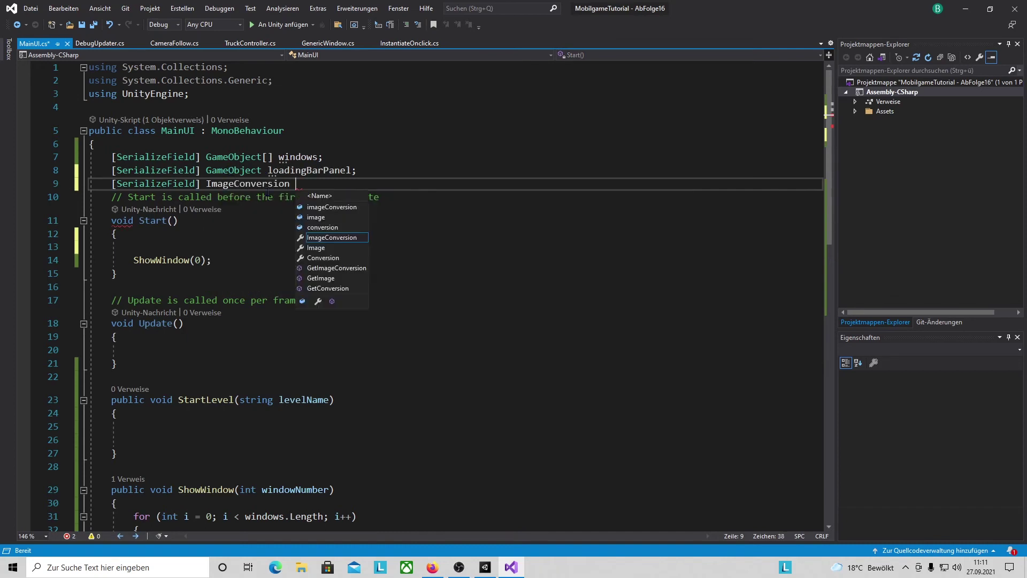
key(BackSpace)
key(BackSpace)
key(BackSpace)
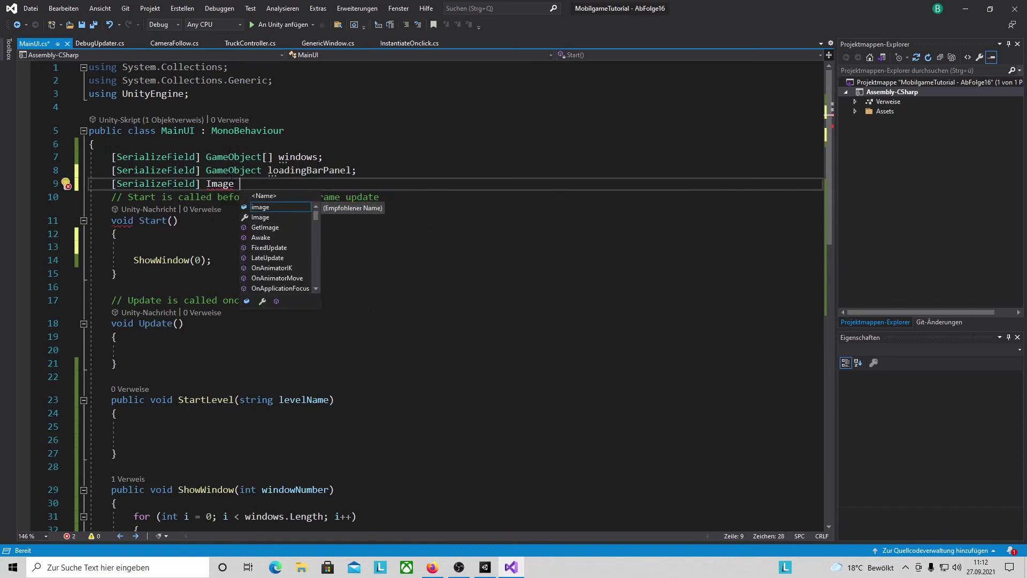
text(lo)
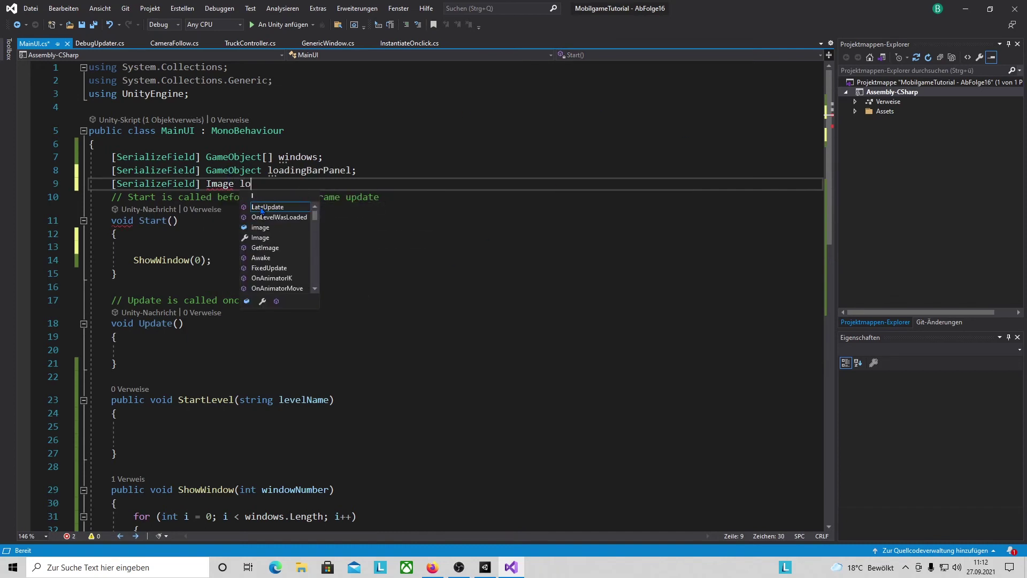
text(ading)
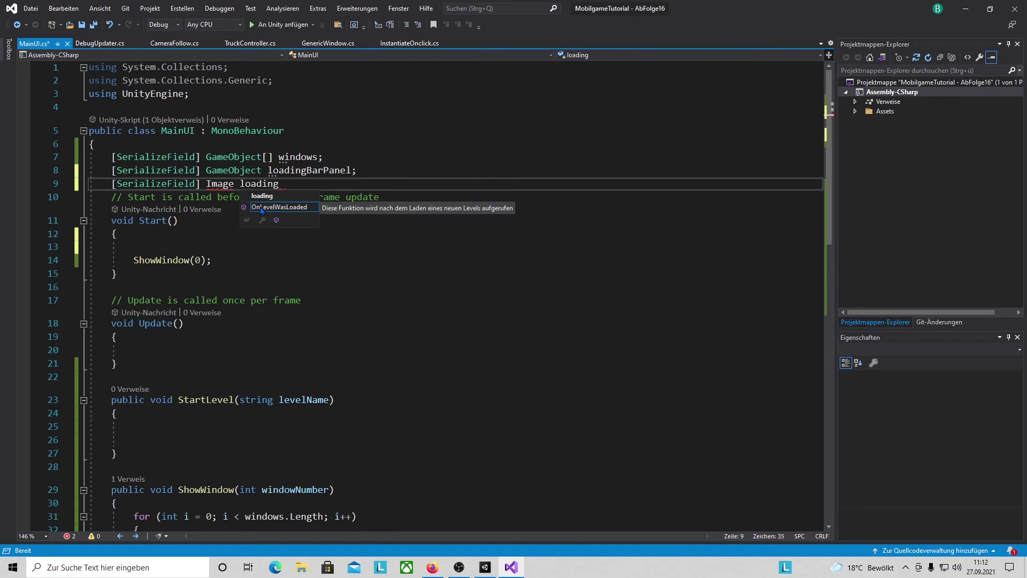
text(Bar;)
Start a new using directive after the using lines, then undo it
click(337, 94)
key(Return)
text(using)
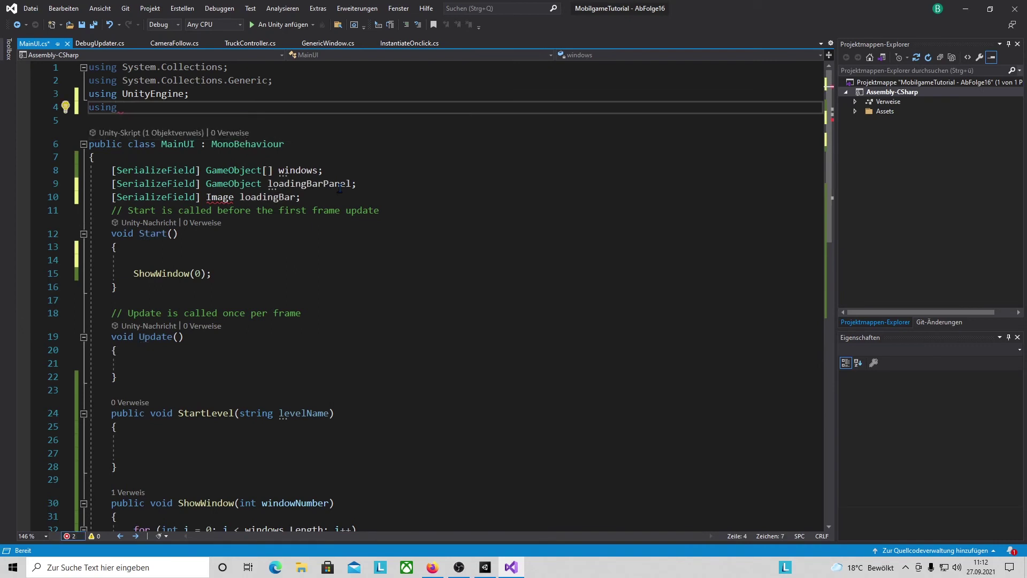
key(ctrl+z)
key(ctrl+z)
key(ctrl+z)
key(ctrl+z)
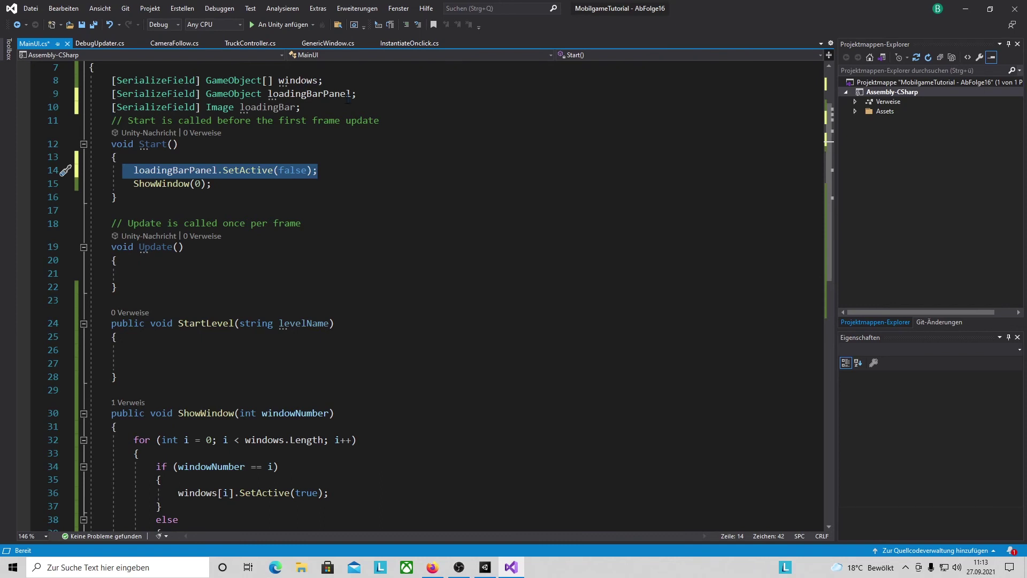
Call loadingBarPanel.SetActive(false) in Start() and SetActive(true) in StartLevel, saving the script
click(266, 210)
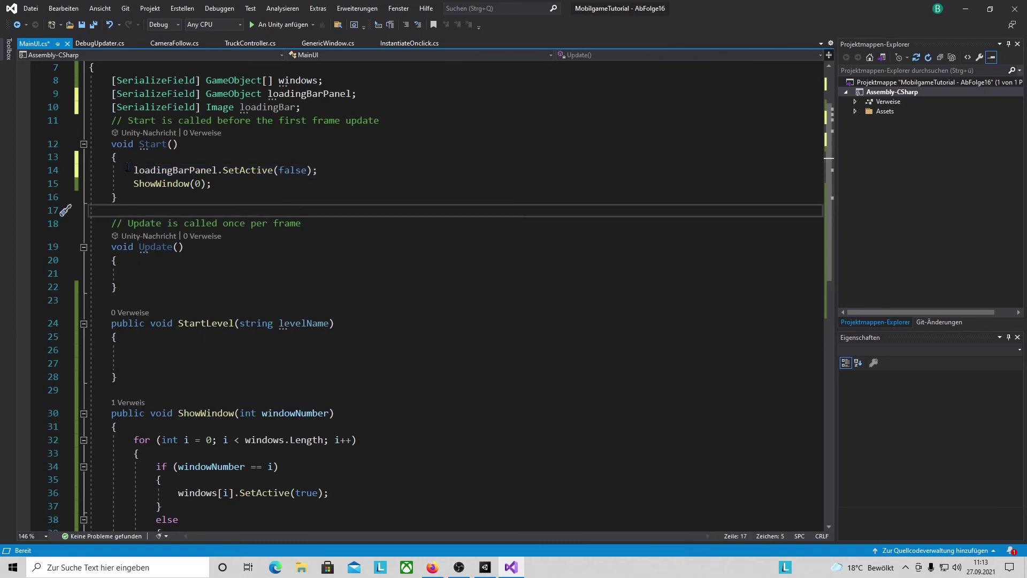
drag(128, 170, 319, 170)
click(821, 223)
key(ctrl+s)
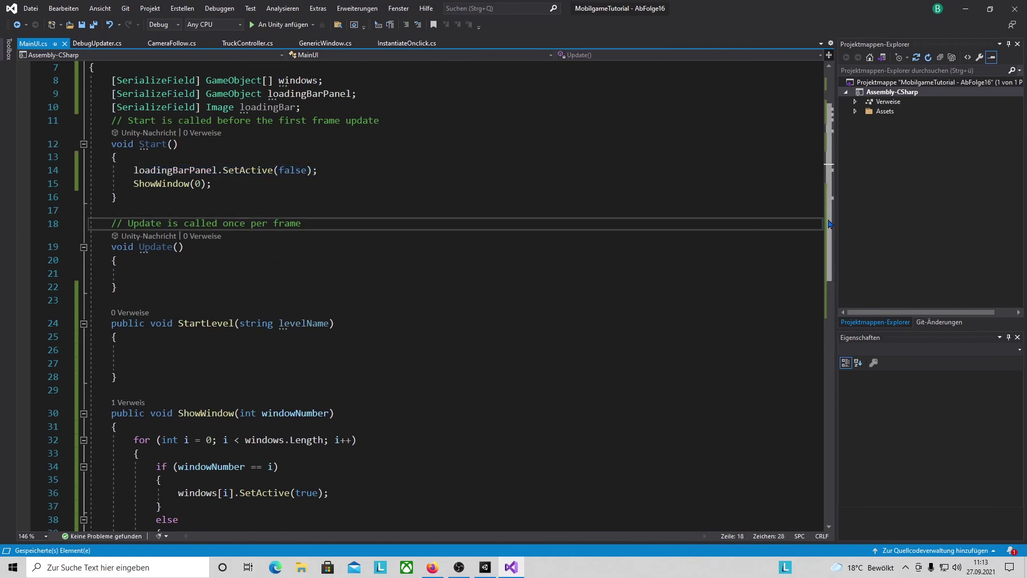
drag(828, 224, 826, 290)
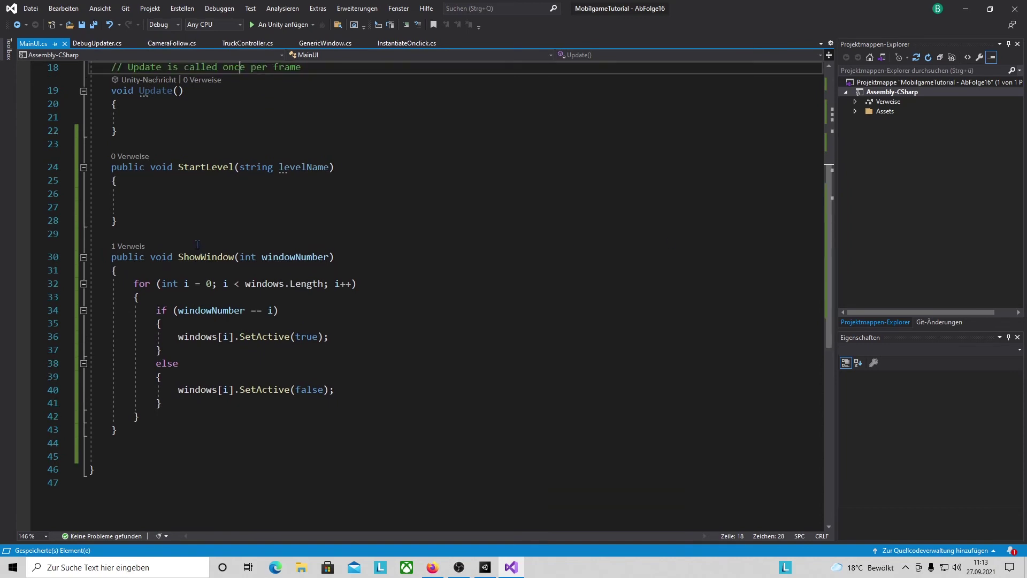
scroll(253, 229, up, 2)
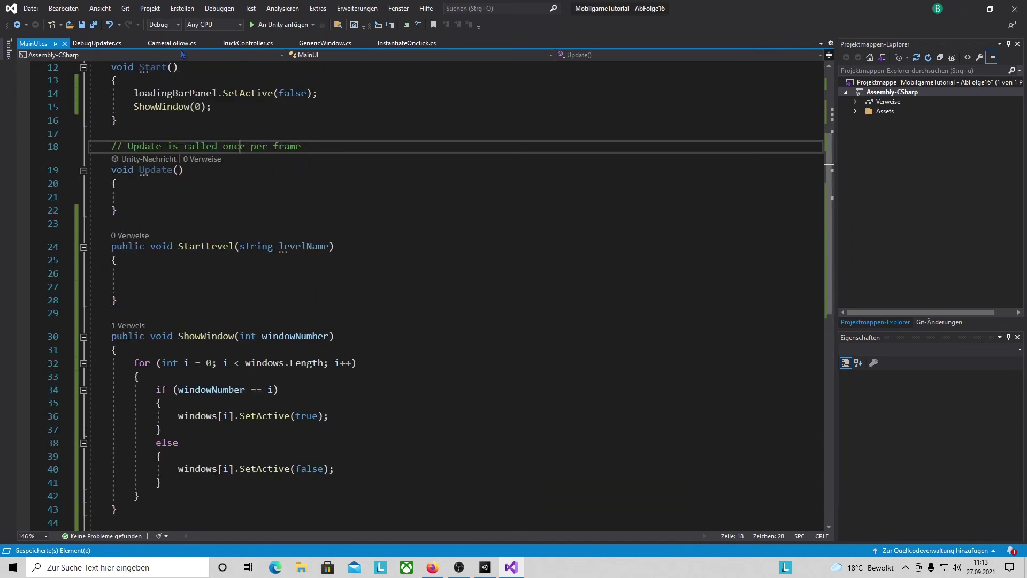
drag(128, 94, 340, 100)
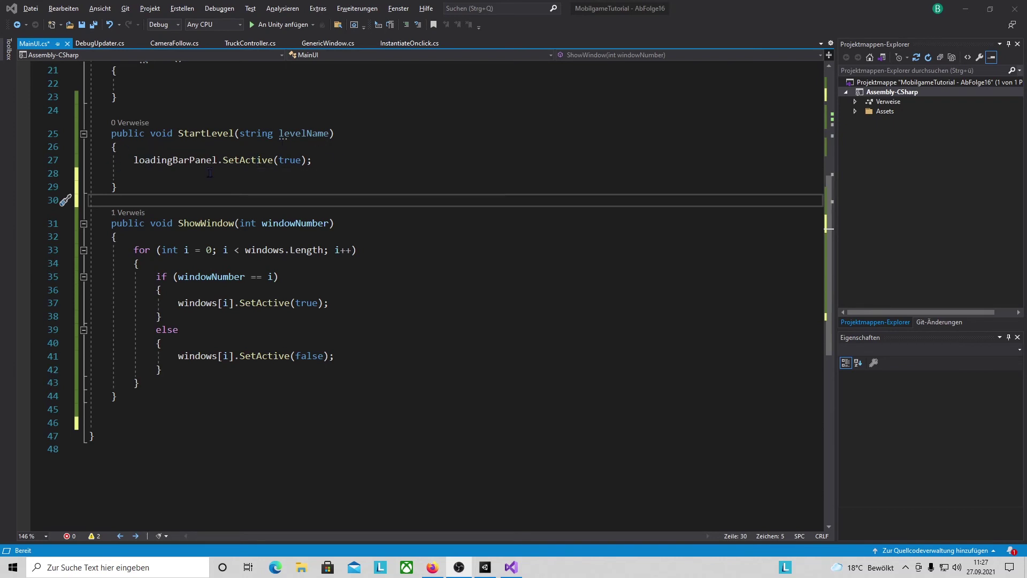
drag(128, 159, 332, 168)
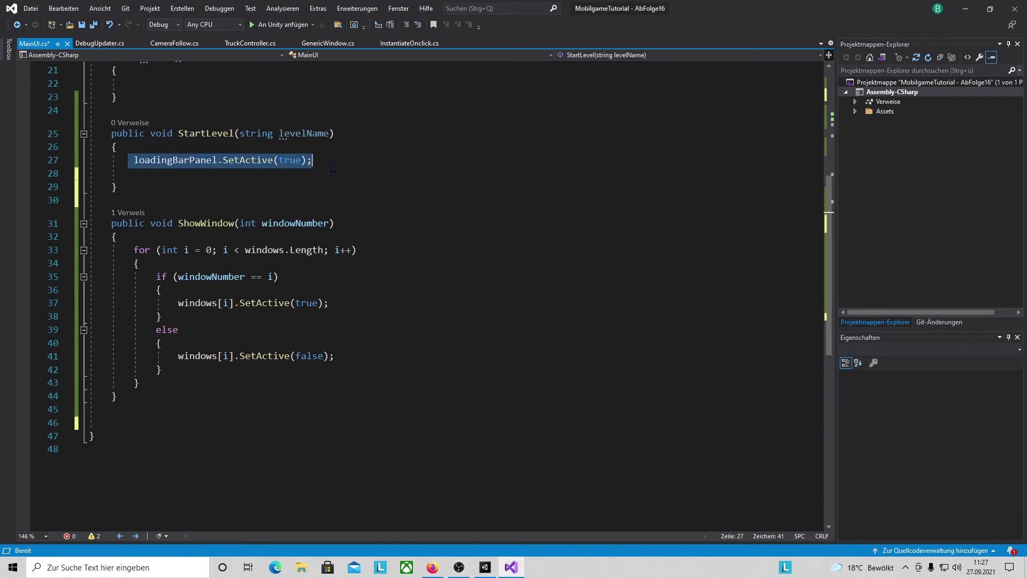
click(197, 175)
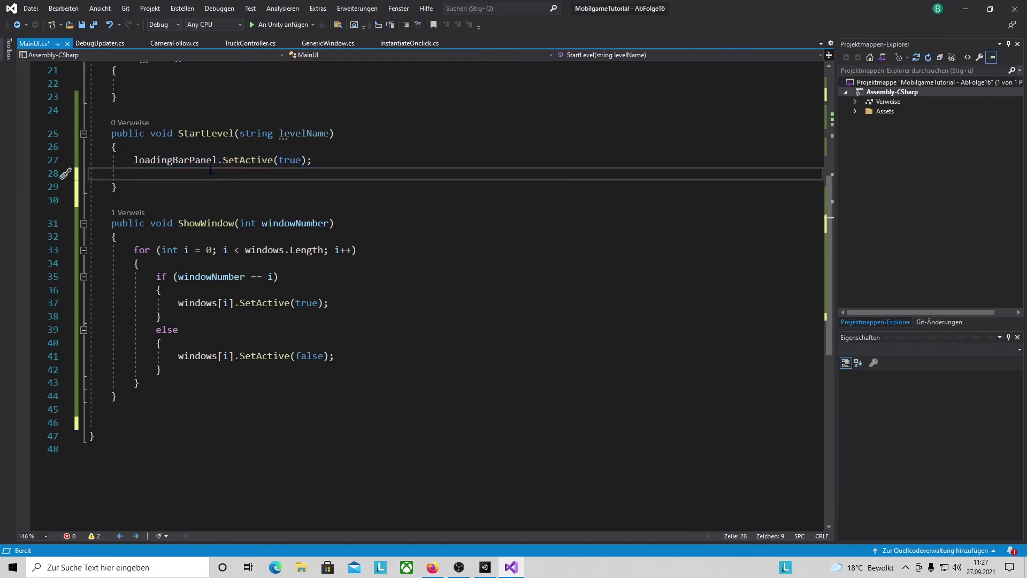
click(140, 419)
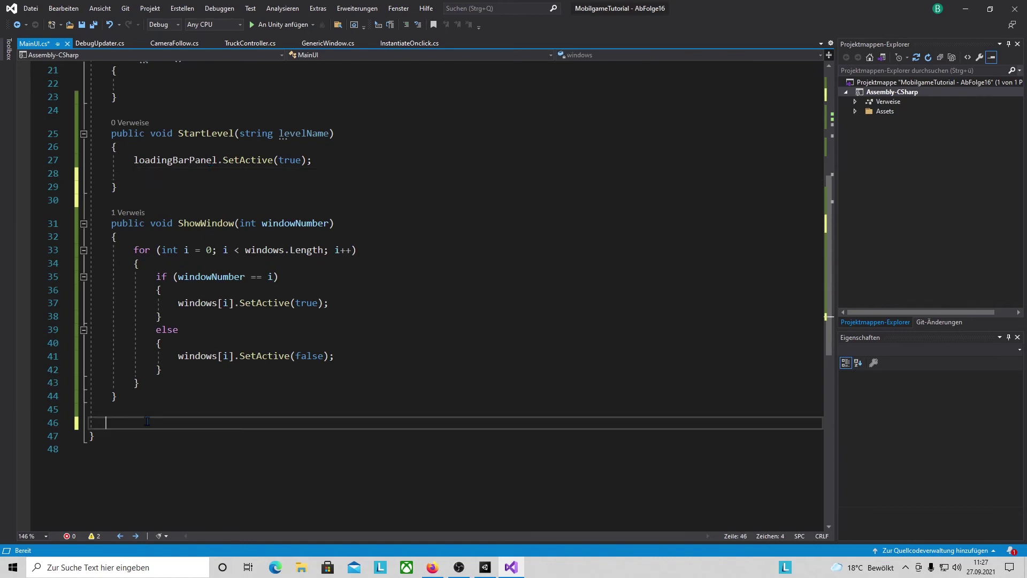
Declare the IEnumerator LoadScenesAsync(AsyncOperation[] asyncOperations) coroutine before the class's closing brace
text(IEnumerator LoadSceb)
key(BackSpace)
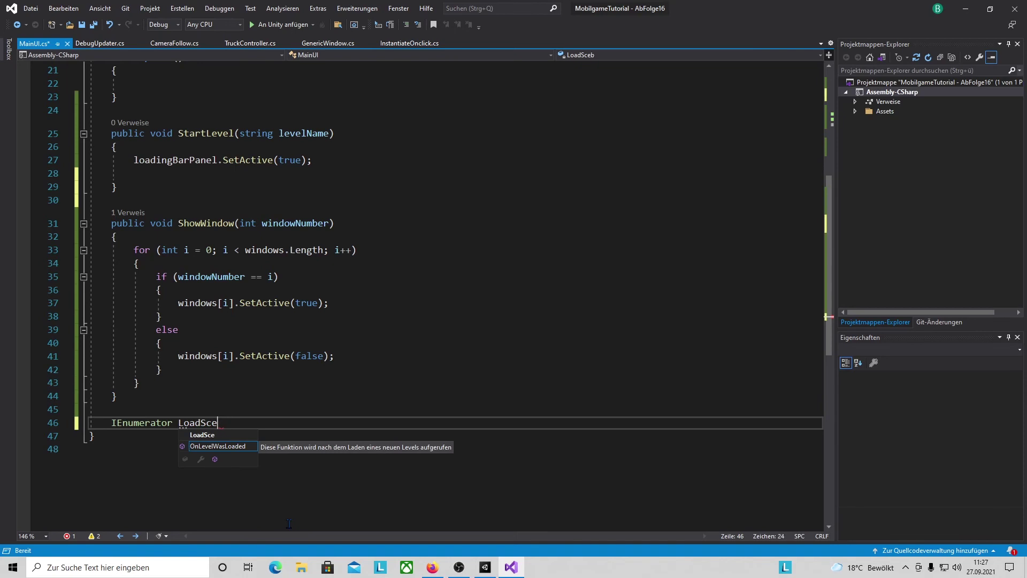
text(nesAsync)
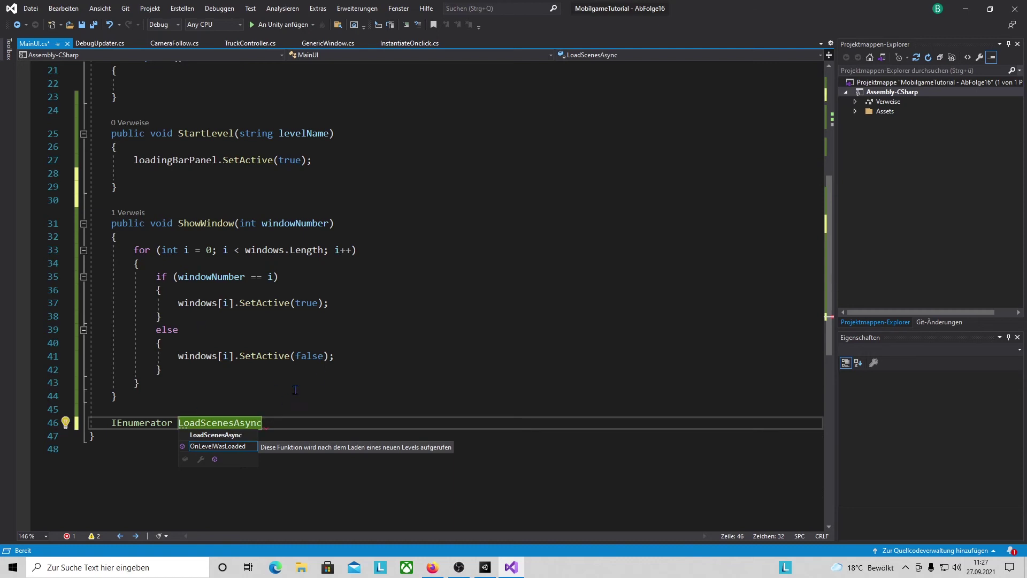
text(()
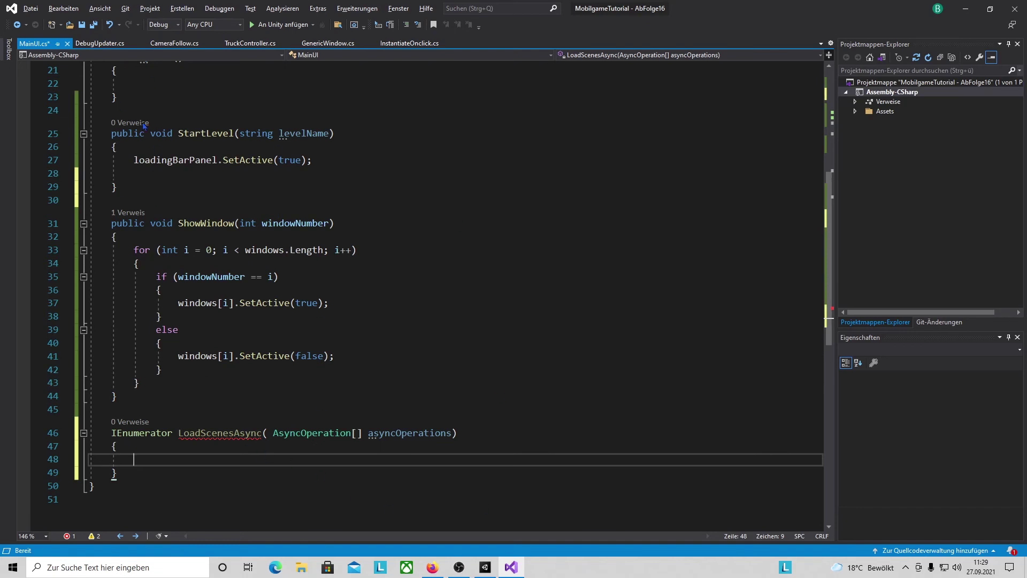
click(149, 177)
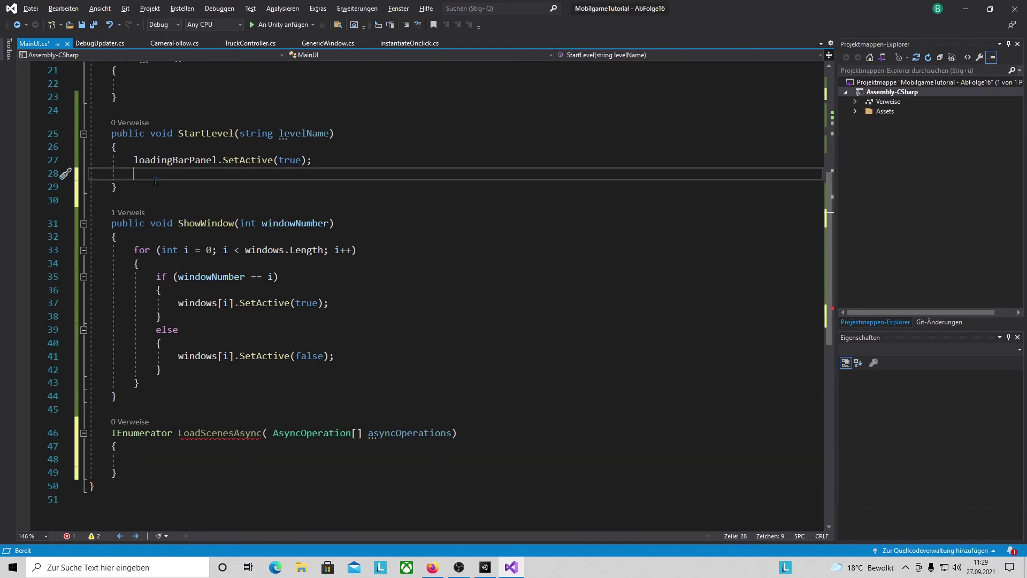
Declare a new AsyncOperation[2] array named ansyncOperations in StartLevel
key(Return)
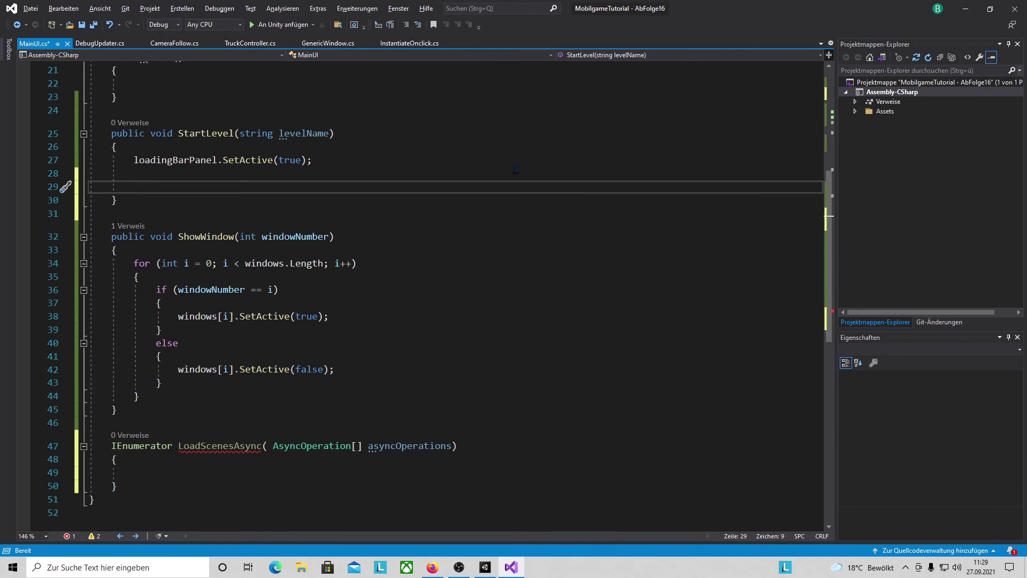
text(As)
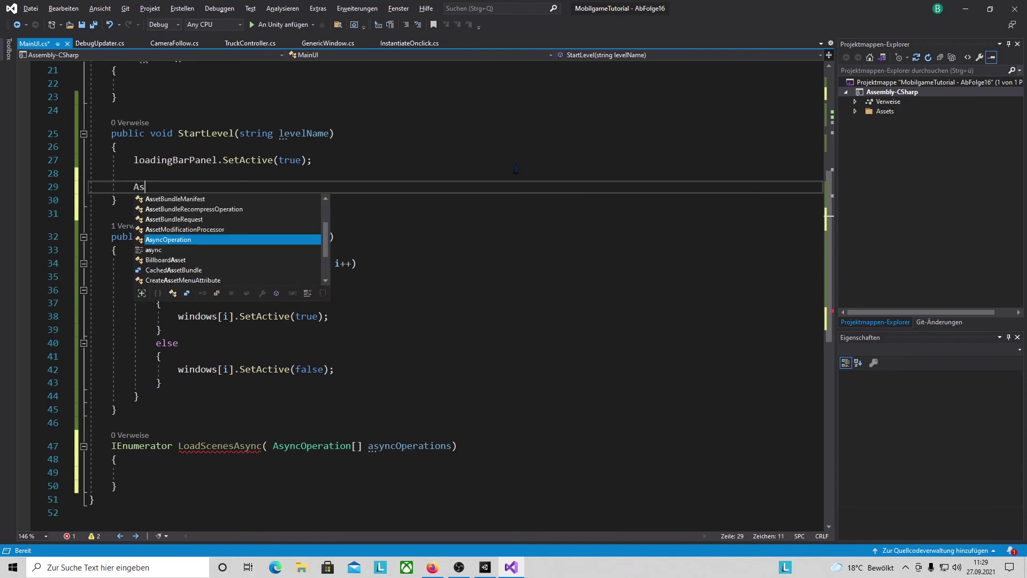
double_click(248, 239)
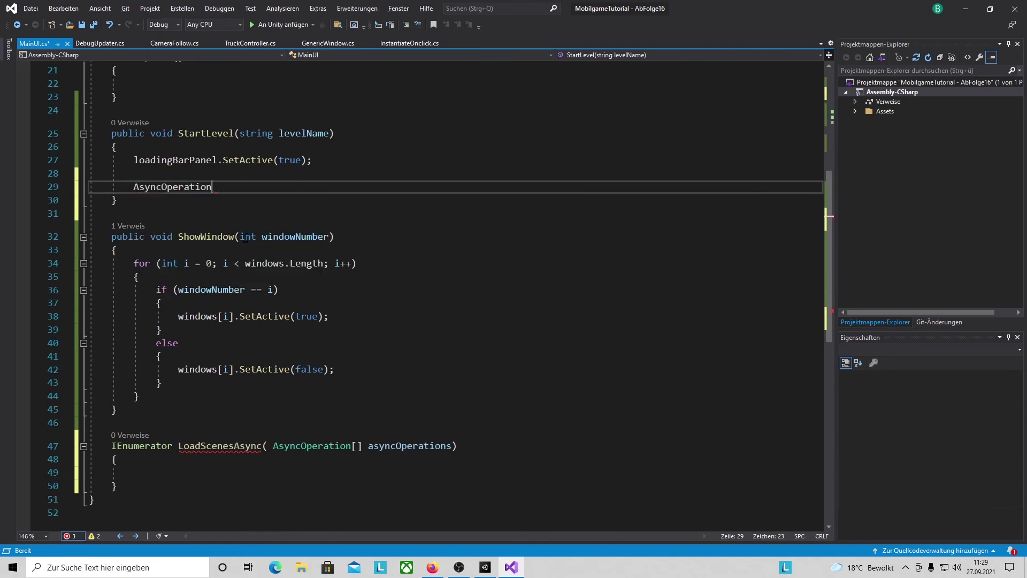
text([] )
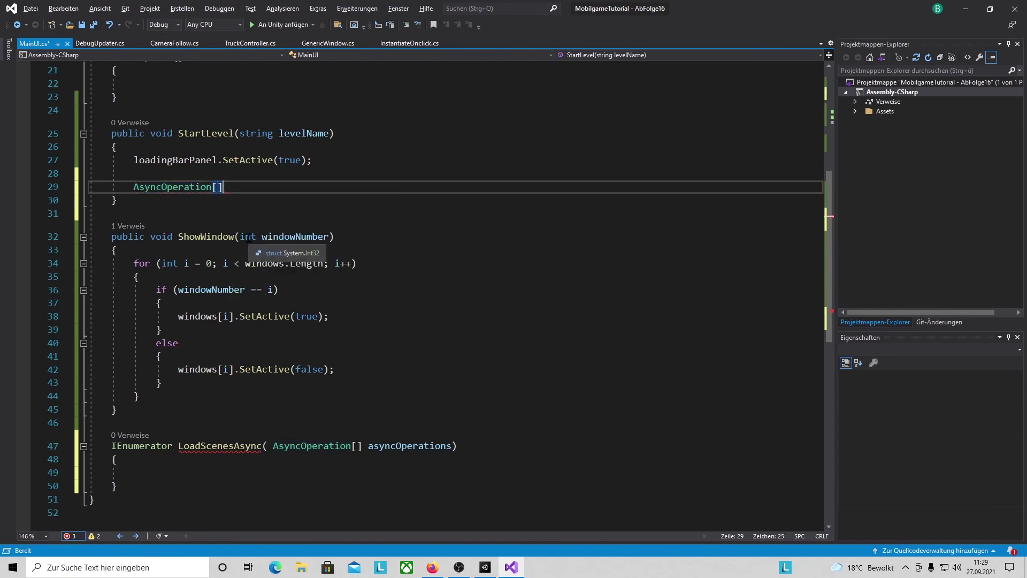
text(ansyncOperations = new AsyncOperation)
scroll(467, 326, up, 3)
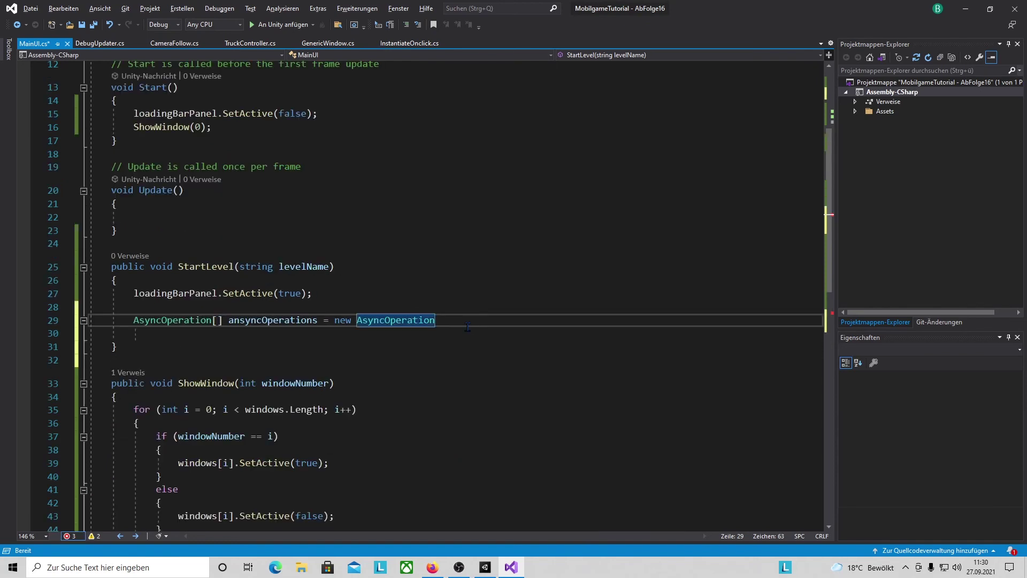
text([)
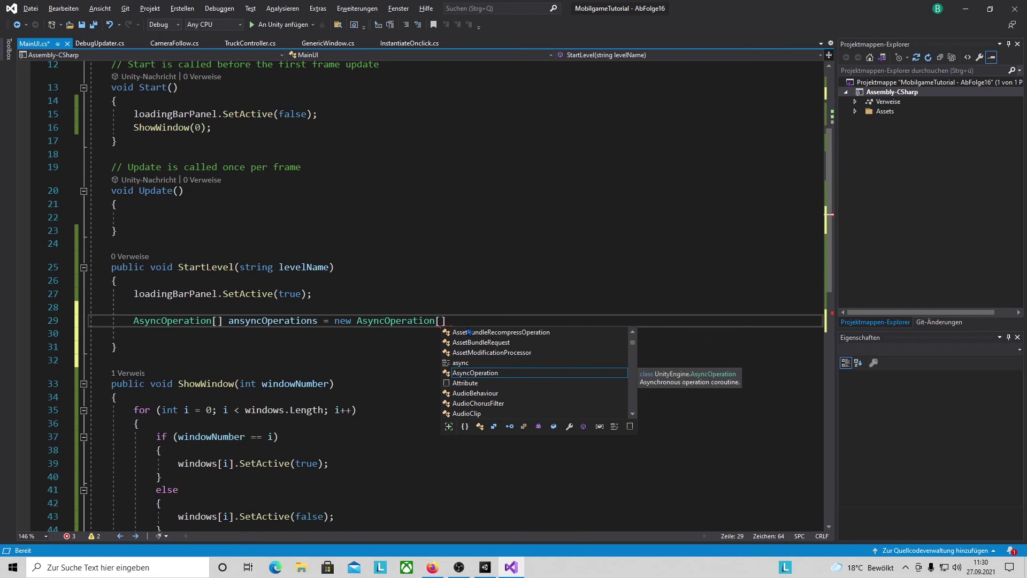
text(2];)
key(Return)
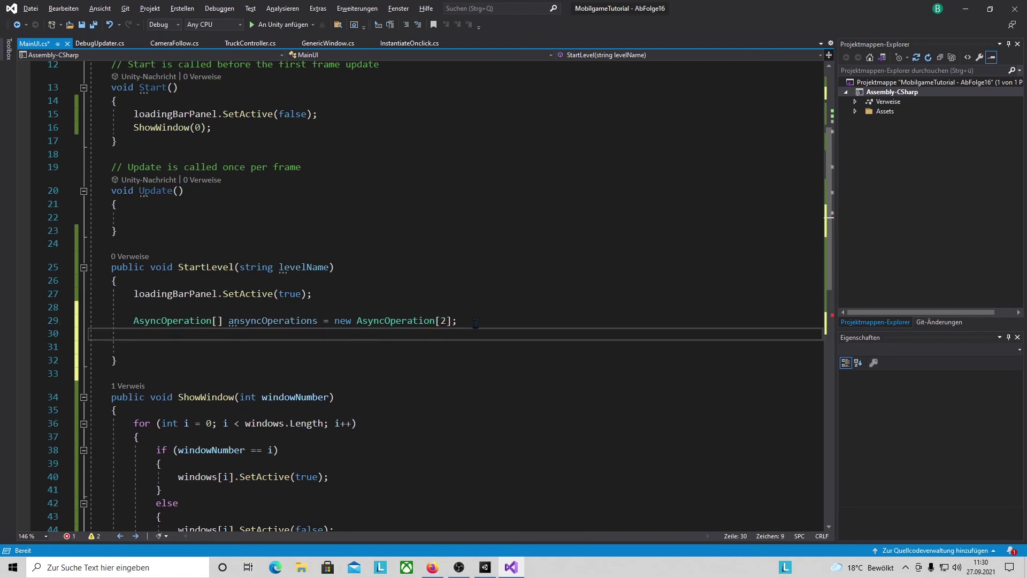
Assign element 0 to SceneManager.LoadSceneAsync(levelName), checking the SceneManagement using line
text(an)
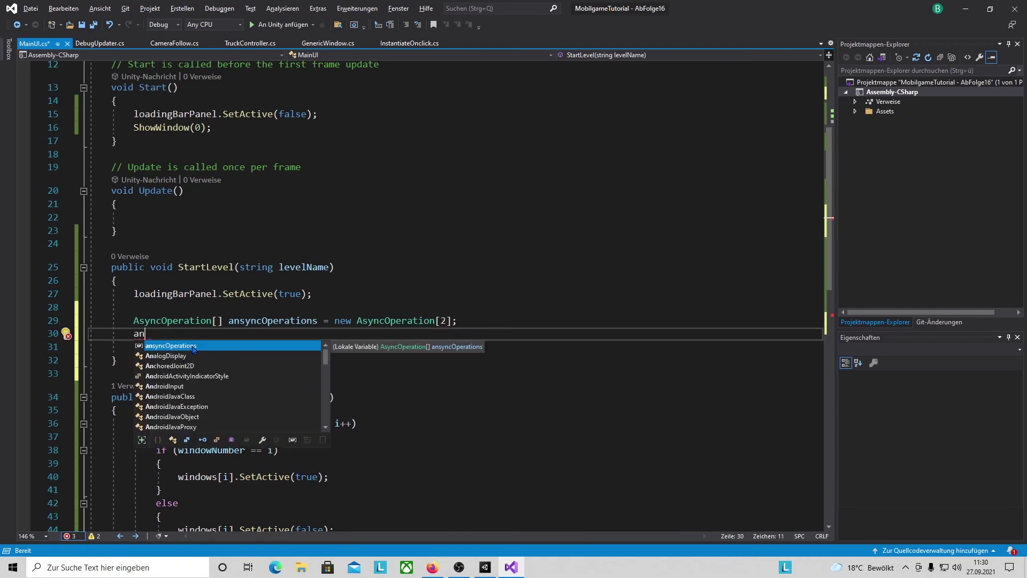
key(Tab)
text([0])
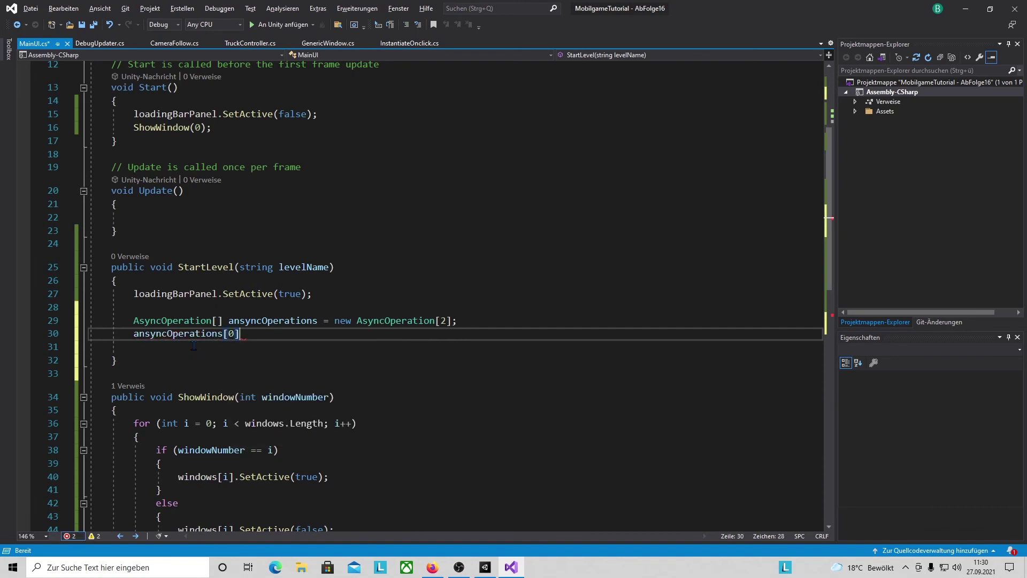
text( =)
text( Sce)
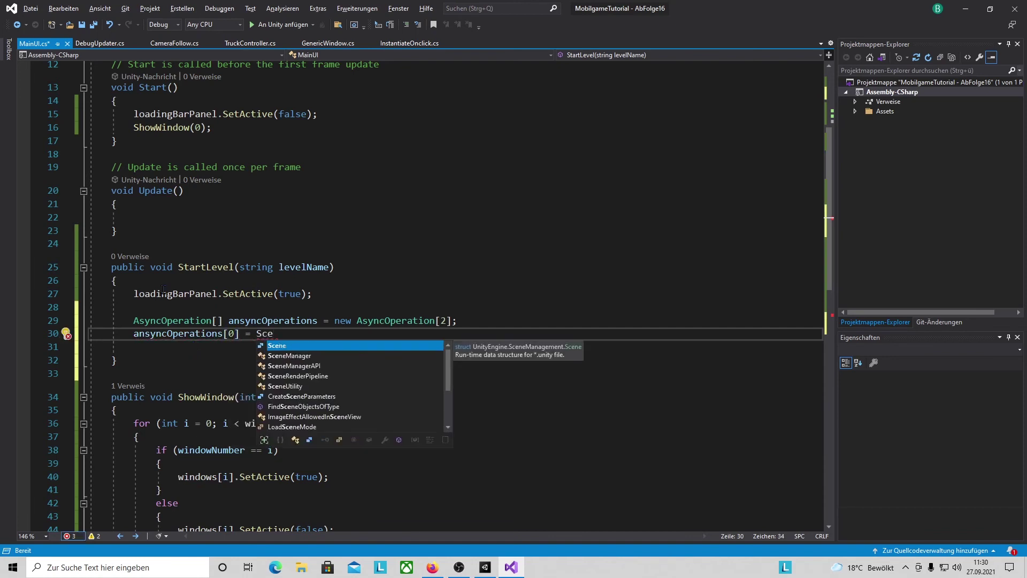
key(Down)
text(.)
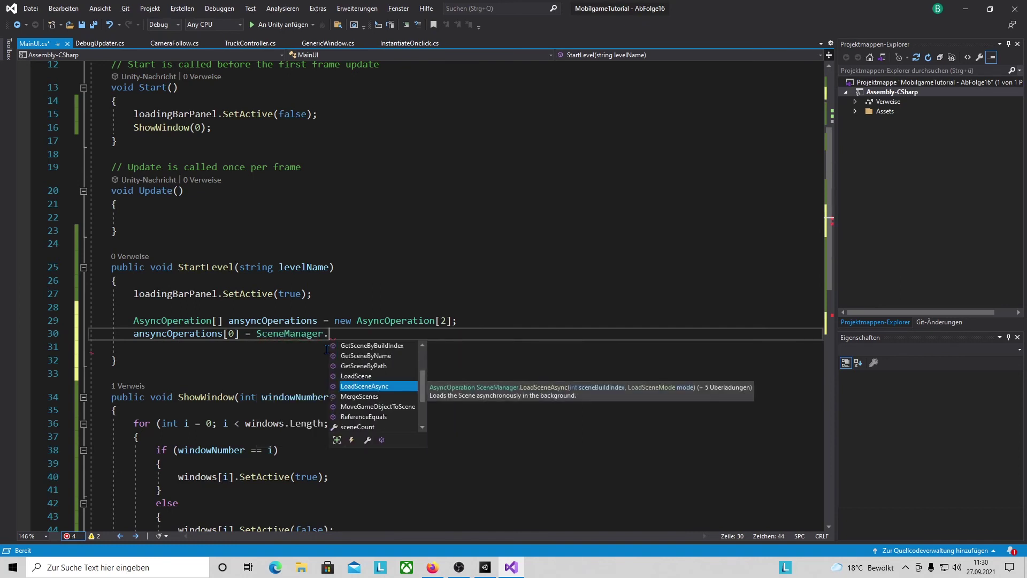
double_click(384, 388)
text(()
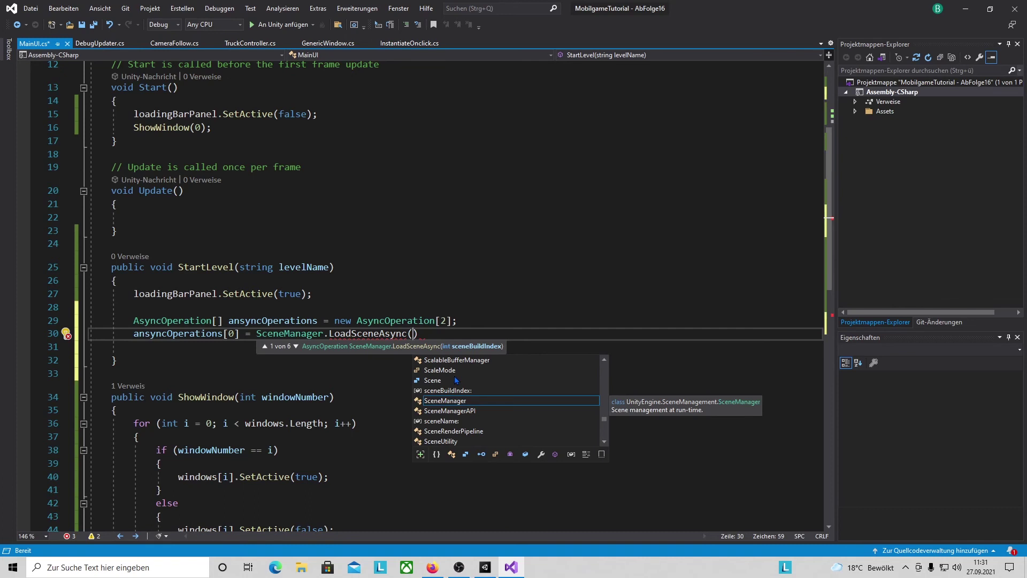
text(lev))
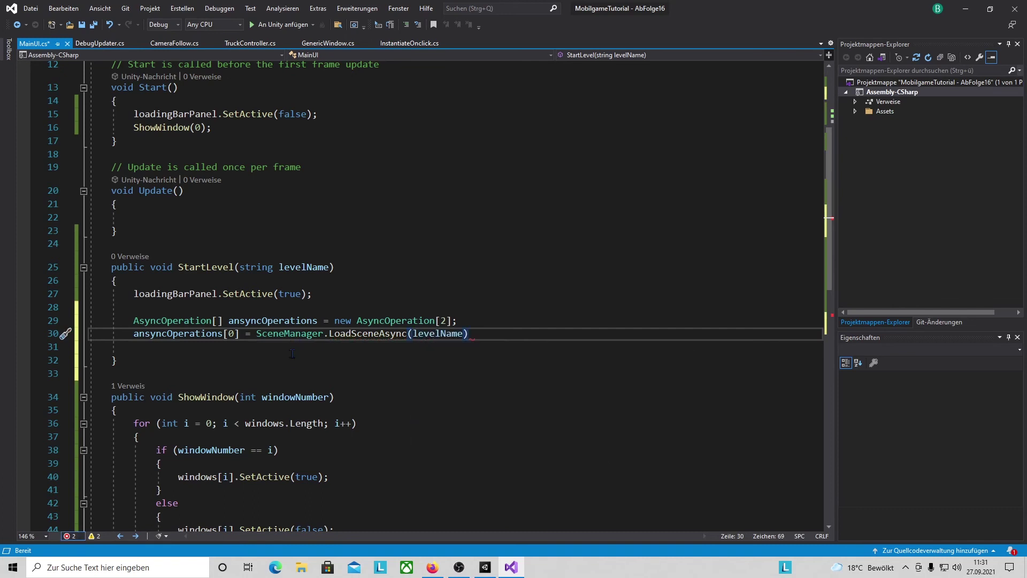
drag(252, 333, 518, 339)
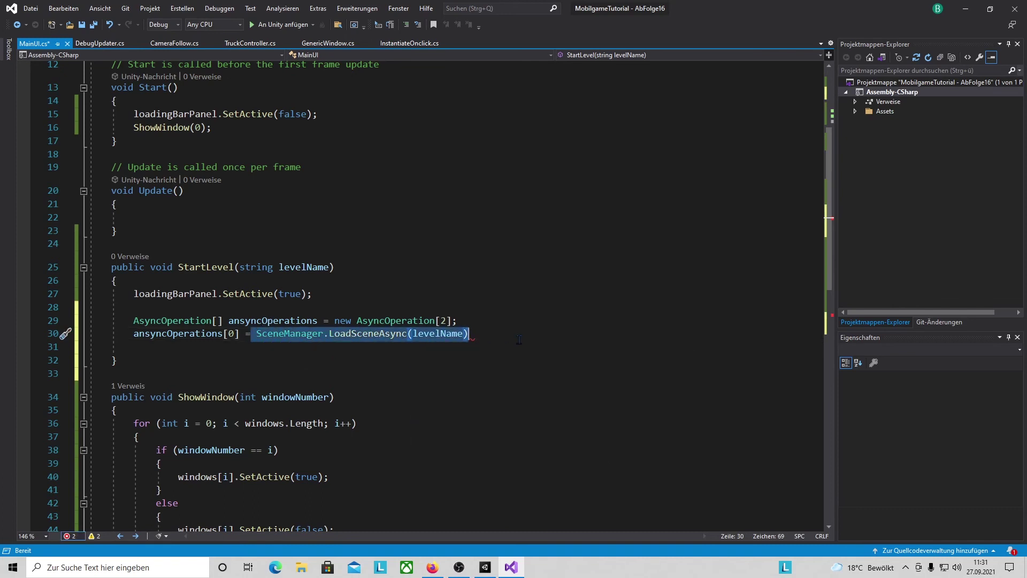
drag(117, 360, 124, 347)
scroll(124, 347, up, 4)
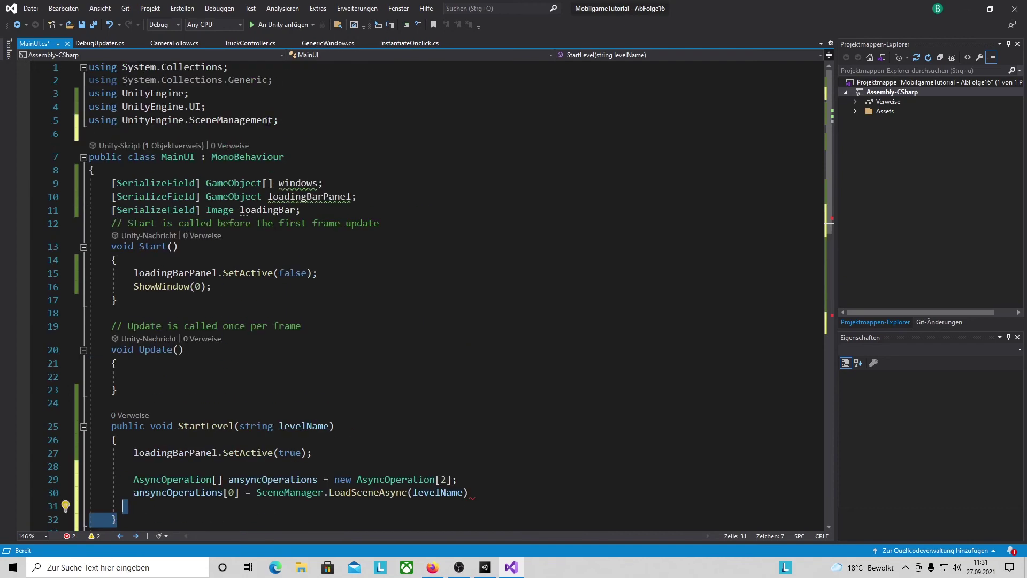
drag(279, 120, 89, 106)
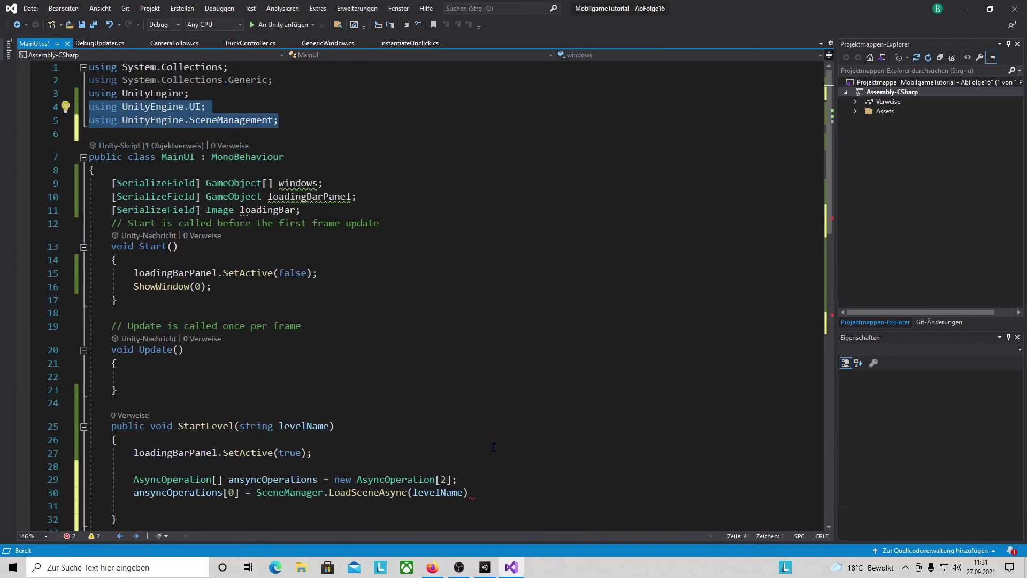
scroll(476, 407, down, 2)
click(487, 406)
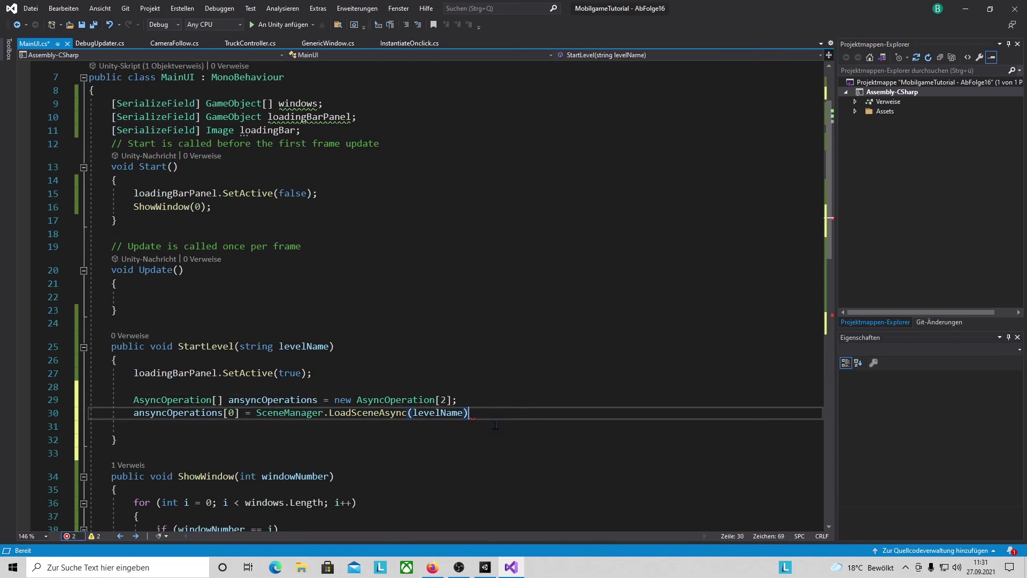
text(;)
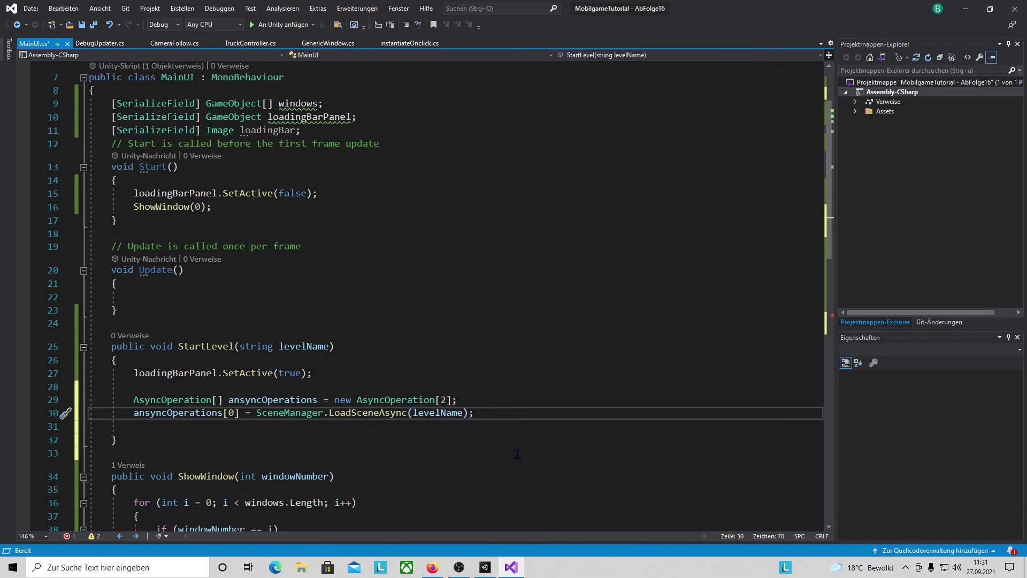
Assign element 1 to SceneManager.LoadSceneAsync("ManagementScene") loaded additively
key(Return)
text(as)
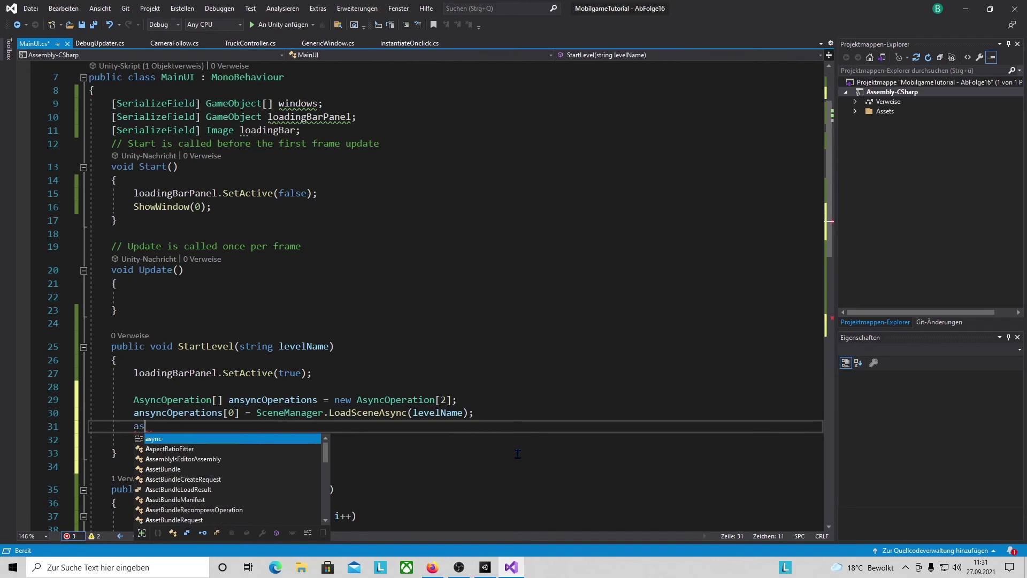
text(yncOperations[1] = )
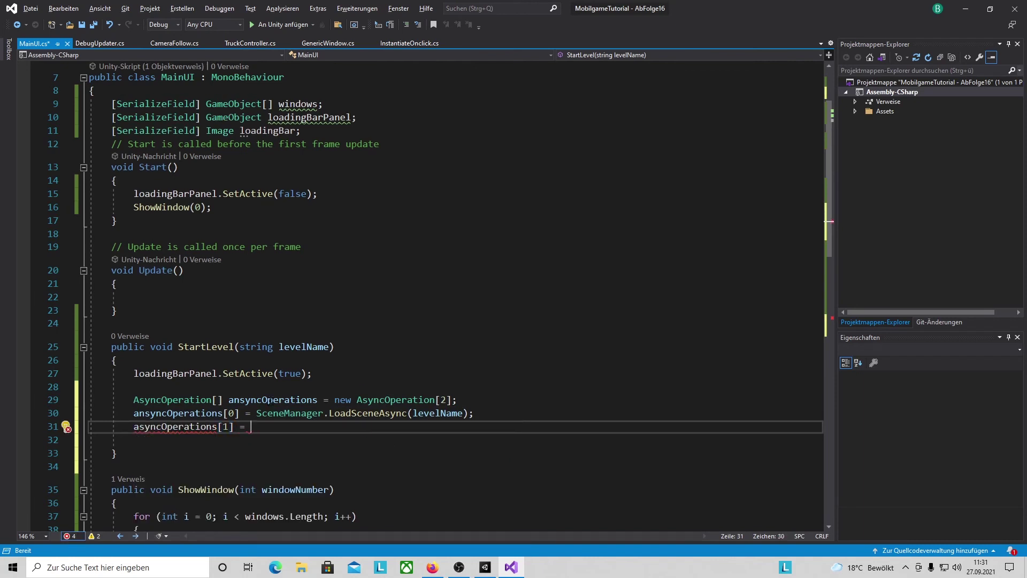
text(Sc)
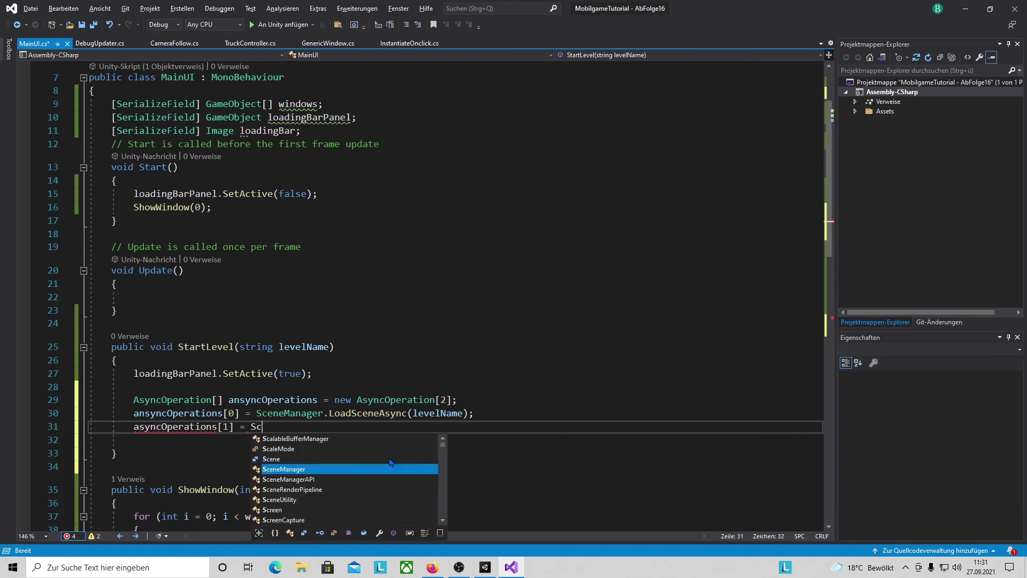
text(eneManager.Loa)
double_click(384, 453)
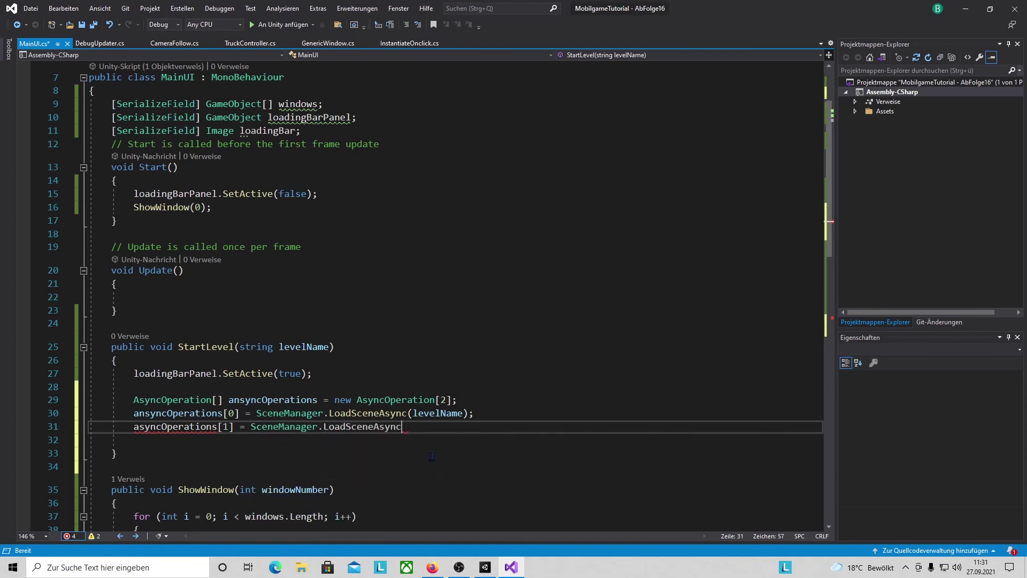
text(()
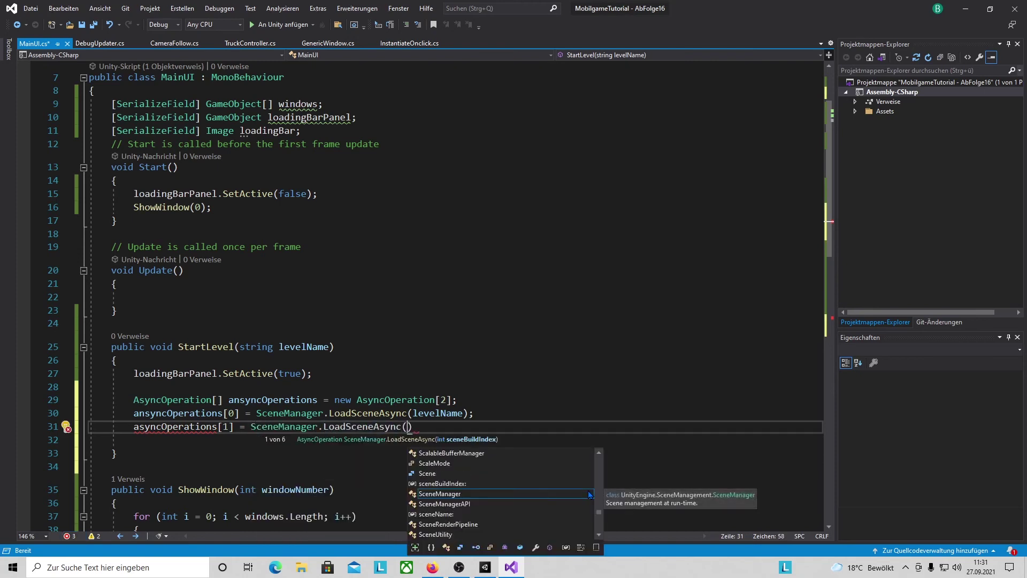
text("ManageMentScene)
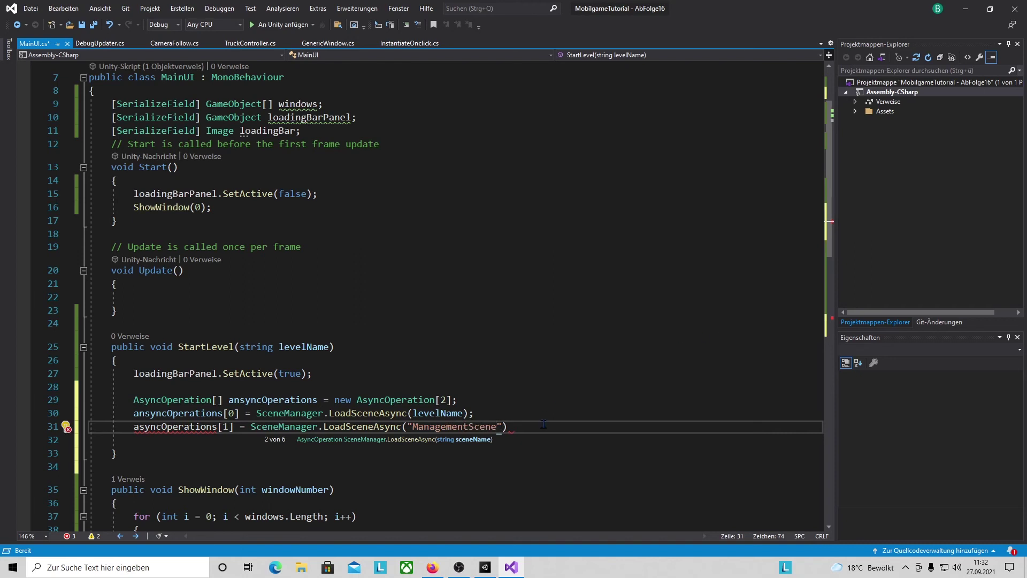
text(")
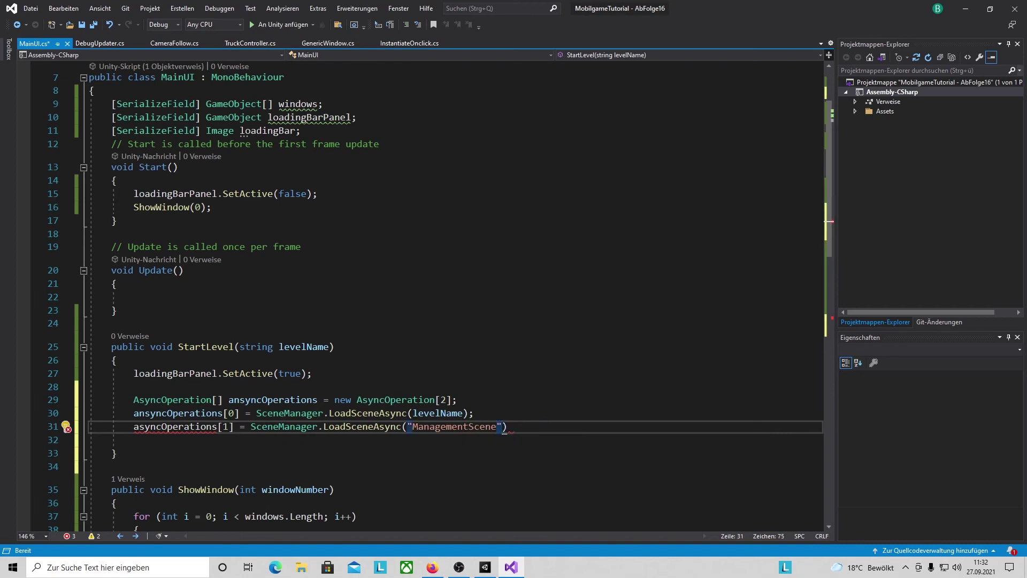
text(, )
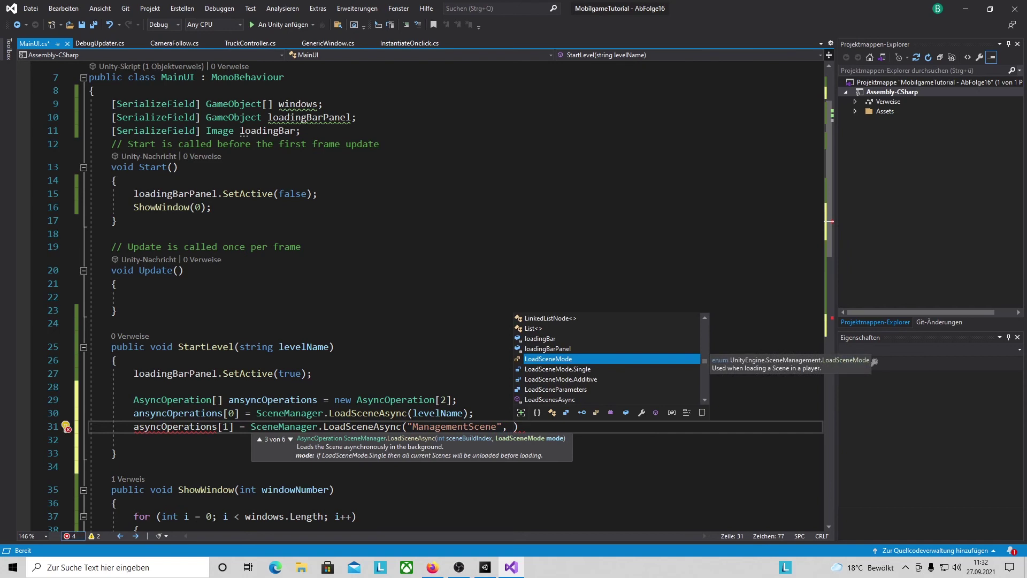
text(Load)
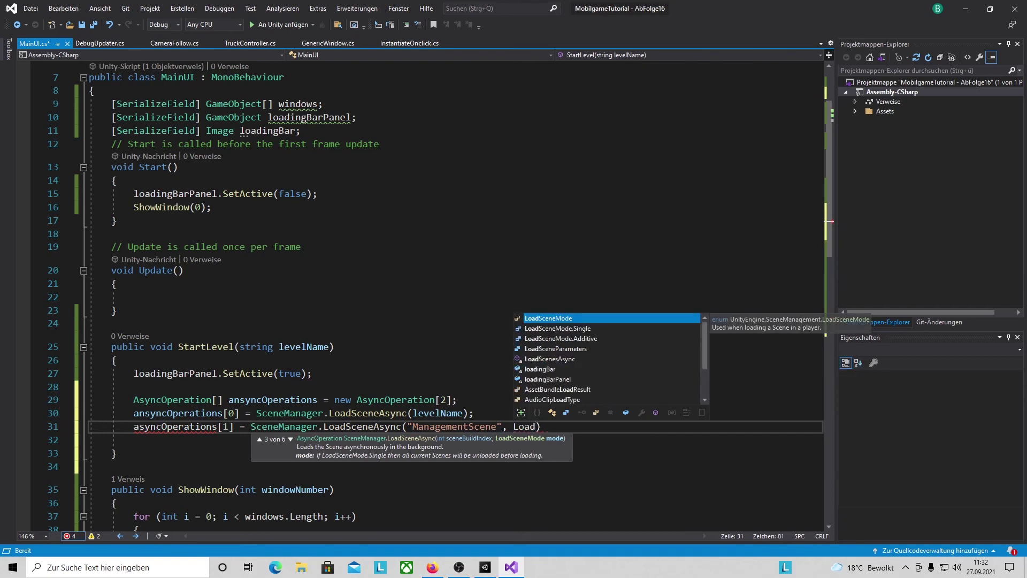
text(.Additive)
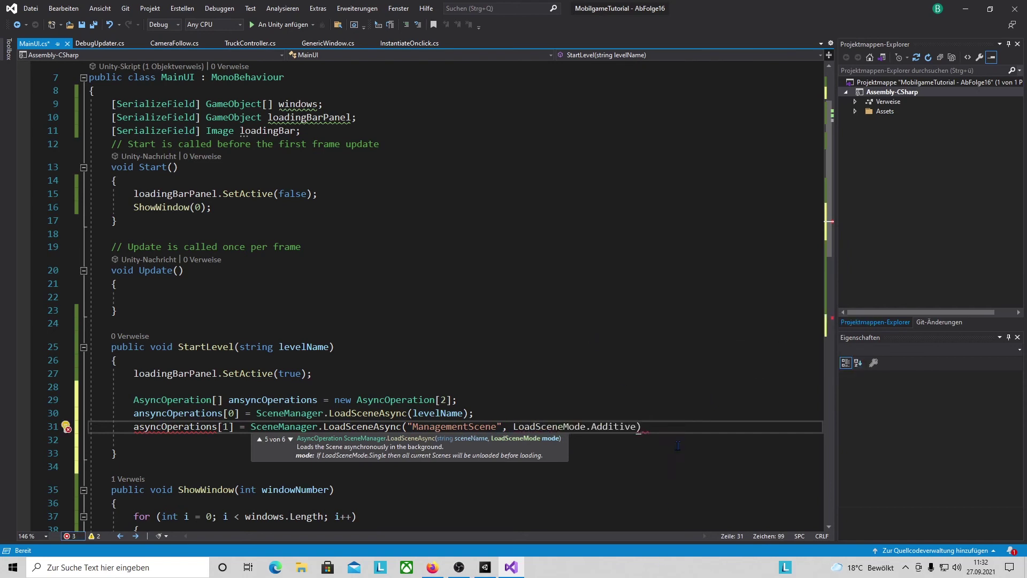
text();)
key(Return)
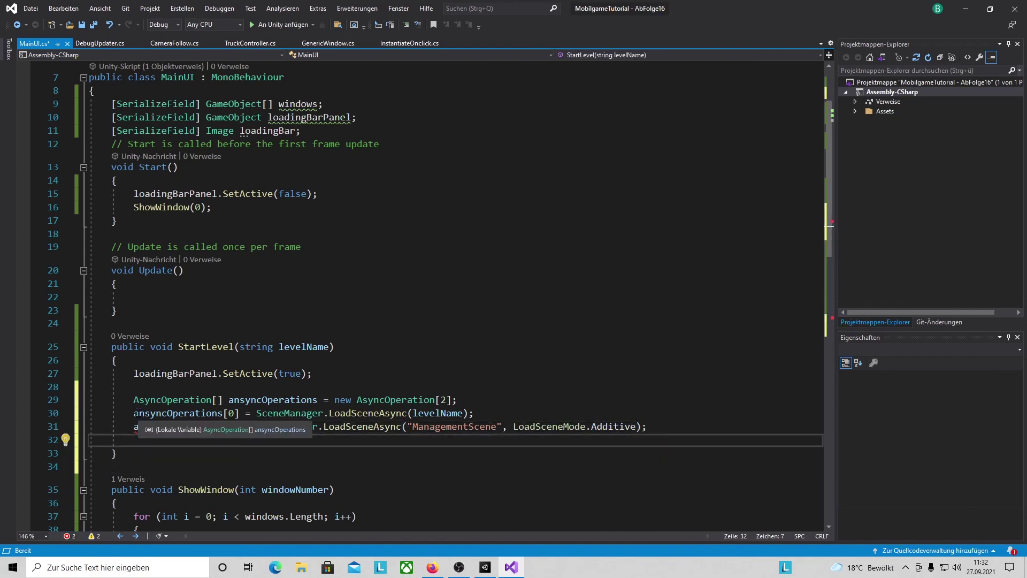
click(141, 413)
Rename ansyncOperations to asyncOperations in the array declaration on line 29
key(Delete)
drag(230, 399, 241, 400)
text(a)
click(302, 466)
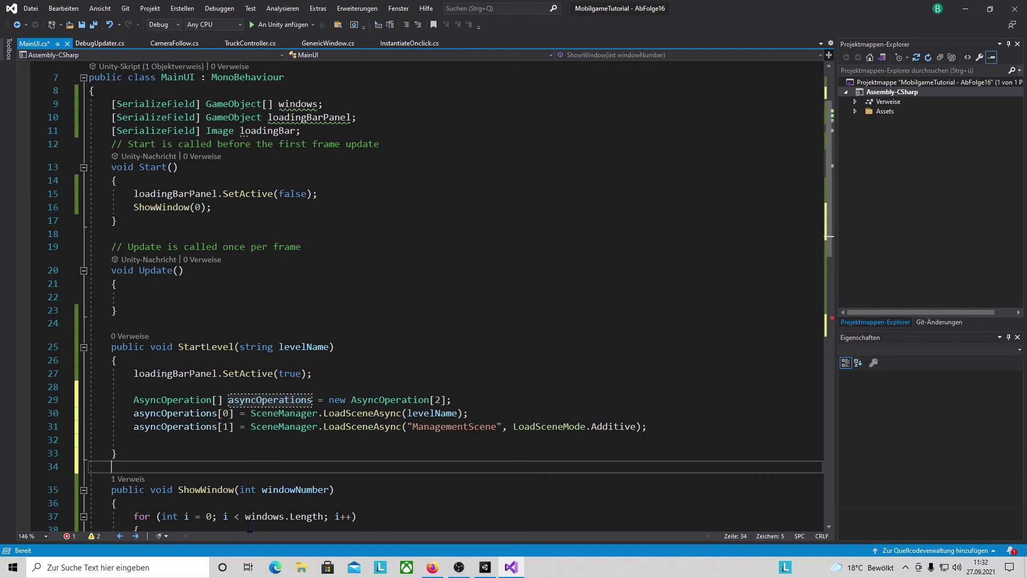
Call LoadScenesAsync(asyncOperations); at the end of StartLevel
click(154, 443)
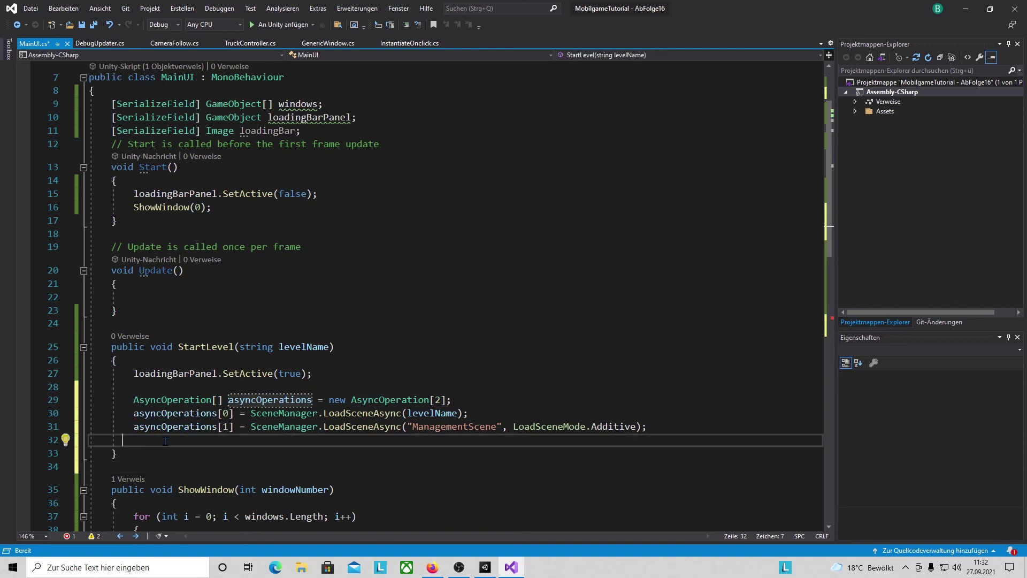
key(Return)
scroll(130, 425, down, 3)
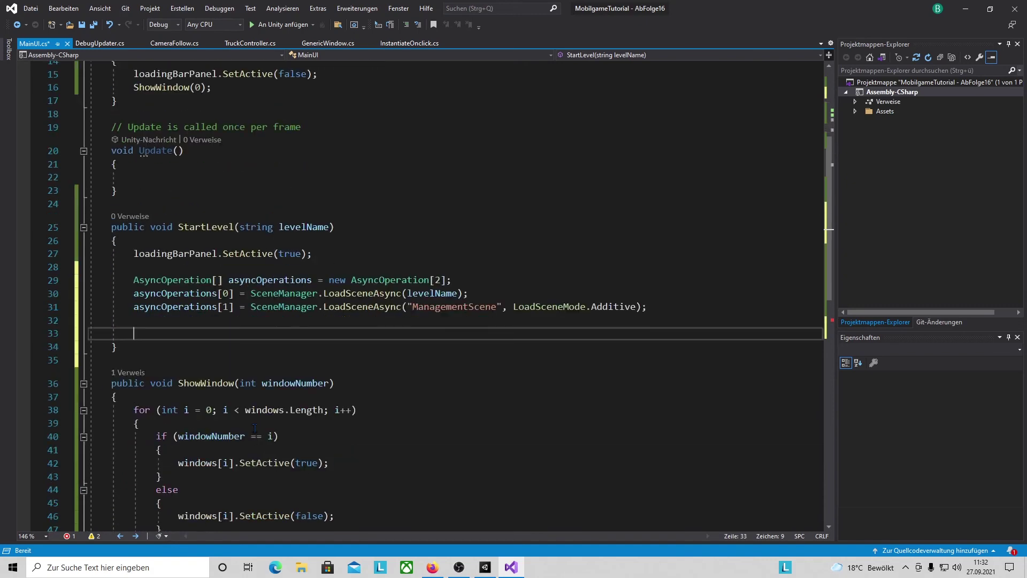
scroll(212, 408, down, 3)
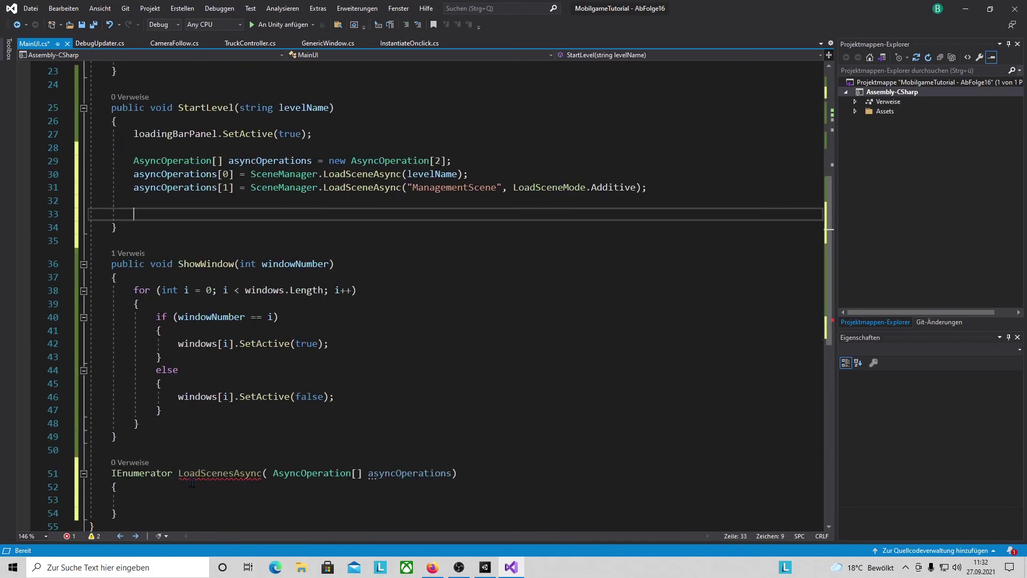
scroll(292, 488, up, 2)
scroll(292, 452, down, 3)
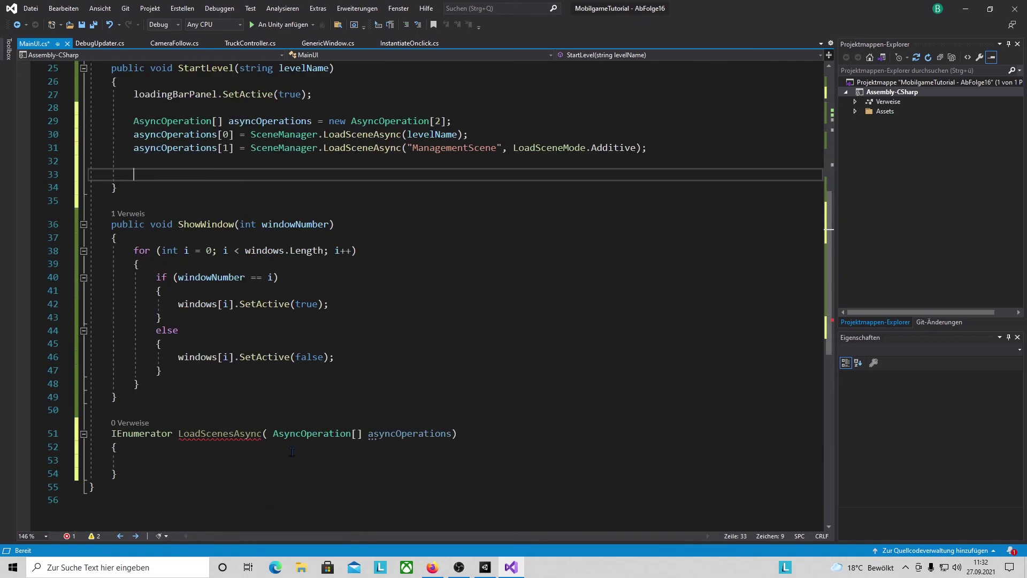
scroll(325, 426, up, 4)
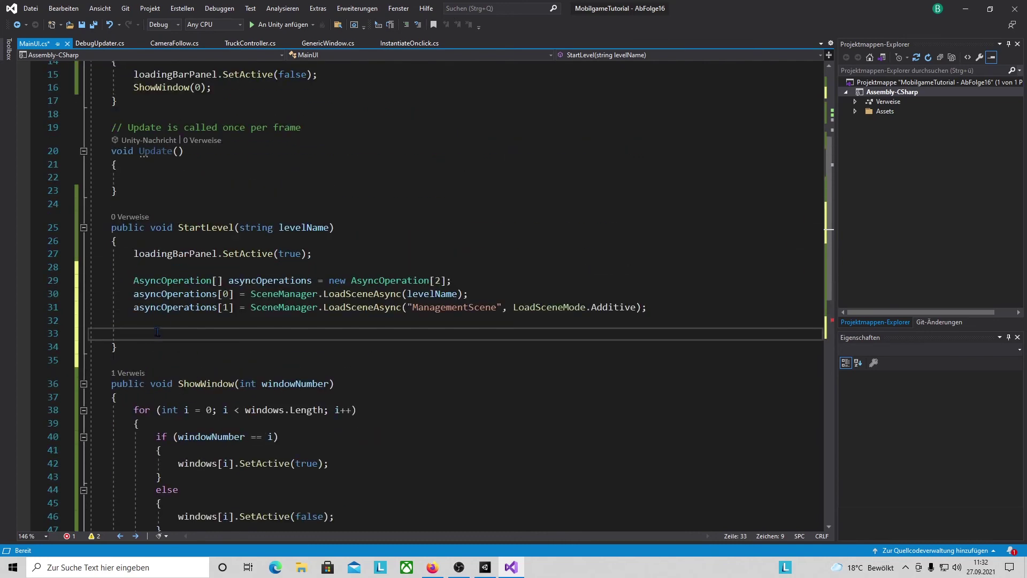
text(LoadScenesAsync(asyncOperations);)
click(615, 411)
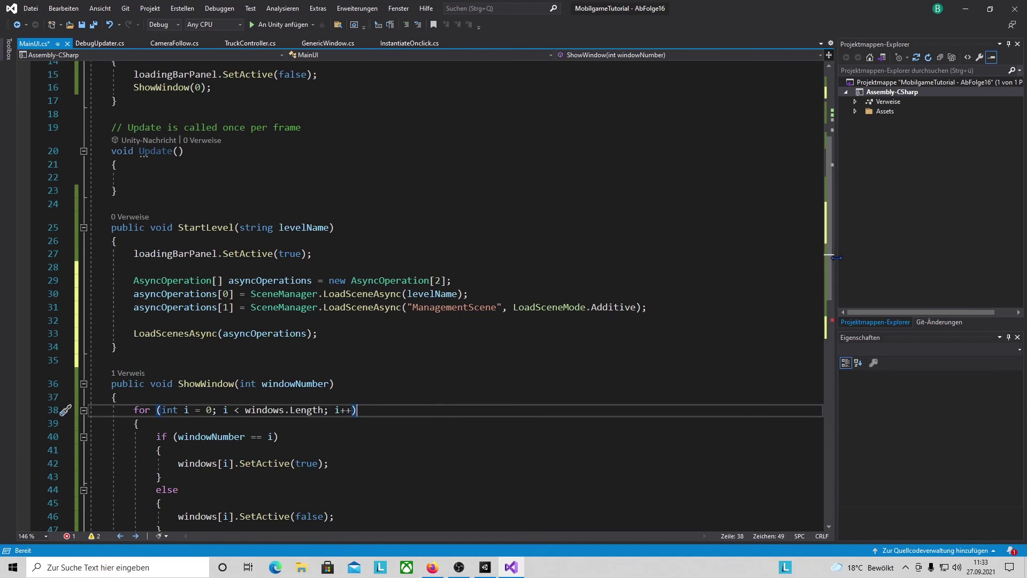
drag(829, 274, 828, 372)
click(321, 339)
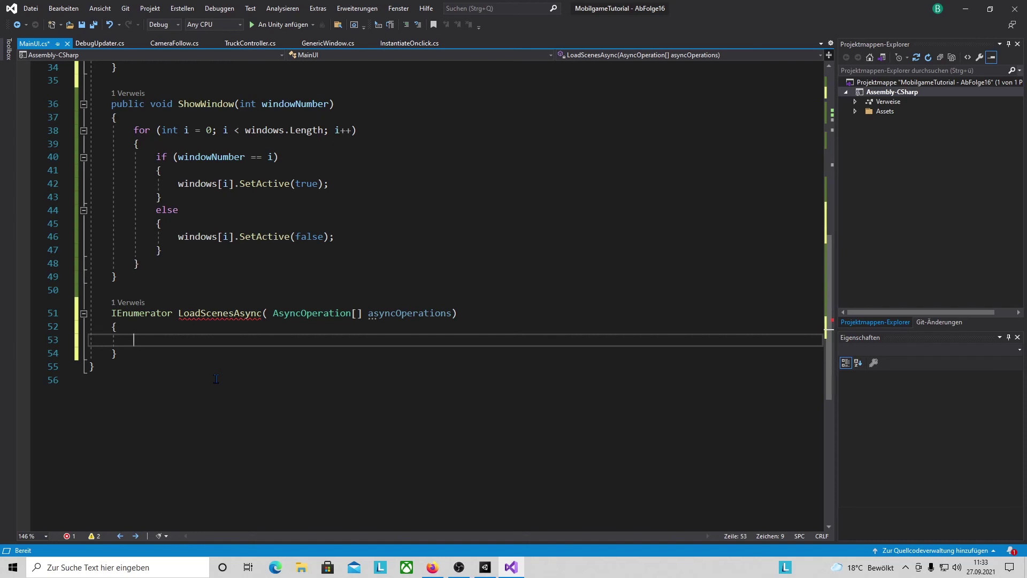
Declare float progress = 0f at the top of LoadScenesAsync
text(float)
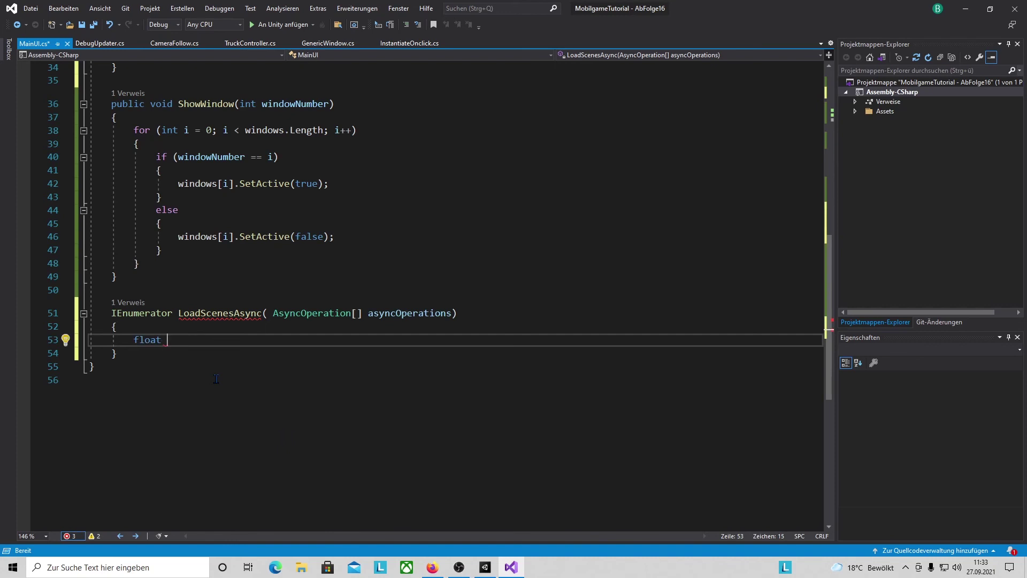
text( progress =)
text( 0;)
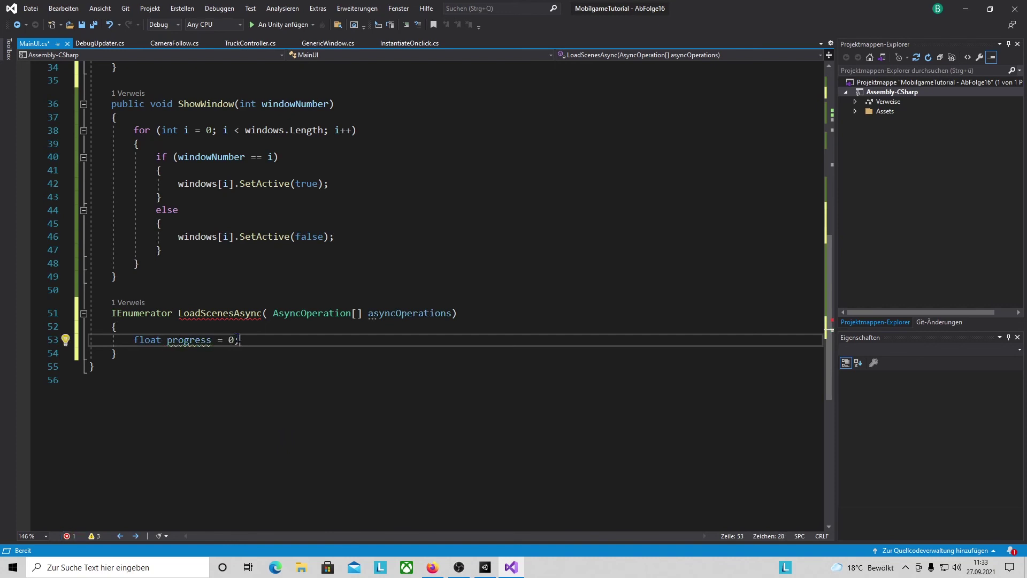
text(f)
key(End)
key(Return)
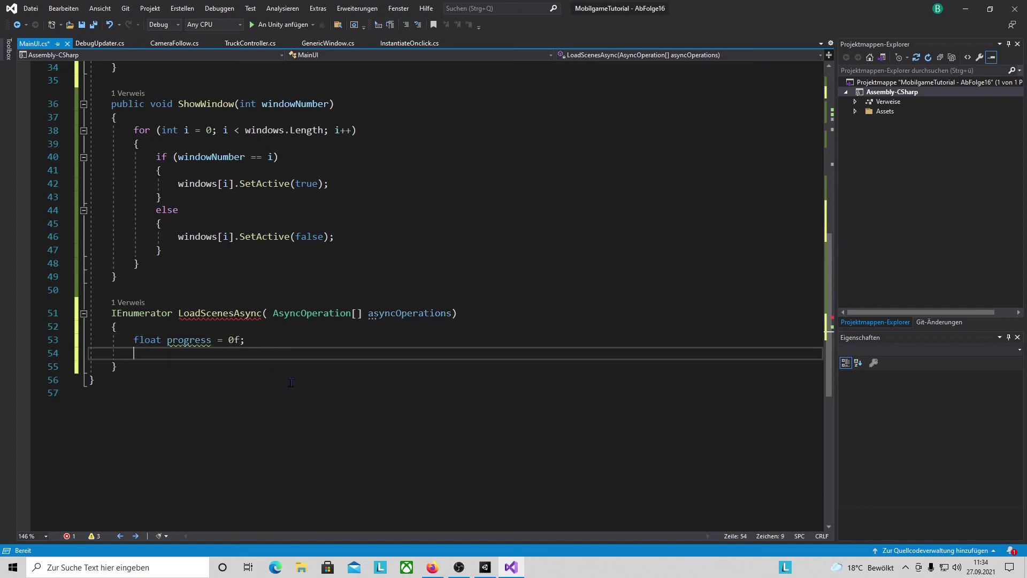
key(Return)
Add a for loop over asyncOperations.Length doing progress += asyncOperations[i].progress
text(for)
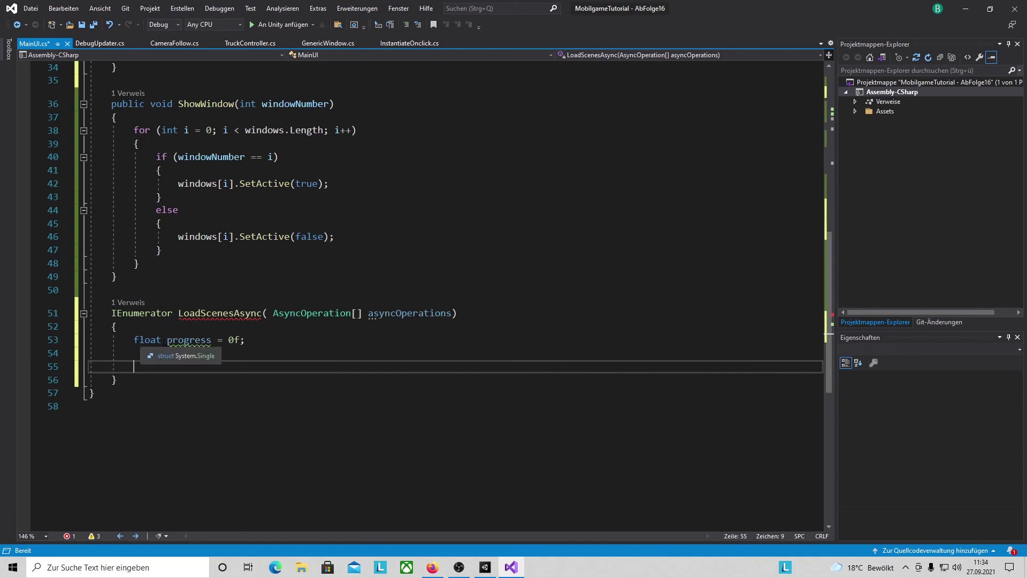
key(Tab)
key(Tab)
click(246, 366)
key(Escape)
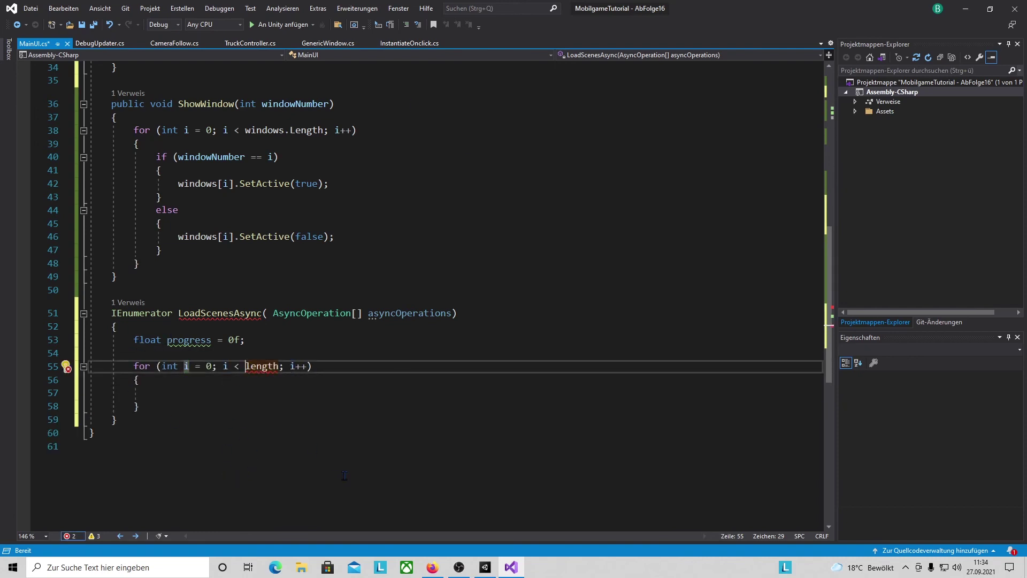
text(asyncOperations.L)
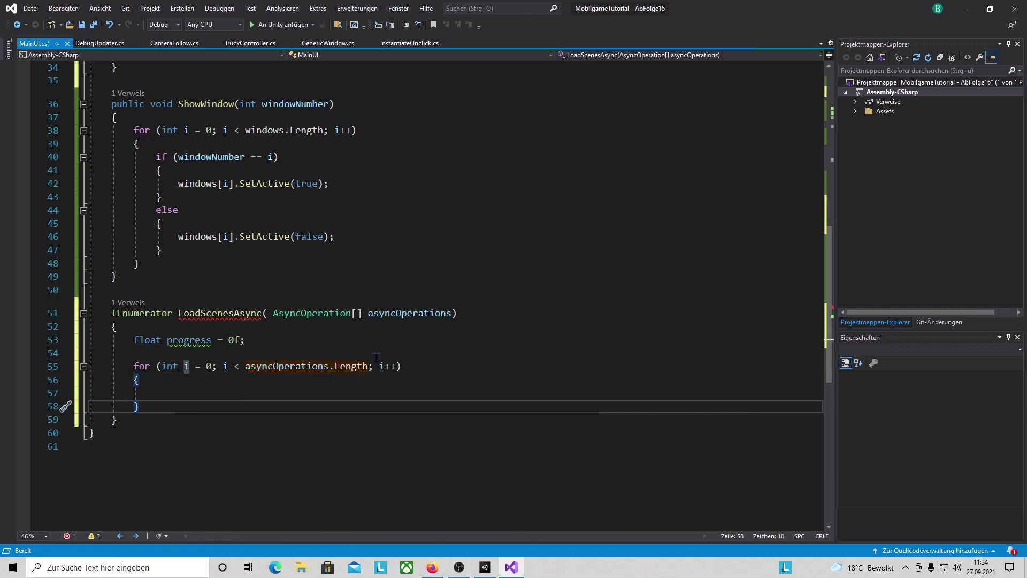
click(192, 394)
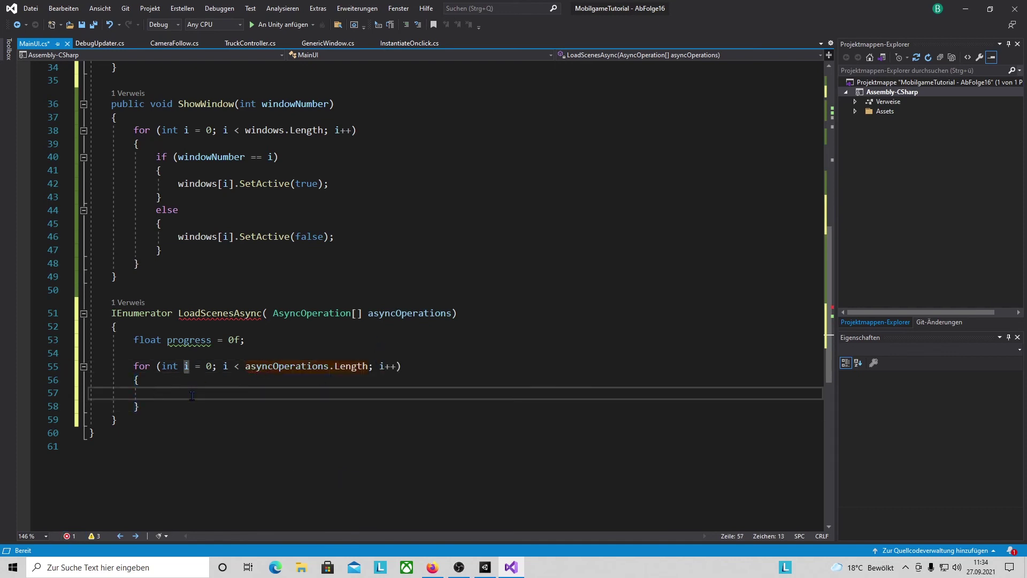
text(progess += asyncOperations[i].progress;)
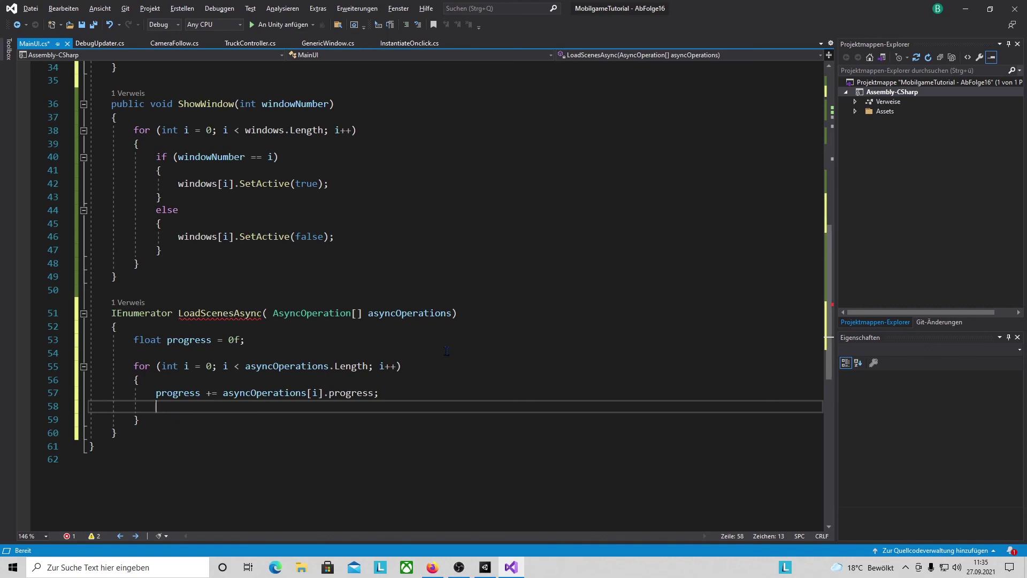
scroll(313, 215, up, 2)
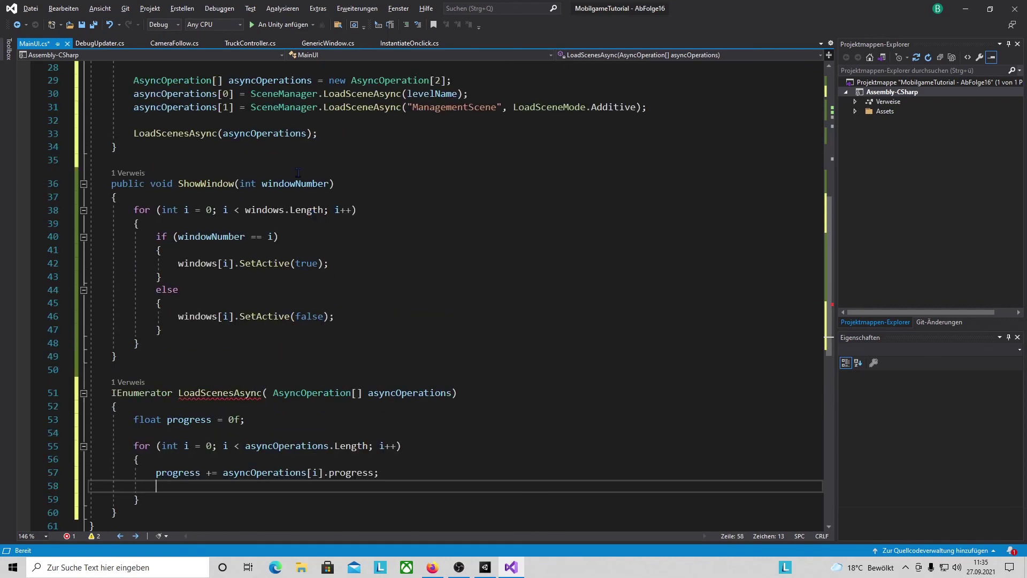
In the loop, set loadingBar.fillAmount = progress / asyncOperations.Length, then yield return null
scroll(298, 172, up, 1)
scroll(297, 155, up, 5)
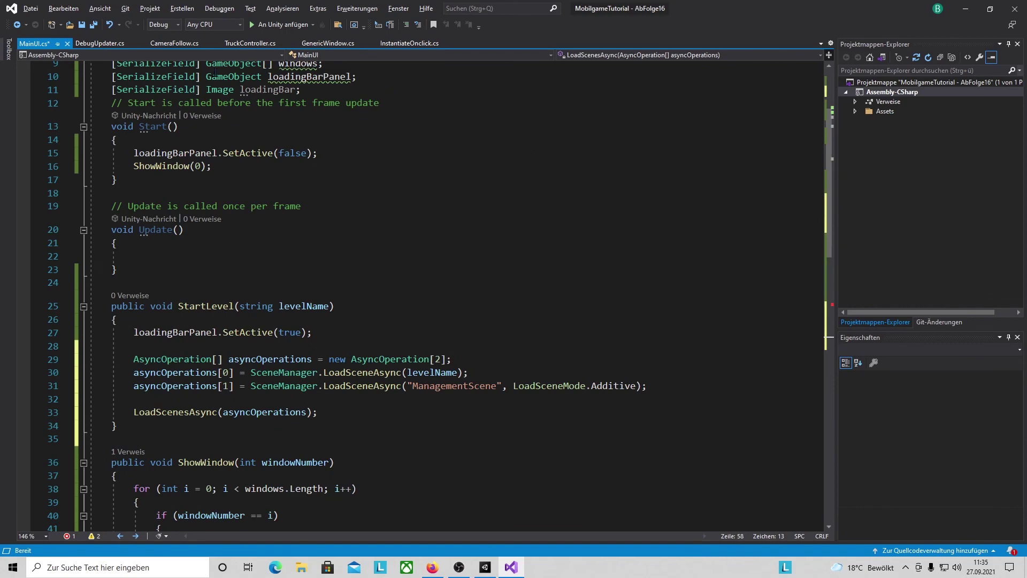
scroll(339, 145, down, 6)
scroll(187, 423, down, 2)
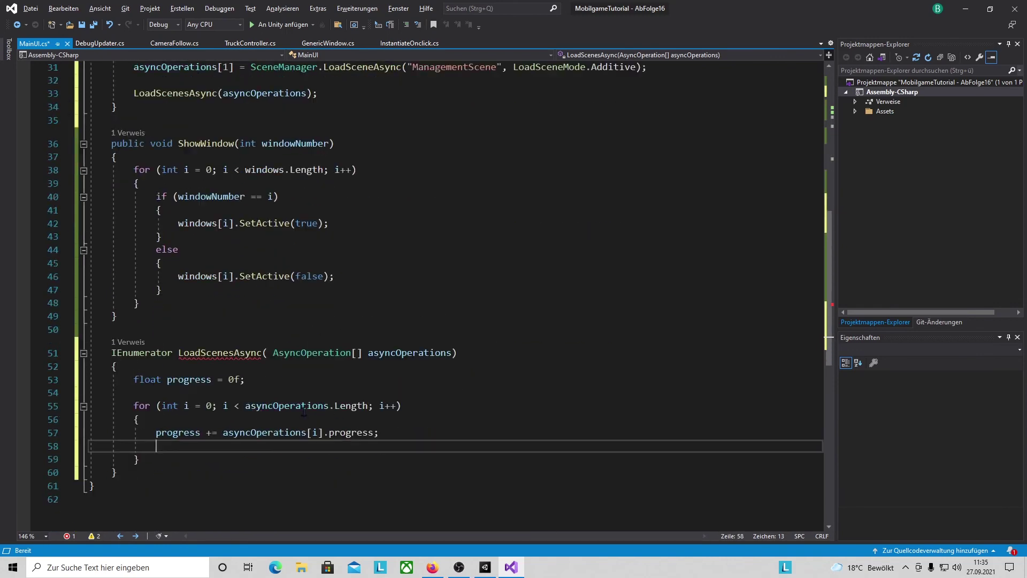
text(loadingBar)
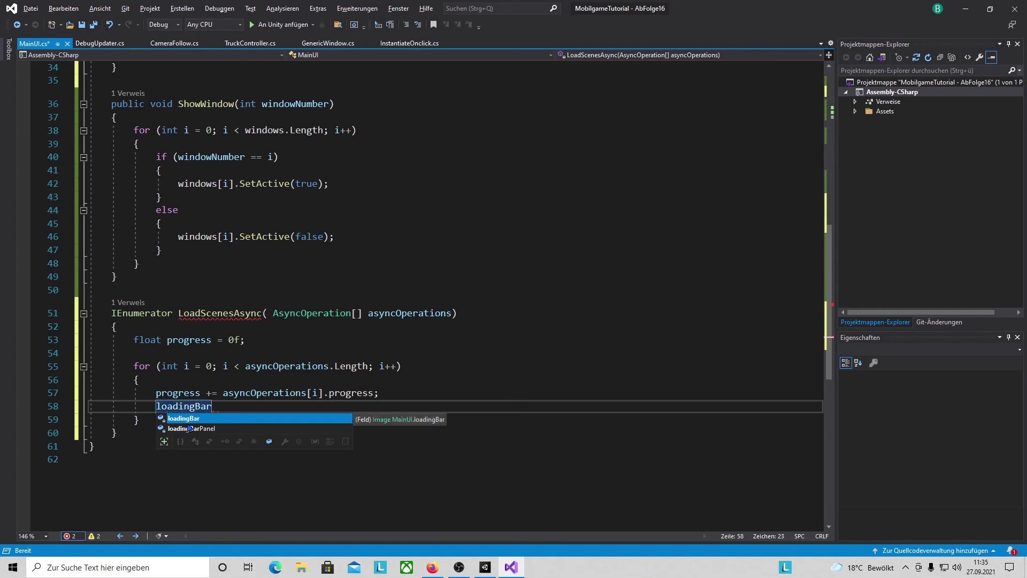
text(.f)
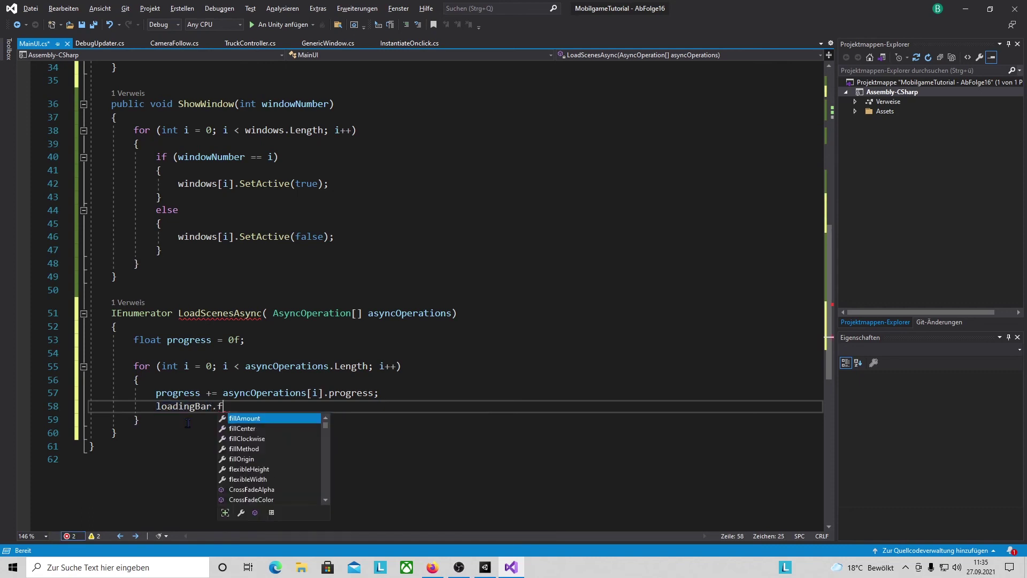
key(Tab)
text(= )
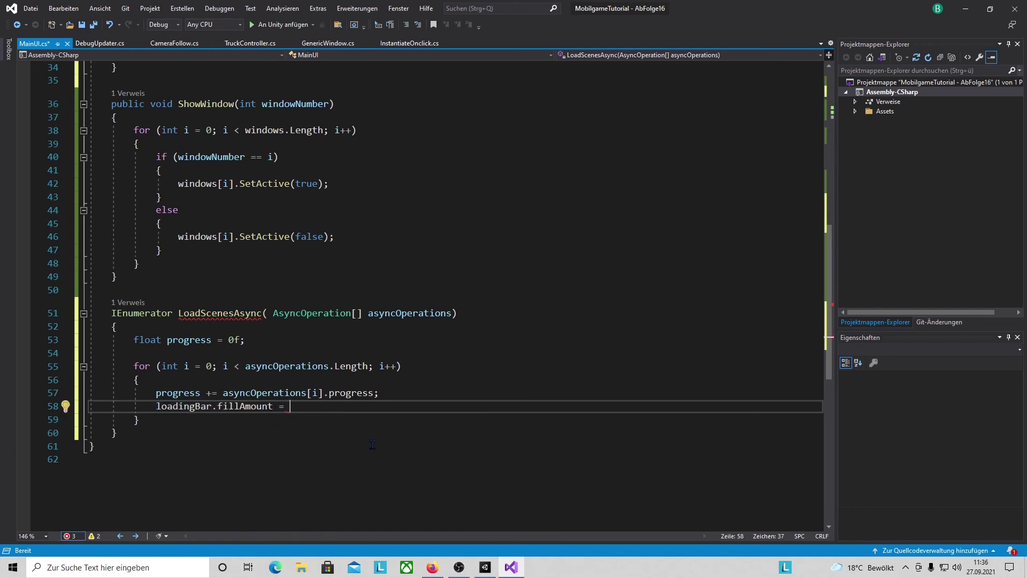
text(progress /)
text( asyncOperations.Length)
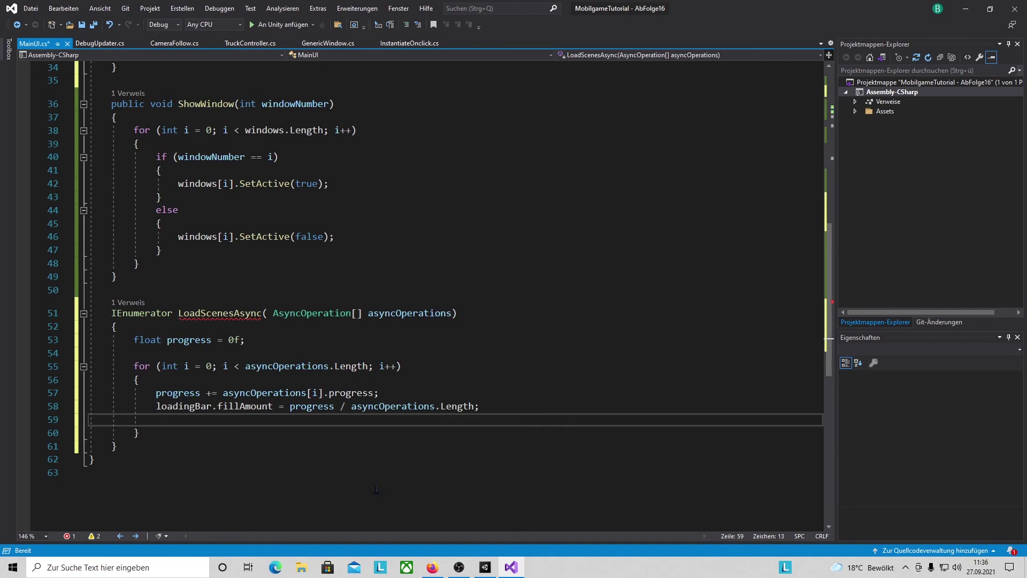
text(yie)
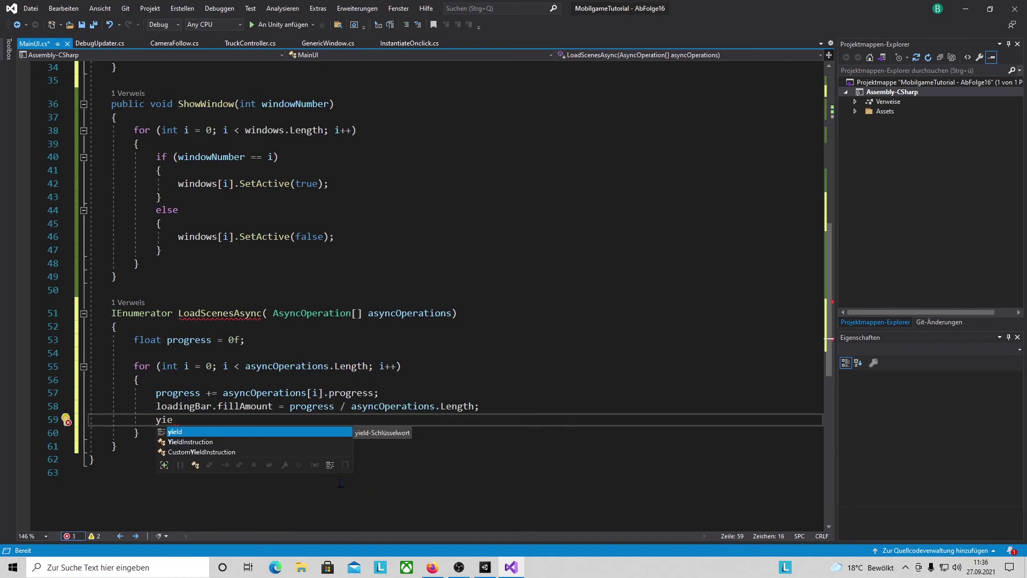
text(ld return null)
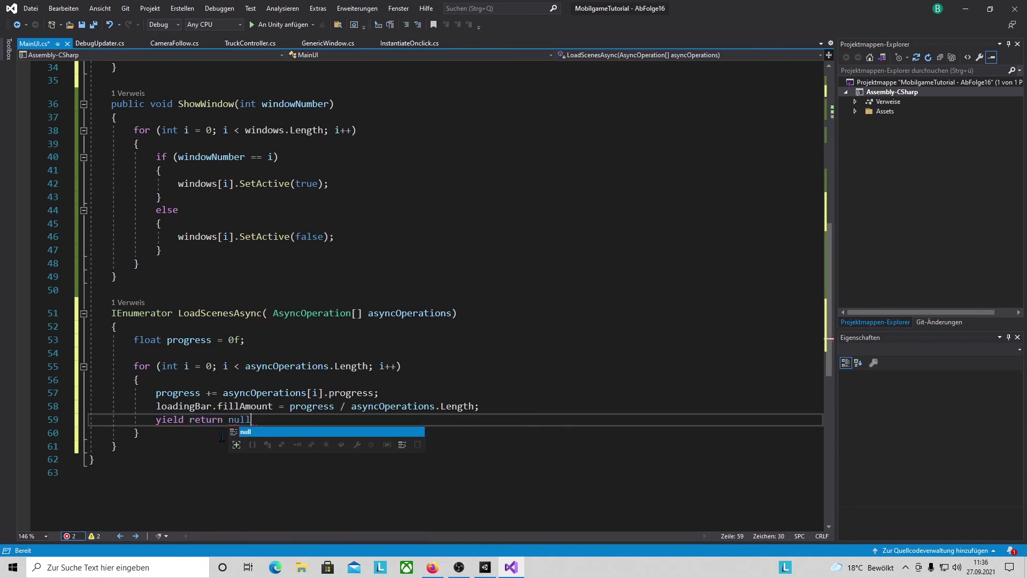
text(;)
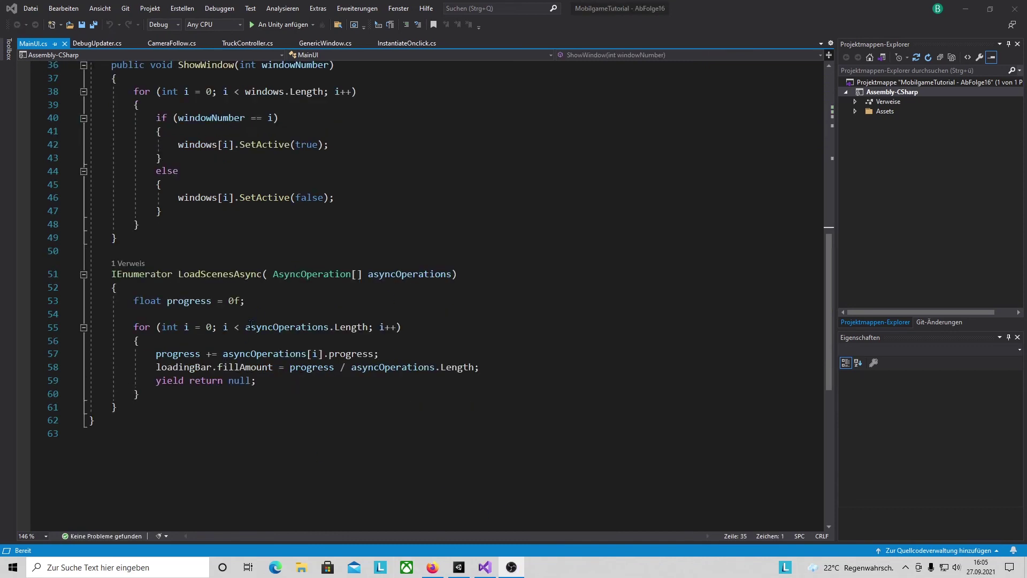
scroll(828, 374, up, 1)
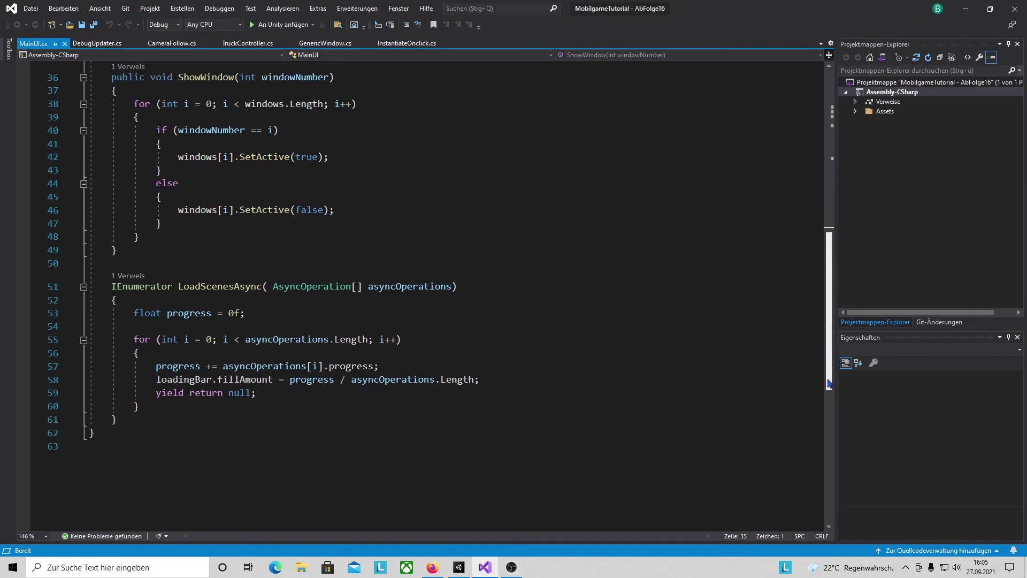
drag(94, 308, 399, 333)
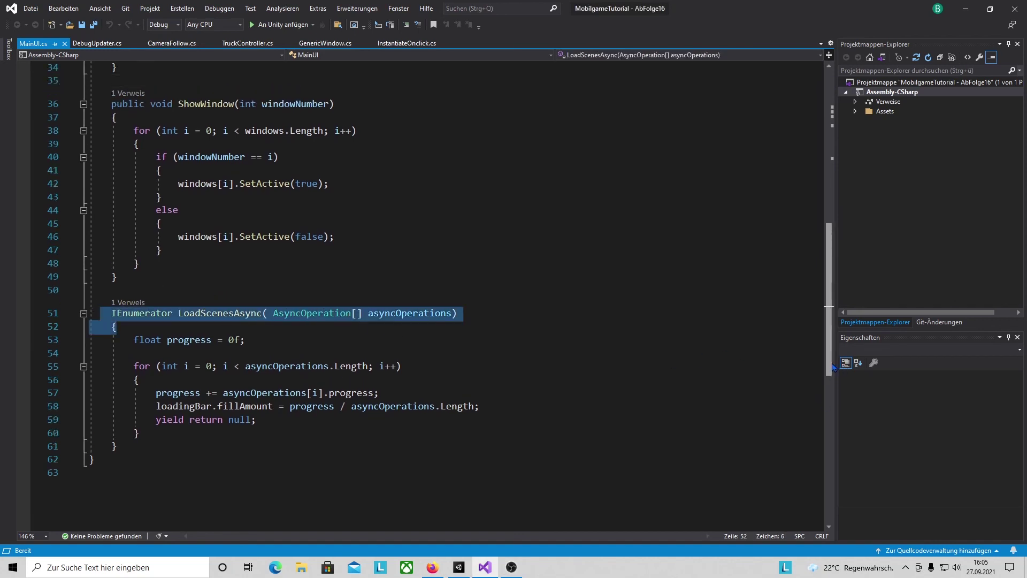
Change line 33 to StartCoroutine(LoadScenesAsync(asyncOperations)), save MainUI.cs and return to Unity
drag(828, 375, 829, 318)
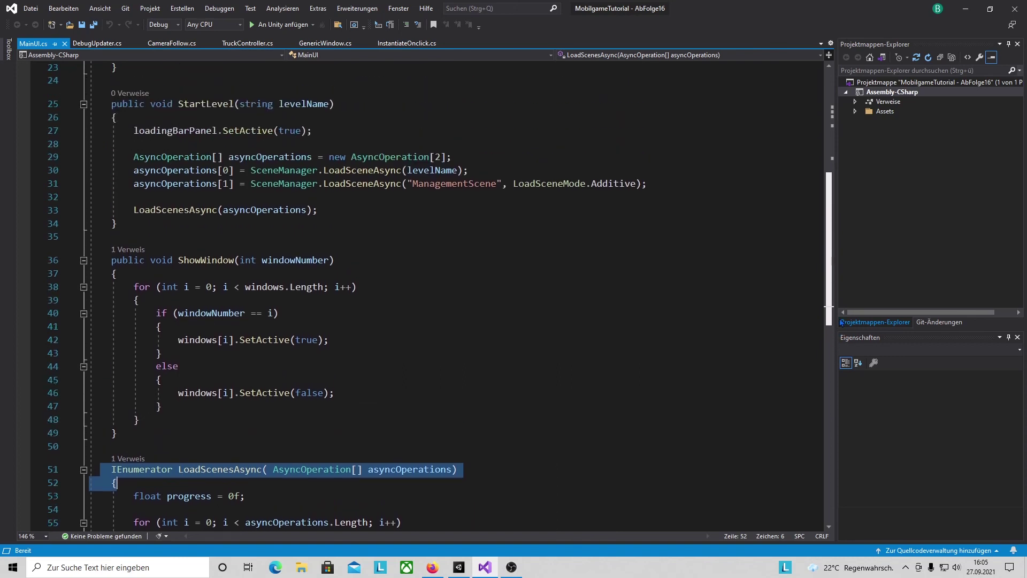
click(130, 211)
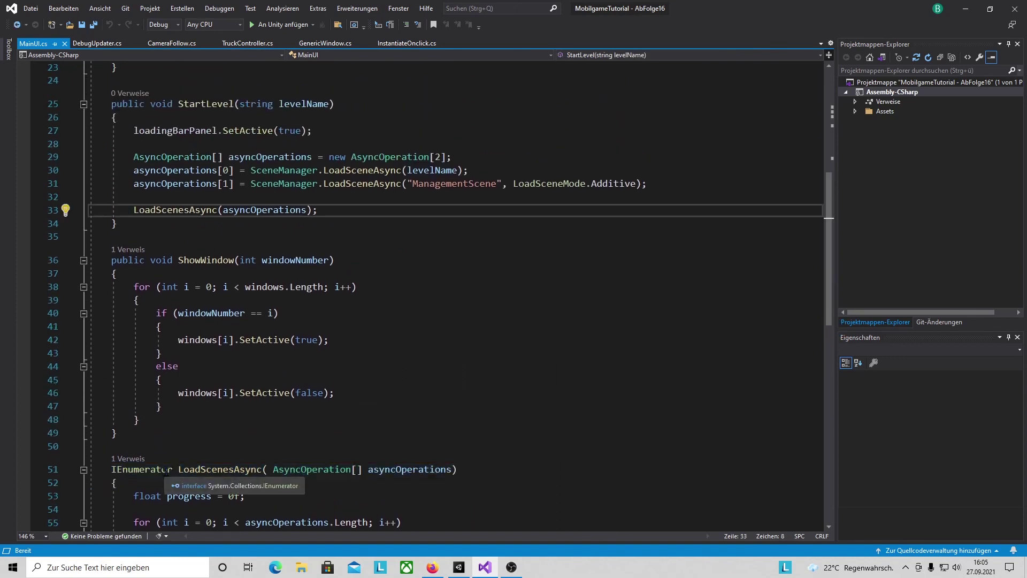
text(Star)
text(tCoroutine()
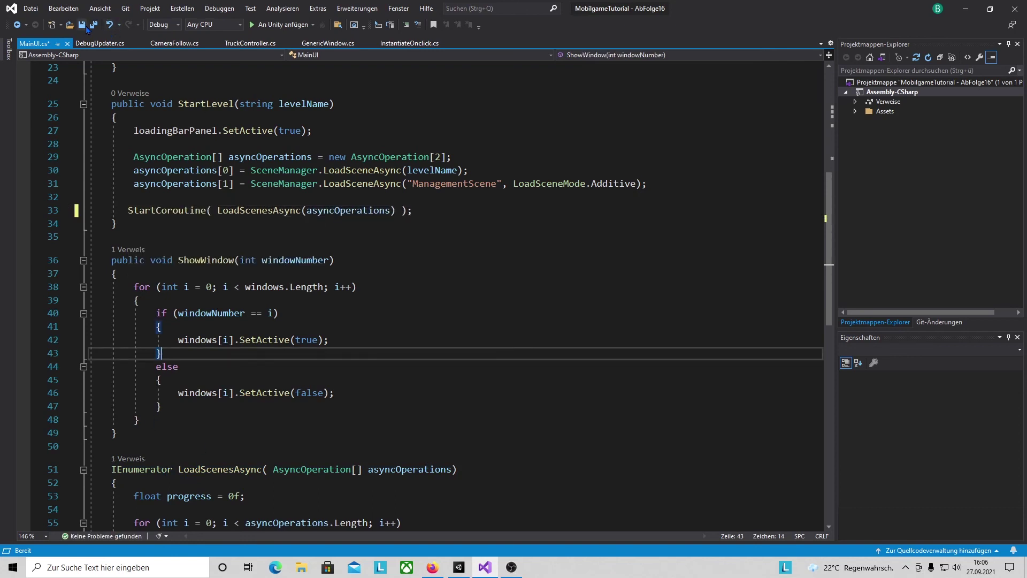
click(86, 27)
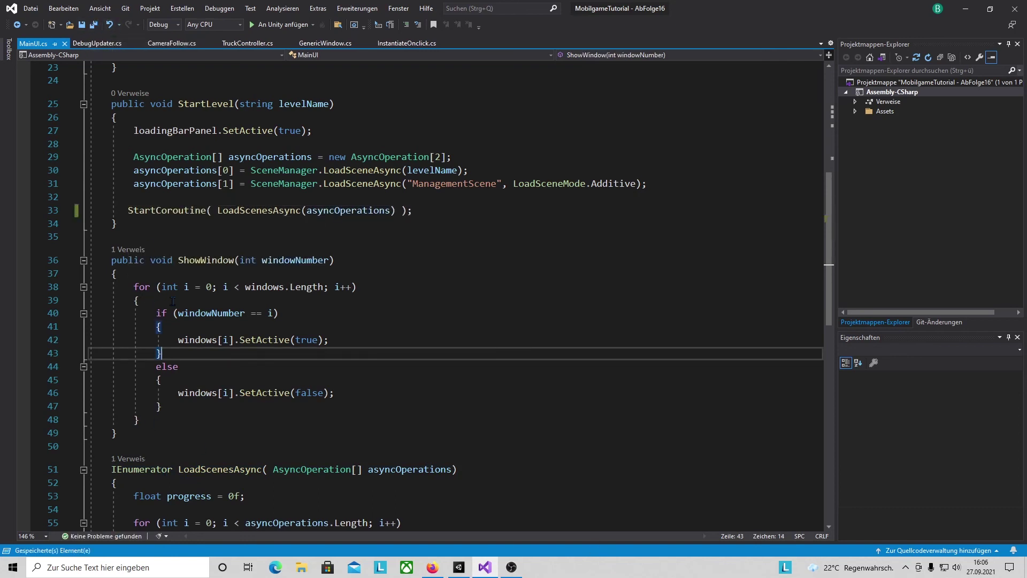
click(458, 566)
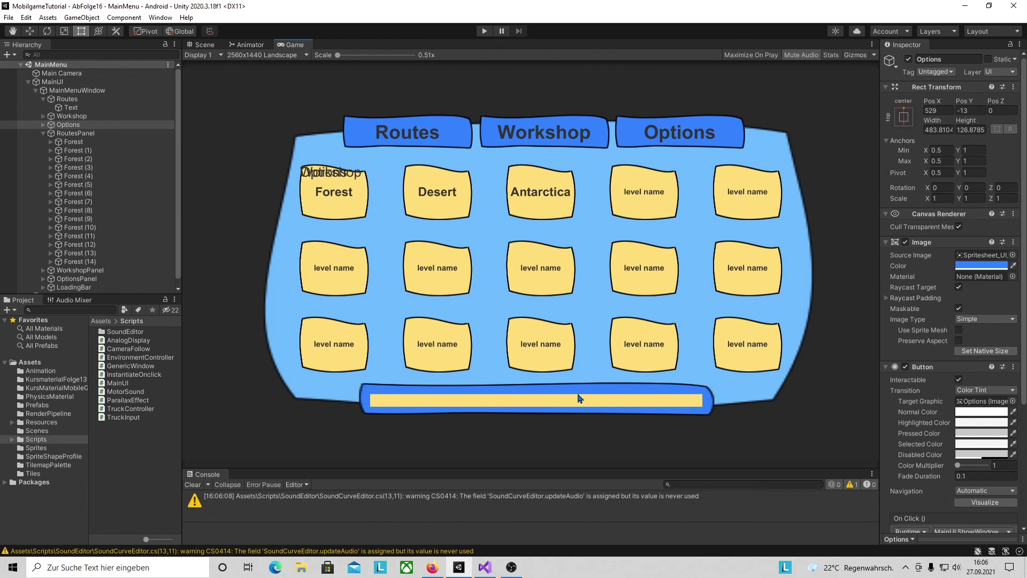
Add MainMenu, Level1 and ManagementScene to Scenes In Build as indices 0, 1 and 2
click(8, 17)
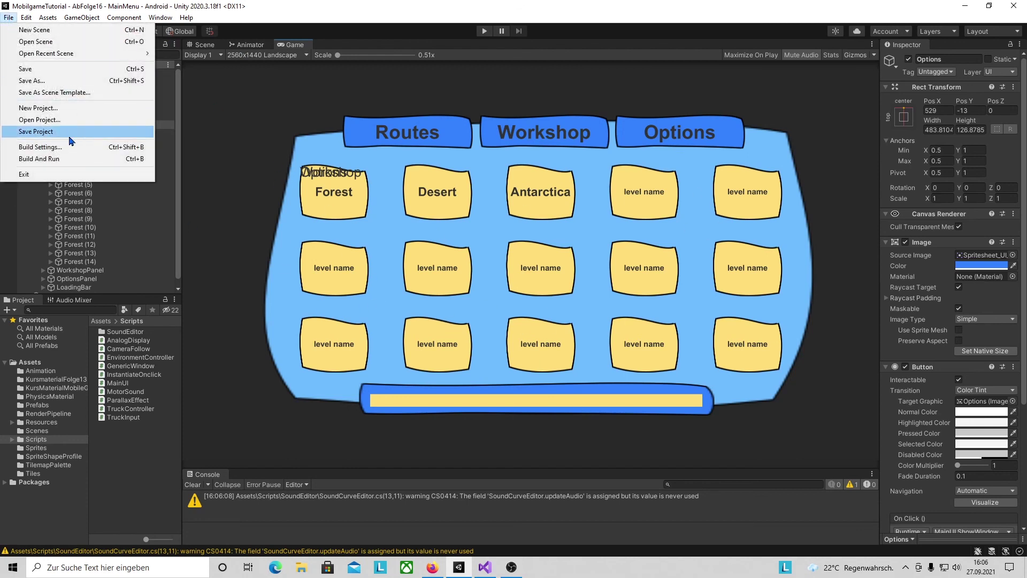
click(52, 151)
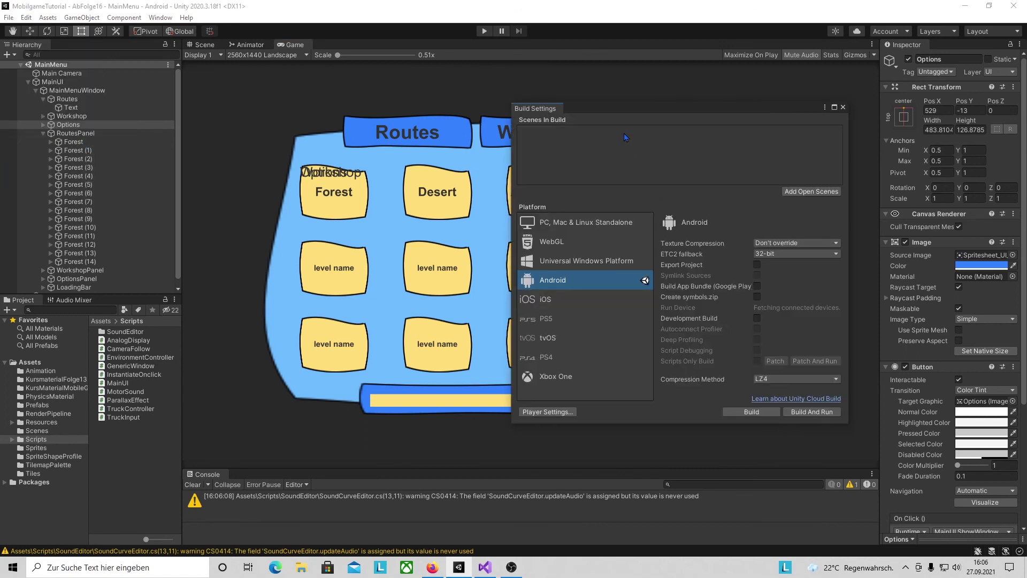
click(45, 431)
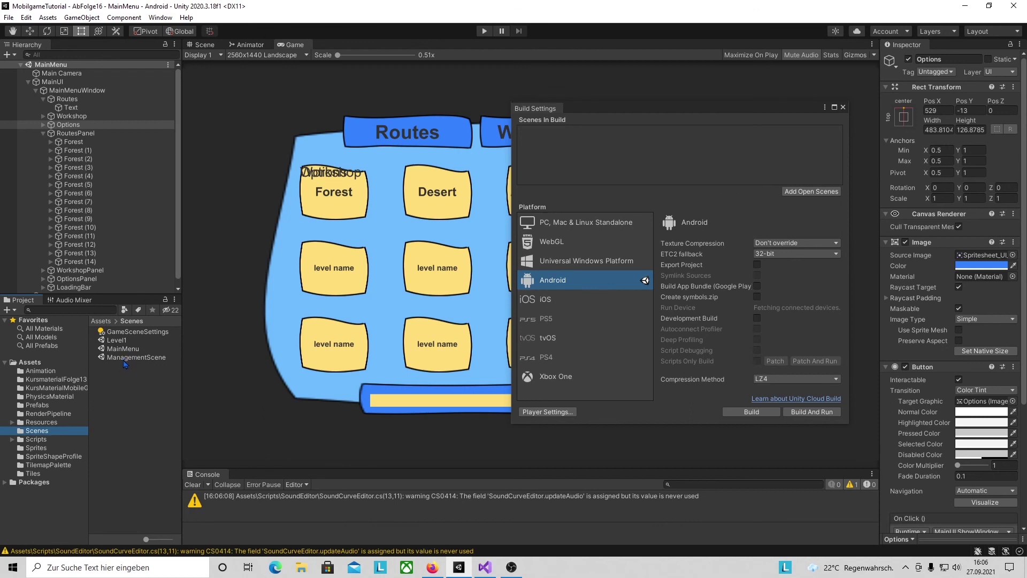
drag(131, 351, 658, 150)
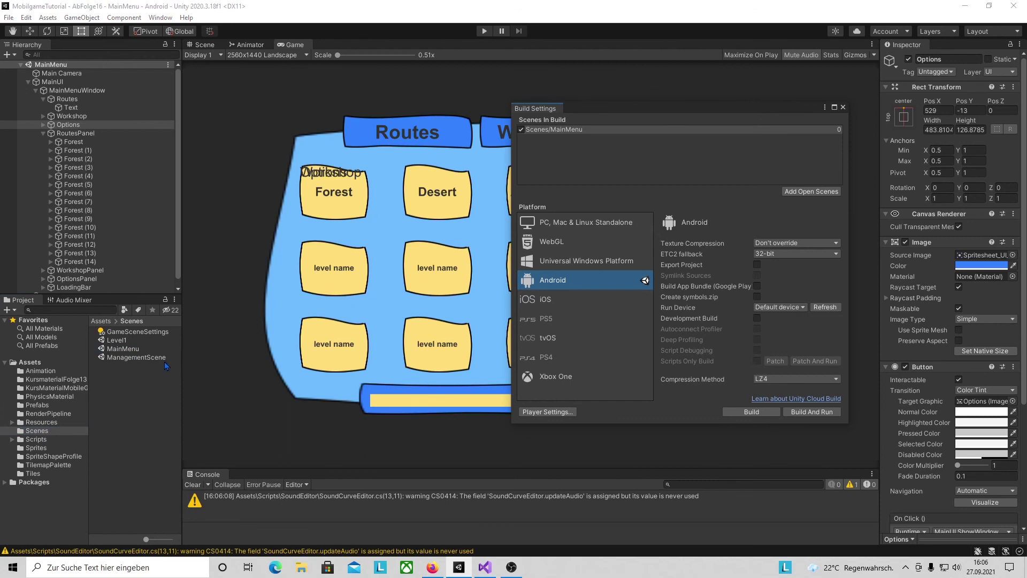
drag(117, 340, 660, 160)
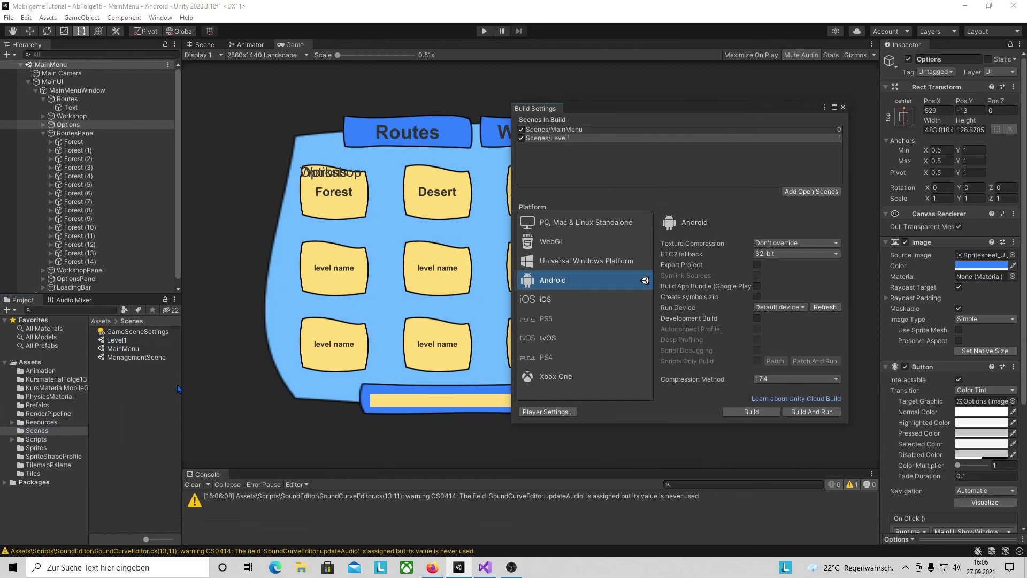
mouse_move(143, 357)
mouse_down()
mouse_move(570, 154)
mouse_move(572, 165)
mouse_up()
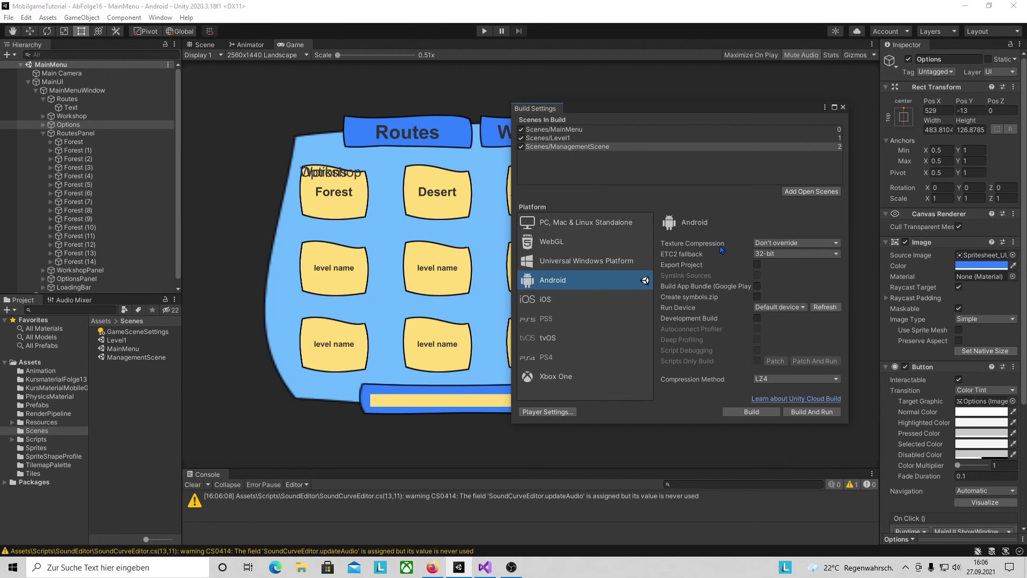
click(232, 153)
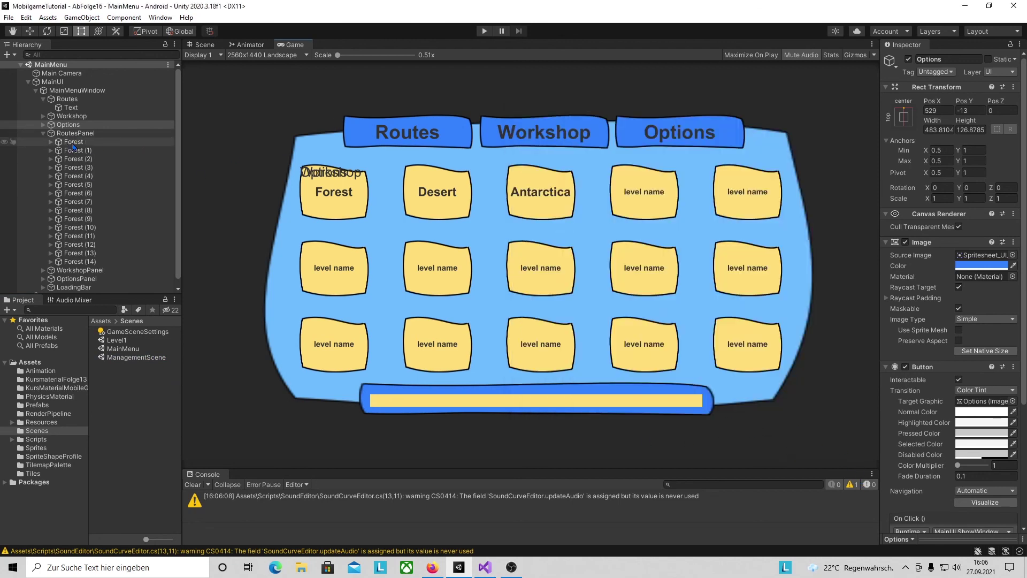
Give the Forest button an On Click calling MainMenuWindow's MainUI.StartLevel with argument Level1
click(95, 144)
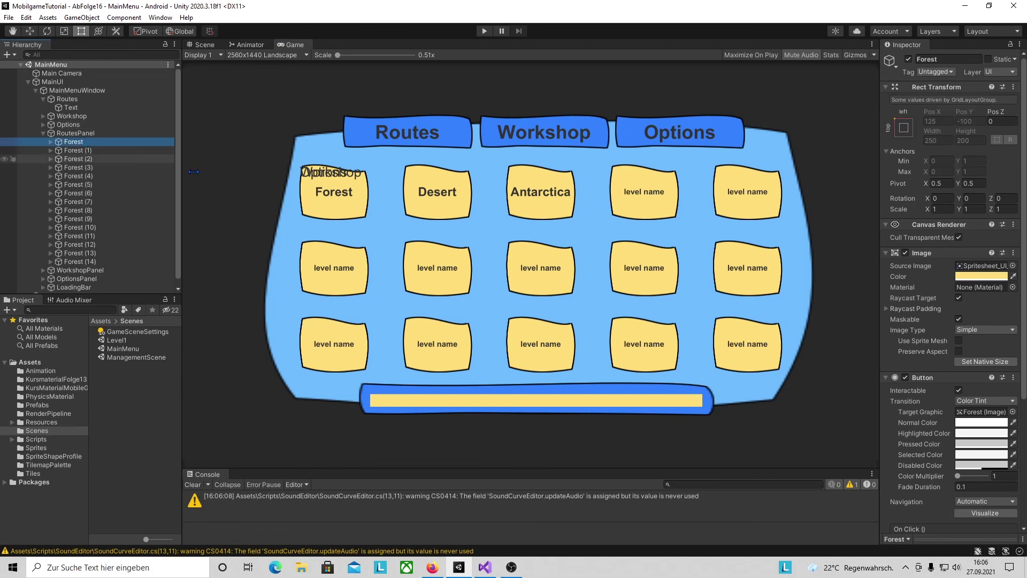
scroll(963, 385, down, 5)
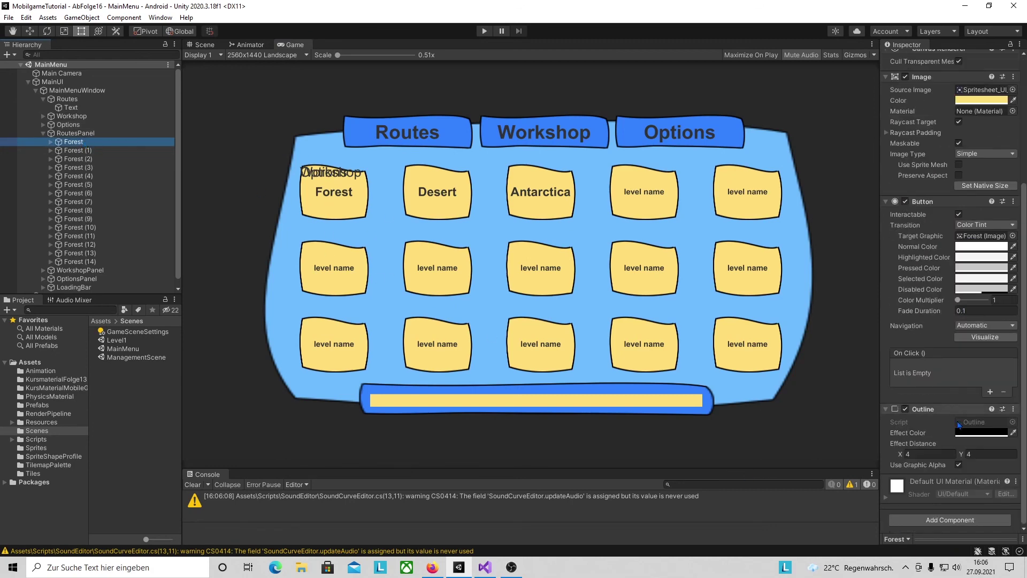
click(990, 393)
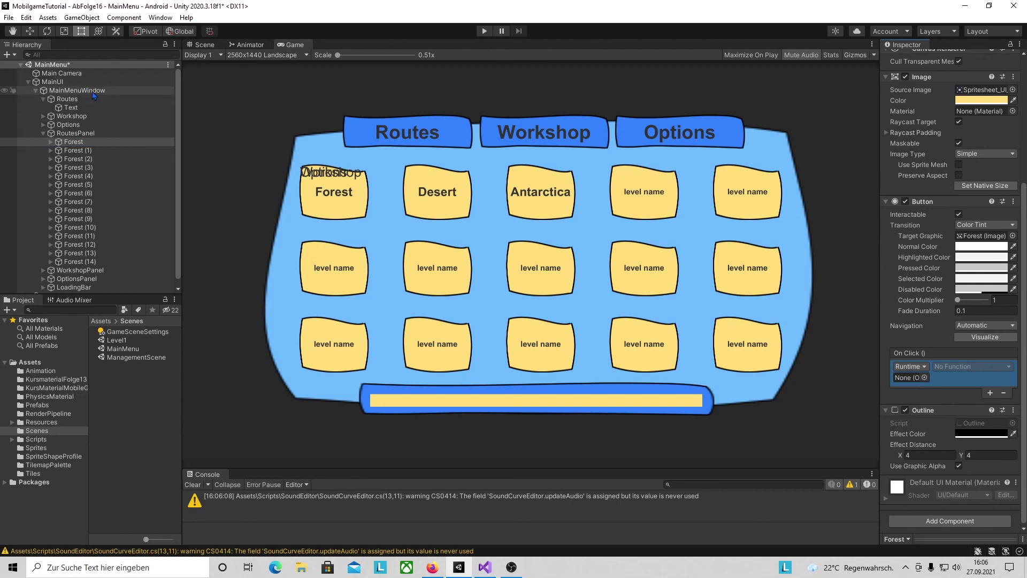
drag(93, 95, 926, 380)
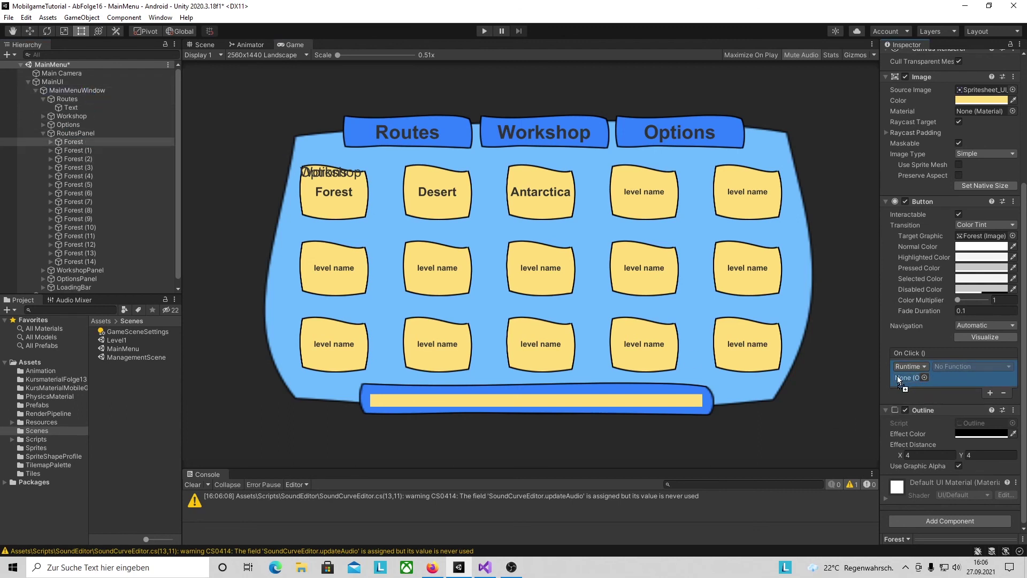
click(971, 366)
mouse_move(963, 453)
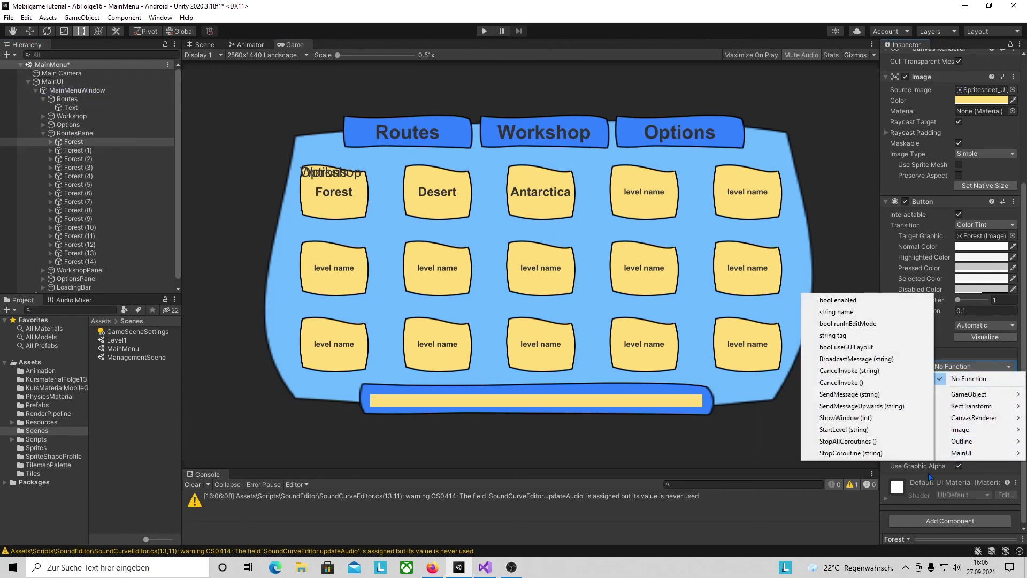
click(872, 430)
click(957, 377)
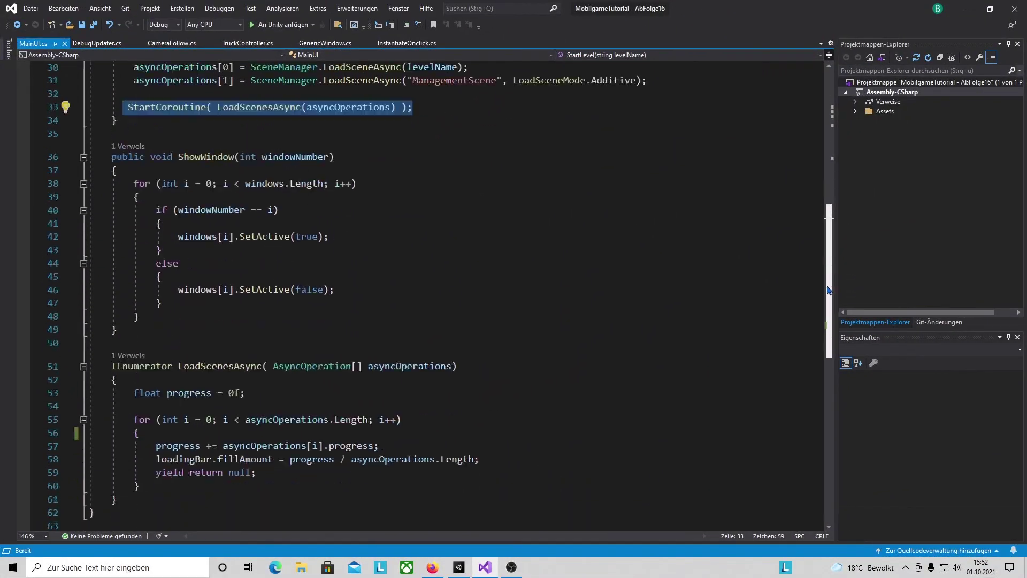
Wrap the progress, fillAmount and yield lines in while (!asyncOperations[i].isDone), then save all
drag(827, 290, 827, 336)
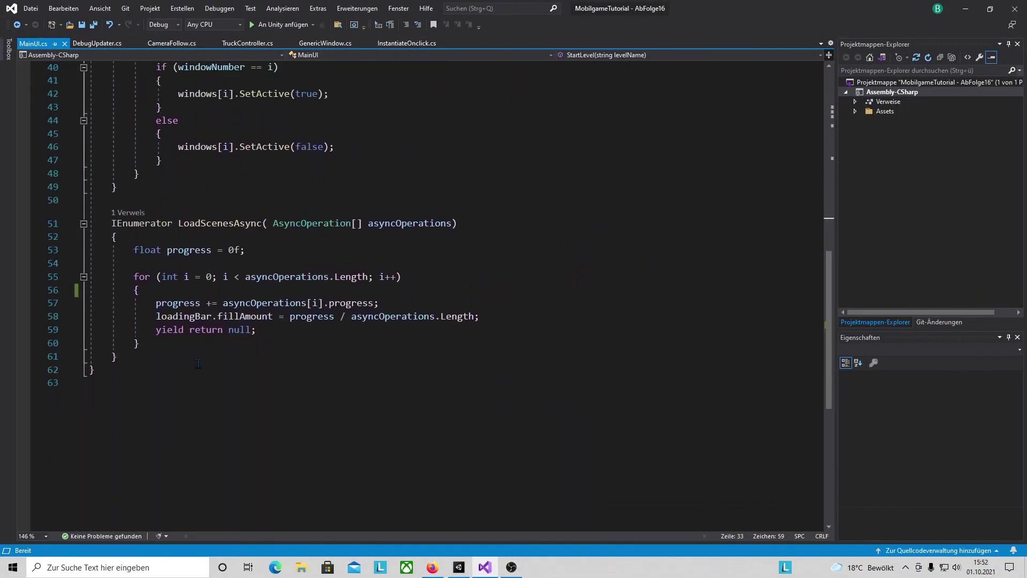
click(180, 294)
key(Return)
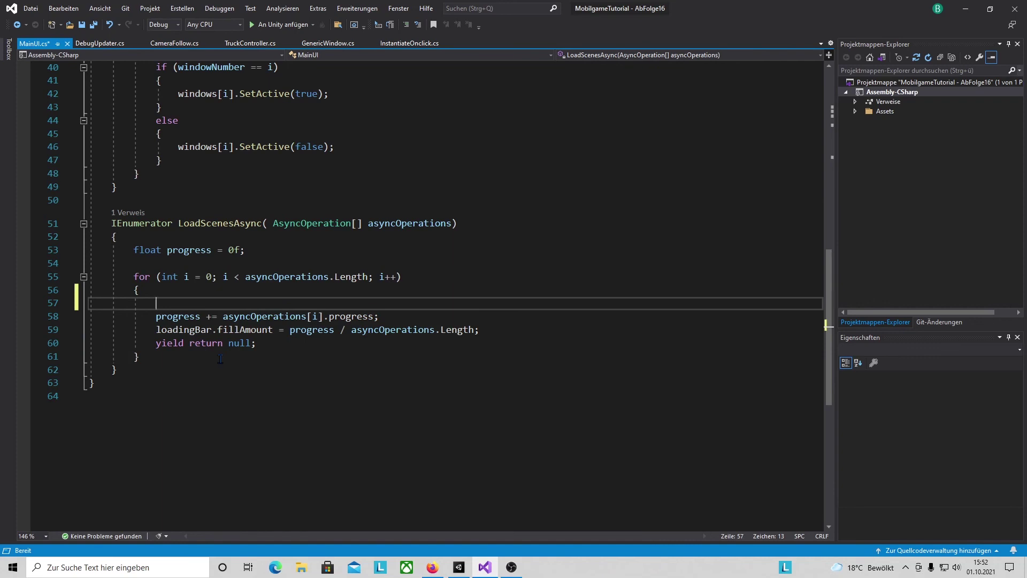
text(while)
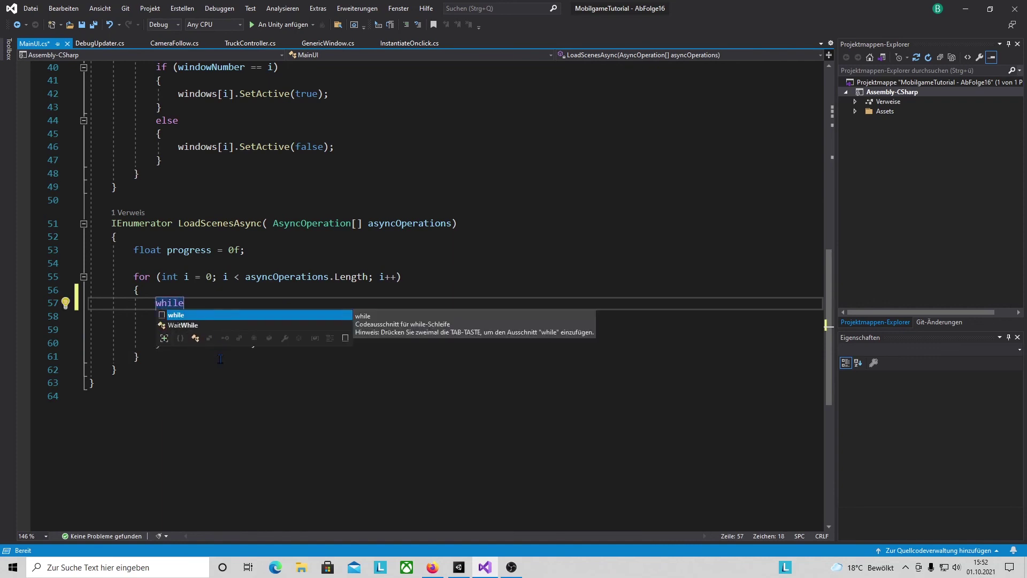
text(()
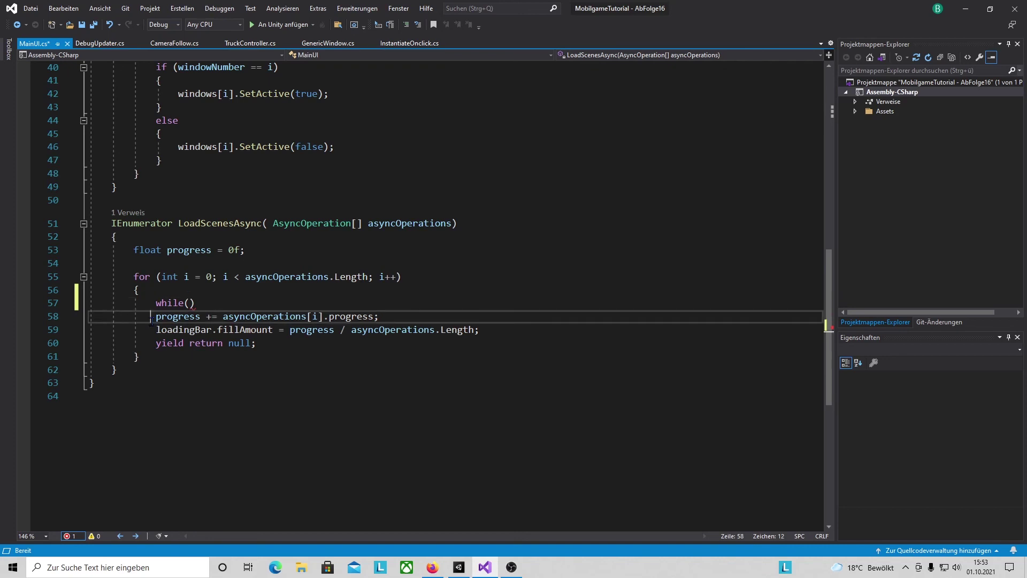
drag(152, 316, 257, 343)
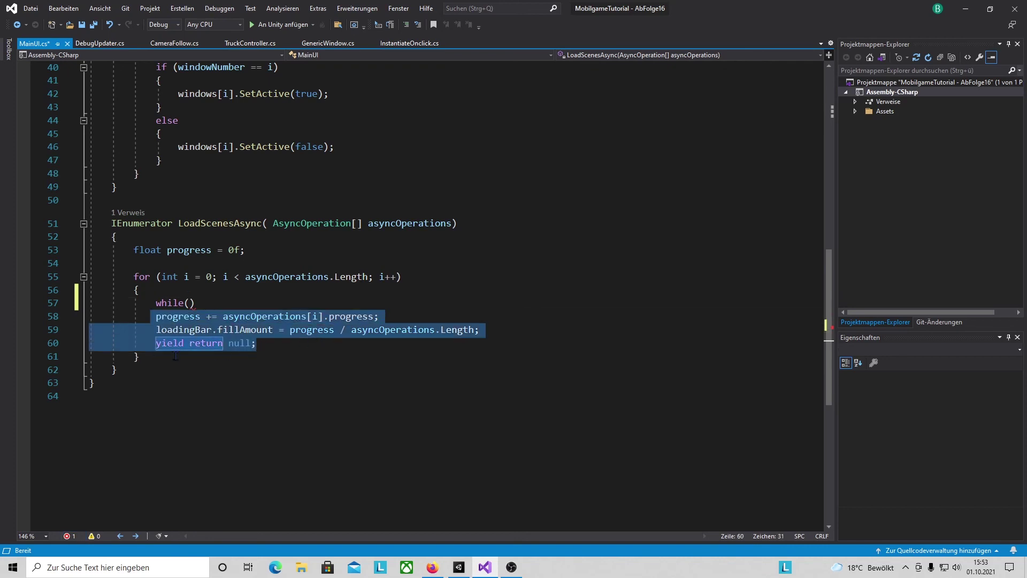
click(189, 302)
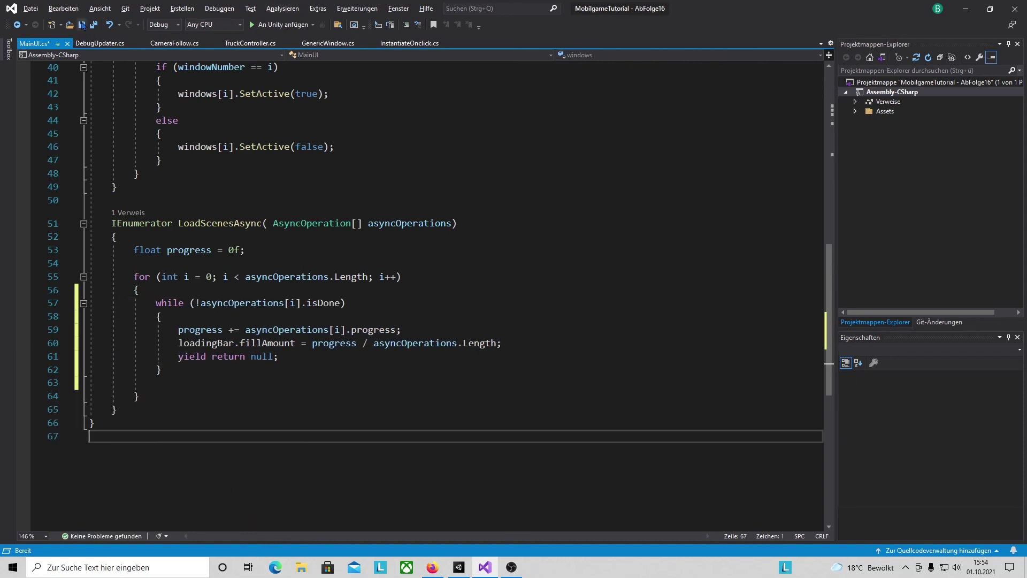
click(93, 24)
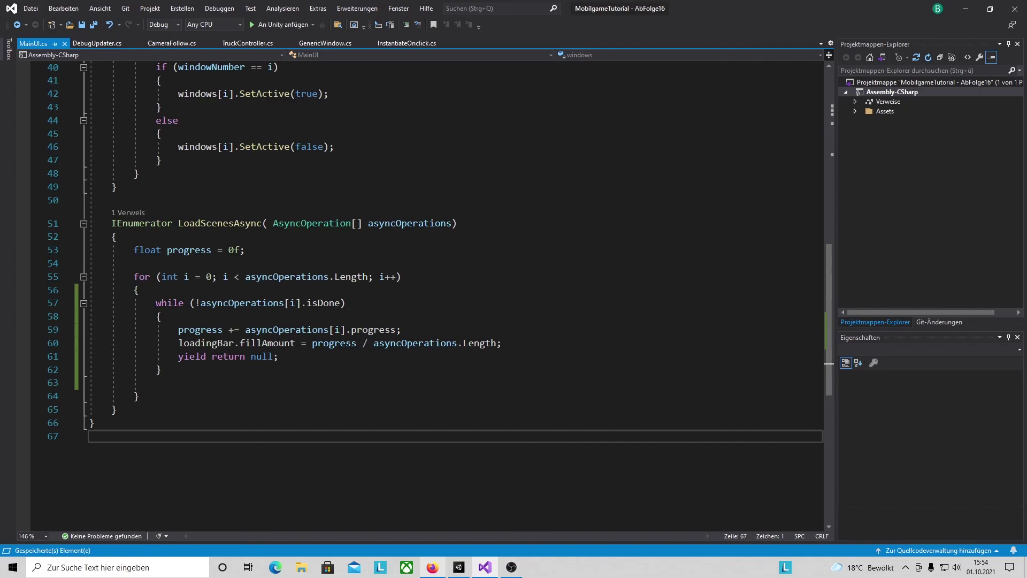
click(459, 567)
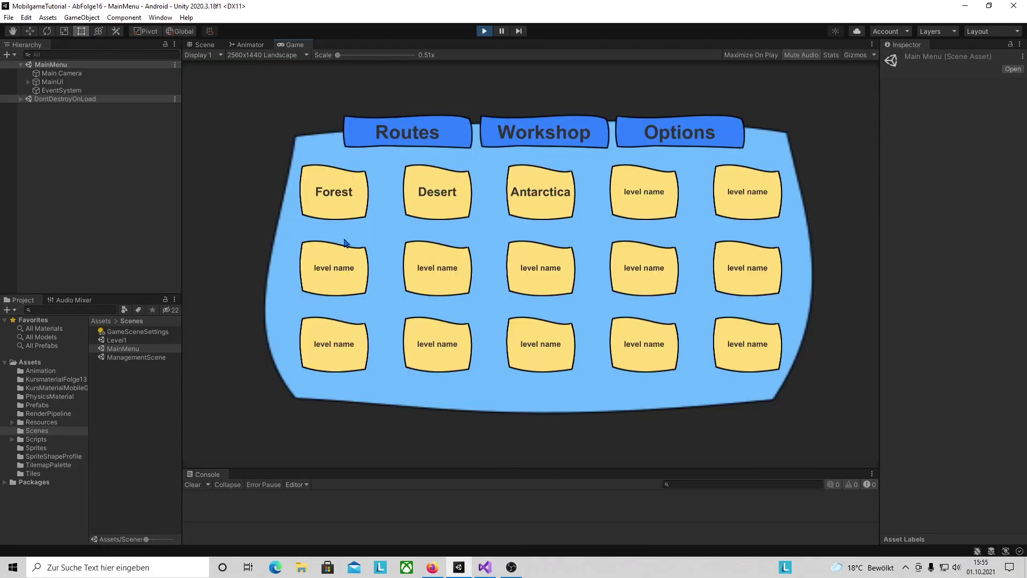
Play-test: click Forest to load Level1, open the gear pause menu, then stop playing
click(344, 200)
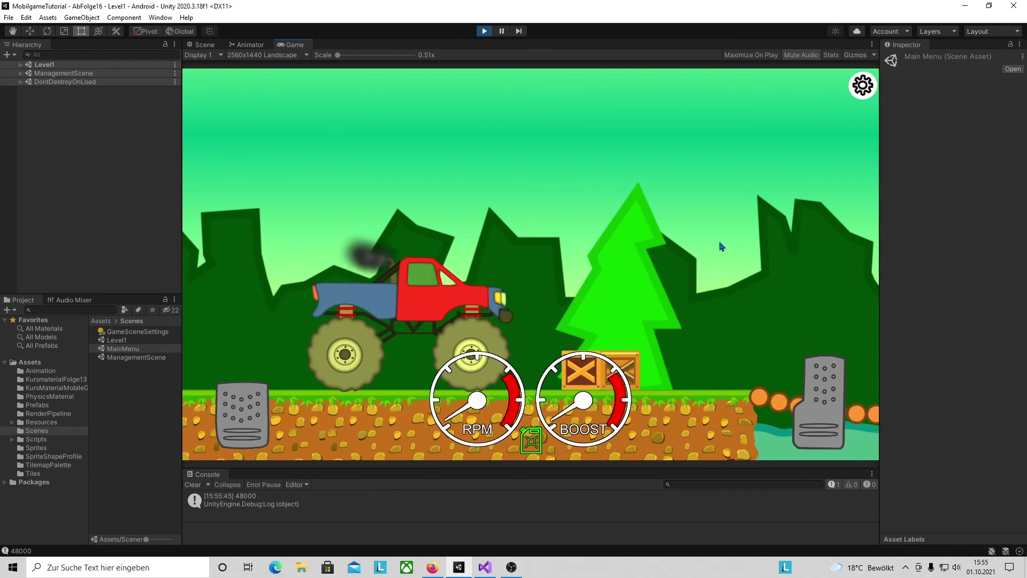
click(862, 92)
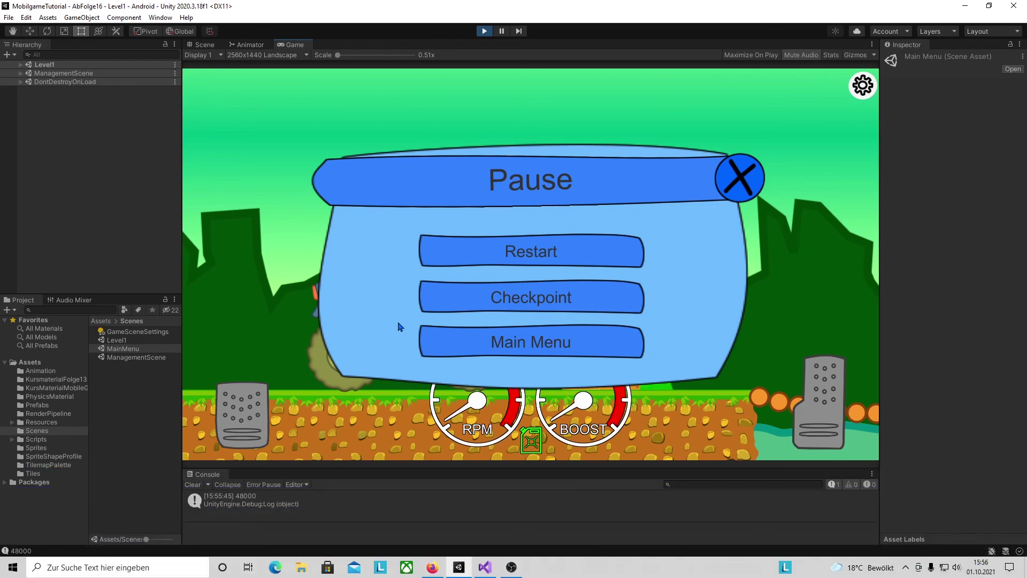
click(484, 32)
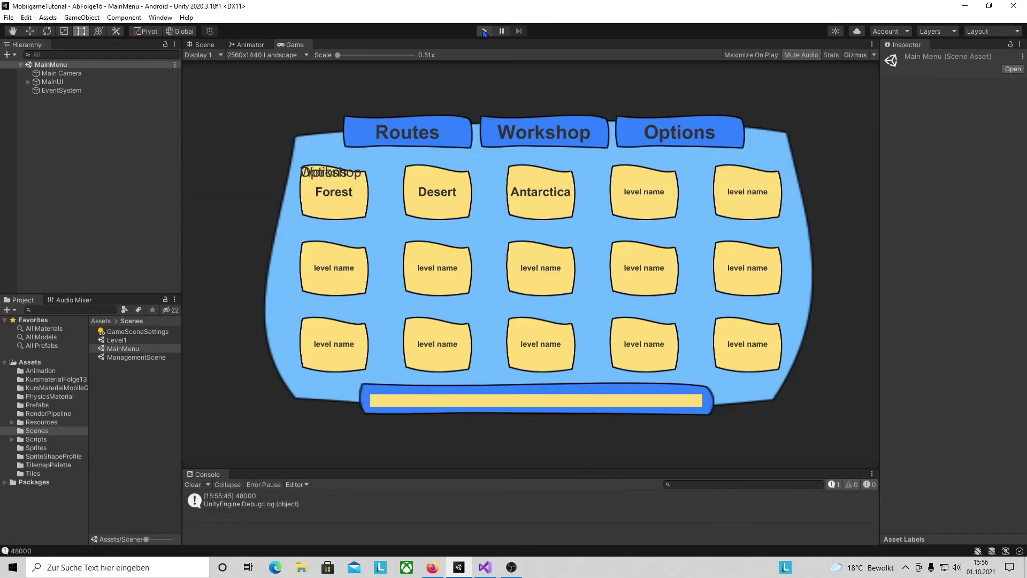